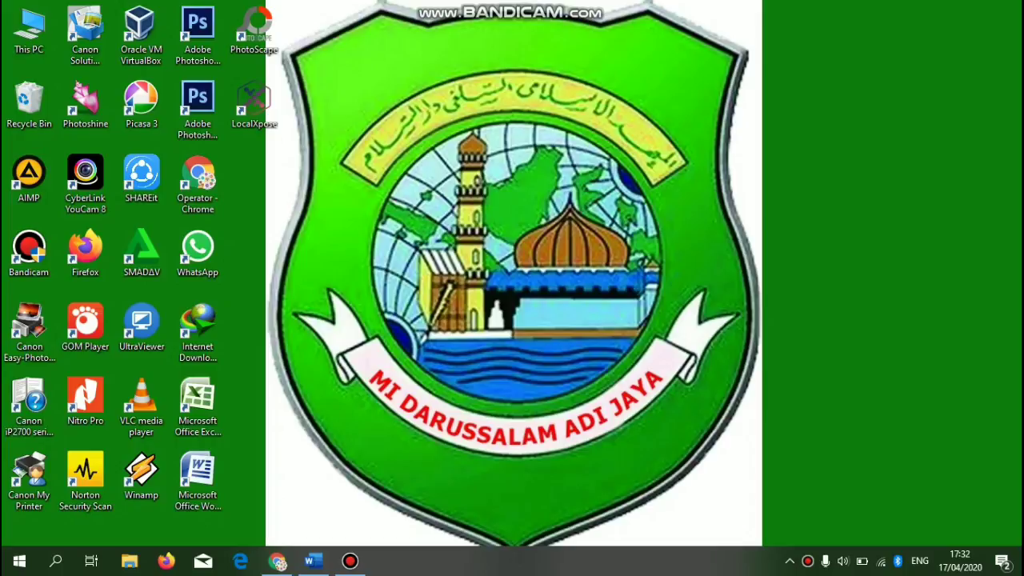
# - Refresh the desktop twice from its right-click menu
pyautogui.rightClick(603, 174)
pyautogui.click(629, 219)
pyautogui.rightClick(453, 117)
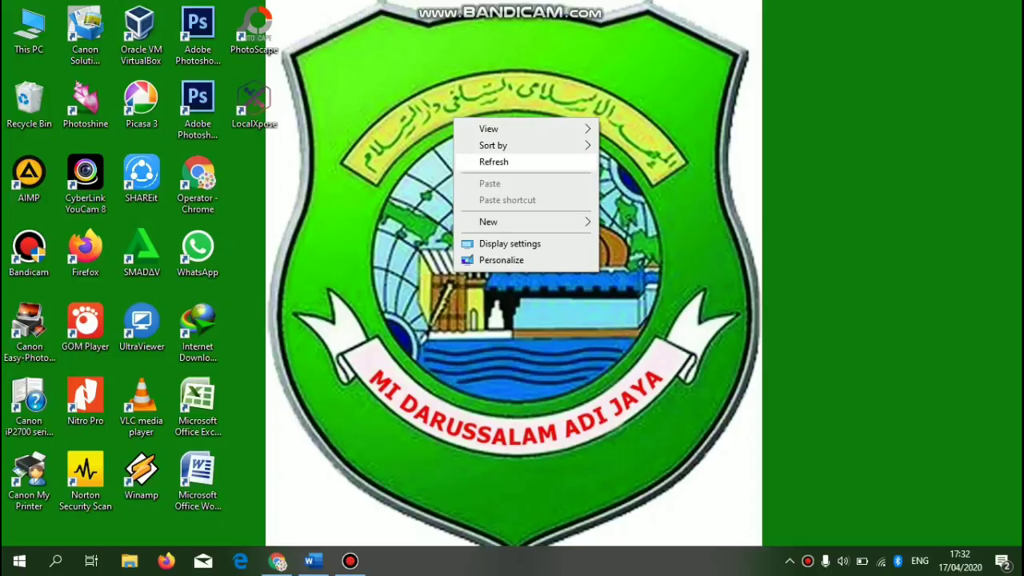
pyautogui.click(480, 163)
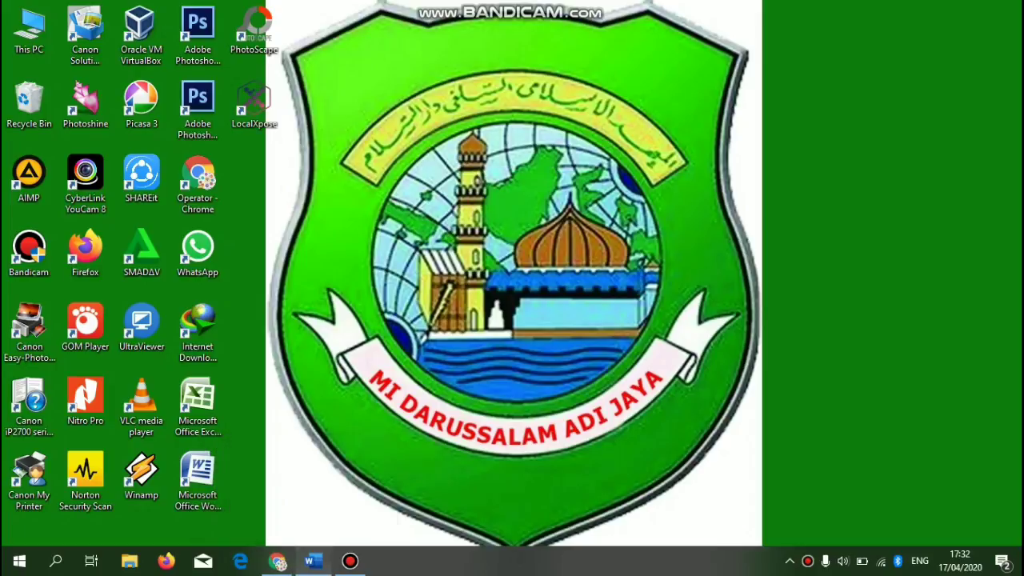
# - Bring the formulis ppdb Word document forward and scan from the PPDB ONLINE heading to the signature block
pyautogui.click(312, 561)
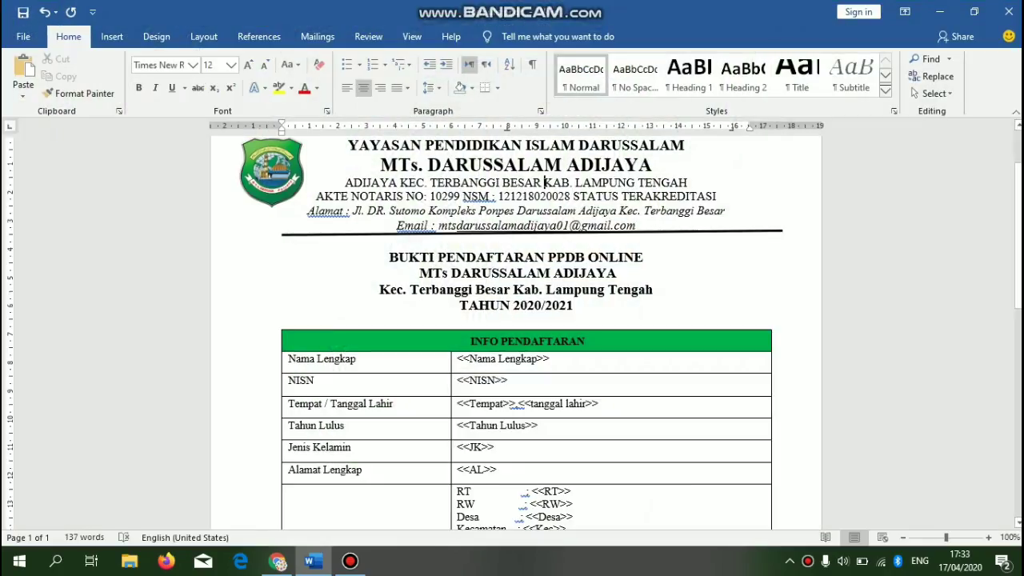
pyautogui.click(635, 256)
pyautogui.click(654, 290)
pyautogui.press('Down')
pyautogui.press('Down')
pyautogui.press('Down')
pyautogui.press('Down')
pyautogui.press('Down')
pyautogui.press('Down')
pyautogui.press('Down')
pyautogui.press('Down')
pyautogui.press('Down')
pyautogui.press('Down')
pyautogui.press('Down')
pyautogui.press('Down')
pyautogui.press('Down')
pyautogui.press('Down')
pyautogui.press('Down')
pyautogui.press('Down')
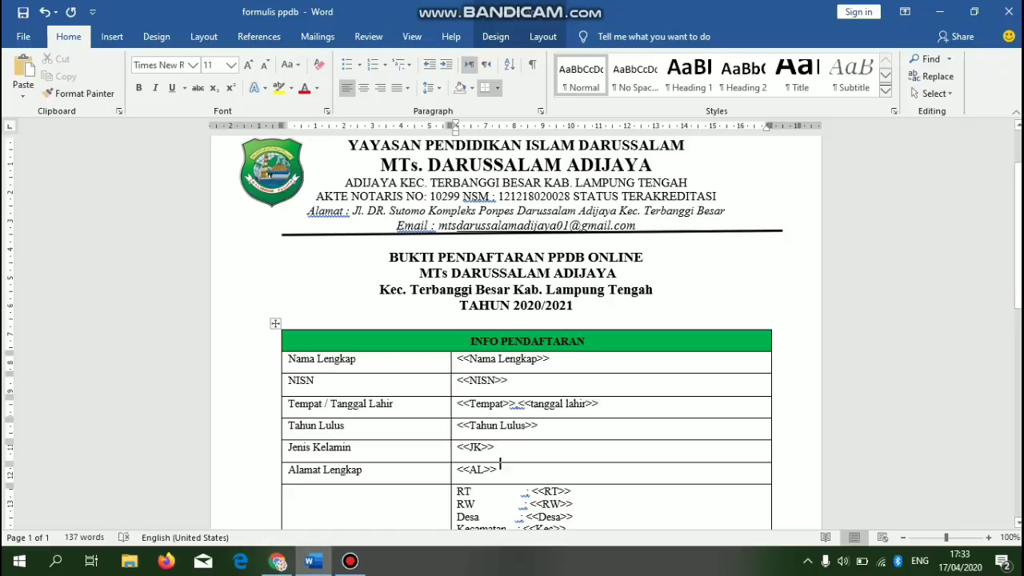
pyautogui.press('Down')
pyautogui.press('Down')
pyautogui.press('Down')
pyautogui.press('Down')
pyautogui.press('Down')
pyautogui.press('Down')
pyautogui.press('Down')
pyautogui.press('Down')
pyautogui.press('Down')
pyautogui.press('Down')
pyautogui.press('Down')
pyautogui.press('Down')
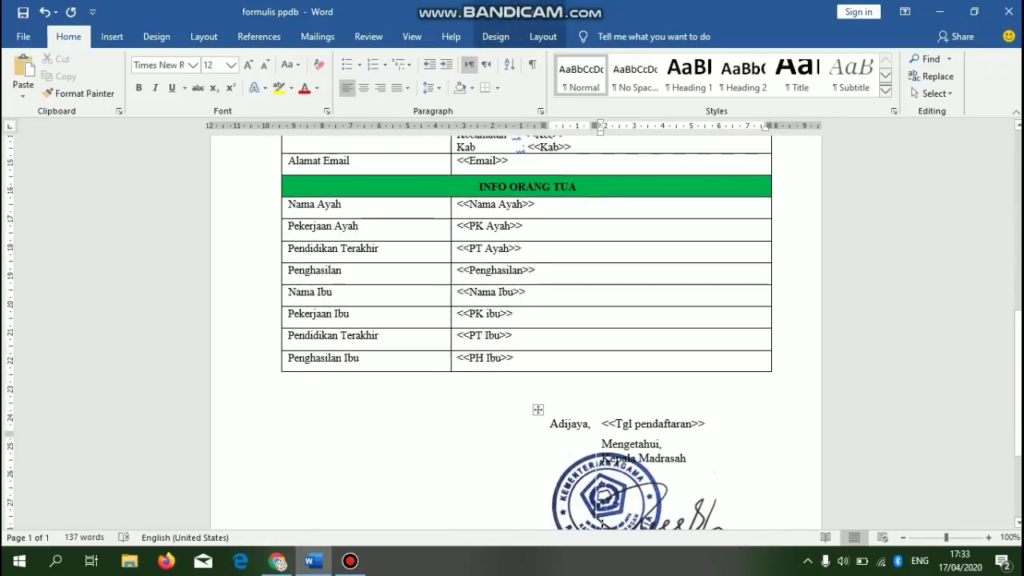
pyautogui.press('Up')
pyautogui.press('Up')
pyautogui.press('Up')
pyautogui.press('Up')
pyautogui.press('Up')
pyautogui.press('Up')
pyautogui.press('Up')
pyautogui.press('Up')
pyautogui.press('Up')
pyautogui.press('Up')
pyautogui.press('Up')
pyautogui.press('Up')
pyautogui.press('Up')
pyautogui.press('Up')
pyautogui.press('Up')
pyautogui.press('Up')
pyautogui.press('Up')
pyautogui.press('Up')
pyautogui.press('Up')
pyautogui.press('Up')
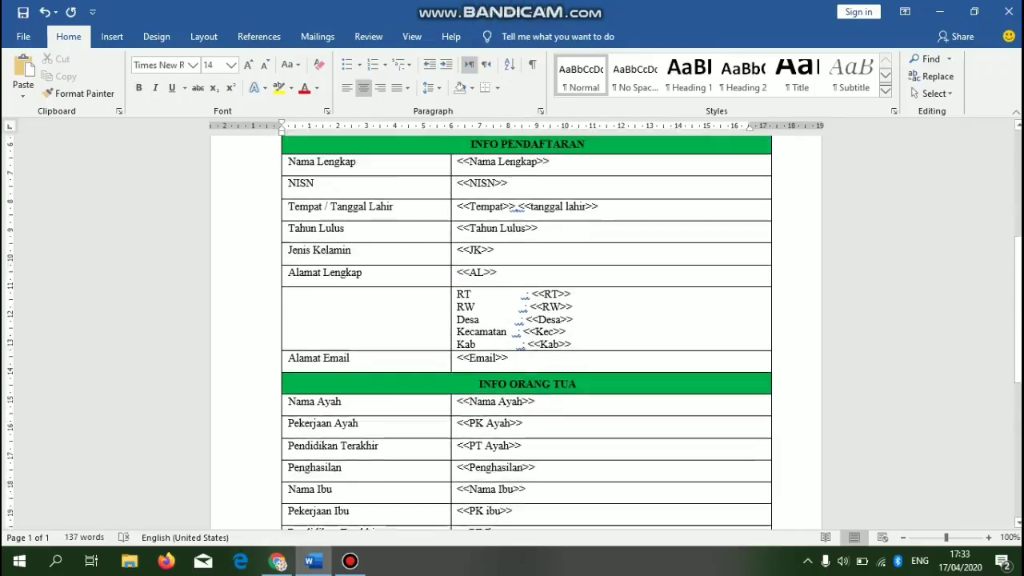
pyautogui.press('Up')
pyautogui.press('Up')
pyautogui.press('Up')
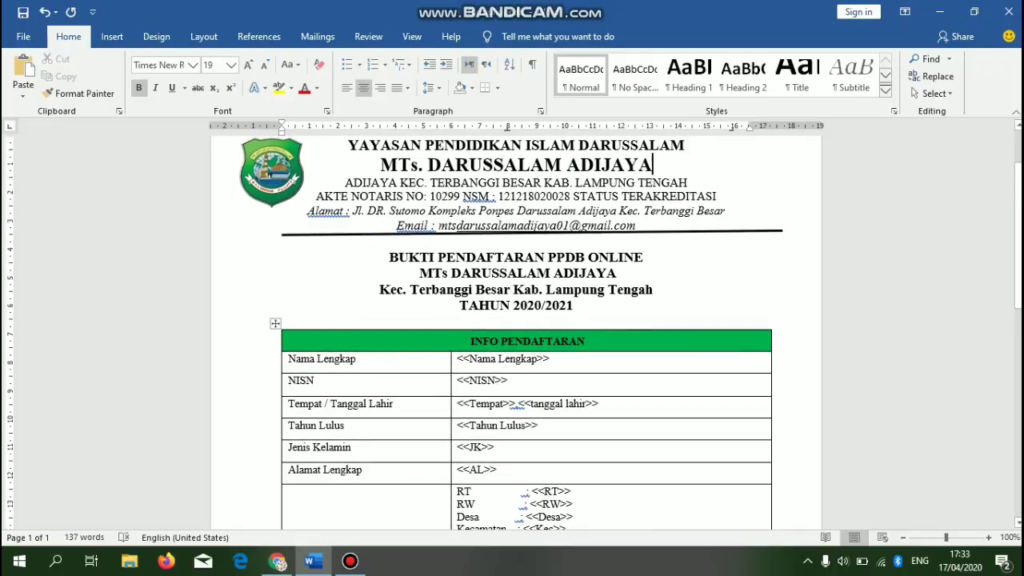
# - Inspect the <<Nama Lengkap>> placeholder and the student fields down to <<Email>>
pyautogui.click(464, 358)
pyautogui.click(551, 358)
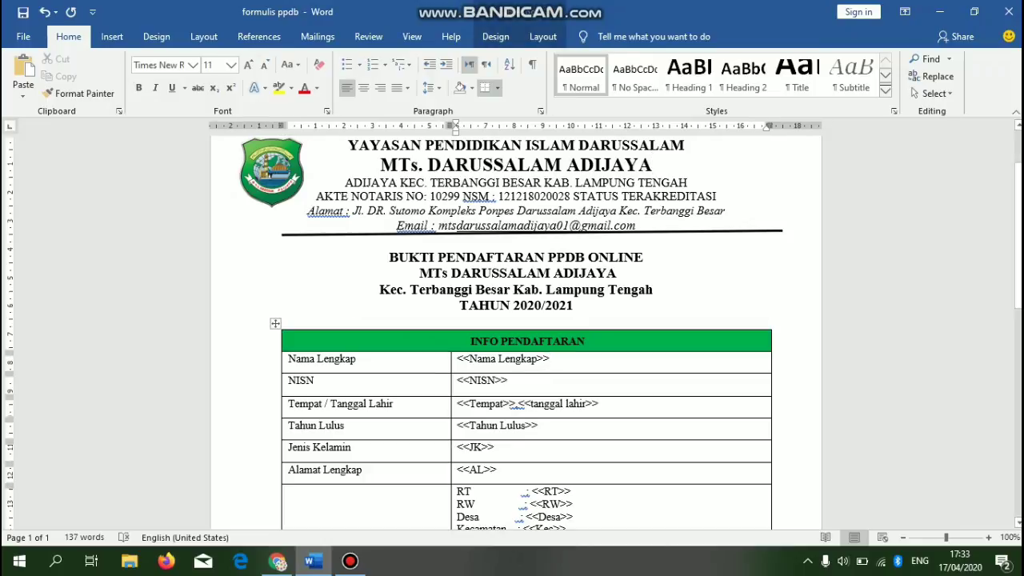
pyautogui.moveTo(475, 359); pyautogui.dragTo(537, 359)
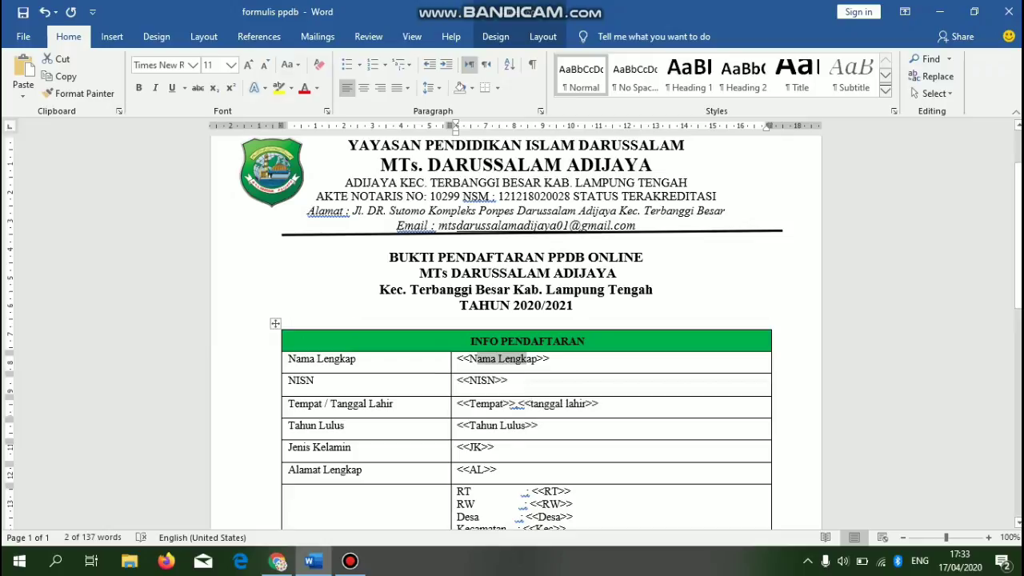
pyautogui.scroll(-5, 526, 333)
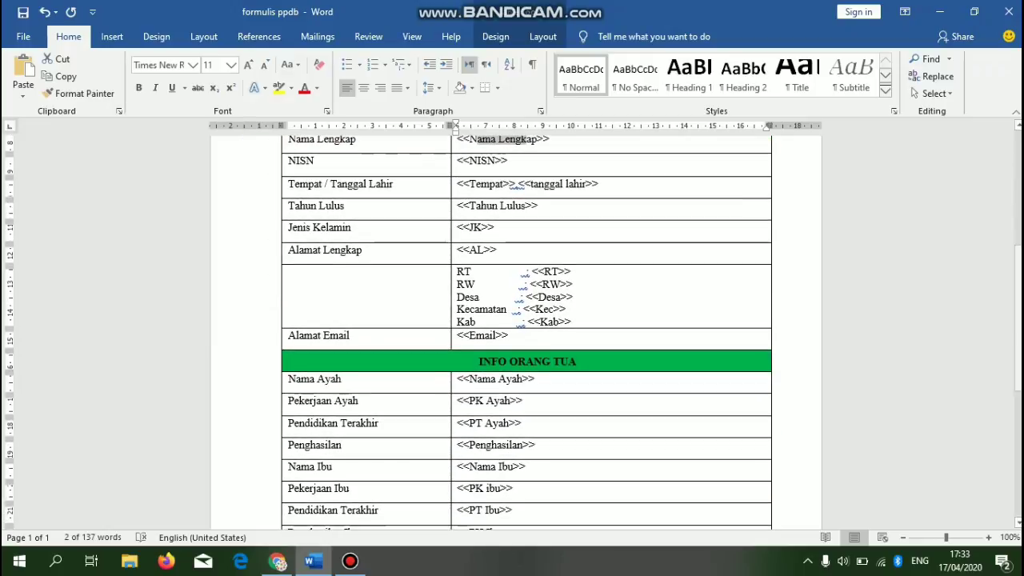
pyautogui.scroll(-5, 527, 333)
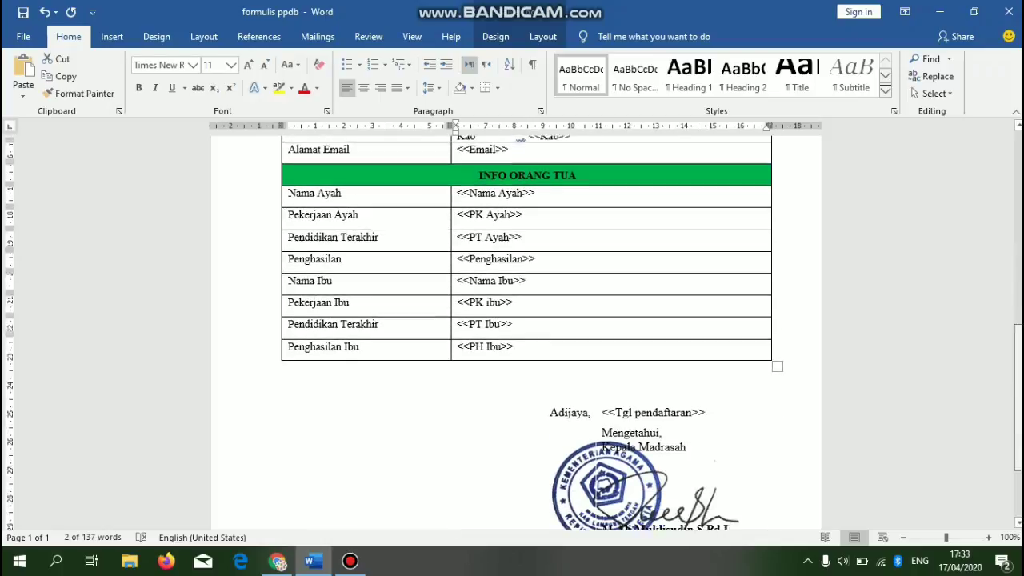
pyautogui.scroll(5, 526, 333)
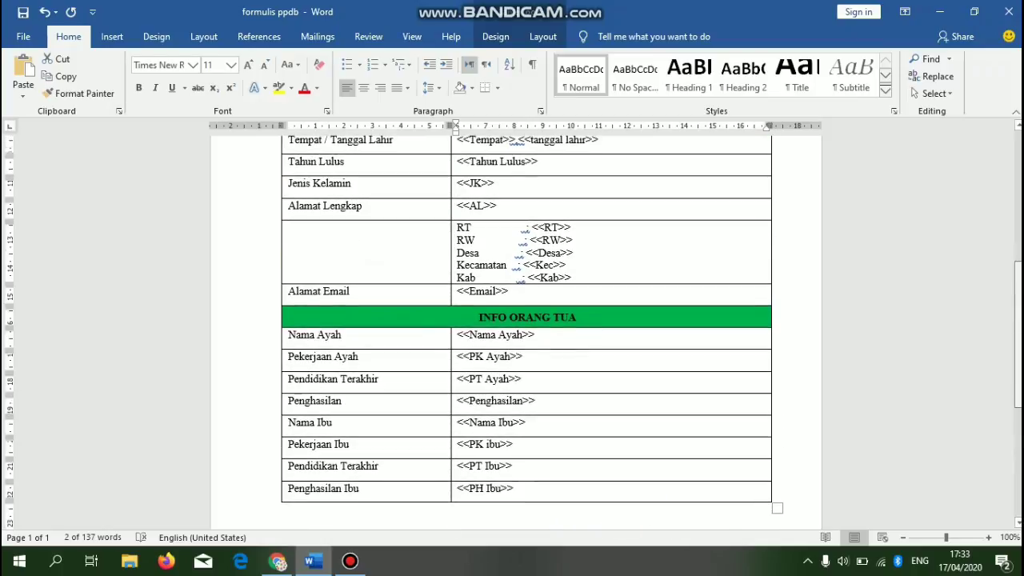
pyautogui.scroll(1, 526, 333)
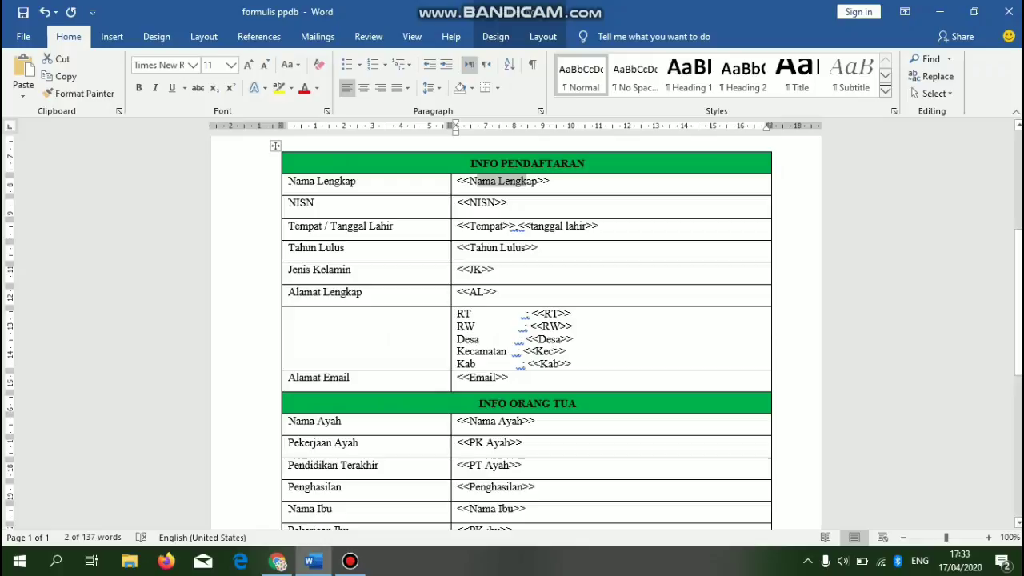
pyautogui.click(551, 182)
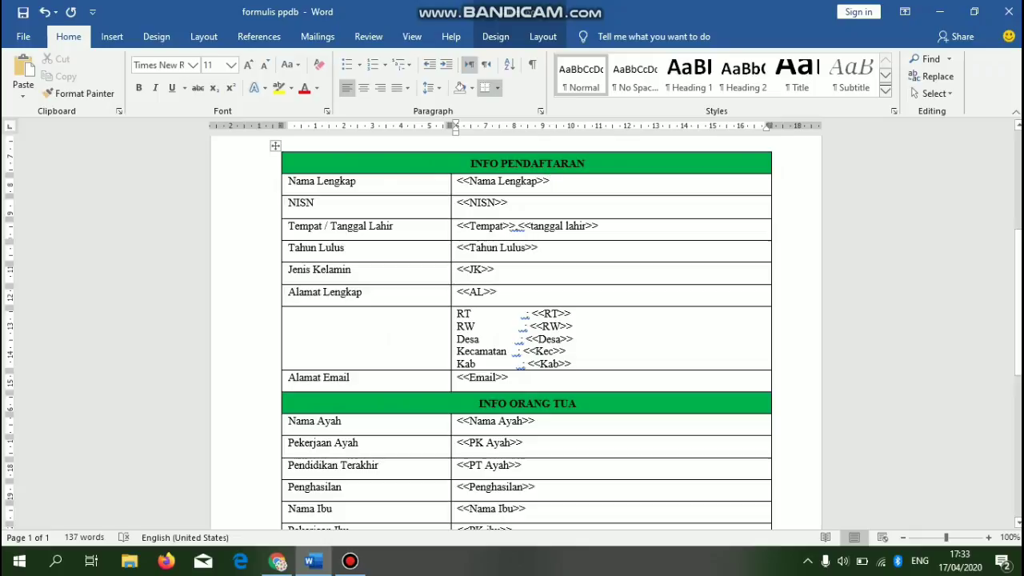
pyautogui.press('Down')
pyautogui.press('Down')
pyautogui.press('Down')
pyautogui.press('Down')
pyautogui.press('Down')
pyautogui.press('Down')
pyautogui.press('Down')
pyautogui.press('Down')
pyautogui.press('Down')
pyautogui.press('Down')
pyautogui.press('Down')
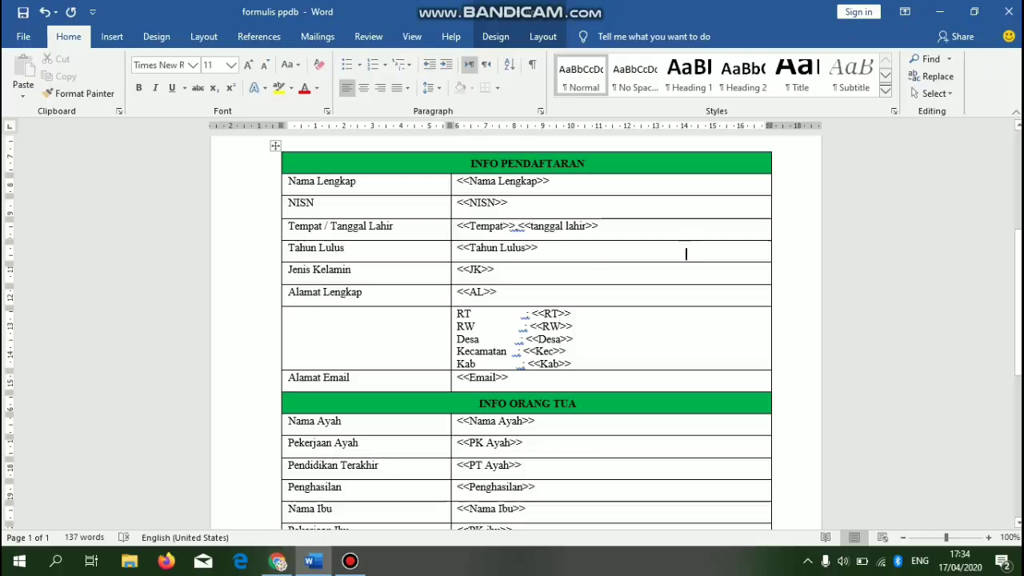
pyautogui.click(536, 421)
pyautogui.scroll(-4, 521, 456)
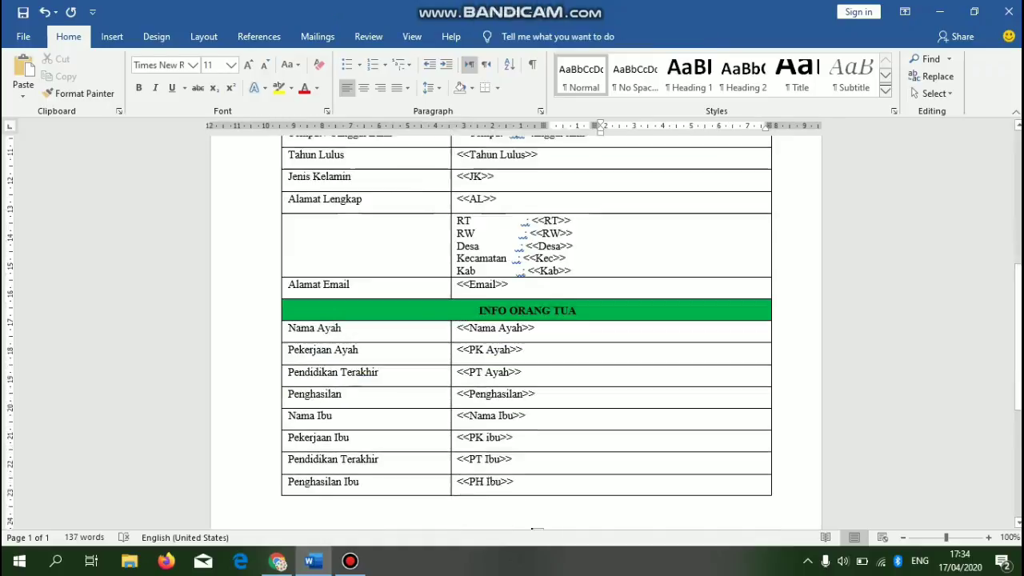
pyautogui.click(602, 512)
pyautogui.scroll(-2, 602, 516)
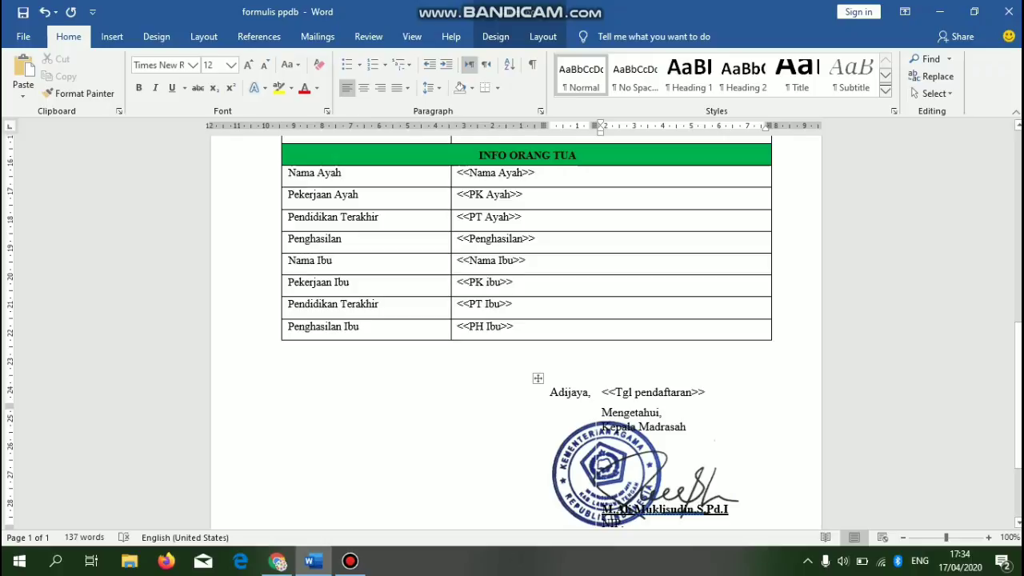
pyautogui.click(514, 260)
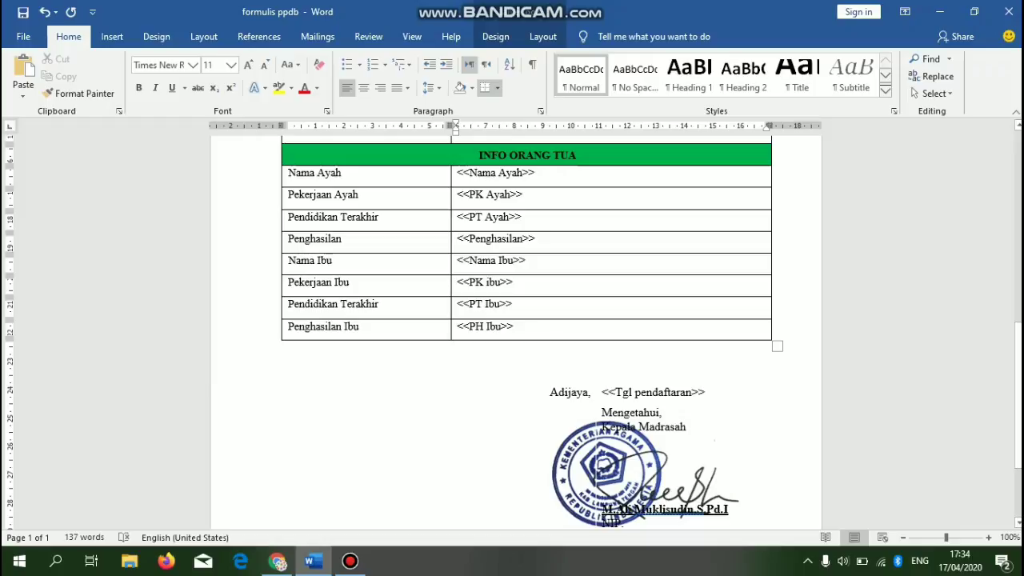
pyautogui.scroll(10, 515, 221)
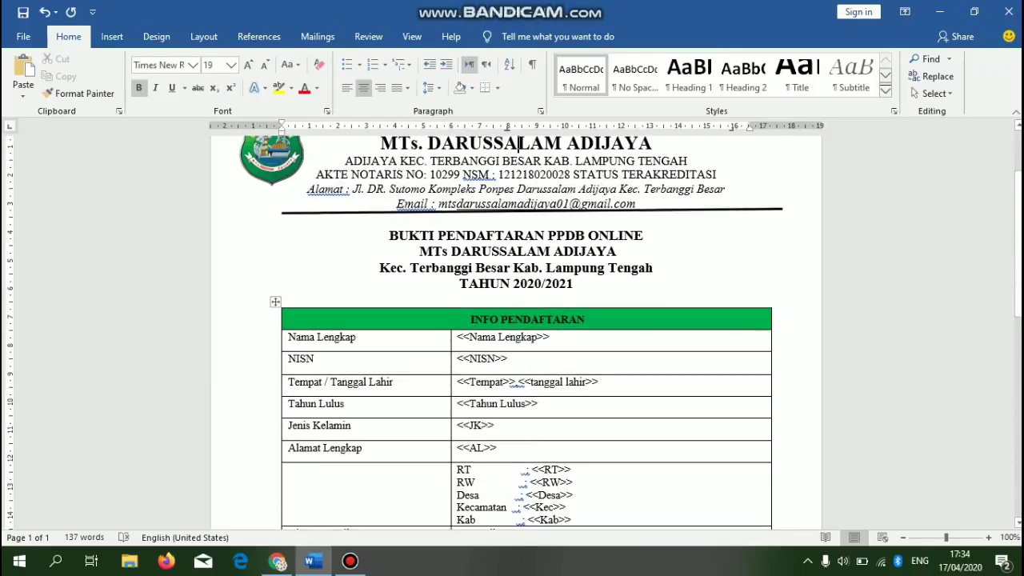
pyautogui.click(519, 147)
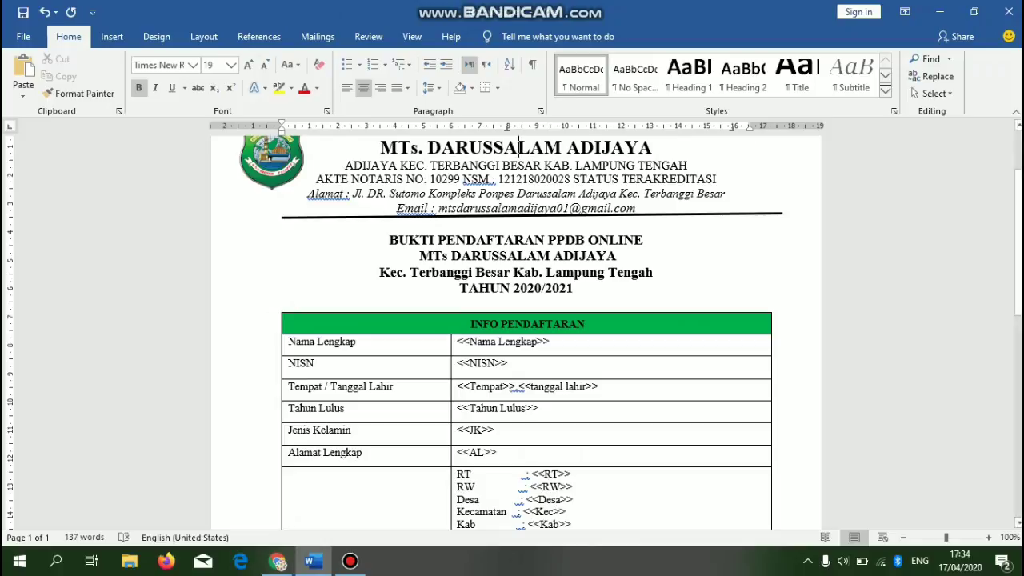
# - Save and close formulis ppdb in Word, then return to Google Drive in Chrome
pyautogui.click(1009, 11)
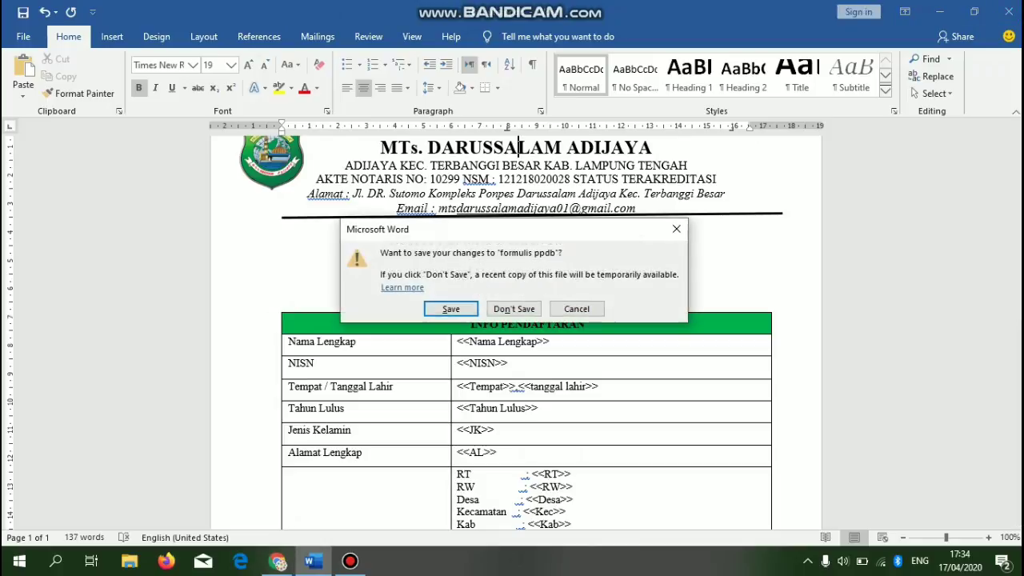
pyautogui.click(451, 308)
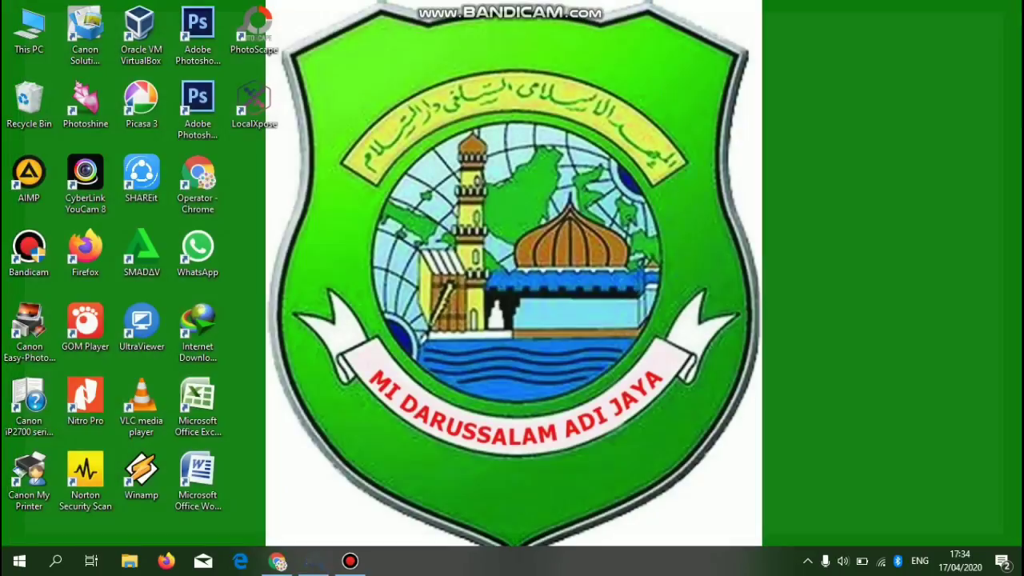
pyautogui.click(278, 561)
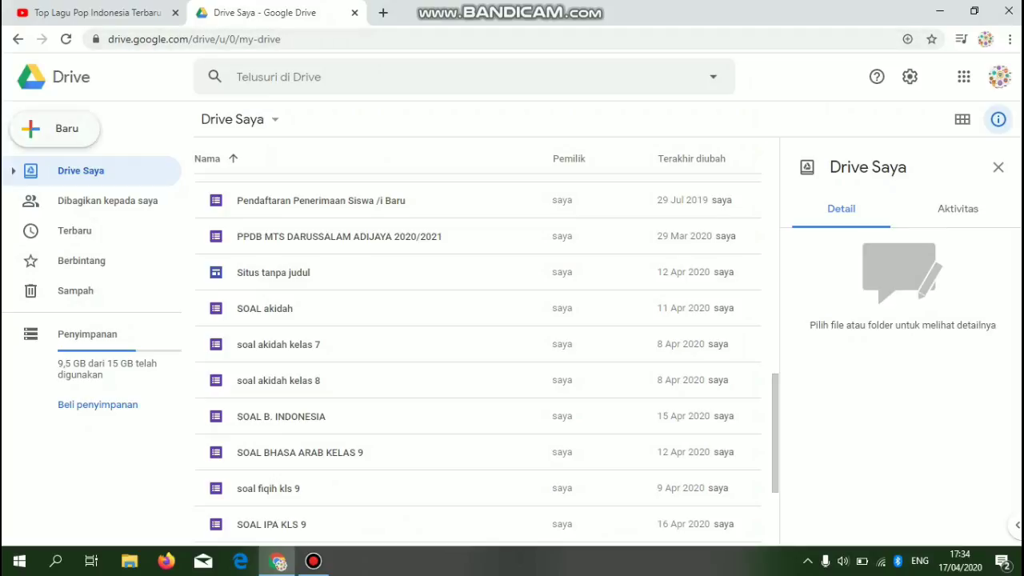
# - Upload formulis ppdb from Downloads into My Drive via File upload
pyautogui.click(55, 128)
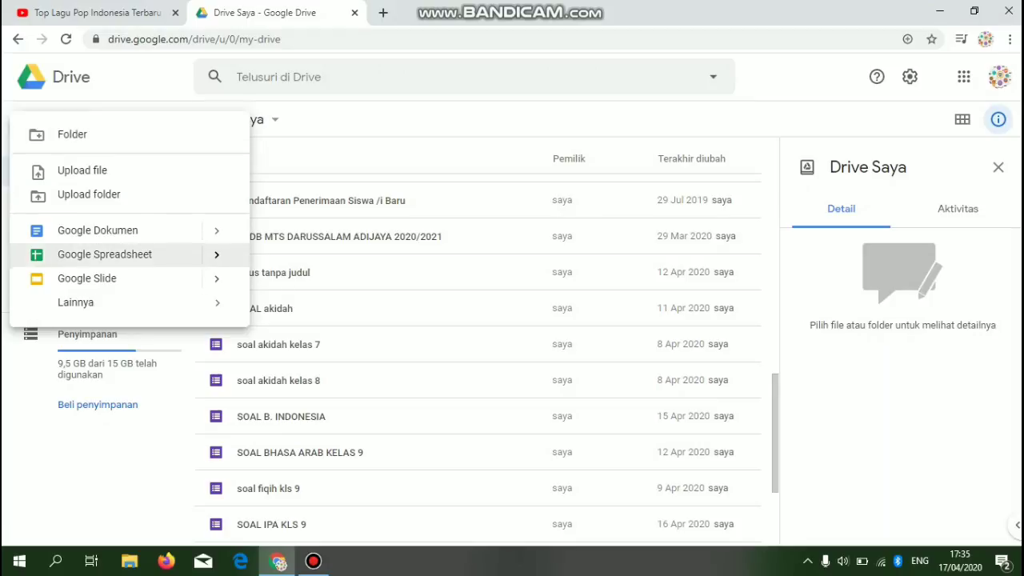
pyautogui.click(82, 169)
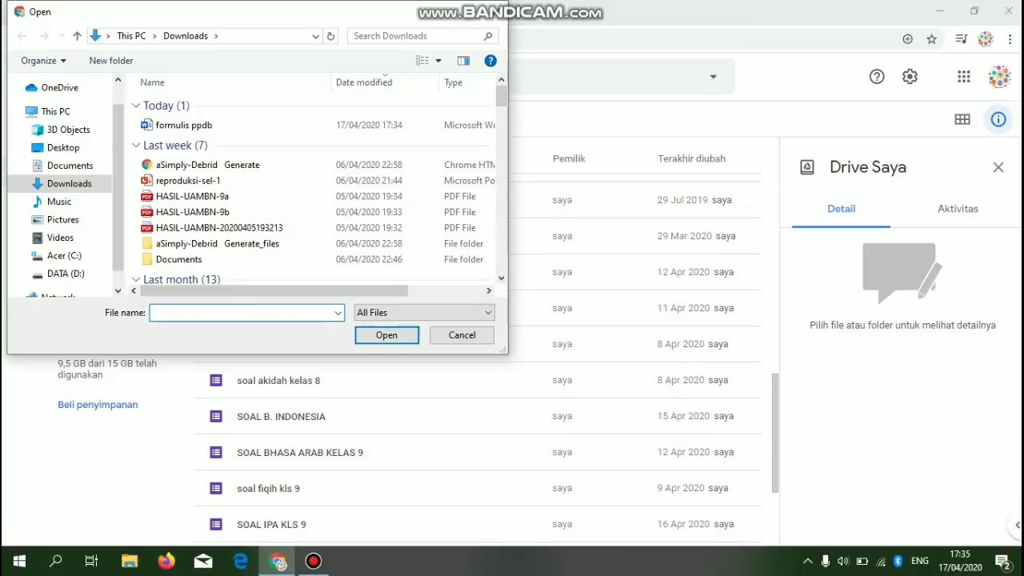
pyautogui.click(184, 125)
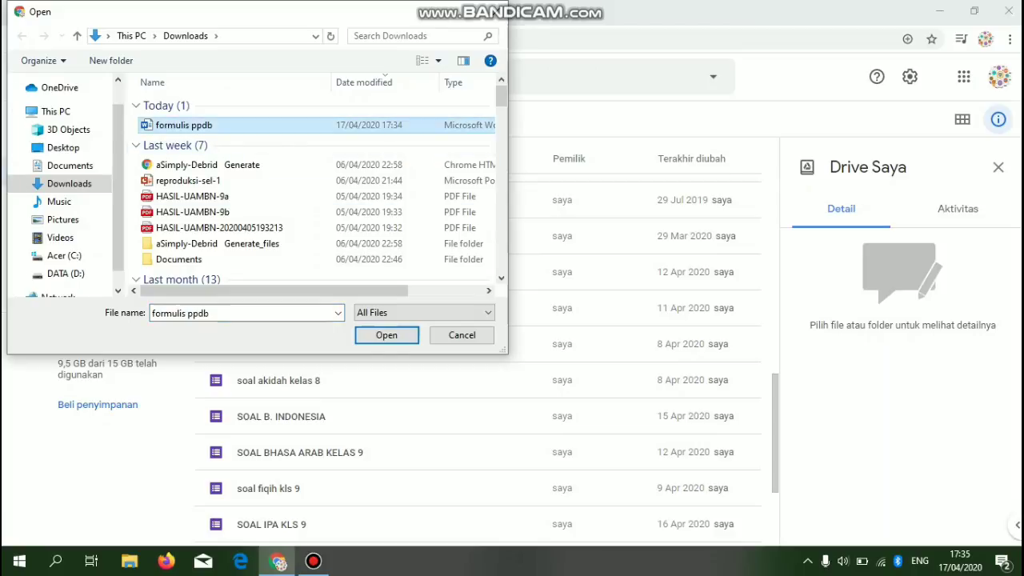
pyautogui.click(386, 335)
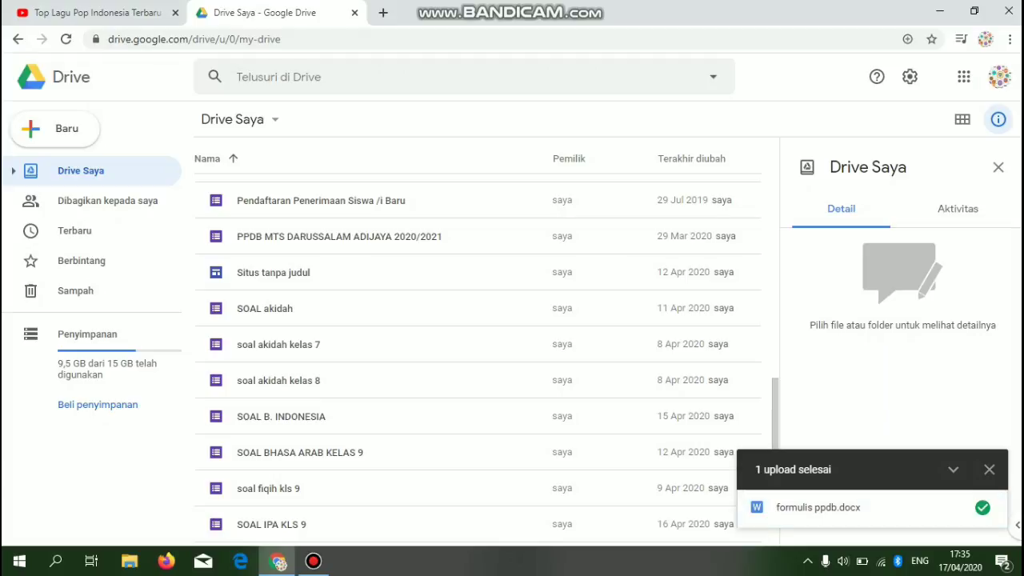
# - Browse the My Drive file list for the uploaded file and dismiss the upload notice
pyautogui.click(448, 380)
pyautogui.press('Down')
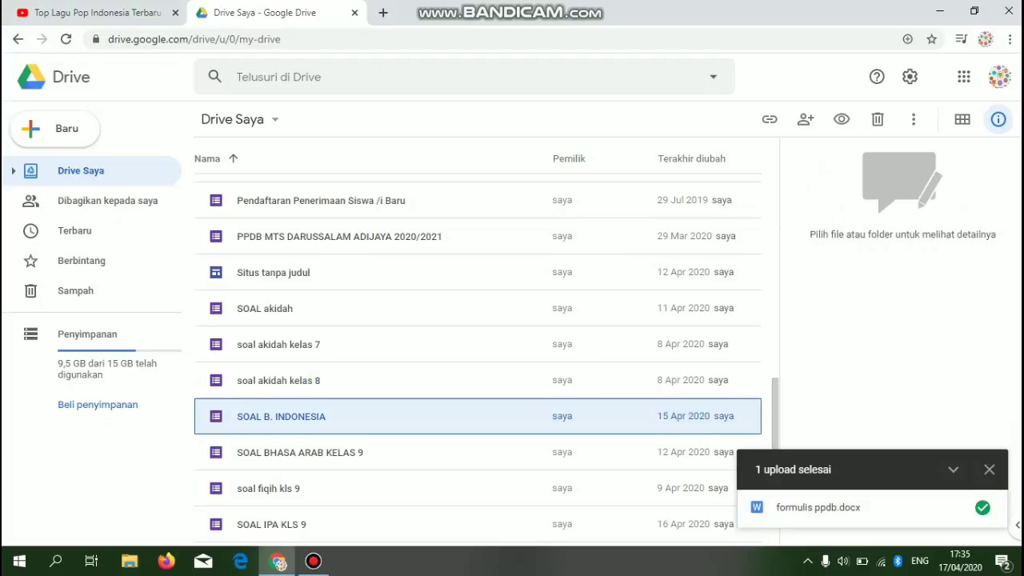
pyautogui.press('Down')
pyautogui.press('Down')
pyautogui.press('Down')
pyautogui.press('Down')
pyautogui.press('Down')
pyautogui.press('Down')
pyautogui.press('Down')
pyautogui.press('Down')
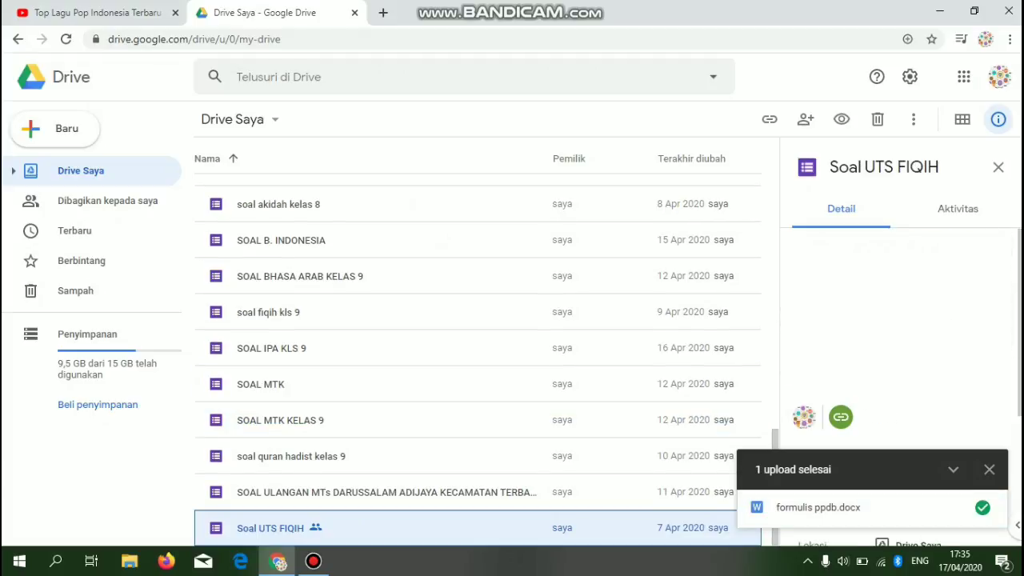
pyautogui.press('Up')
pyautogui.press('Up')
pyautogui.press('Up')
pyautogui.press('Up')
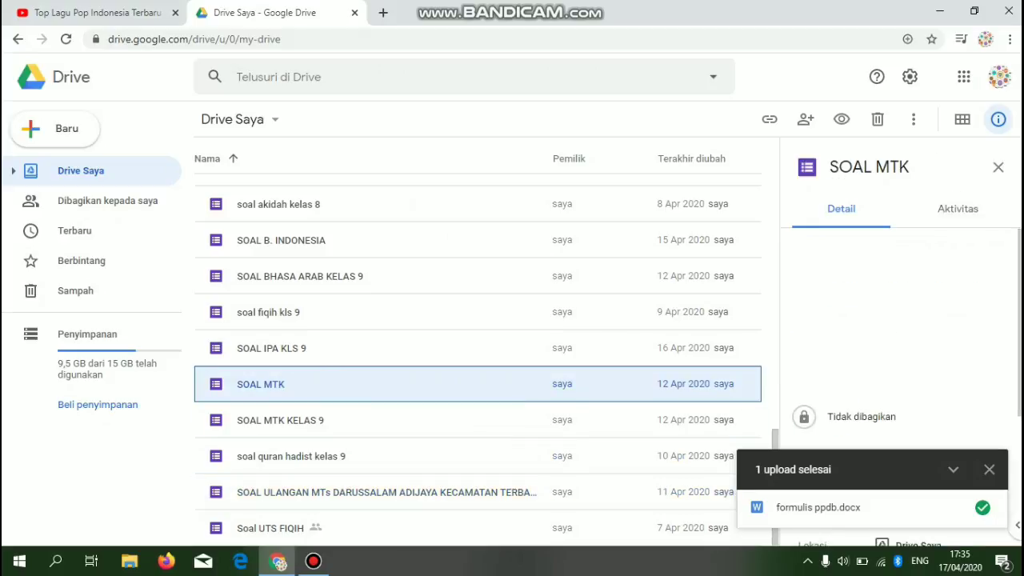
pyautogui.press('Up')
pyautogui.press('Up')
pyautogui.press('Up')
pyautogui.press('Up')
pyautogui.press('Up')
pyautogui.press('Up')
pyautogui.press('Up')
pyautogui.press('Up')
pyautogui.press('Up')
pyautogui.press('Up')
pyautogui.press('Up')
pyautogui.press('Up')
pyautogui.press('Up')
pyautogui.press('Up')
pyautogui.press('Up')
pyautogui.press('Up')
pyautogui.press('Up')
pyautogui.press('Up')
pyautogui.press('Up')
pyautogui.press('Up')
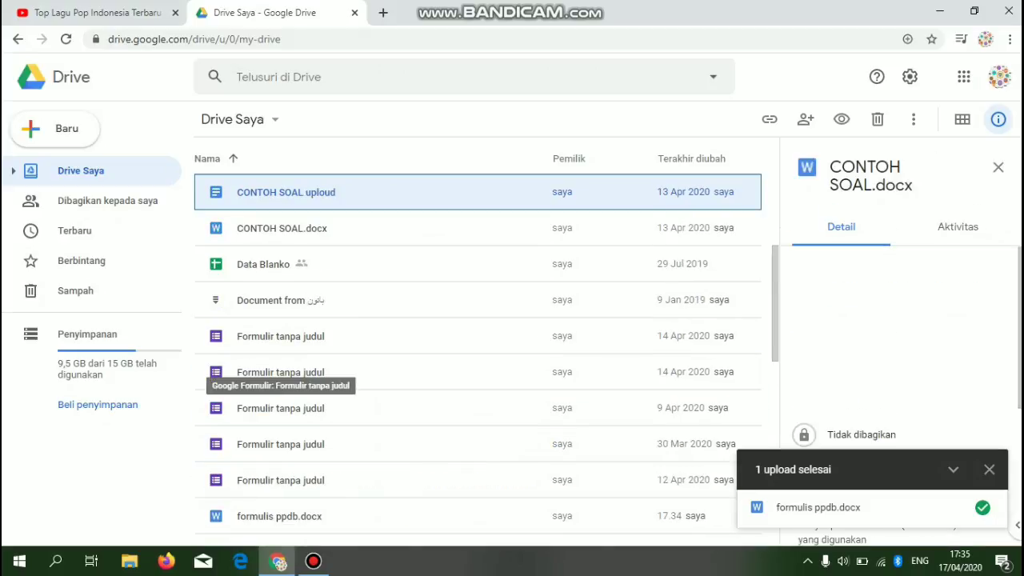
pyautogui.press('Up')
pyautogui.press('Down')
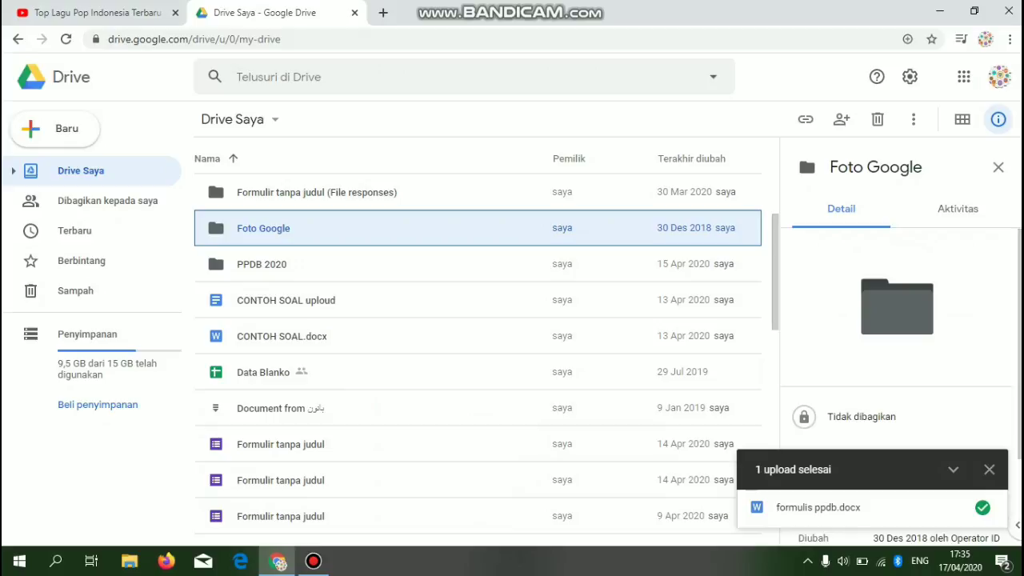
pyautogui.press('Down')
pyautogui.press('Down')
pyautogui.press('Down')
pyautogui.press('Down')
pyautogui.press('Down')
pyautogui.press('Down')
pyautogui.press('Down')
pyautogui.press('Down')
pyautogui.press('Down')
pyautogui.press('Down')
pyautogui.press('Down')
pyautogui.press('Down')
pyautogui.press('Down')
pyautogui.press('Down')
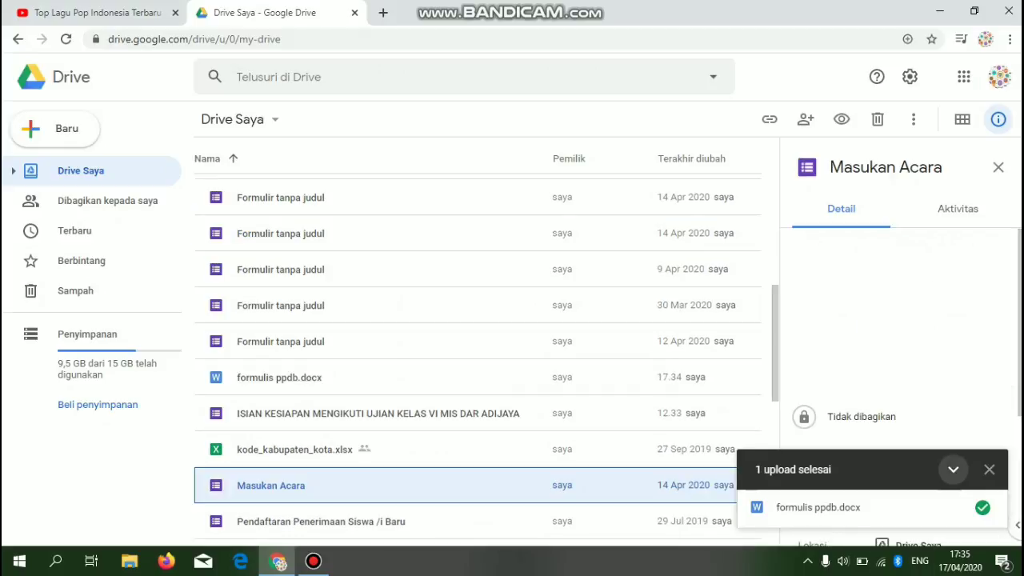
pyautogui.click(953, 470)
# - Locate formulis ppdb.docx and open its preview
pyautogui.scroll(-6, 478, 358)
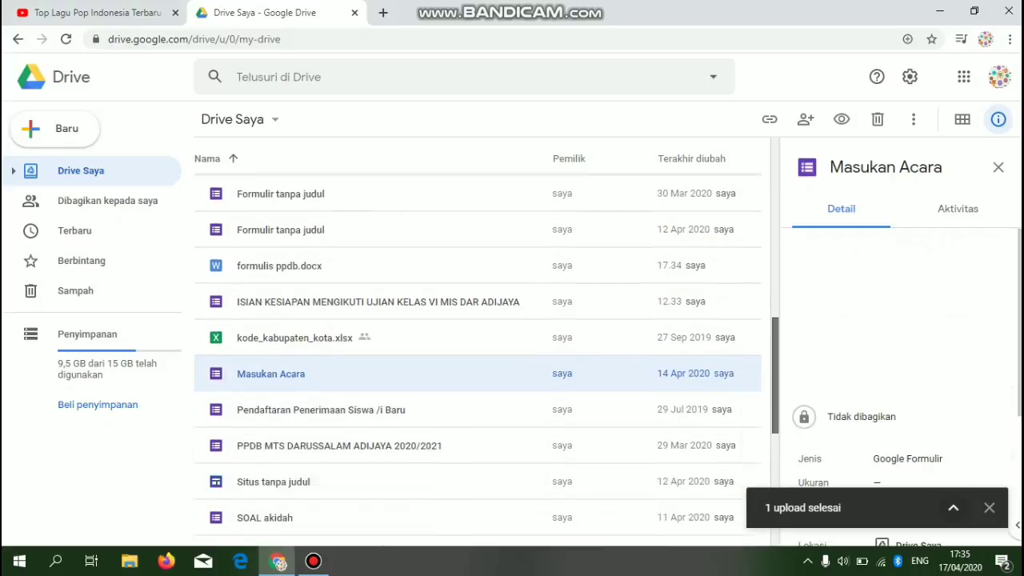
pyautogui.scroll(8, 478, 358)
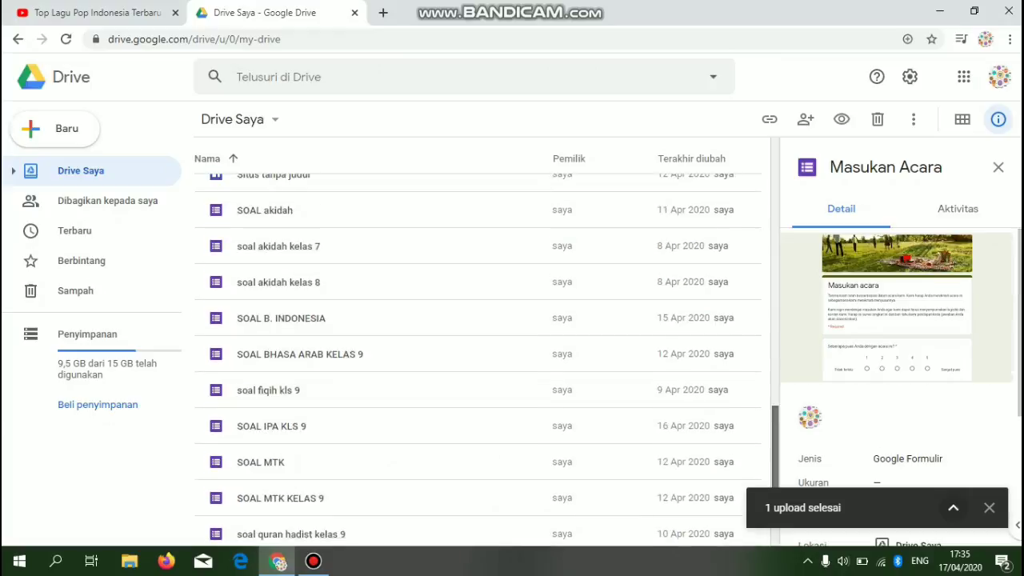
pyautogui.scroll(-5, 477, 343)
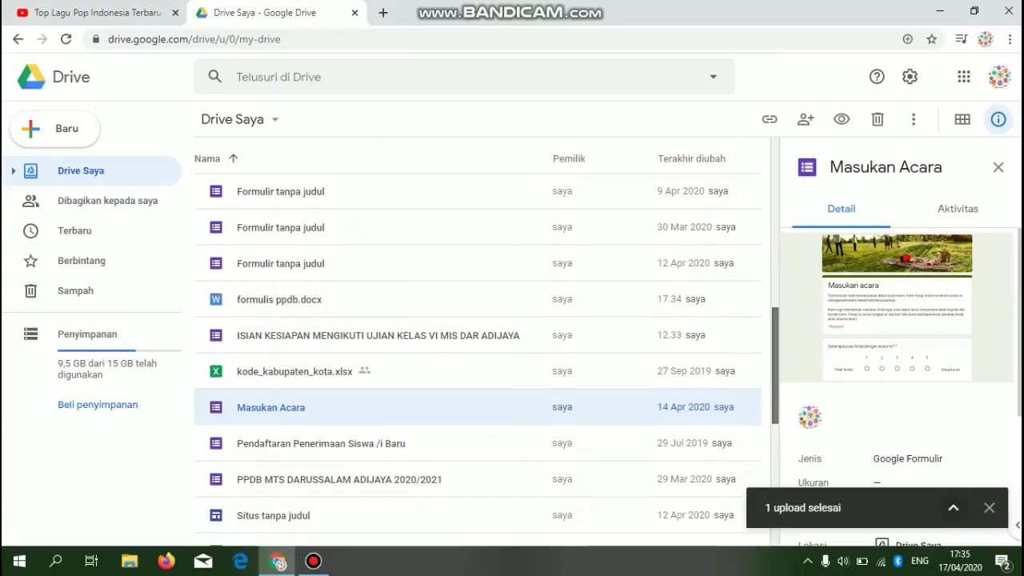
pyautogui.click(279, 299)
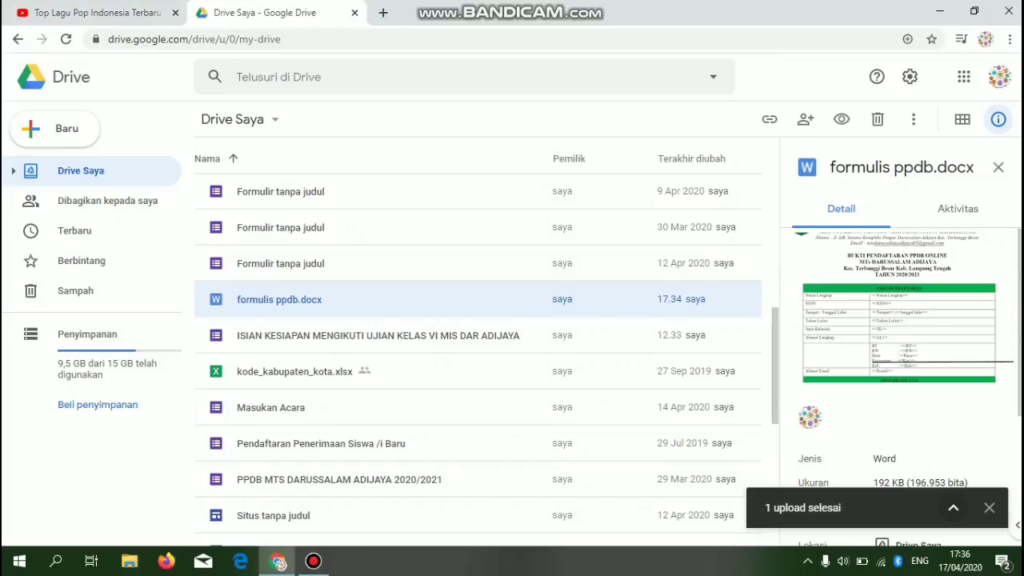
pyautogui.doubleClick(279, 299)
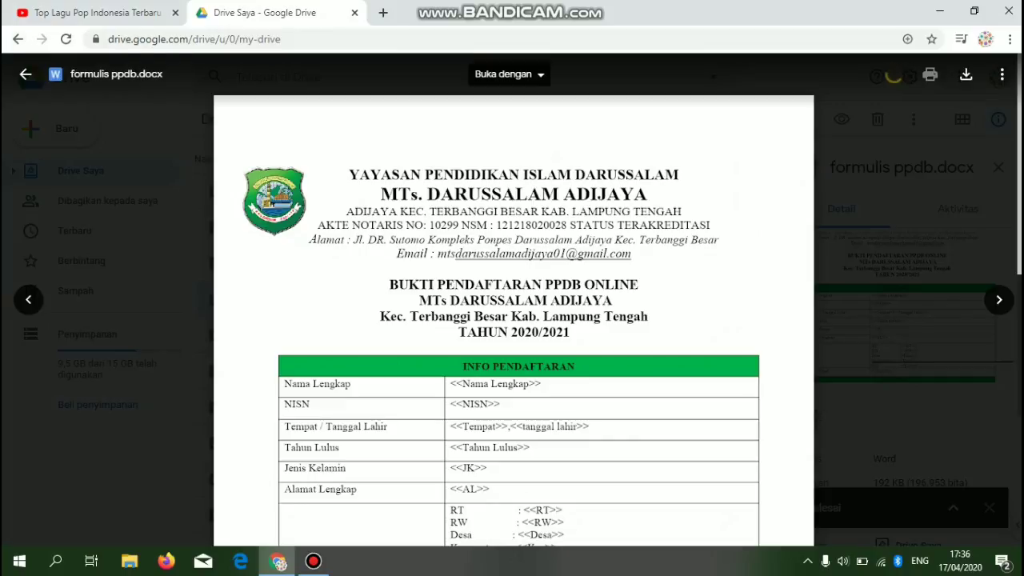
# - Open formulis ppdb.docx with Google Dokumen from the preview
pyautogui.click(510, 74)
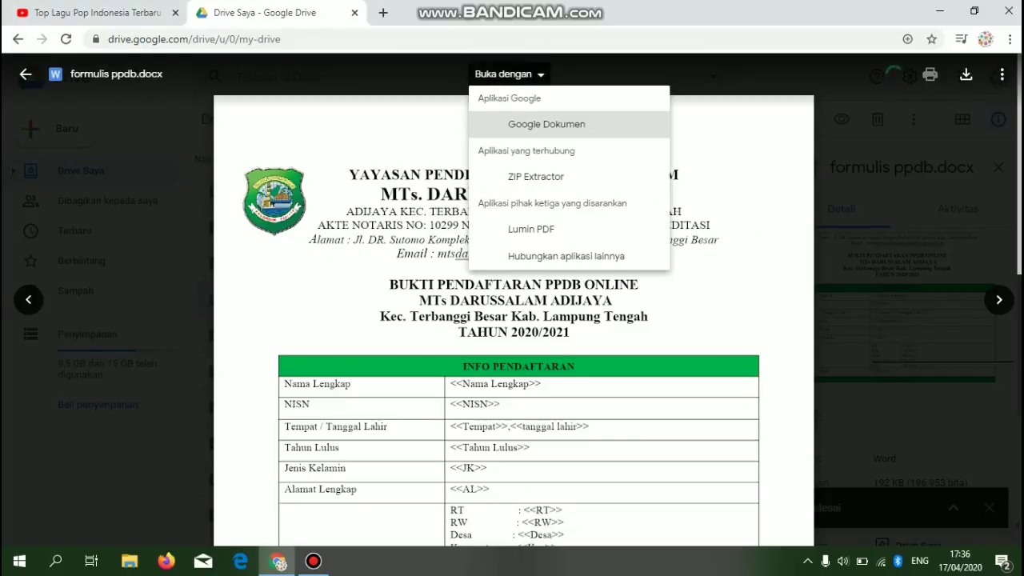
pyautogui.click(546, 124)
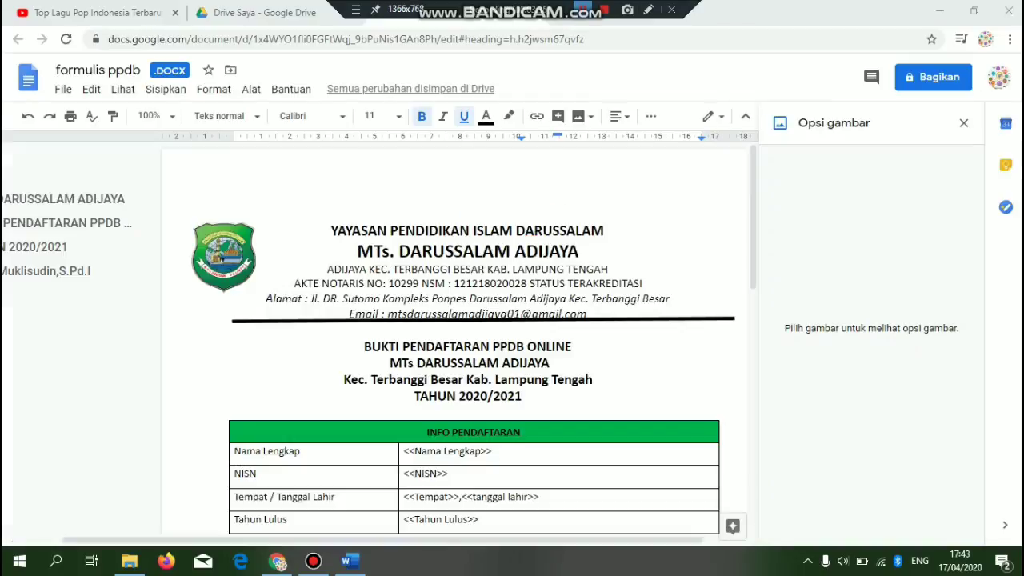
# - Set the selected heading and table text to Times New Roman, size 12
pyautogui.moveTo(332, 231); pyautogui.dragTo(356, 489)
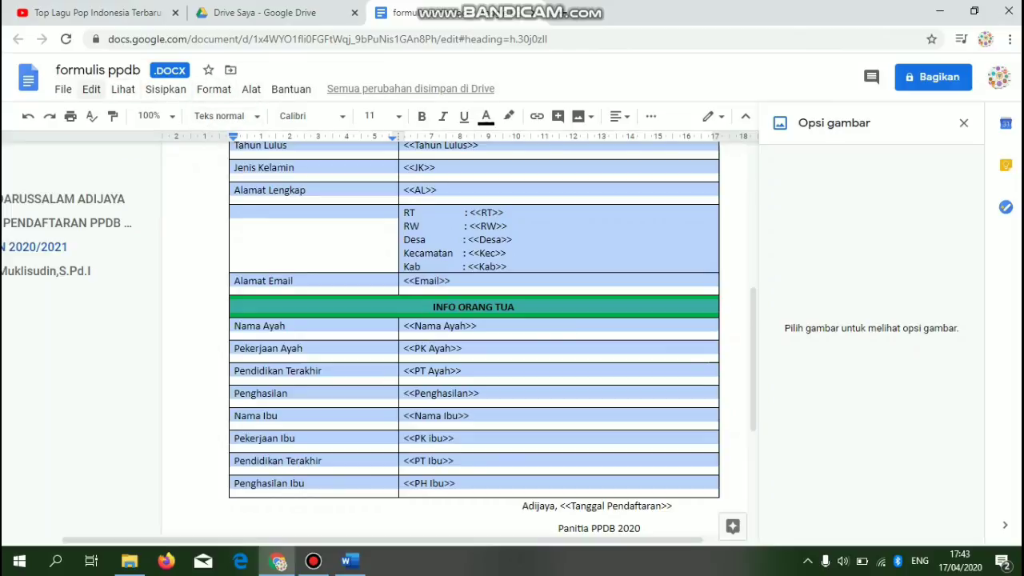
pyautogui.click(92, 88)
pyautogui.moveTo(213, 88)
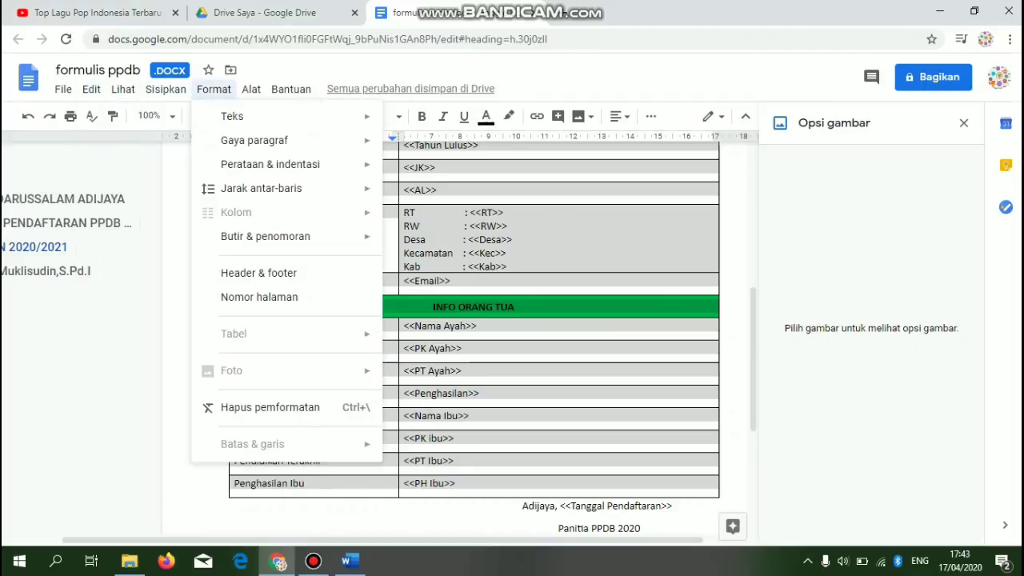
pyautogui.moveTo(241, 116)
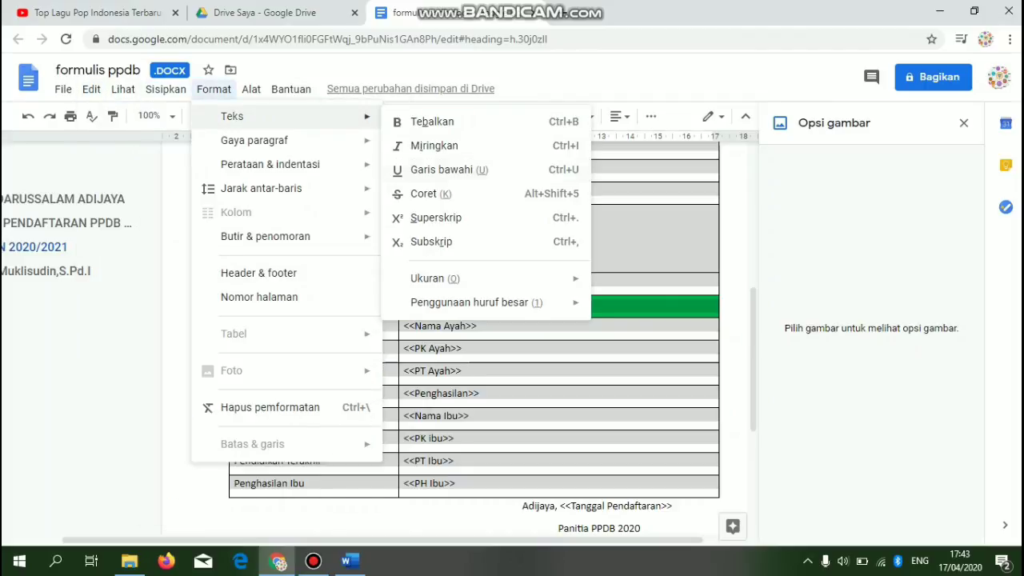
pyautogui.press('Escape')
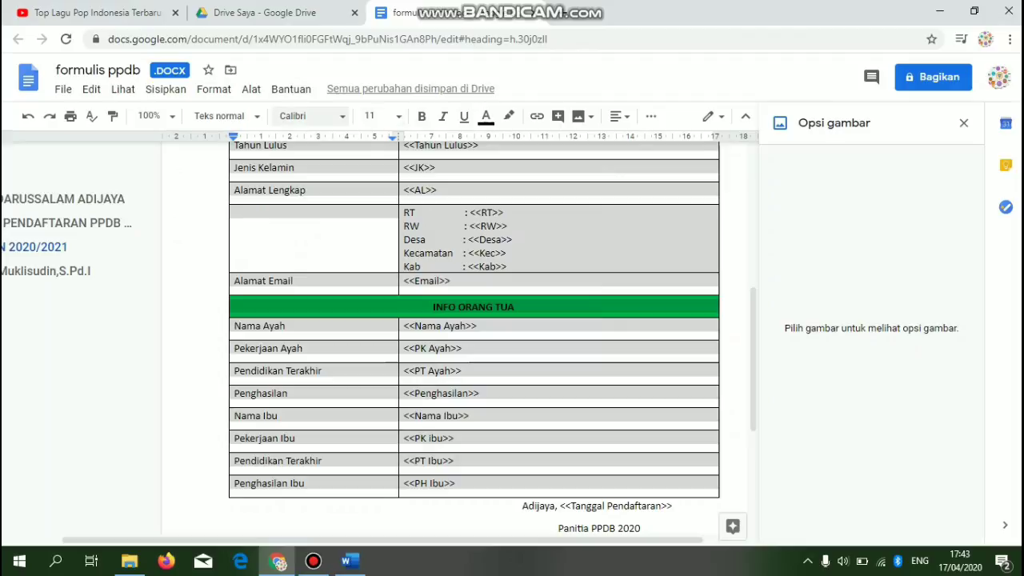
pyautogui.click(312, 116)
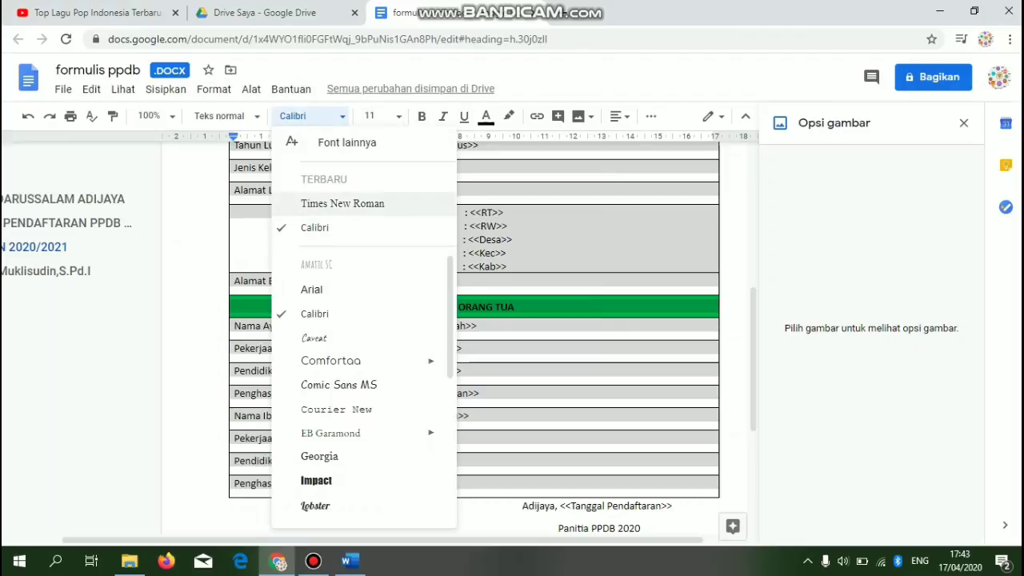
pyautogui.click(342, 203)
pyautogui.click(369, 116)
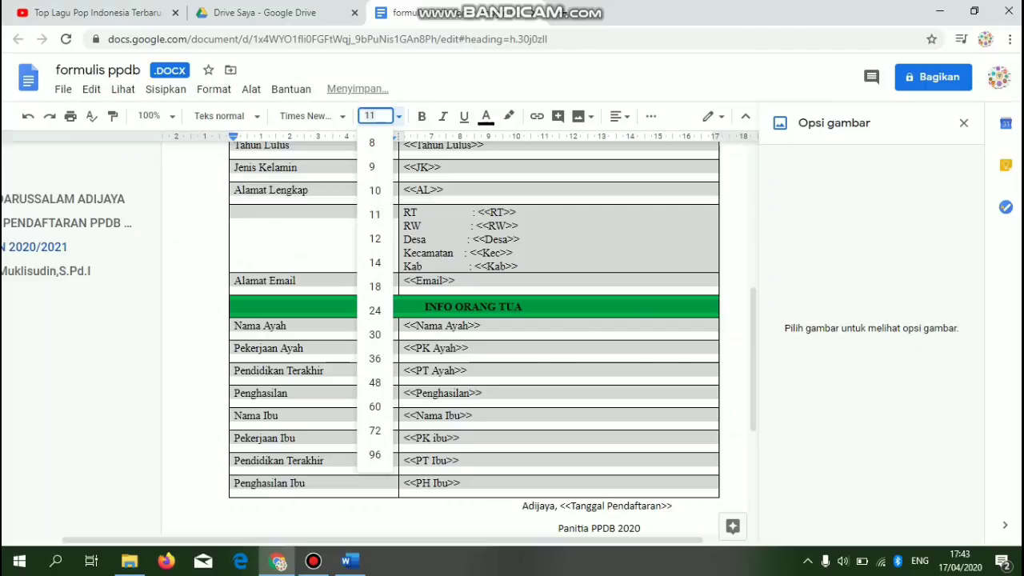
pyautogui.click(376, 214)
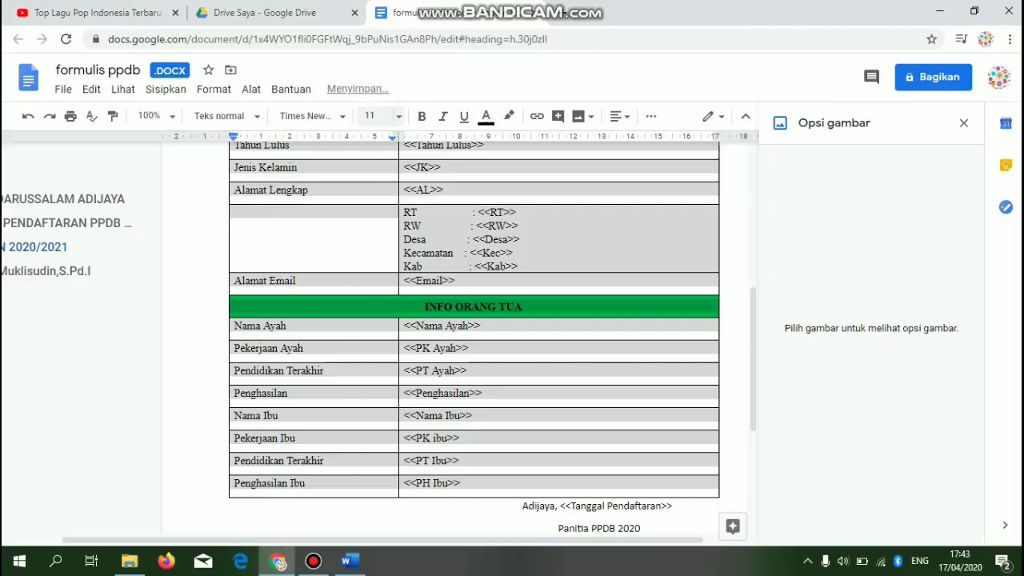
pyautogui.click(370, 116)
pyautogui.write('12')
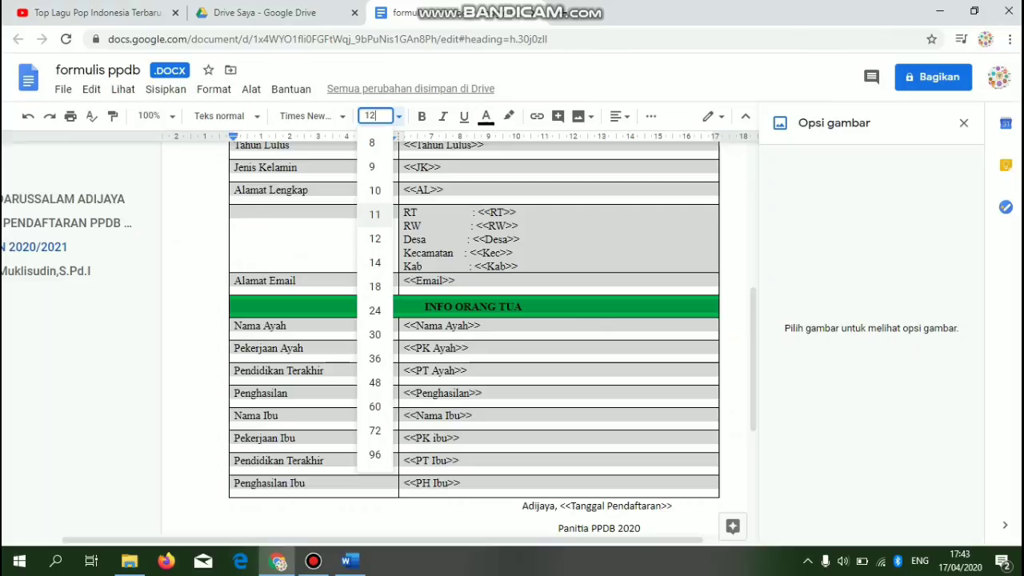
pyautogui.press('Return')
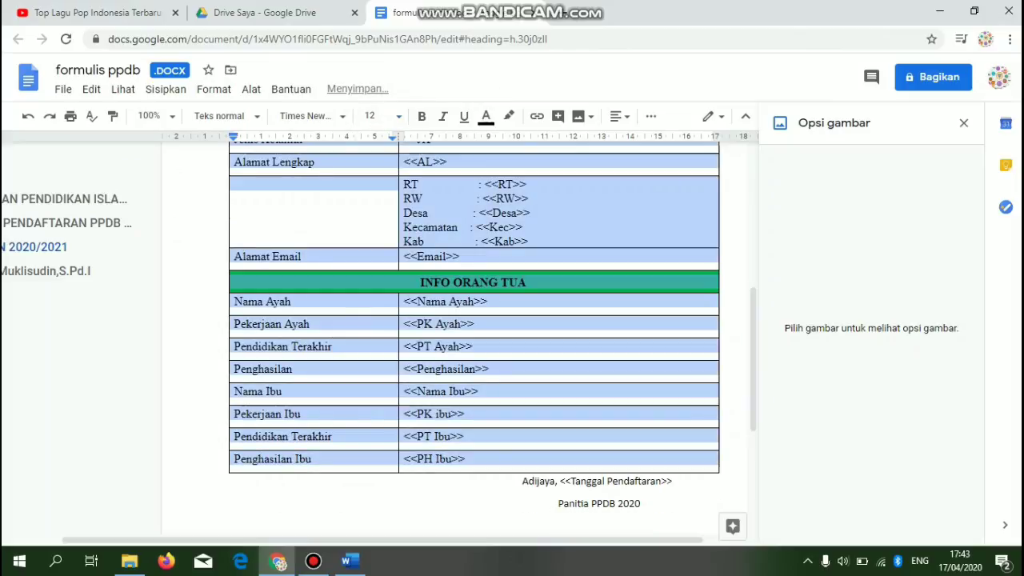
pyautogui.click(559, 504)
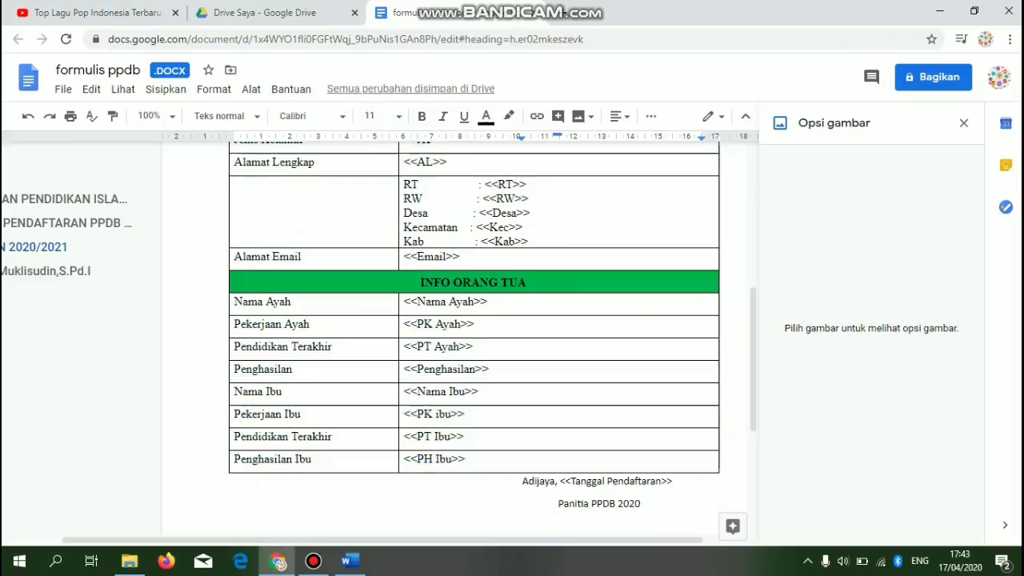
# - Check the formatting of the heading, Email, Tahun Lulus and Nama Lengkap cells and table rows
pyautogui.click(453, 256)
pyautogui.press('Up')
pyautogui.press('Up')
pyautogui.press('Up')
pyautogui.press('Up')
pyautogui.press('Up')
pyautogui.press('Up')
pyautogui.press('Up')
pyautogui.press('Up')
pyautogui.press('Up')
pyautogui.press('Up')
pyautogui.press('Up')
pyautogui.press('Up')
pyautogui.press('Up')
pyautogui.press('Up')
pyautogui.press('Up')
pyautogui.press('Up')
pyautogui.press('Up')
pyautogui.press('Up')
pyautogui.press('Up')
pyautogui.press('Up')
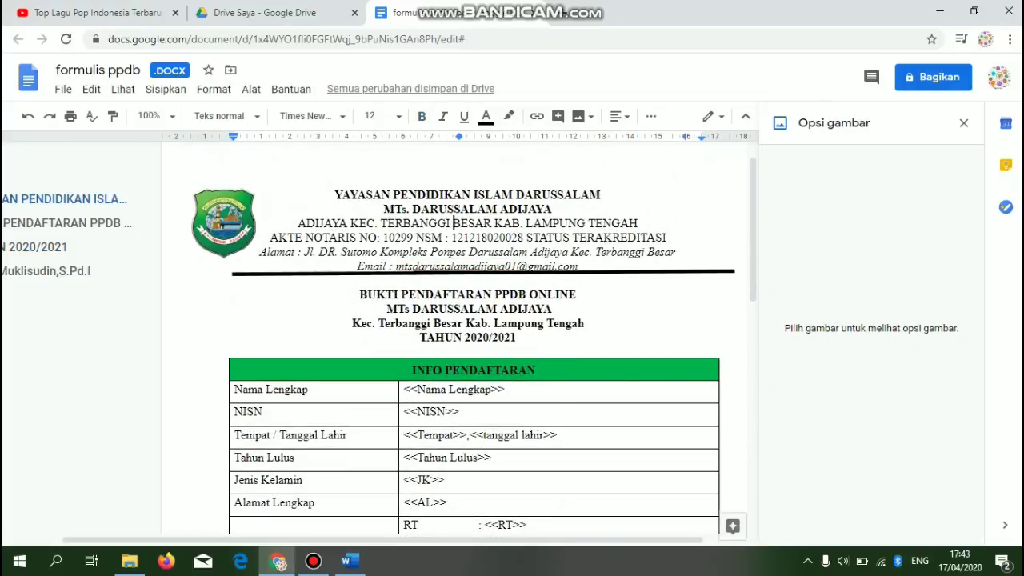
pyautogui.click(451, 294)
pyautogui.click(309, 389)
pyautogui.click(295, 457)
pyautogui.click(412, 389)
pyautogui.click(418, 390)
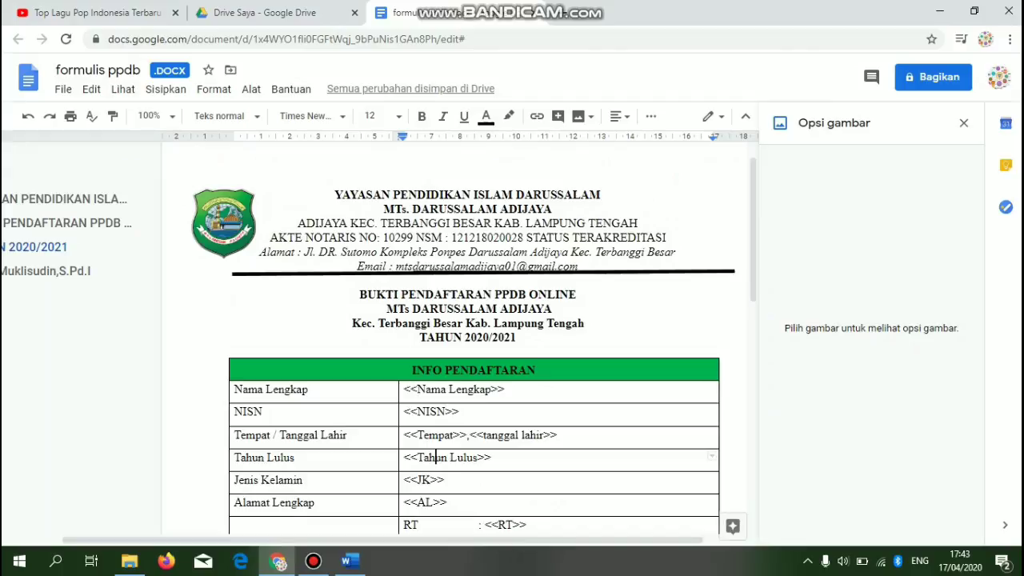
pyautogui.press('Down')
pyautogui.press('Down')
pyautogui.press('Down')
pyautogui.press('Down')
pyautogui.press('Down')
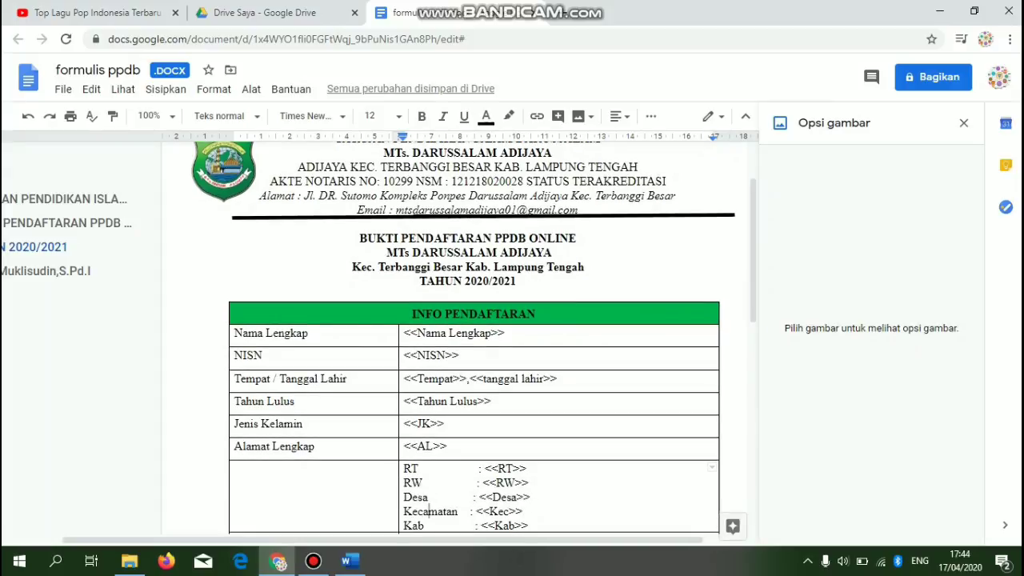
pyautogui.press('Up')
pyautogui.press('Up')
pyautogui.press('Up')
pyautogui.press('Up')
pyautogui.press('Down')
pyautogui.press('Down')
pyautogui.press('Down')
pyautogui.press('Down')
pyautogui.press('Down')
pyautogui.press('Down')
pyautogui.press('Down')
pyautogui.press('Down')
pyautogui.press('Down')
pyautogui.press('Down')
pyautogui.press('Down')
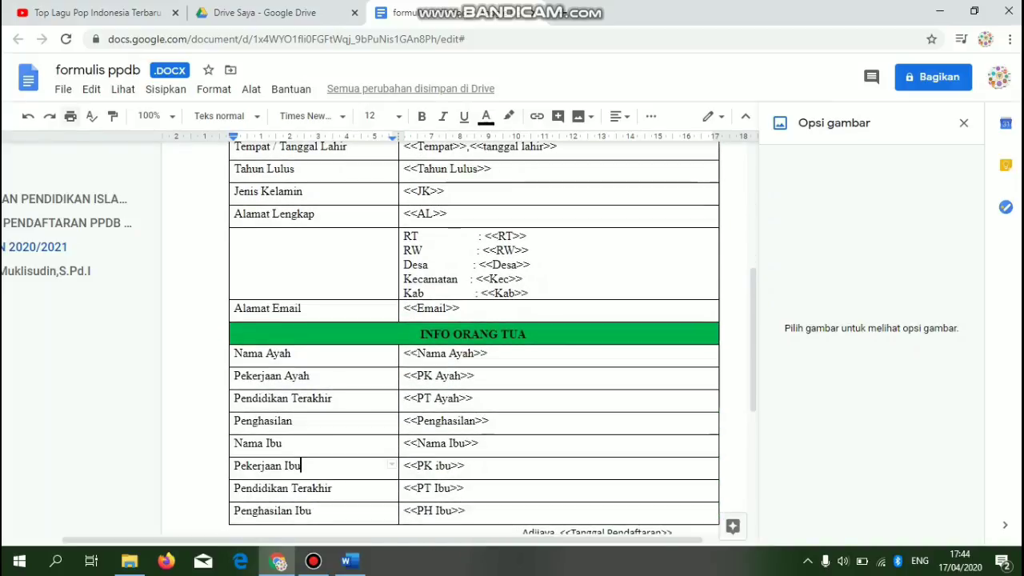
# - Save formulis ppdb as a native Google Docs copy, close the .docx tab, and return to Drive
pyautogui.click(64, 90)
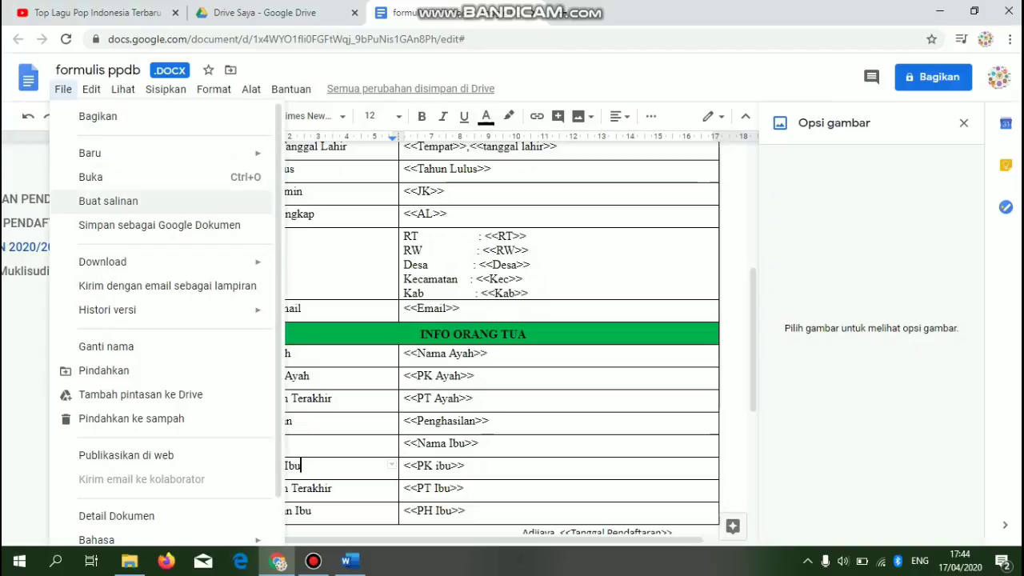
pyautogui.click(159, 225)
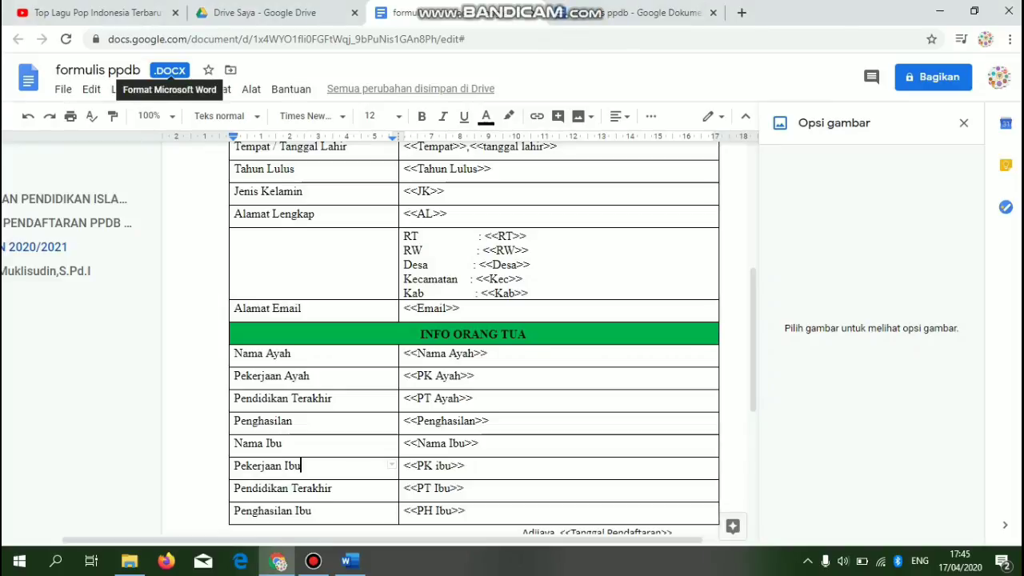
pyautogui.click(642, 12)
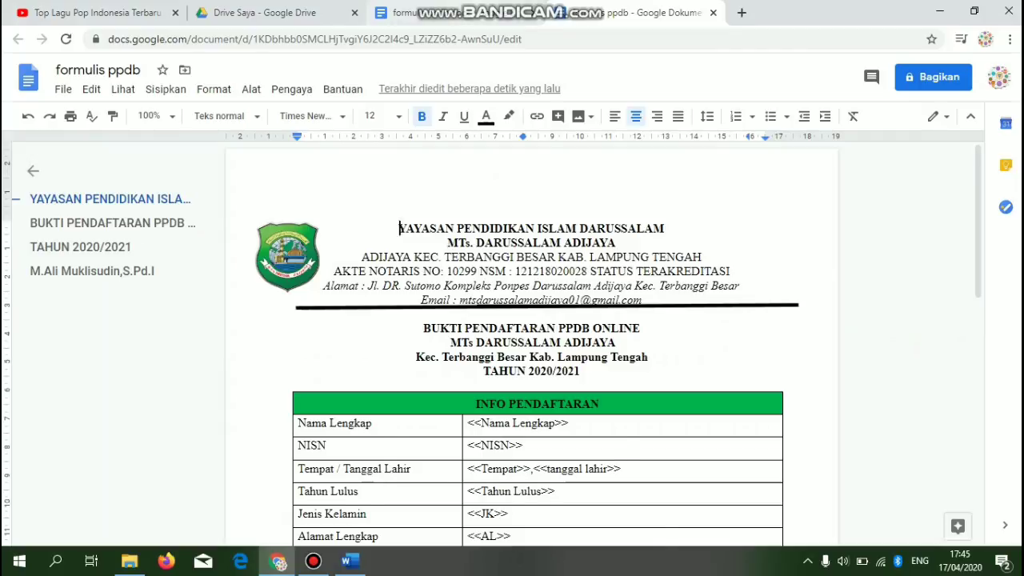
pyautogui.click(436, 13)
pyautogui.click(534, 12)
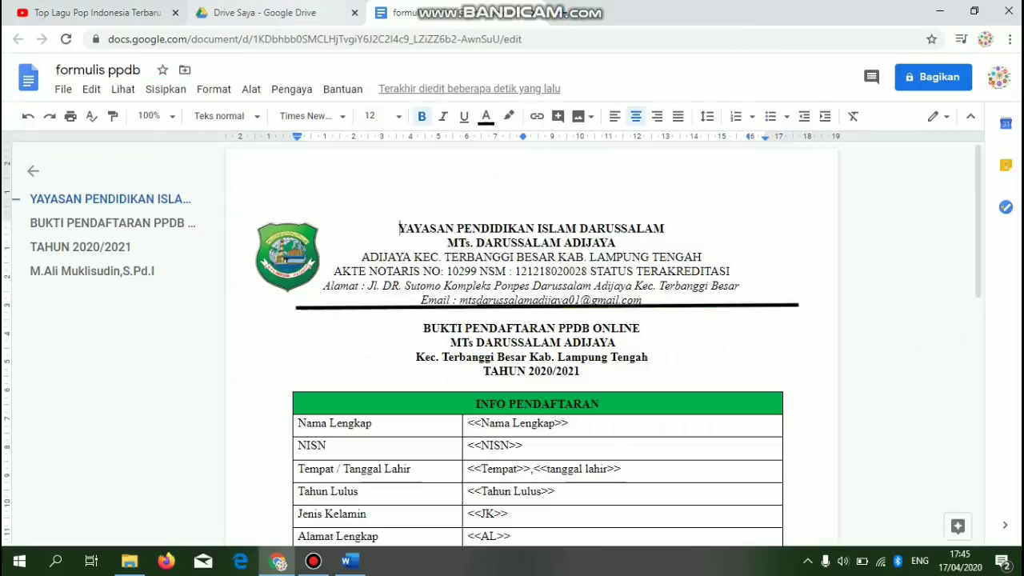
pyautogui.click(264, 13)
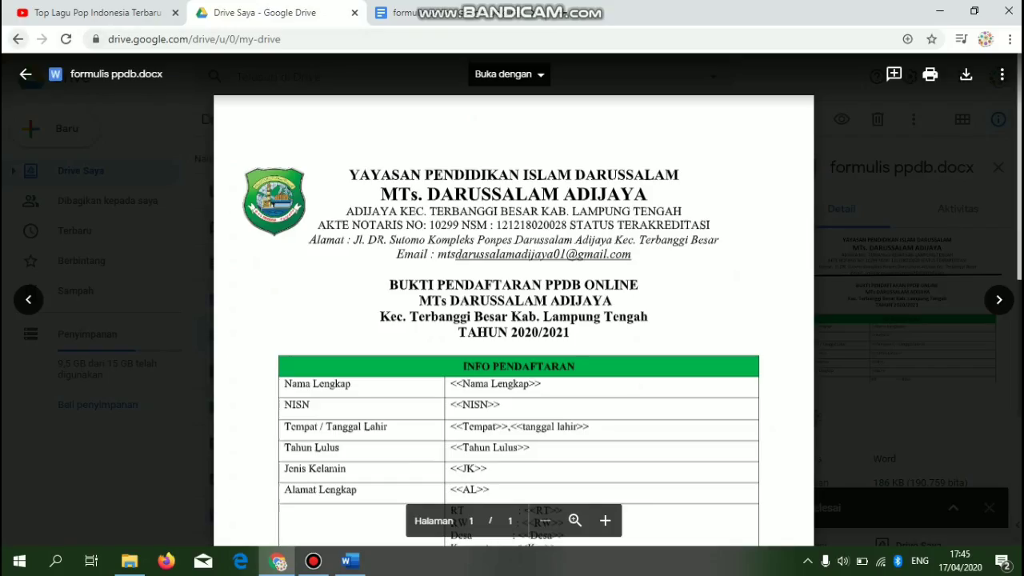
# - Go back from the search results to My Drive
pyautogui.click(17, 38)
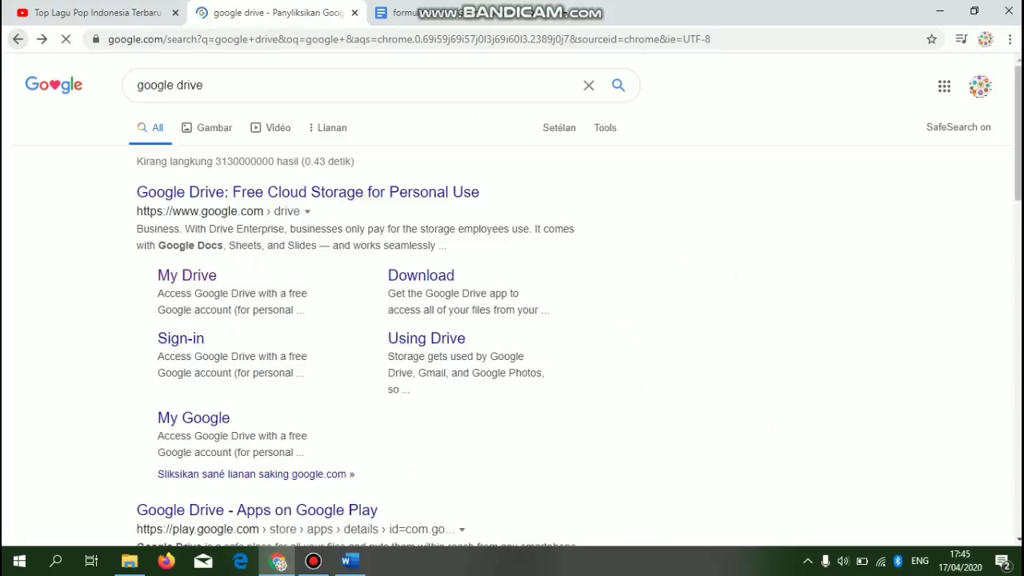
pyautogui.click(186, 276)
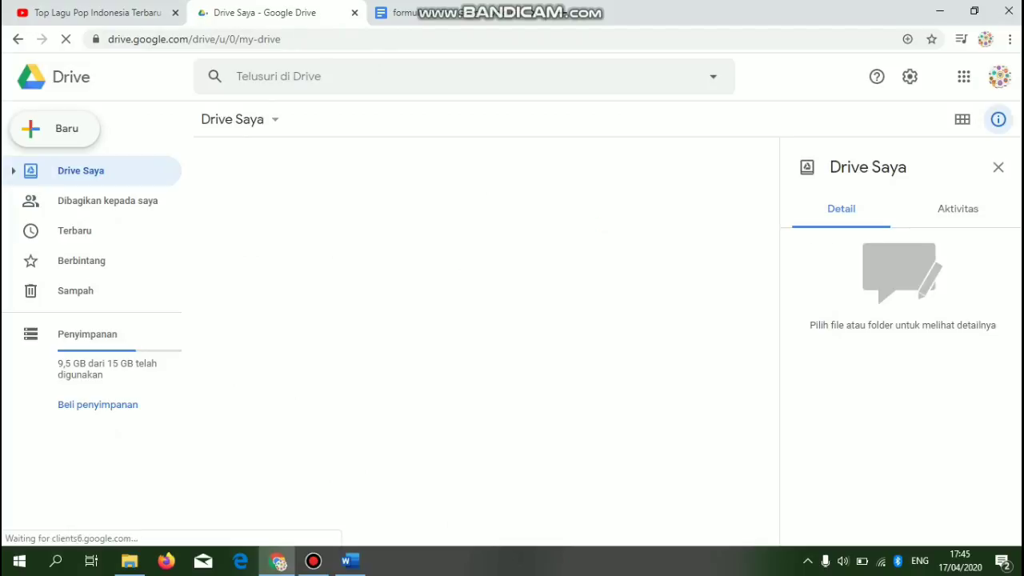
pyautogui.click(56, 129)
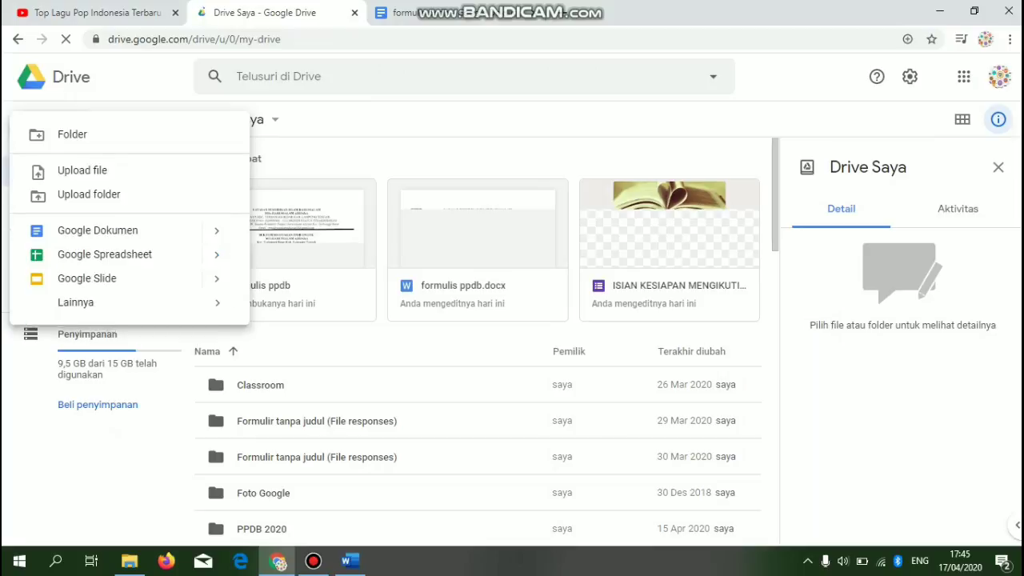
pyautogui.click(465, 77)
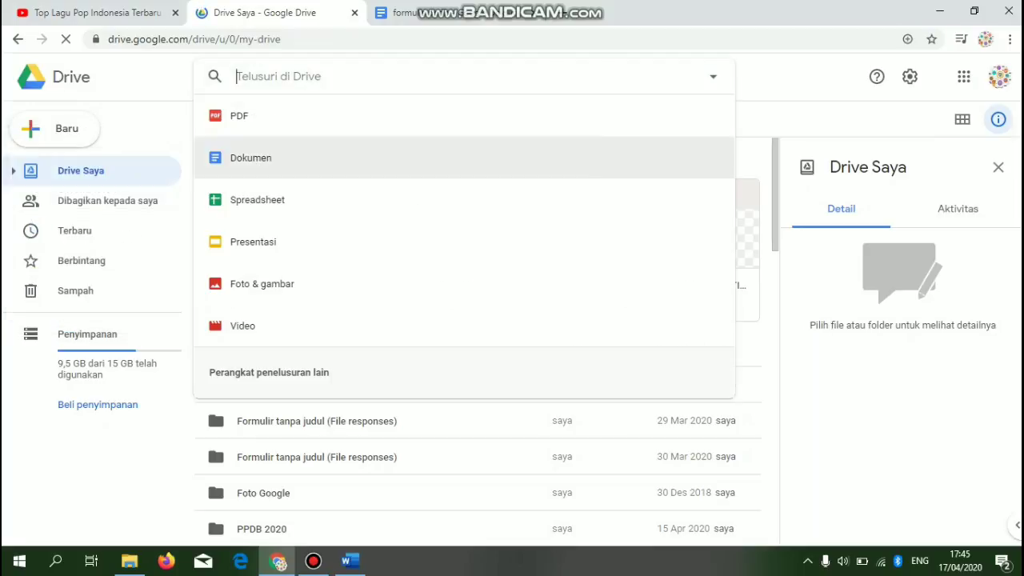
pyautogui.press('Escape')
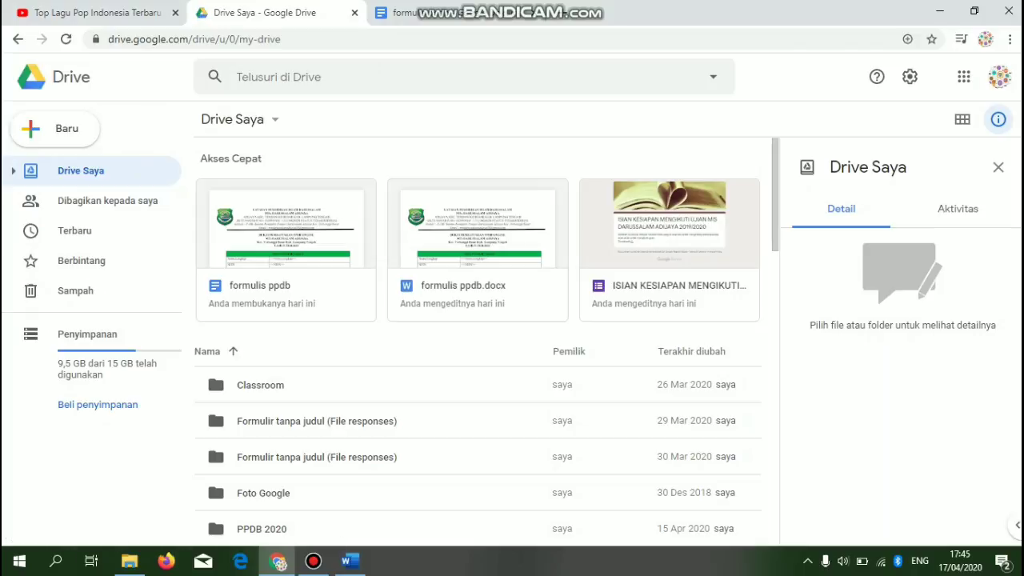
# - Delete the formulis ppdb.docx file from My Drive
pyautogui.click(478, 285)
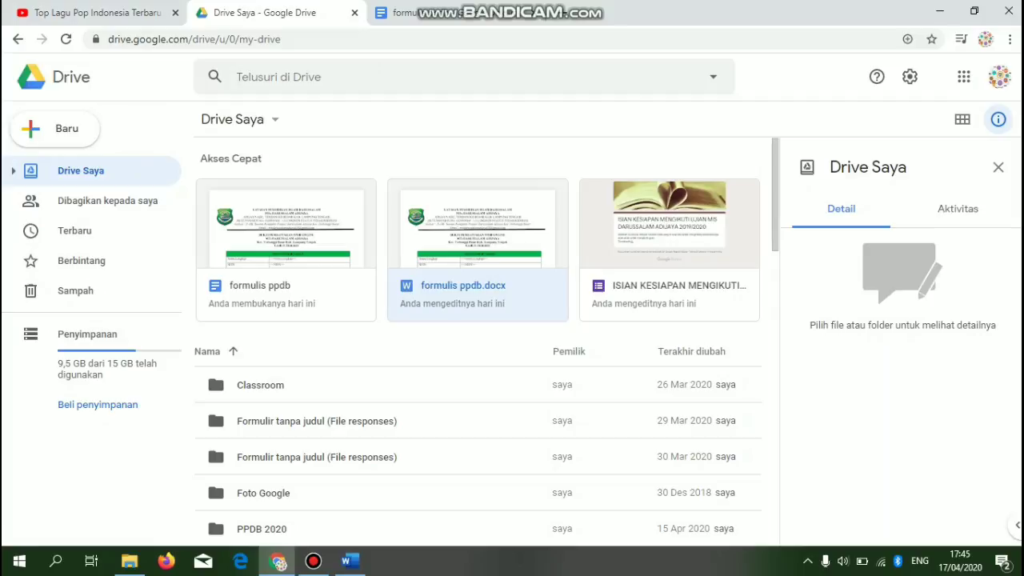
pyautogui.rightClick(492, 298)
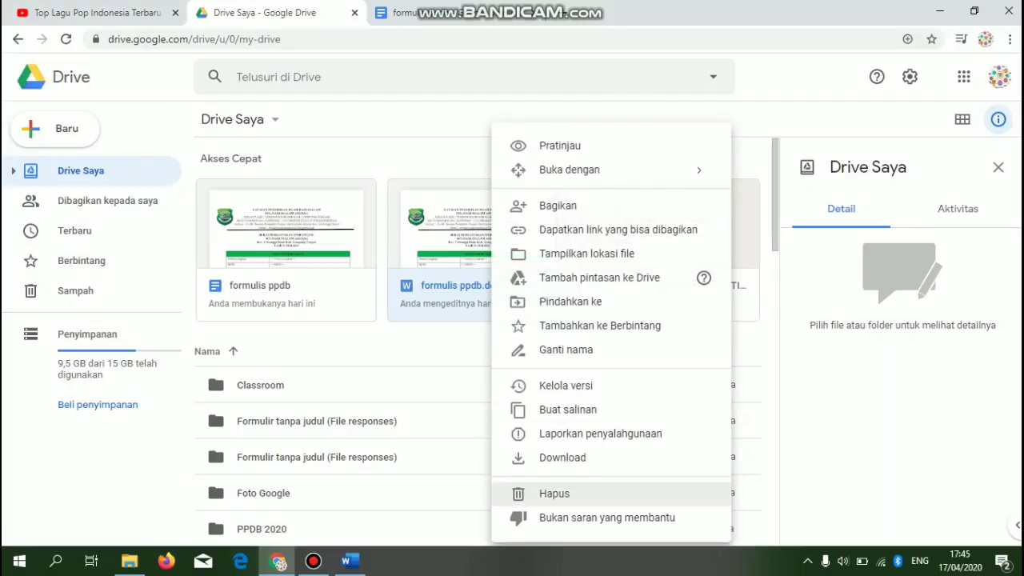
pyautogui.click(554, 494)
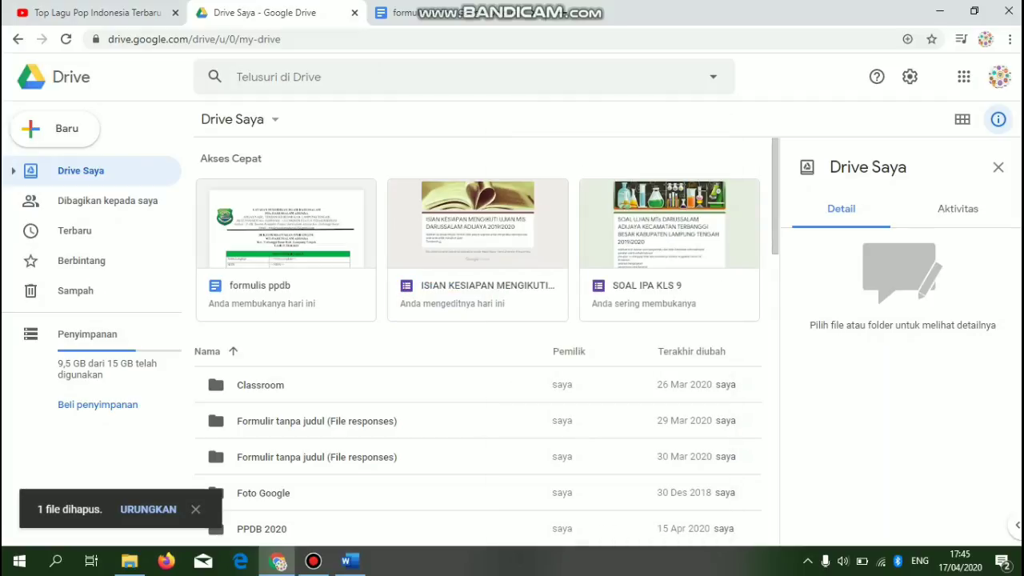
pyautogui.click(55, 129)
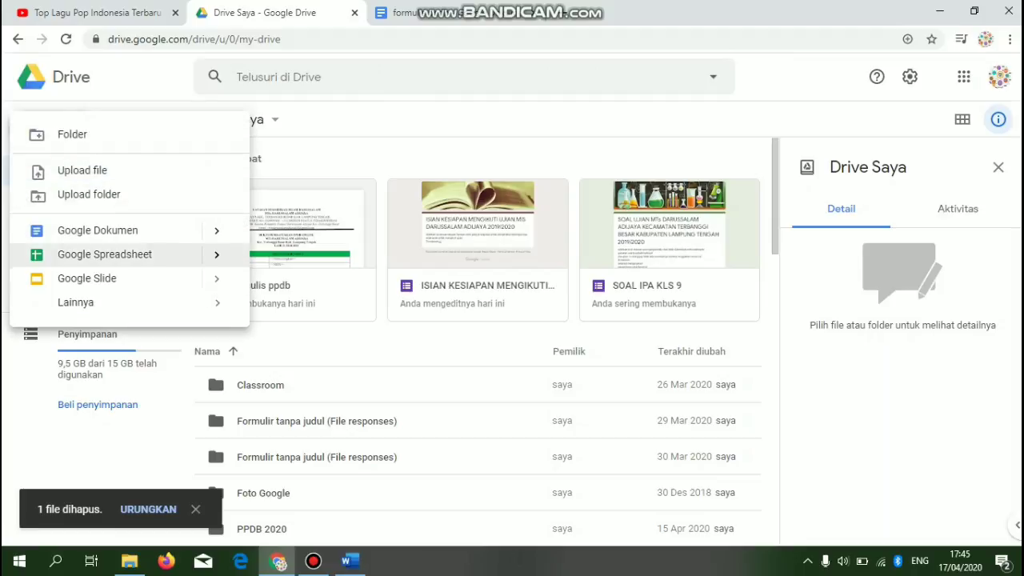
# - Create a blank Google Form named 'PENERIMAAN PESERTA DIDIK BARU 2020'
pyautogui.moveTo(120, 302)
pyautogui.click(331, 313)
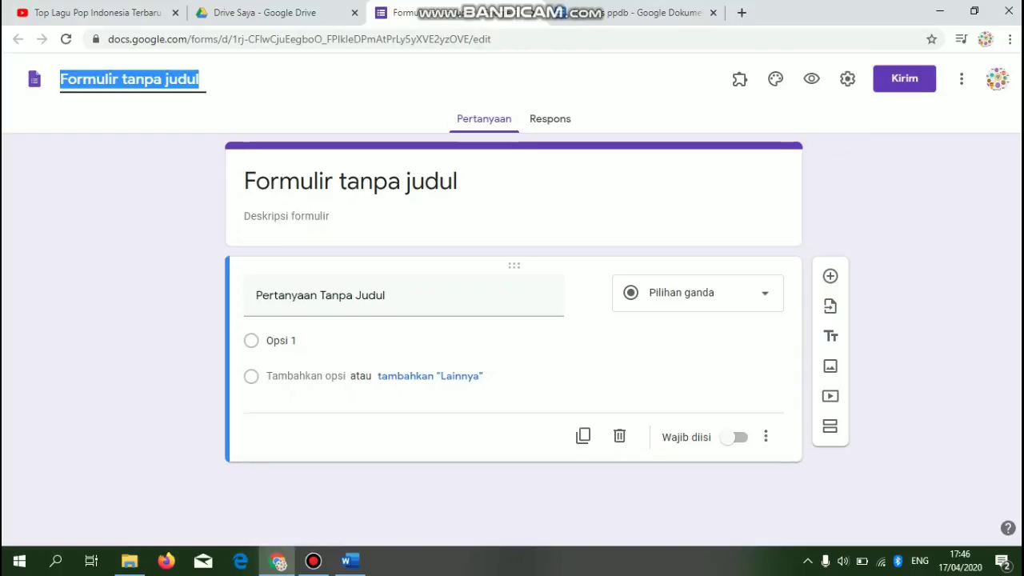
pyautogui.write('PENERIMA')
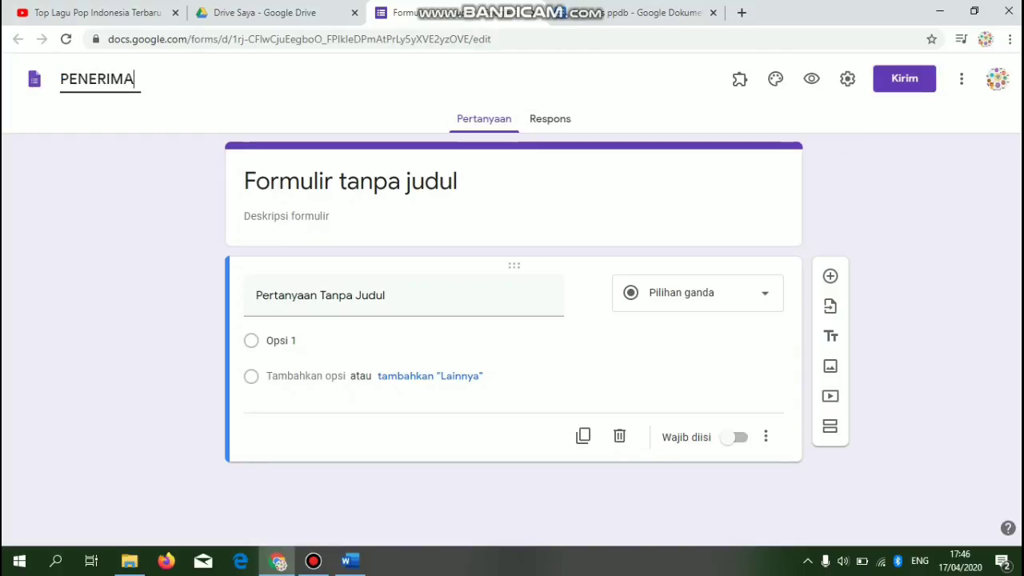
pyautogui.write('AN PESERTA DIDIK BARU 2020')
pyautogui.press('Return')
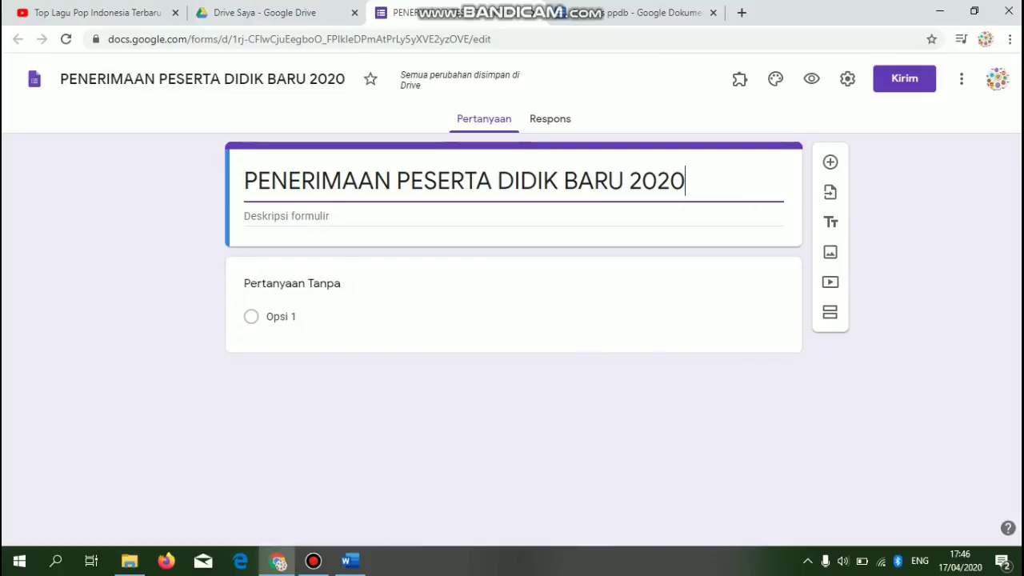
# - Insert 'MTs DARUSSALAM ADIJAYA KECAMATAN TERBVANGGI' into the title and begin fixing the misspelling
pyautogui.write('MTs ')
pyautogui.write('DARUSSALAM A')
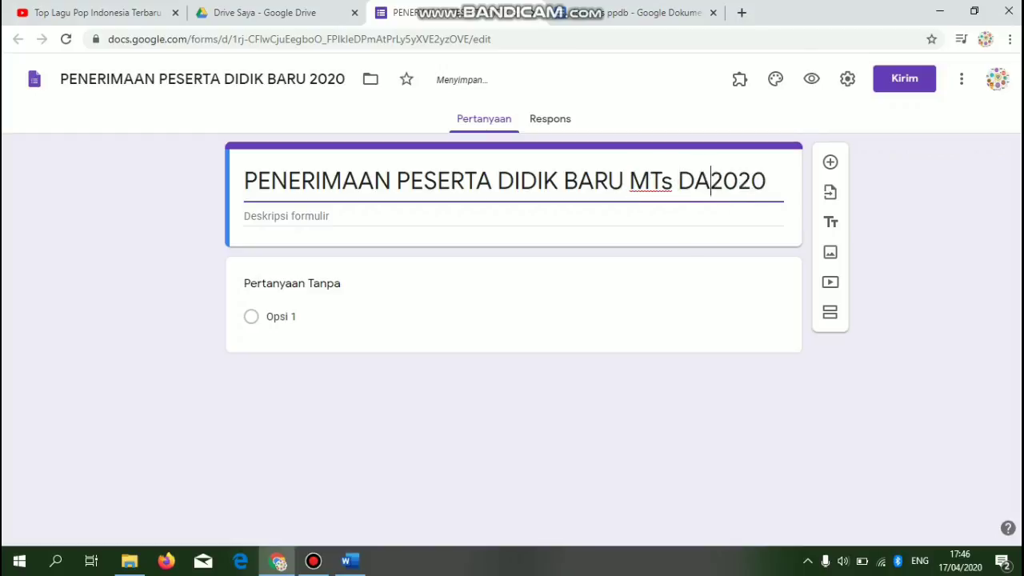
pyautogui.write('DIJAYA KE')
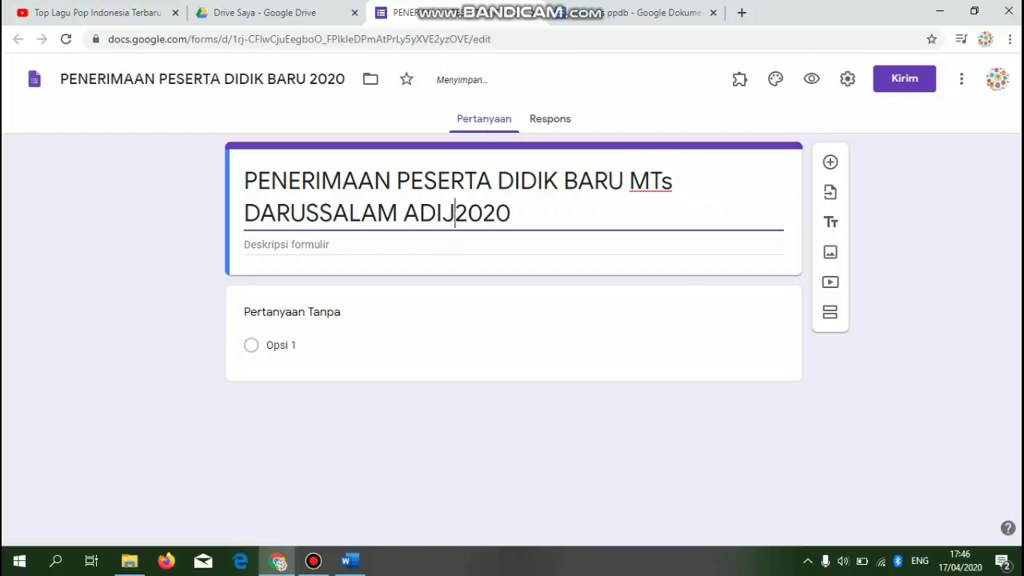
pyautogui.write('CAMAYAN')
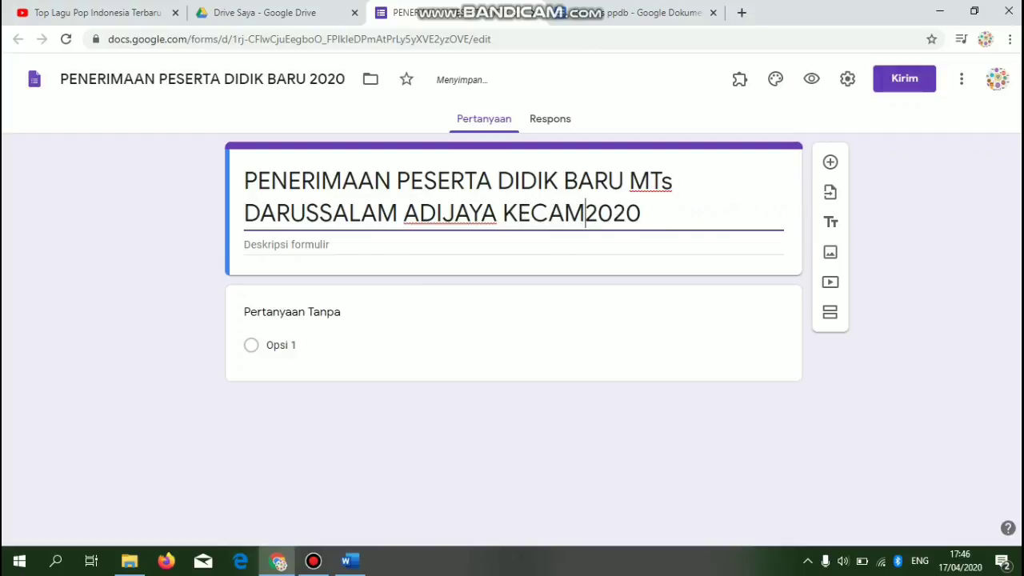
pyautogui.press('BackSpace')
pyautogui.press('BackSpace')
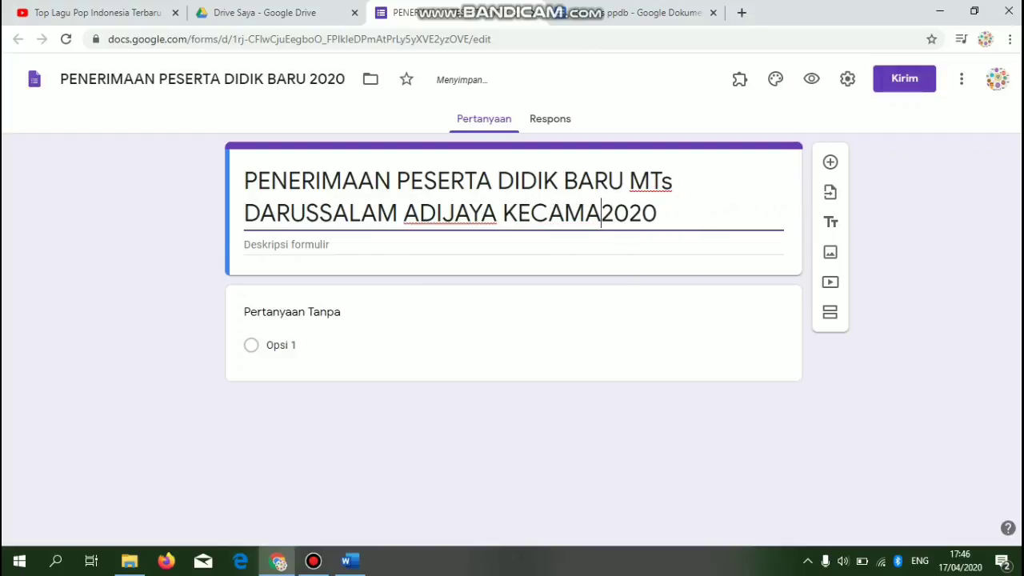
pyautogui.write('TAN TERBVANG')
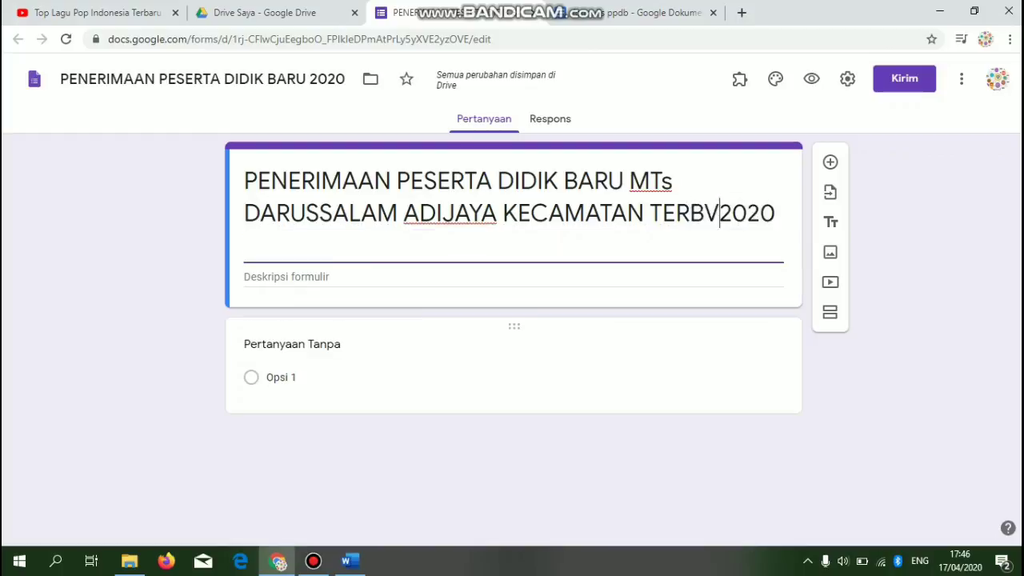
pyautogui.write('GI')
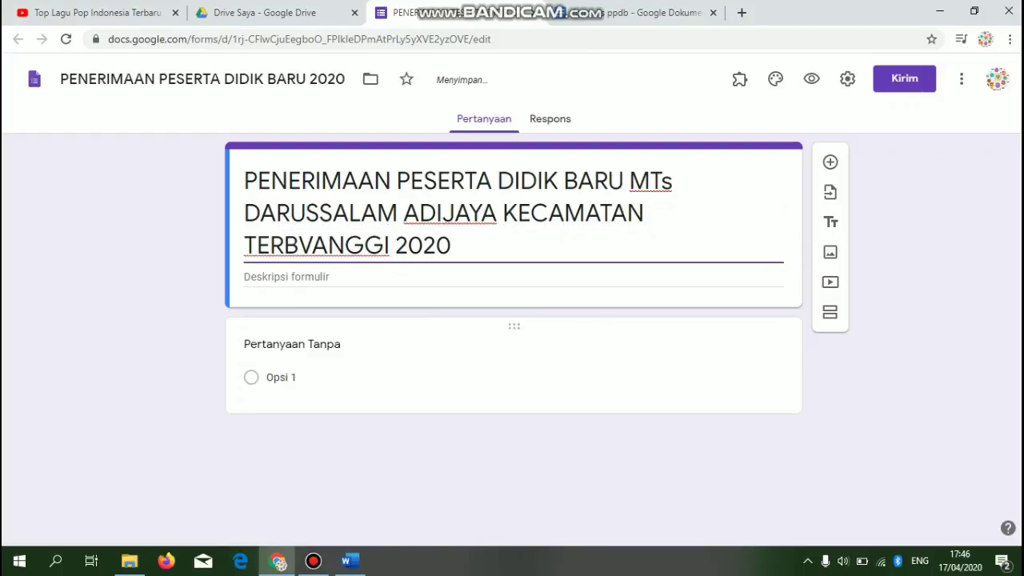
pyautogui.press('BackSpace')
pyautogui.press('BackSpace')
pyautogui.press('BackSpace')
pyautogui.press('BackSpace')
pyautogui.press('BackSpace')
pyautogui.press('BackSpace')
pyautogui.press('BackSpace')
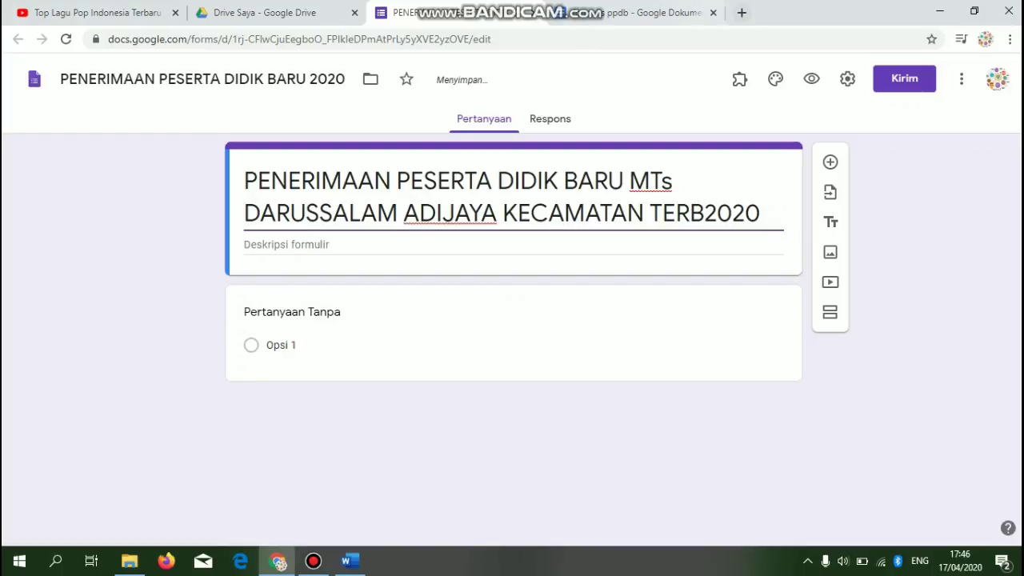
# - Complete the title with LAMPUNG TENGAH 2020/2021, add the instructions description, and insert a new section
pyautogui.click(583, 10)
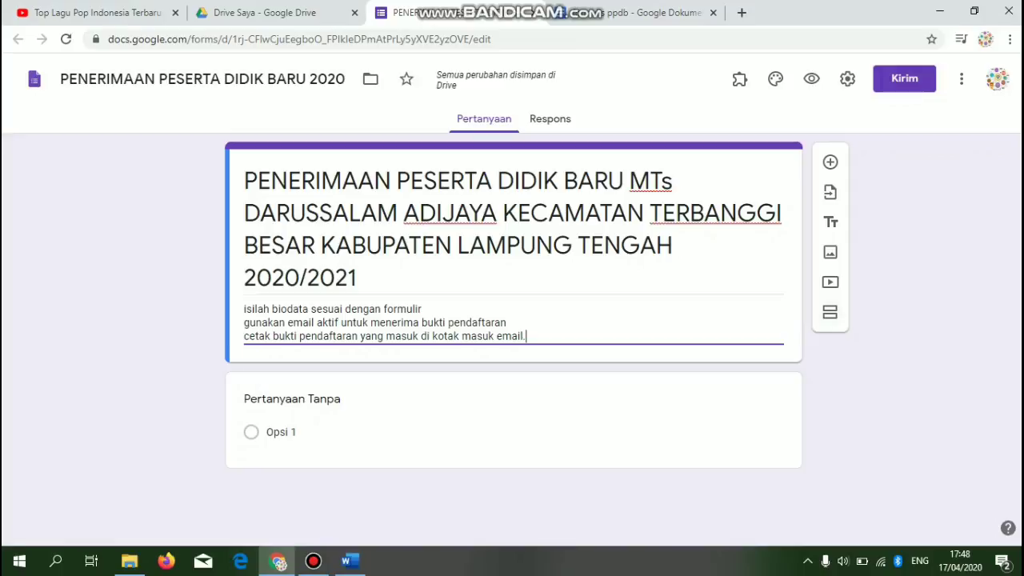
pyautogui.click(830, 312)
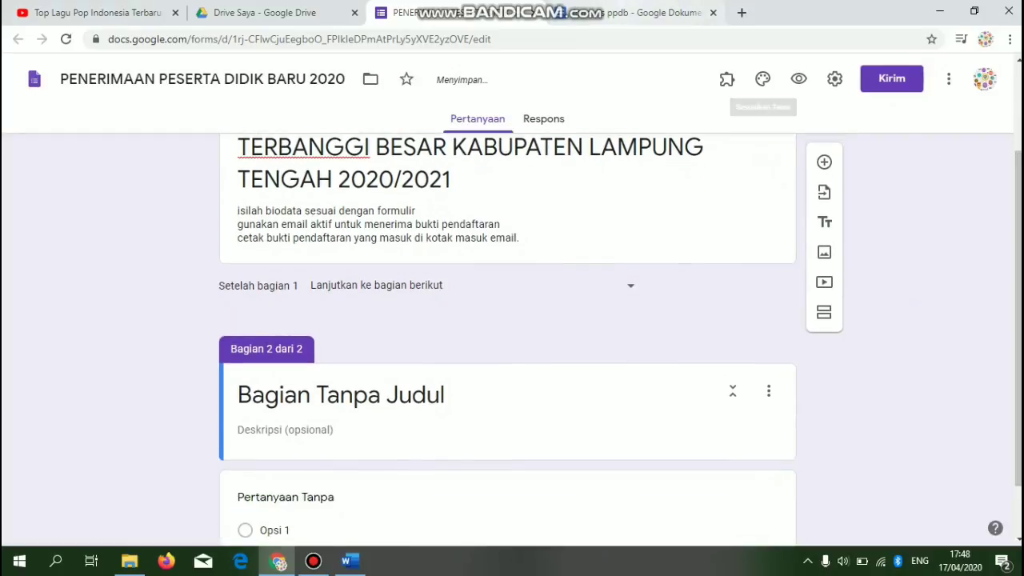
pyautogui.click(640, 13)
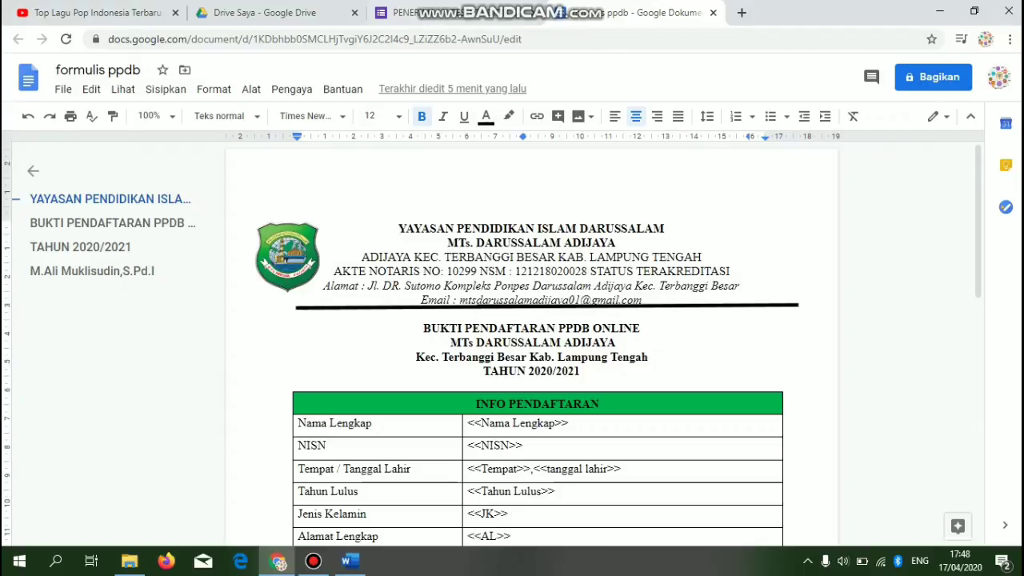
# - Title the second section 'INFO PENDAFTARNAN PESERTA DIDIK', matching the document's registration-info heading
pyautogui.click(432, 13)
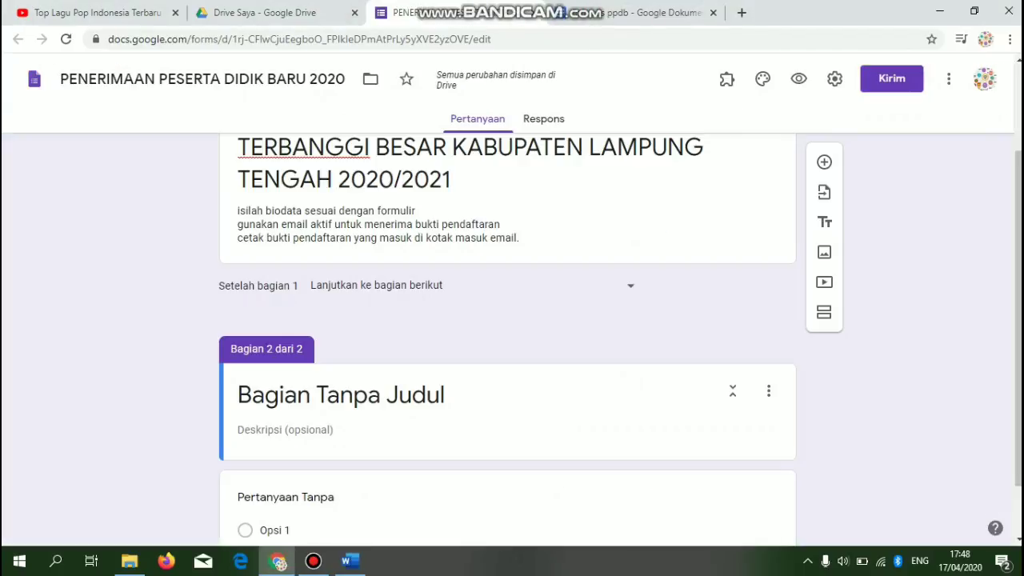
pyautogui.click(343, 395)
pyautogui.write('i')
pyautogui.press('BackSpace')
pyautogui.press('capslock')
pyautogui.write('I')
pyautogui.press('BackSpace')
pyautogui.write('FO PENDAFTARN')
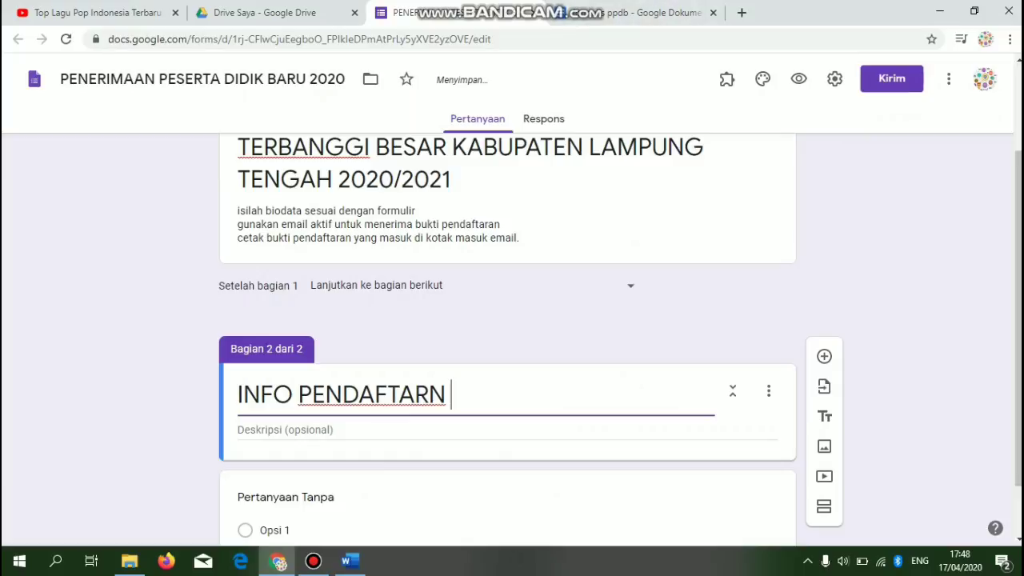
pyautogui.write('AN')
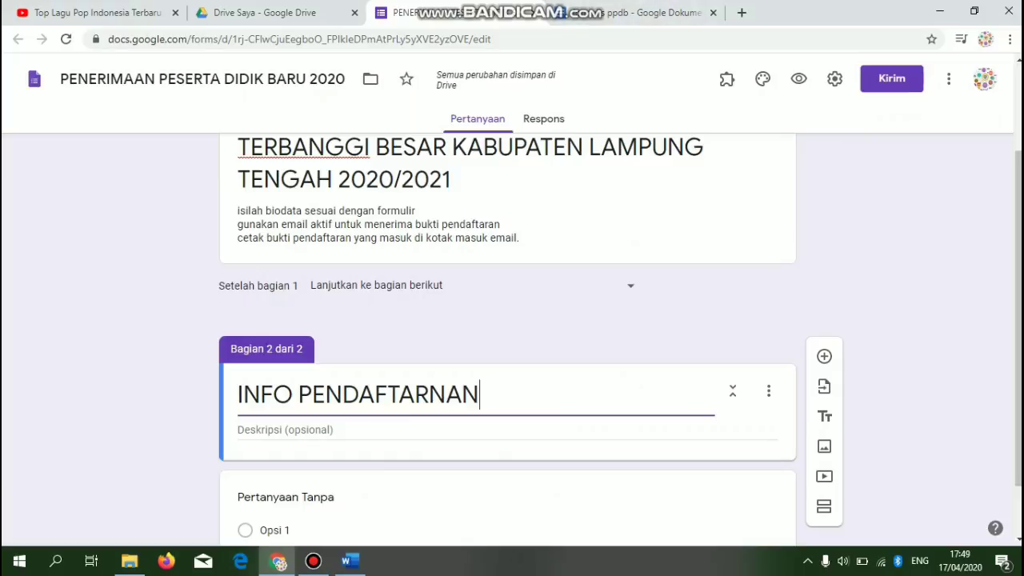
pyautogui.write(' PESERTA DIDIK')
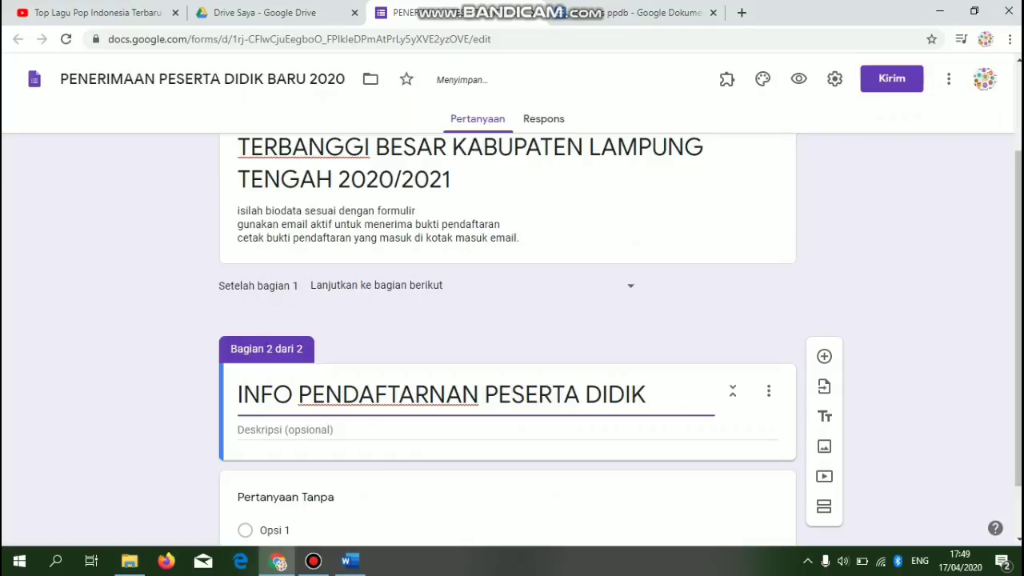
pyautogui.click(644, 13)
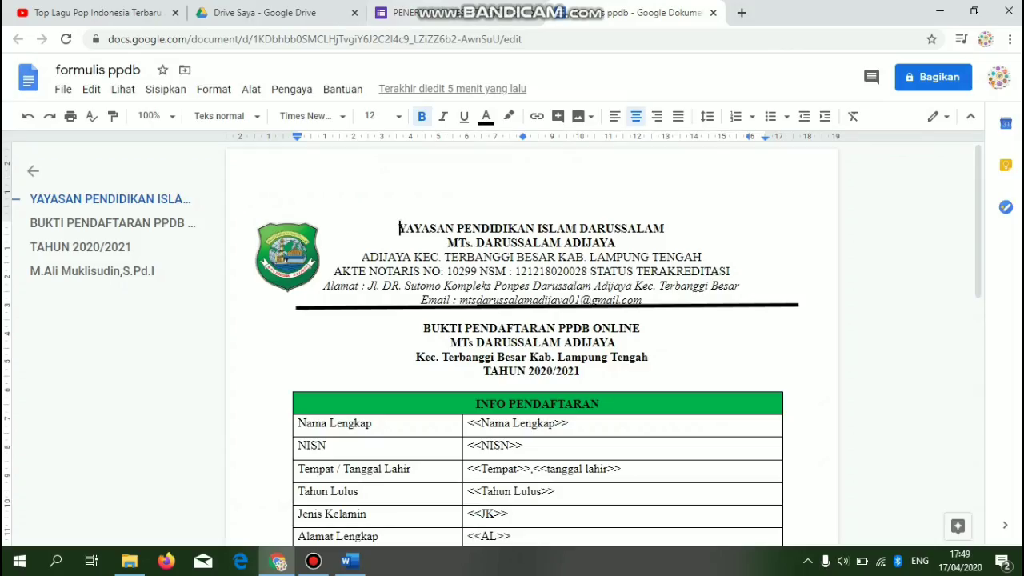
pyautogui.click(432, 13)
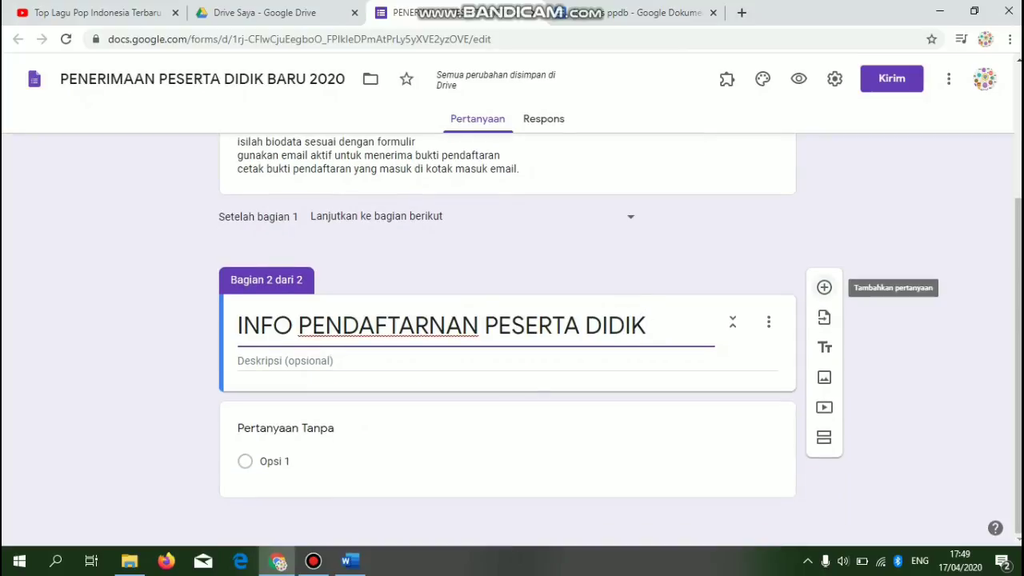
# - Add a short-answer question 'NAMA LENGKAP' in section 2 and mark it required
pyautogui.click(825, 287)
pyautogui.write('NA')
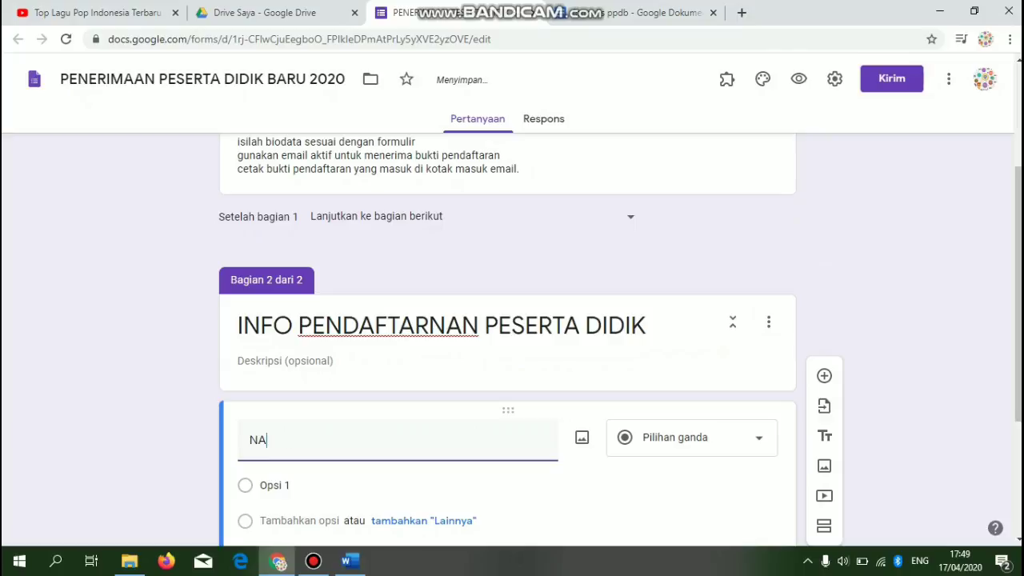
pyautogui.write('MA LENGKAP')
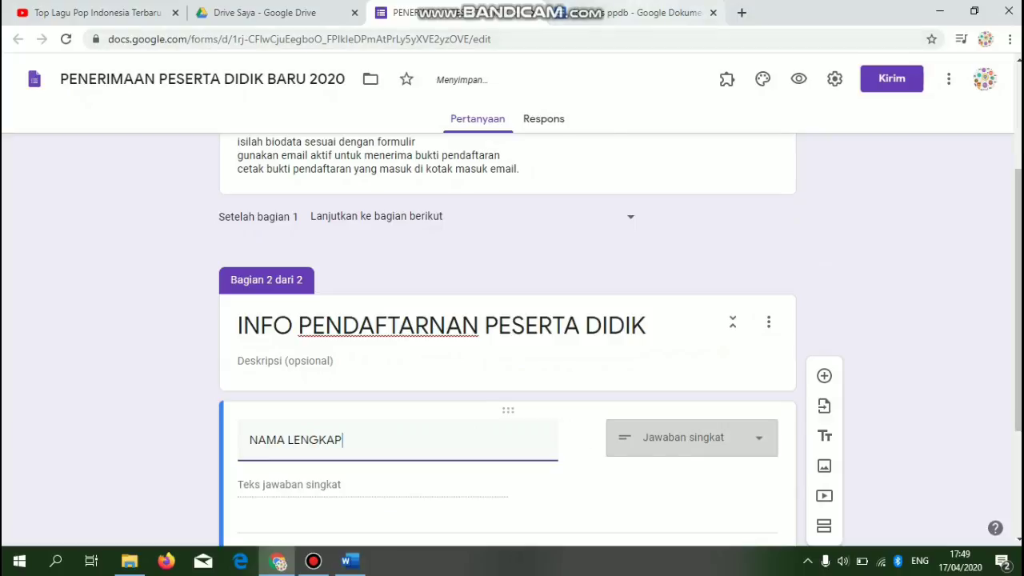
pyautogui.click(652, 13)
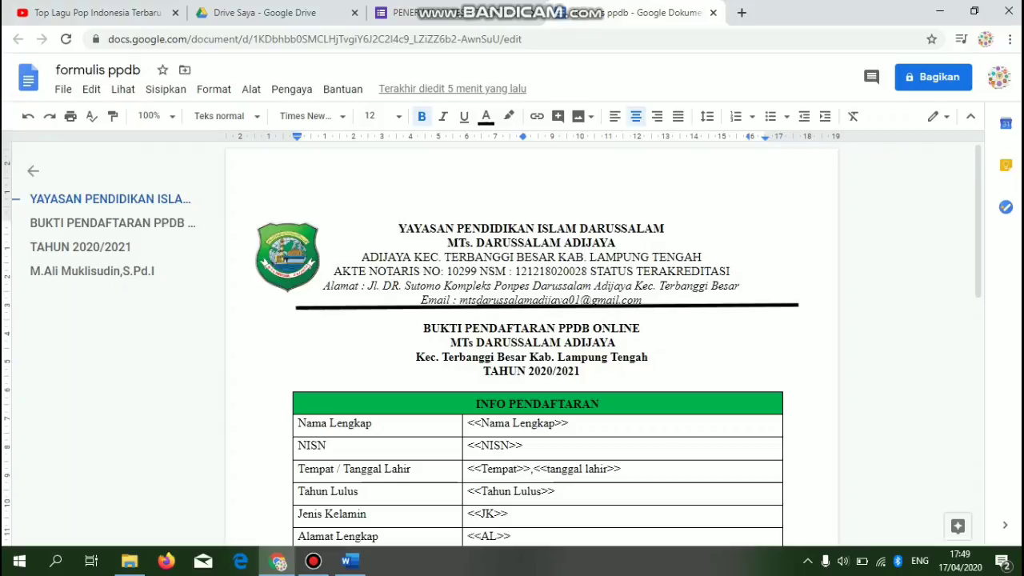
pyautogui.click(464, 13)
pyautogui.click(652, 13)
pyautogui.click(472, 11)
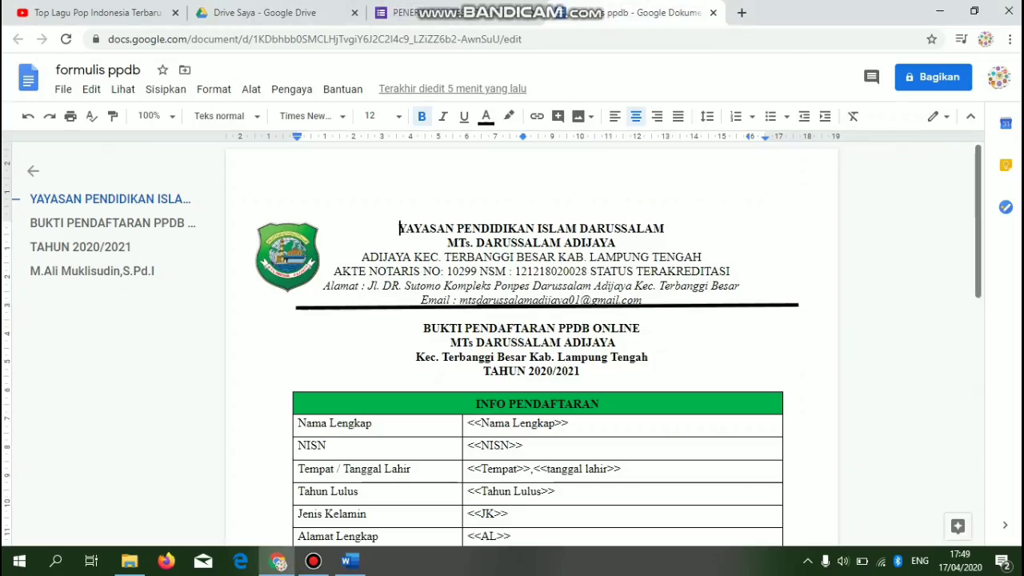
pyautogui.scroll(-2, 512, 344)
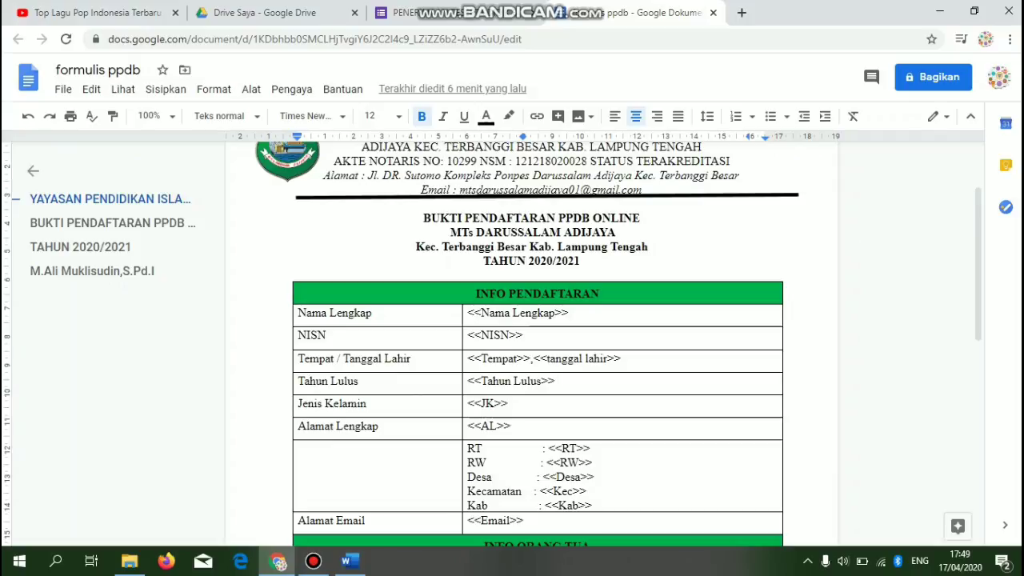
pyautogui.click(445, 13)
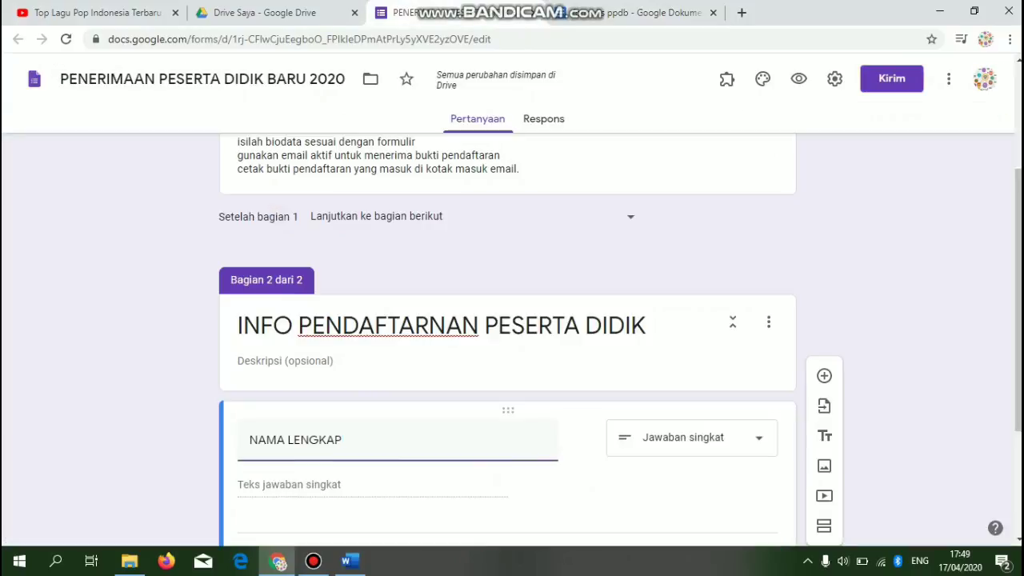
pyautogui.scroll(-2, 507, 320)
pyautogui.click(727, 406)
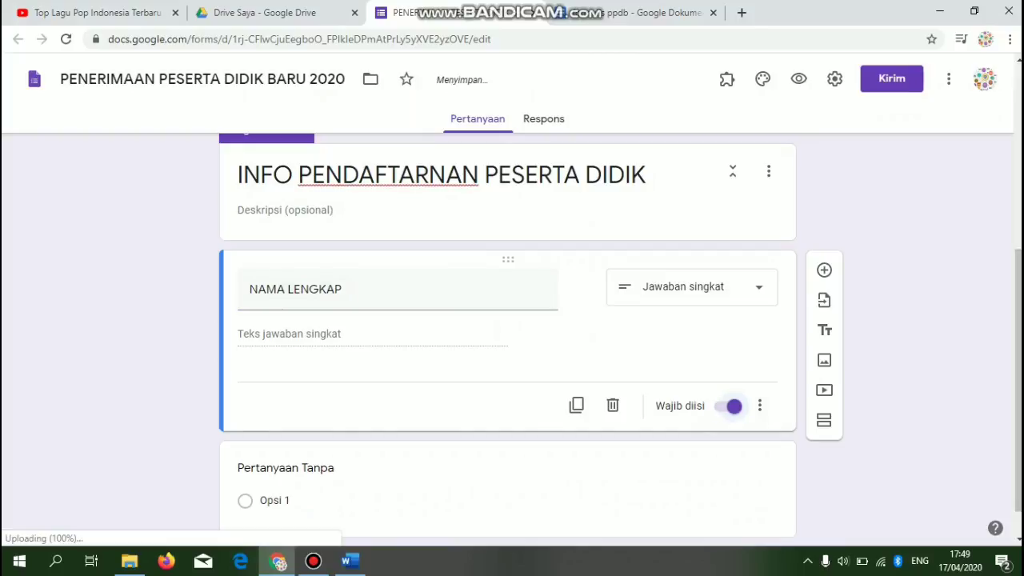
# - Title the next question NISN and make it a short-answer question
pyautogui.click(320, 469)
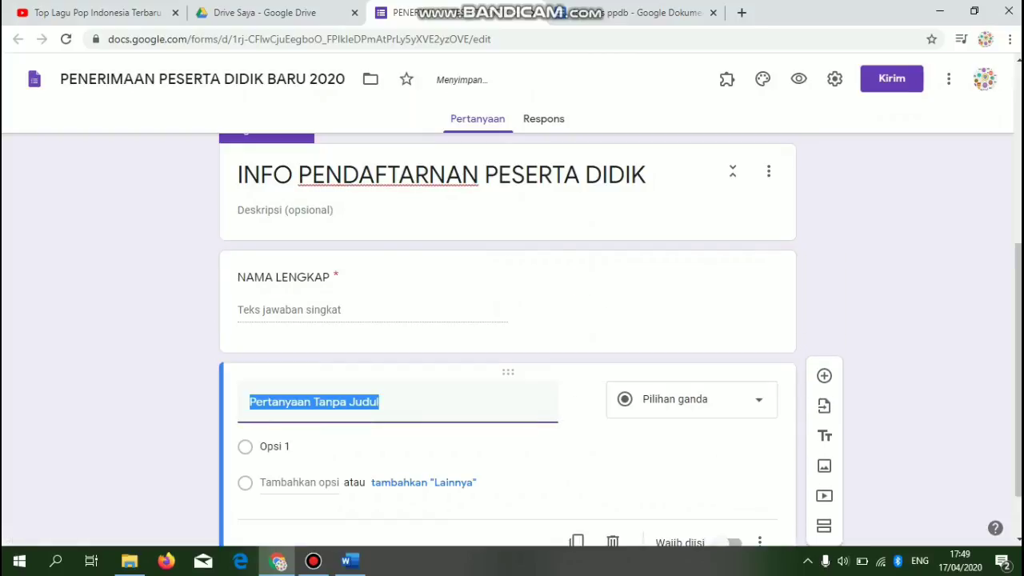
pyautogui.write('NISN')
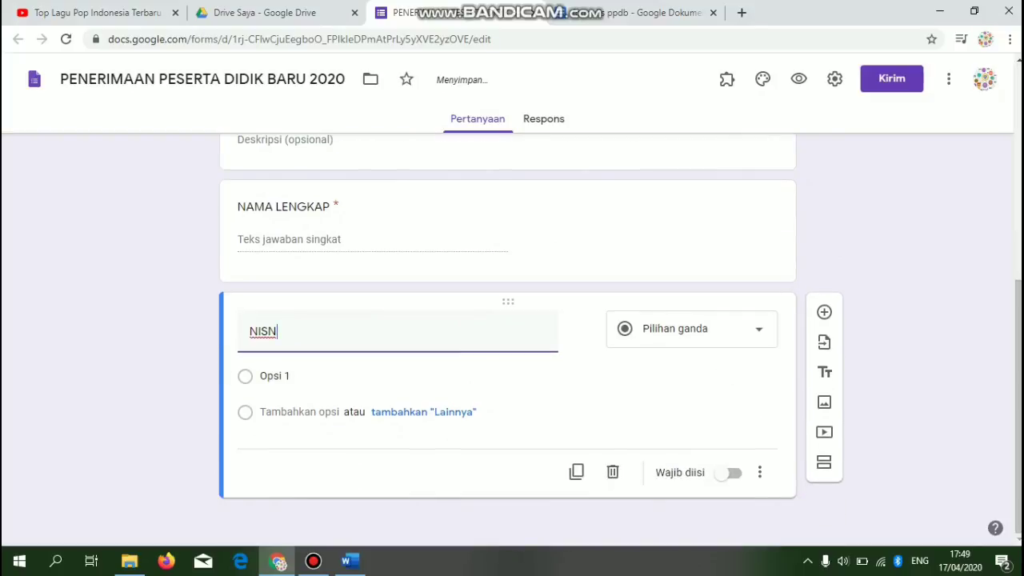
pyautogui.click(730, 473)
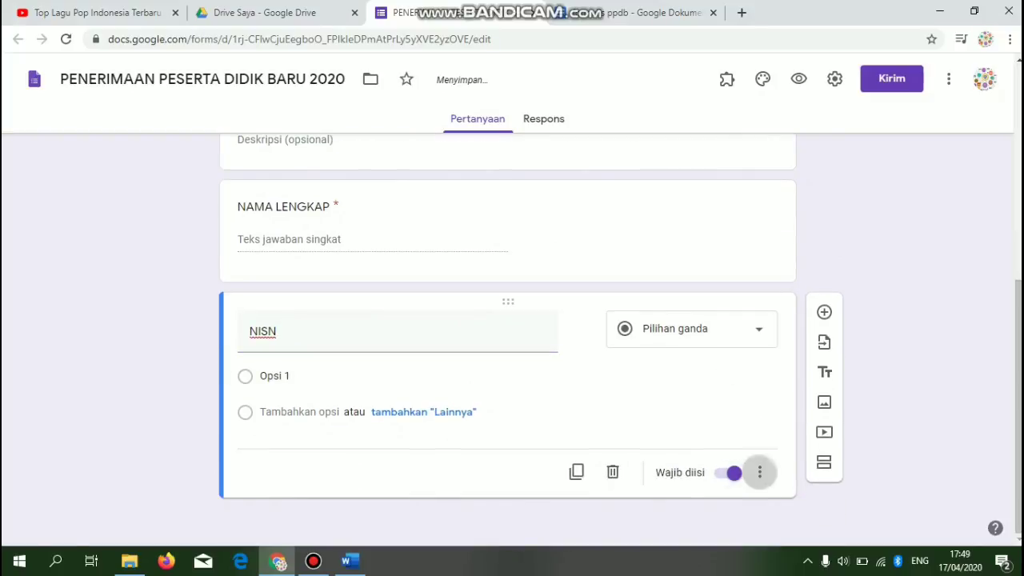
pyautogui.click(760, 473)
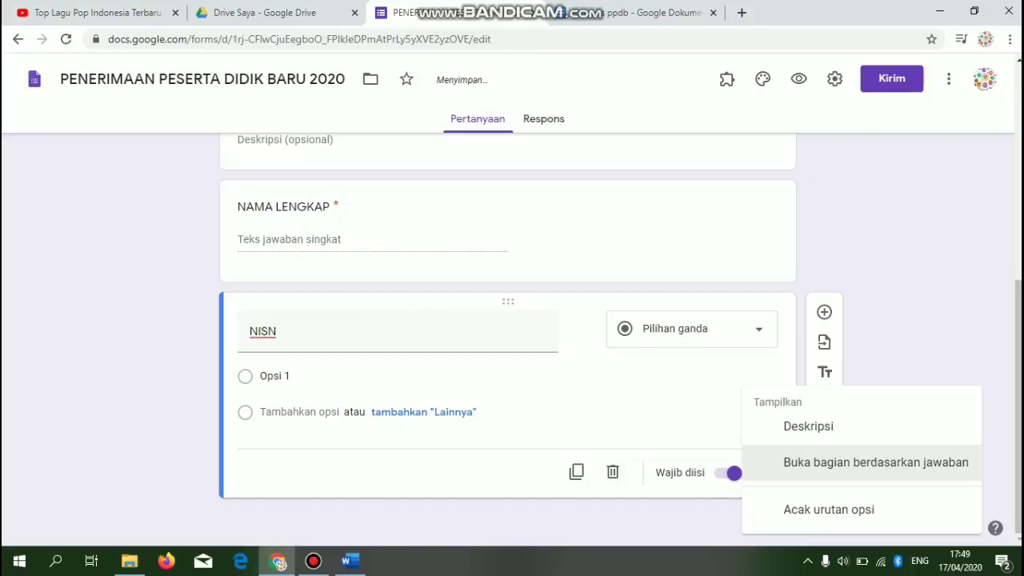
pyautogui.press('Escape')
pyautogui.click(692, 329)
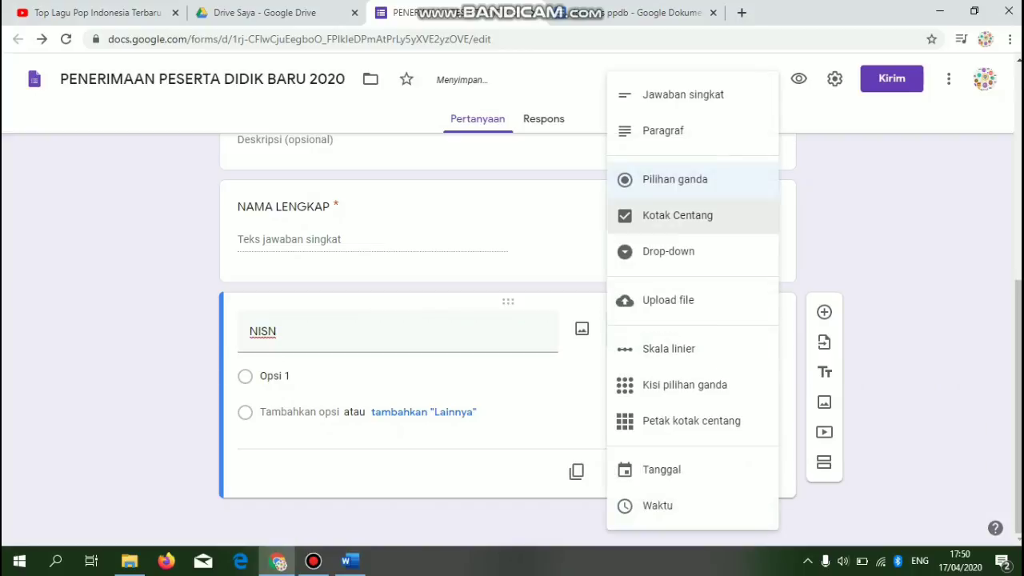
pyautogui.click(683, 95)
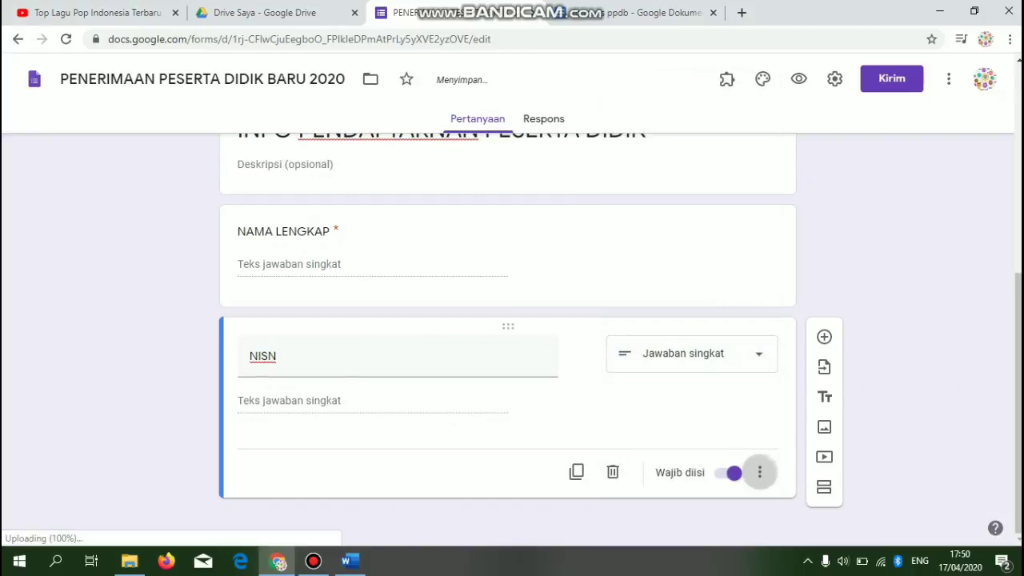
# - Add 'is a number' validation to NISN with error text 'Isi 10 digit' and make it required
pyautogui.click(760, 472)
pyautogui.click(828, 519)
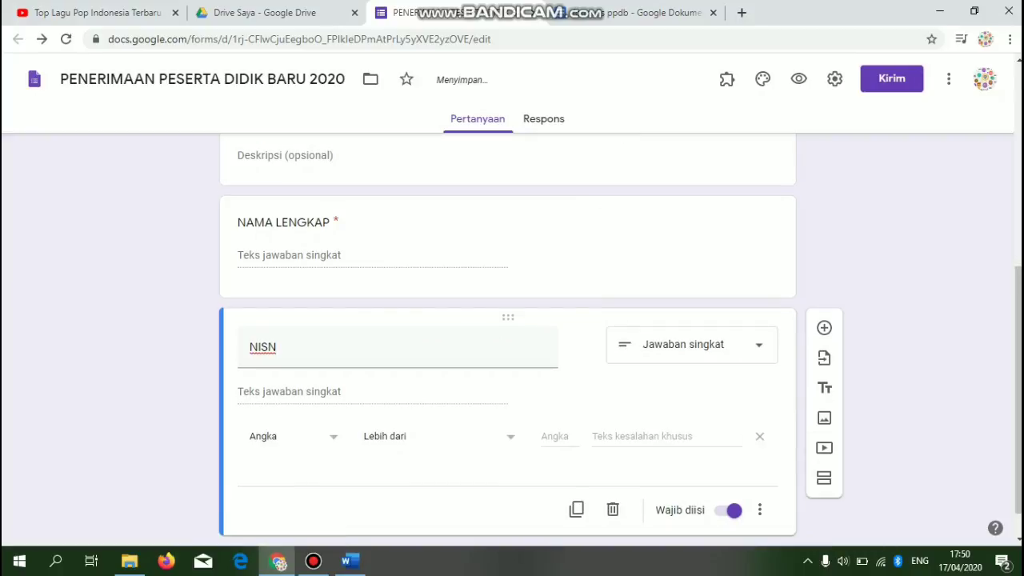
pyautogui.click(438, 437)
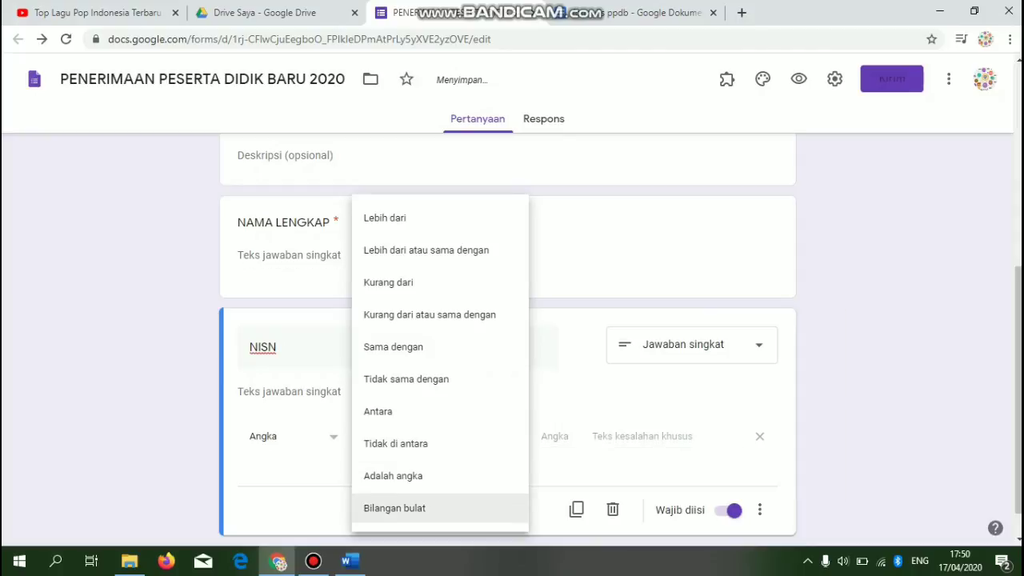
pyautogui.click(416, 476)
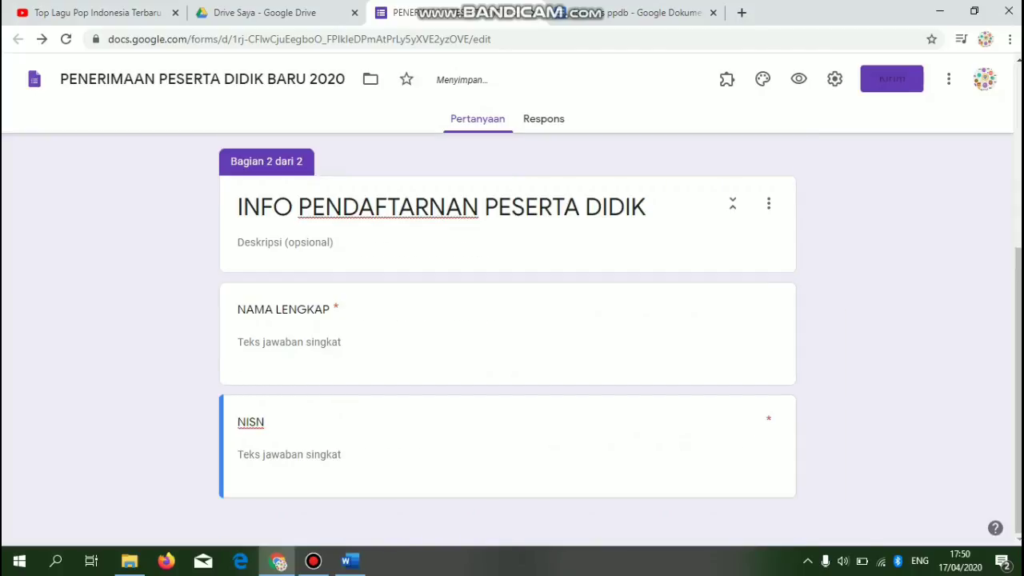
pyautogui.moveTo(1019, 390)
pyautogui.mouseDown()
pyautogui.moveTo(1019, 317)
pyautogui.moveTo(1018, 391)
pyautogui.mouseUp()
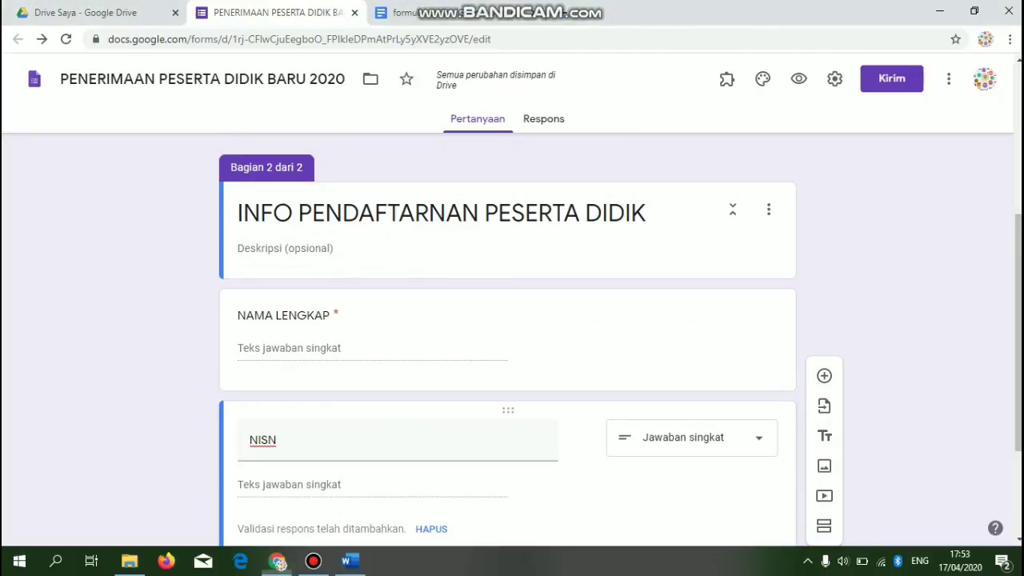
pyautogui.moveTo(1018, 333); pyautogui.dragTo(1019, 402)
pyautogui.click(565, 425)
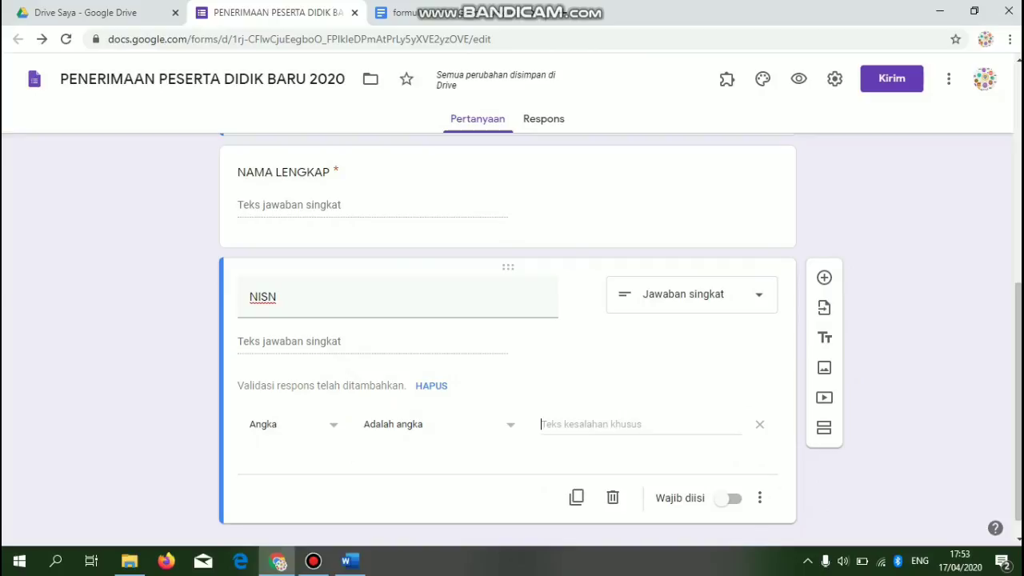
pyautogui.write('ISI')
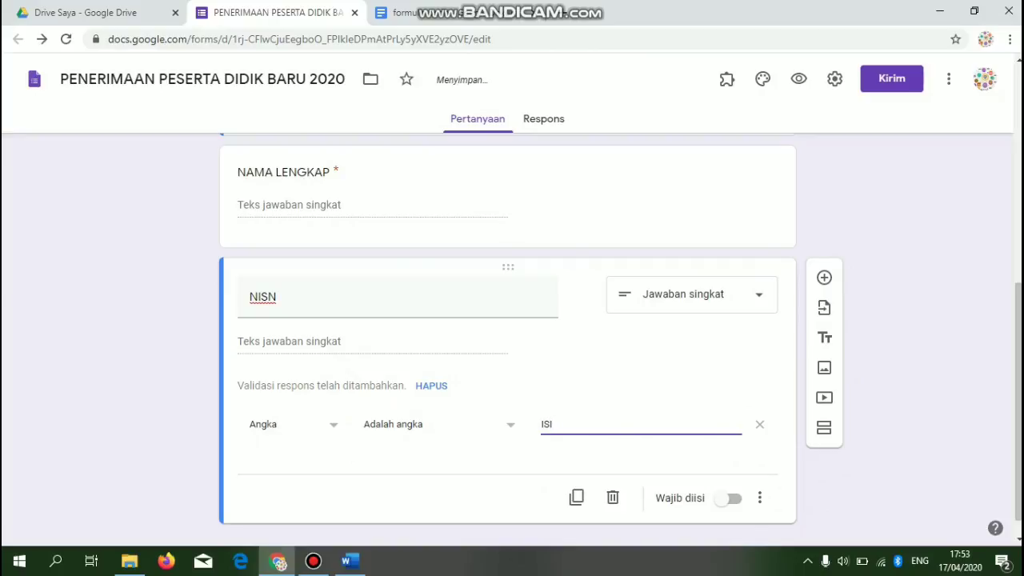
pyautogui.press('capslock')
pyautogui.write('10 digit')
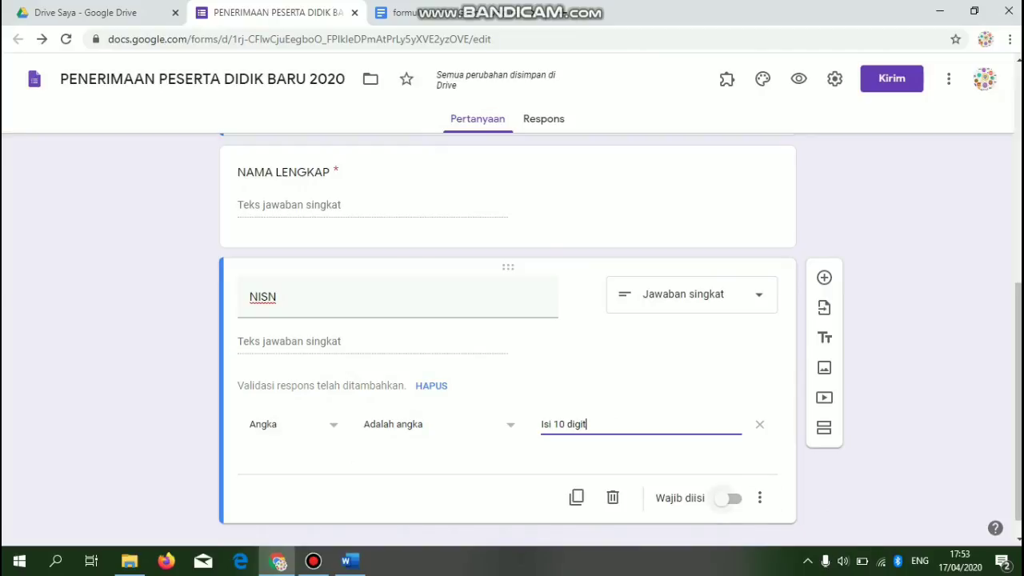
pyautogui.click(730, 498)
pyautogui.click(432, 13)
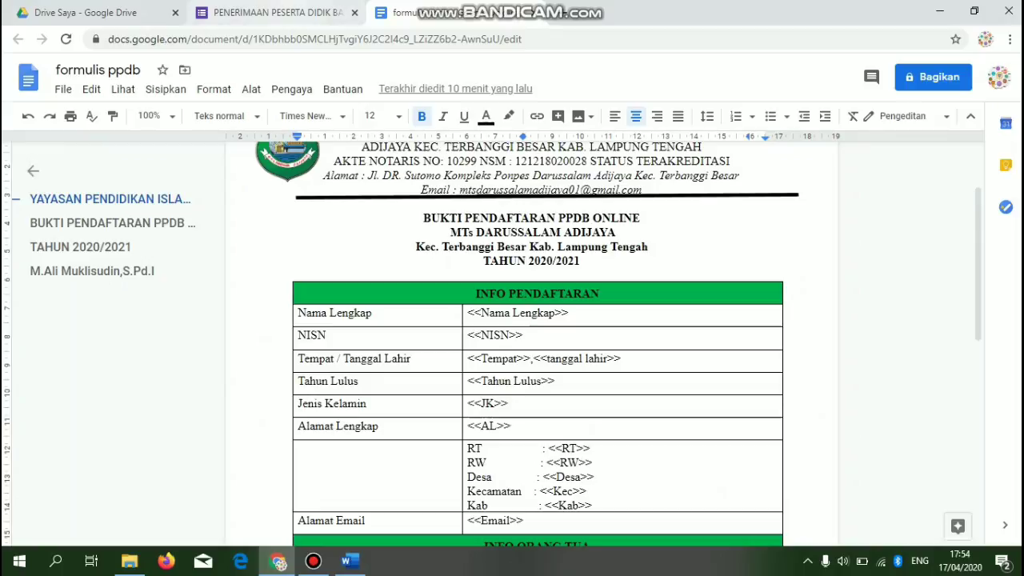
# - Add a required short-answer question 'Tempat Lahir' below NISN
pyautogui.click(272, 13)
pyautogui.scroll(-1, 824, 264)
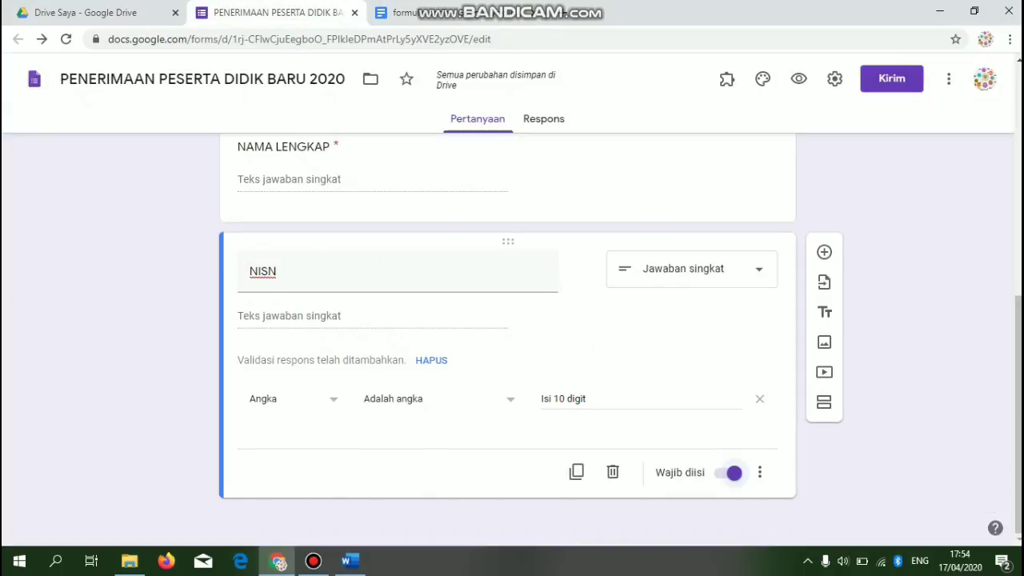
pyautogui.click(824, 253)
pyautogui.write('T')
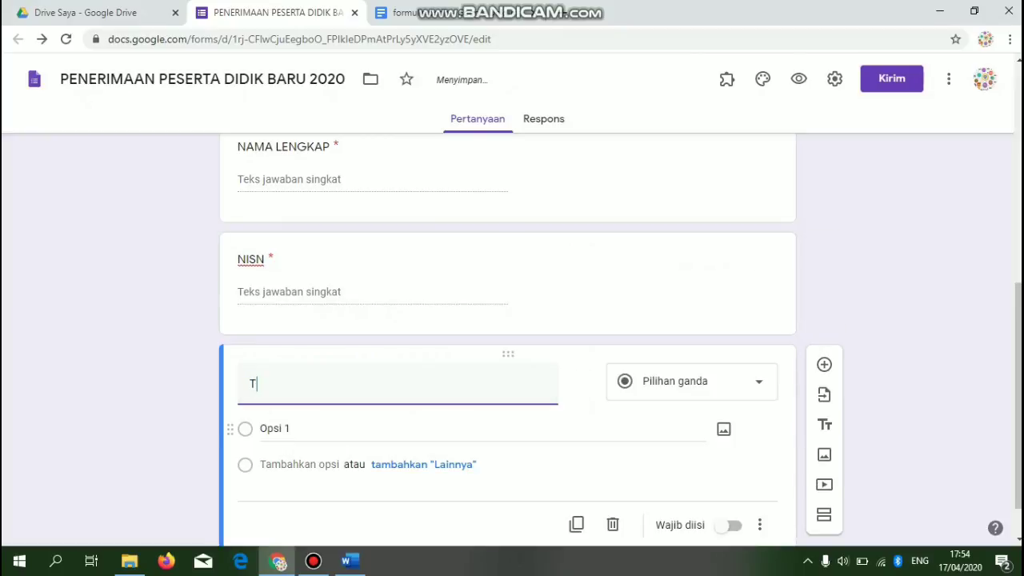
pyautogui.write('empat Lahir')
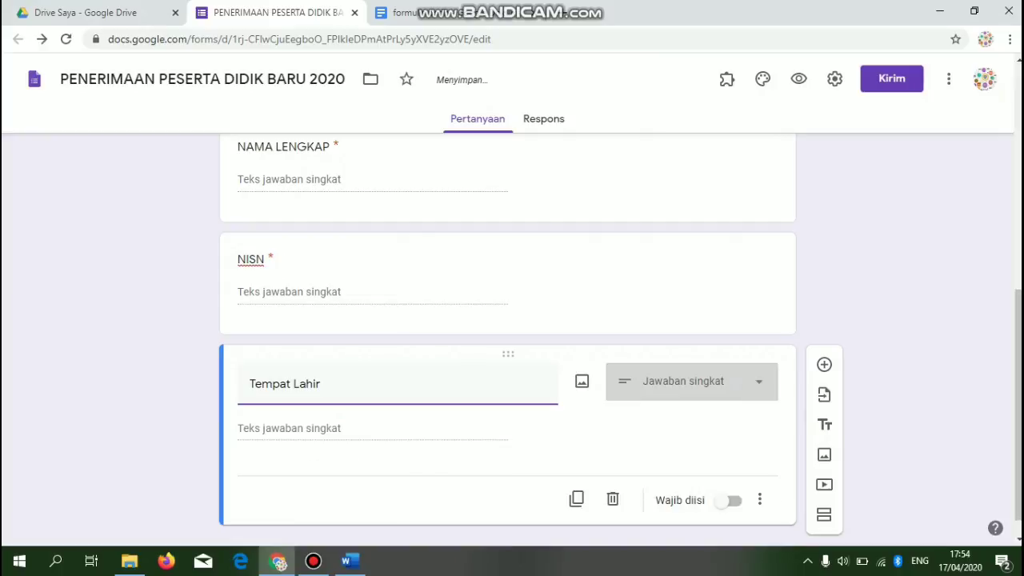
pyautogui.click(693, 382)
pyautogui.click(684, 95)
pyautogui.click(726, 500)
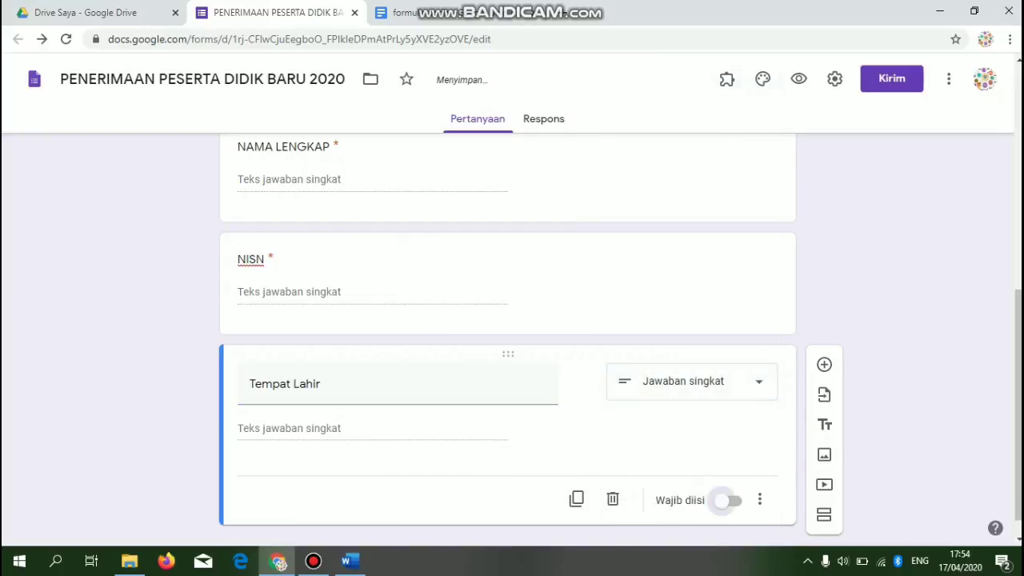
# - Add a required 'Tanggal Lahir' question, then start another blank question below it
pyautogui.click(824, 365)
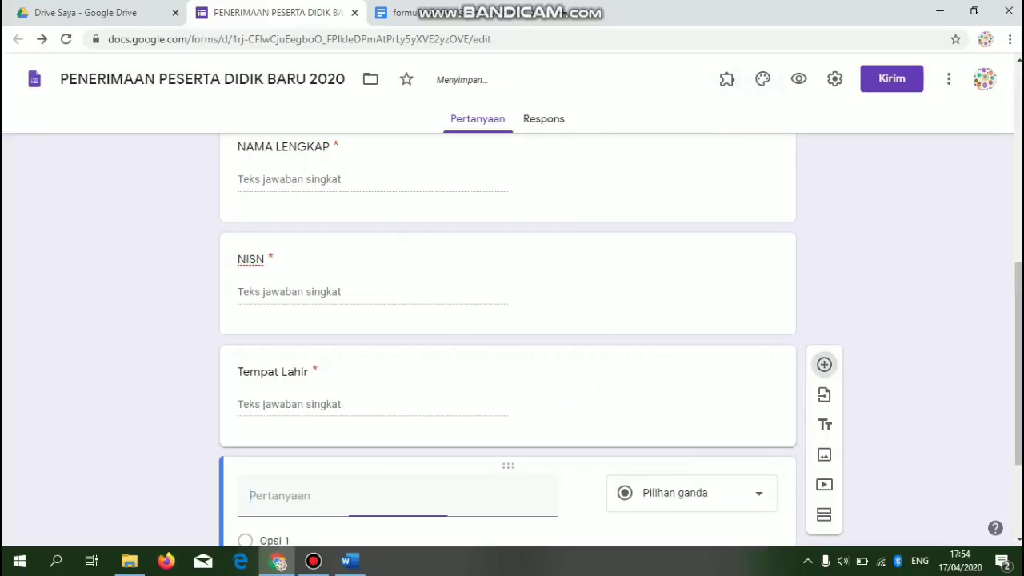
pyautogui.click(416, 12)
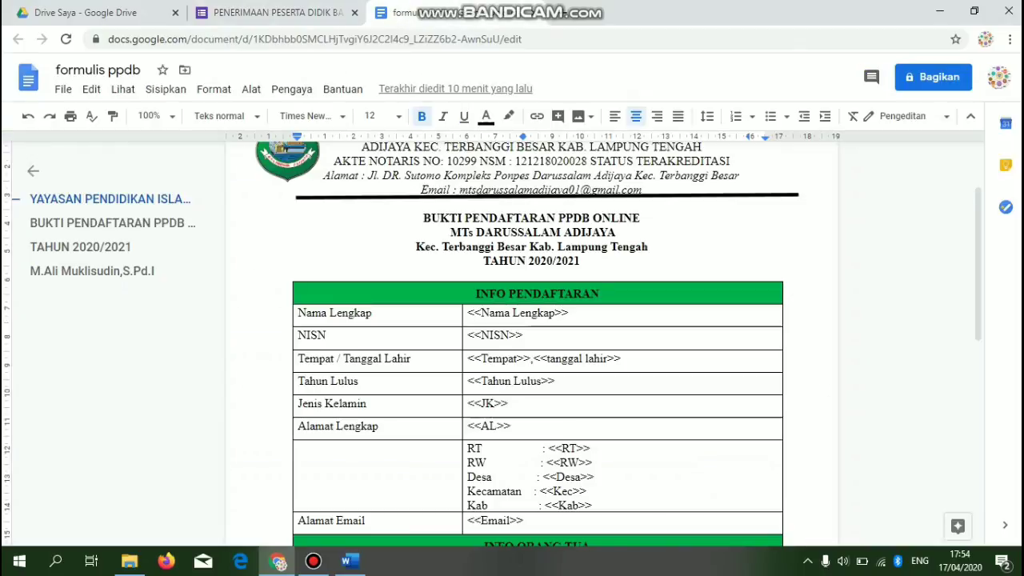
pyautogui.click(241, 12)
pyautogui.write('Tanggal Lahir')
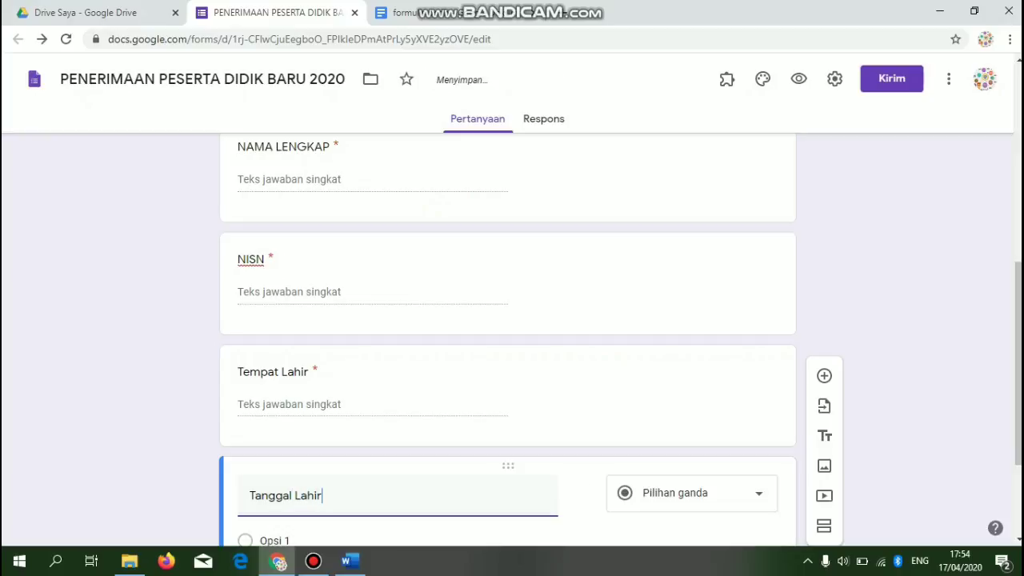
pyautogui.moveTo(1019, 384); pyautogui.dragTo(1019, 453)
pyautogui.click(730, 474)
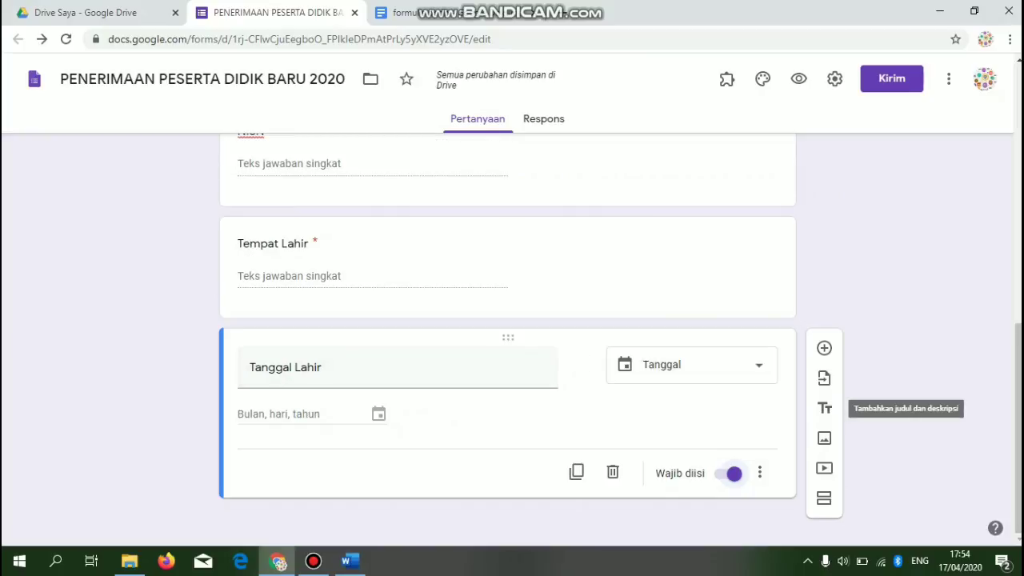
pyautogui.click(825, 348)
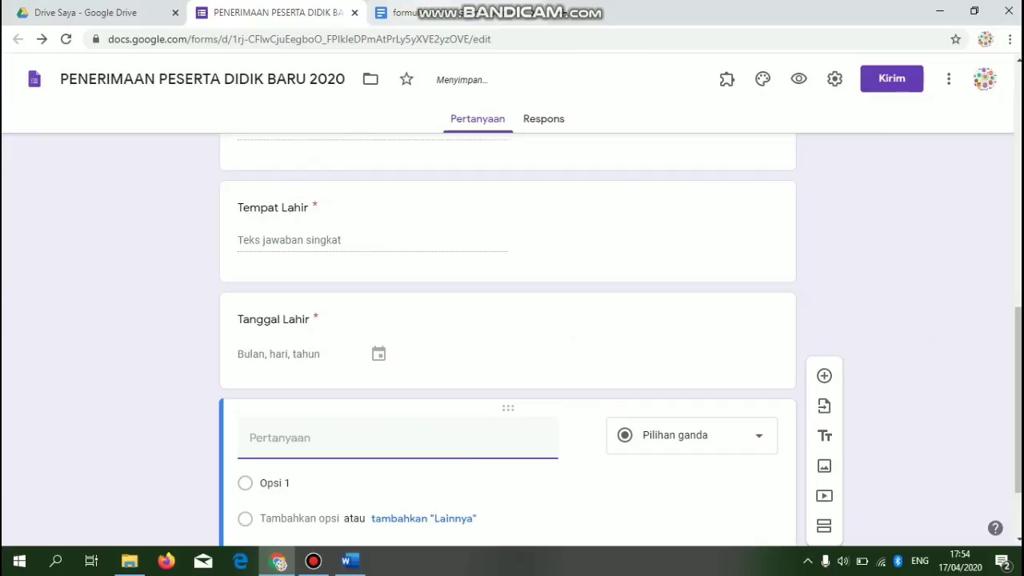
pyautogui.click(404, 12)
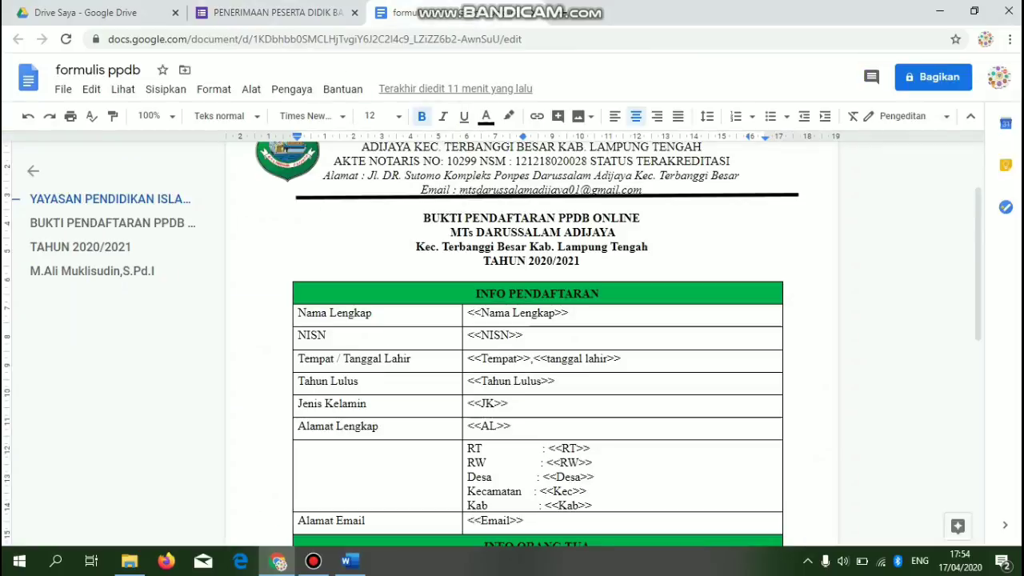
# - Title the new question 'Tahun Lulus' and make it a drop-down
pyautogui.click(280, 12)
pyautogui.write('Ta')
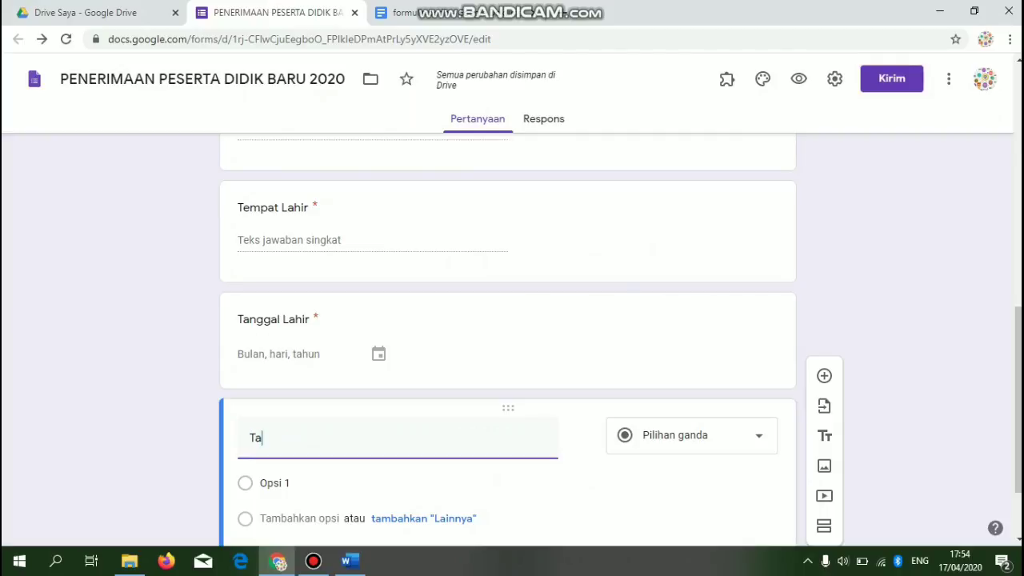
pyautogui.write('hun Lulus')
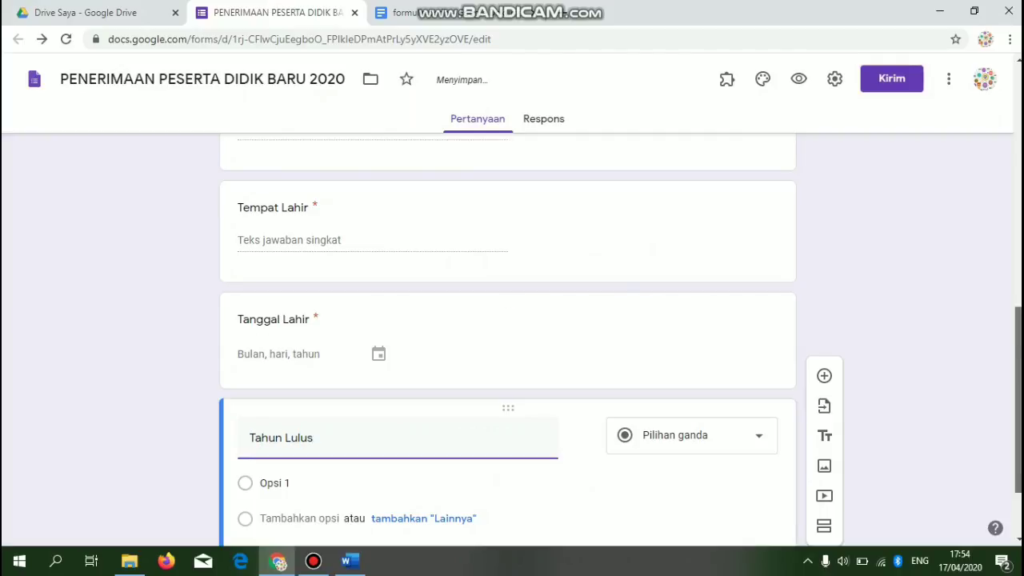
pyautogui.scroll(-2, 824, 403)
pyautogui.click(692, 329)
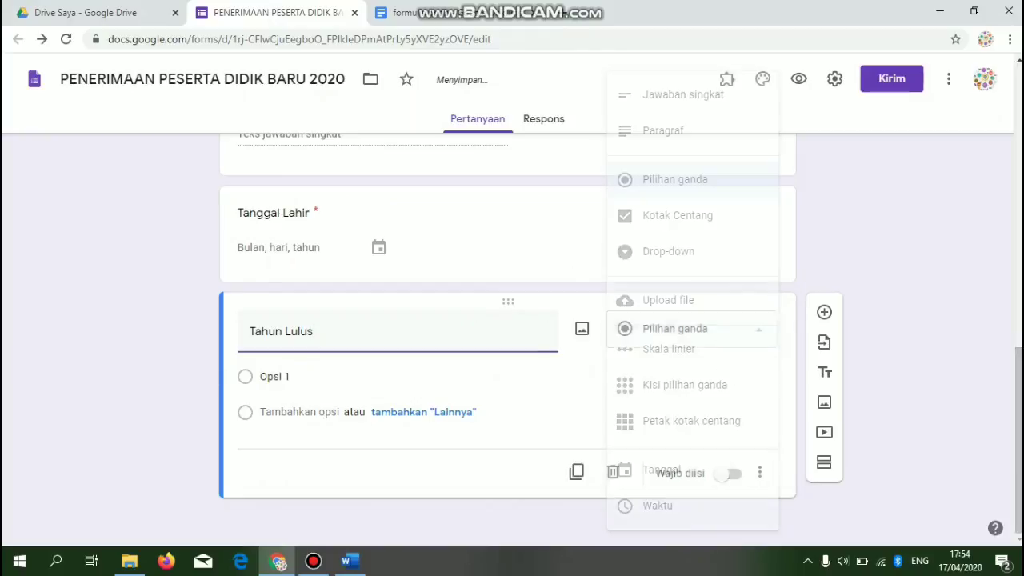
pyautogui.click(683, 94)
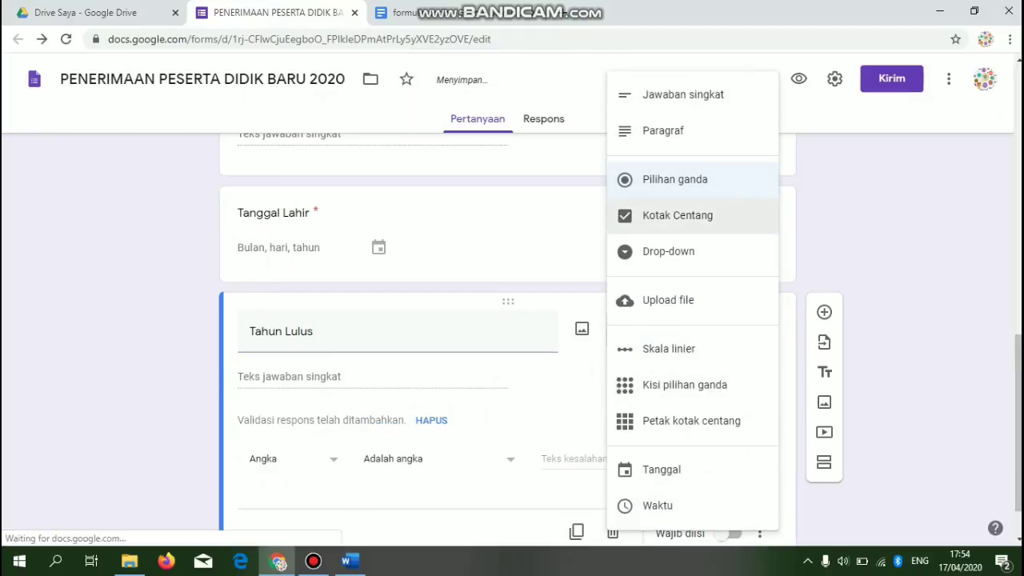
pyautogui.click(668, 252)
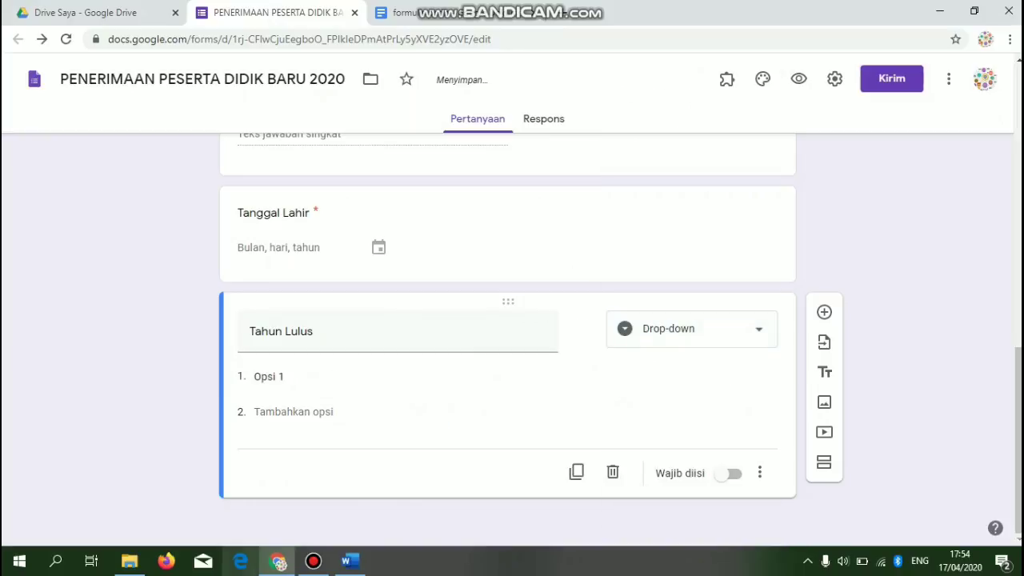
# - Give Tahun Lulus the options 2020, 2019 and 2018 and make it required
pyautogui.write('2')
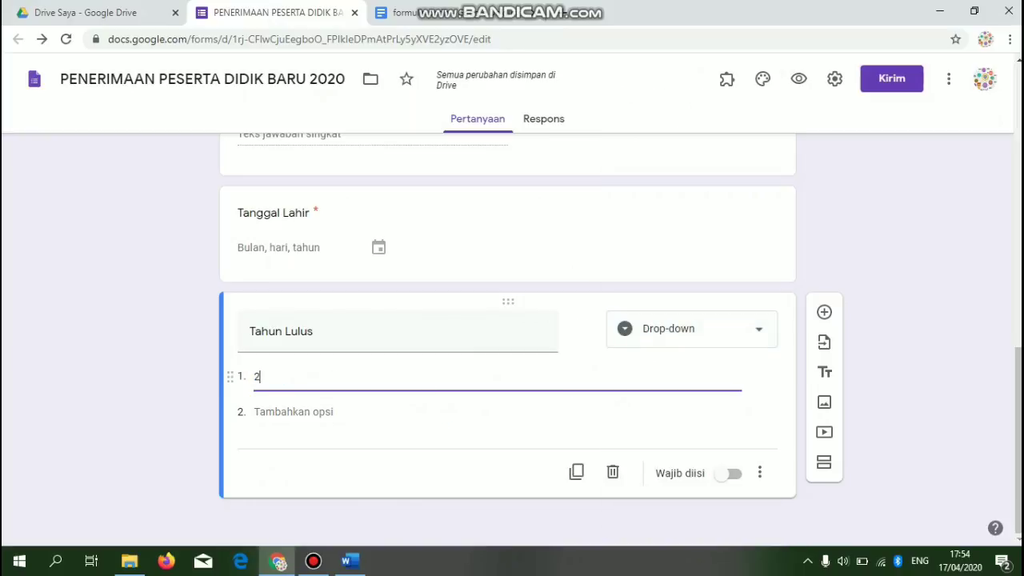
pyautogui.write('019')
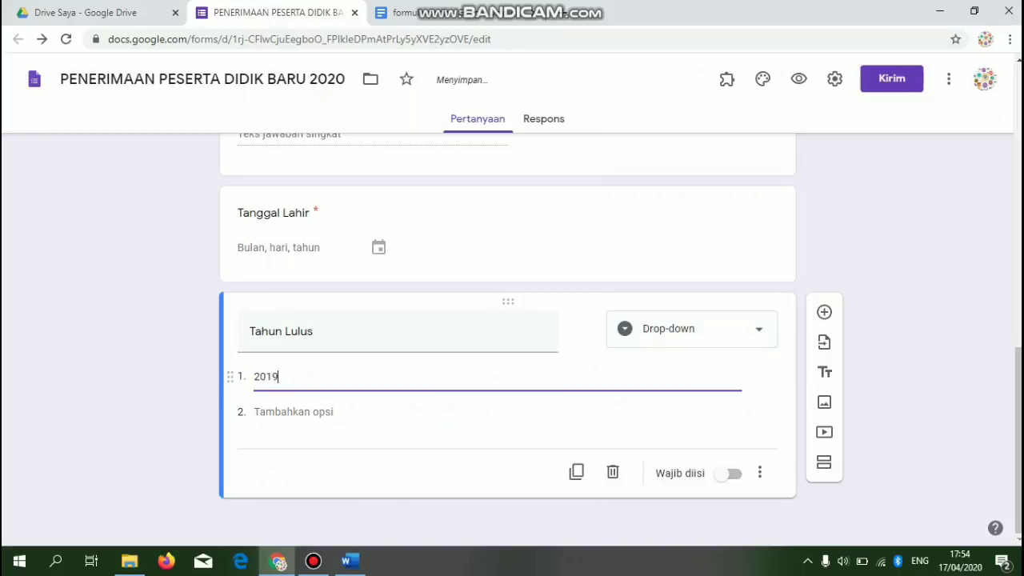
pyautogui.press('BackSpace')
pyautogui.press('BackSpace')
pyautogui.write('20')
pyautogui.click(256, 412)
pyautogui.write('\\2019')
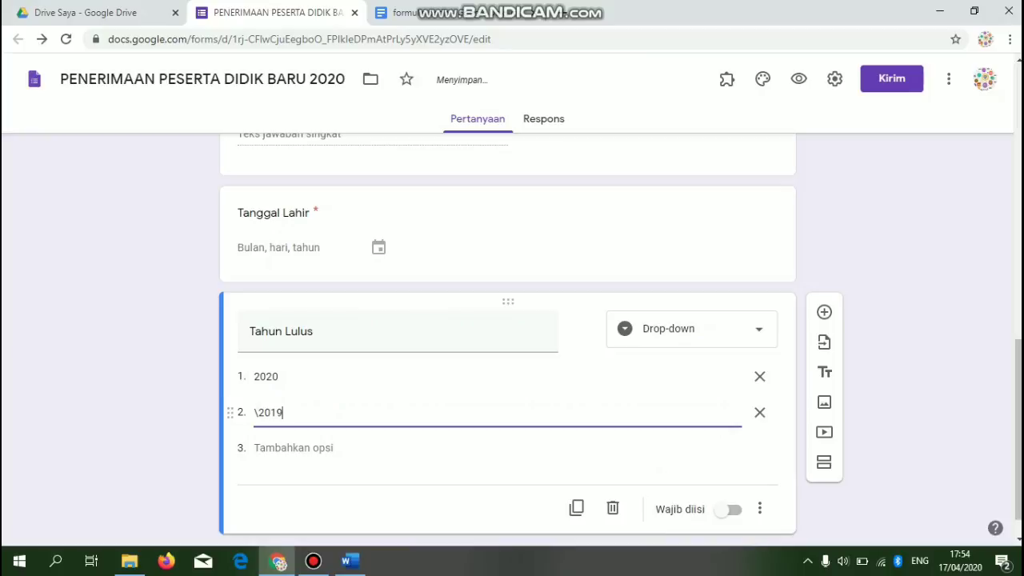
pyautogui.press('BackSpace')
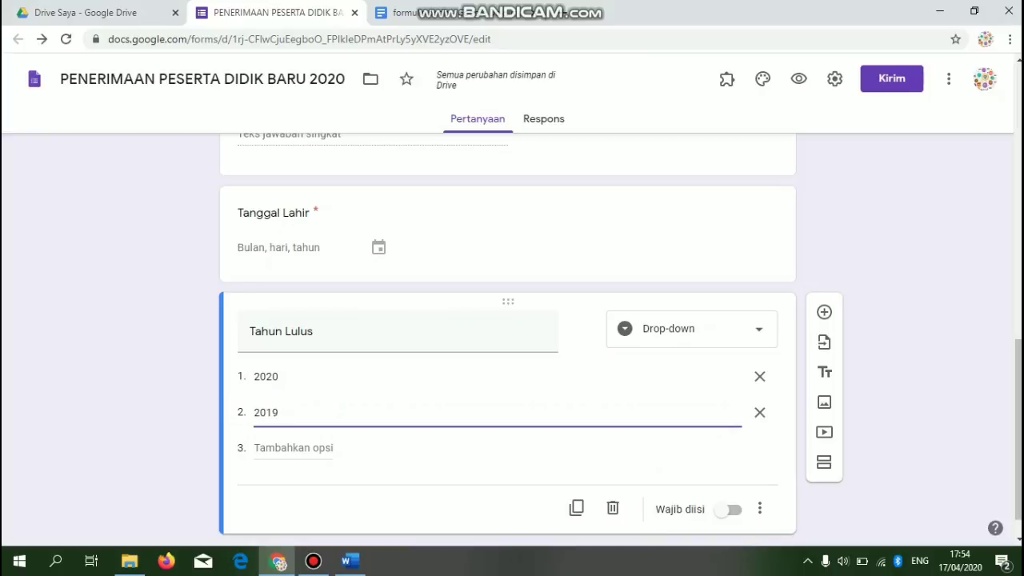
pyautogui.press('Return')
pyautogui.write('20')
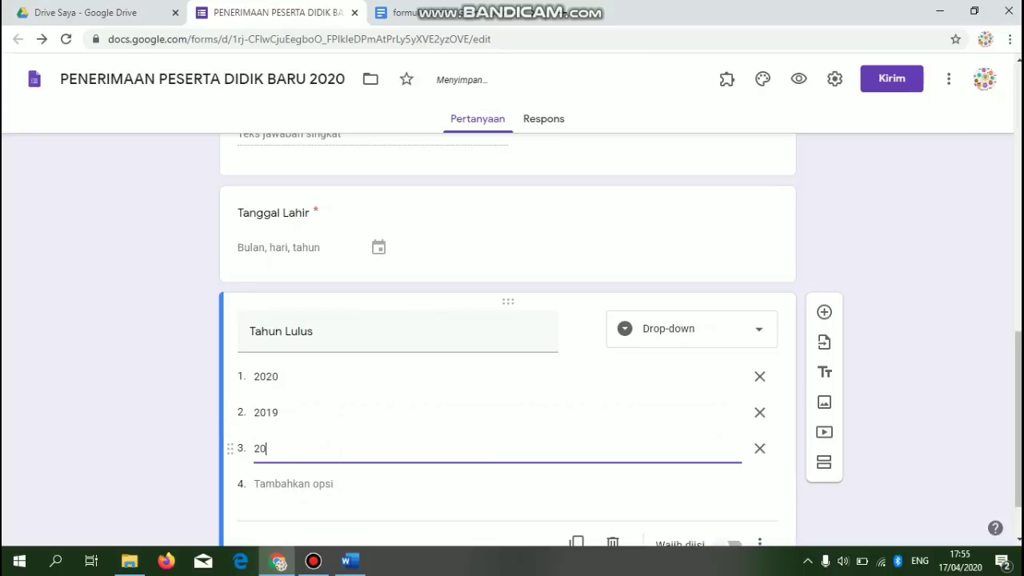
pyautogui.write('18')
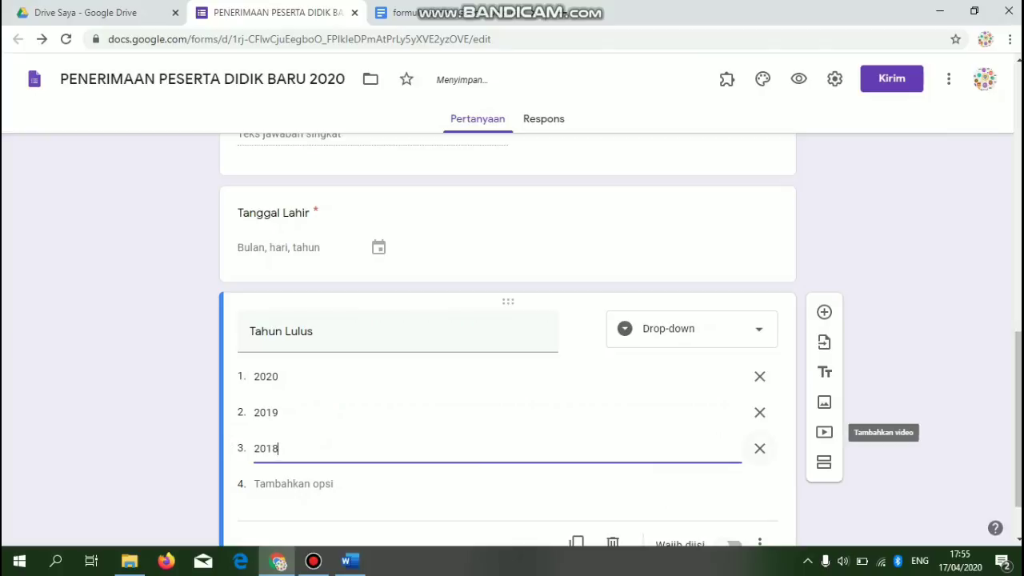
pyautogui.scroll(-1, 824, 432)
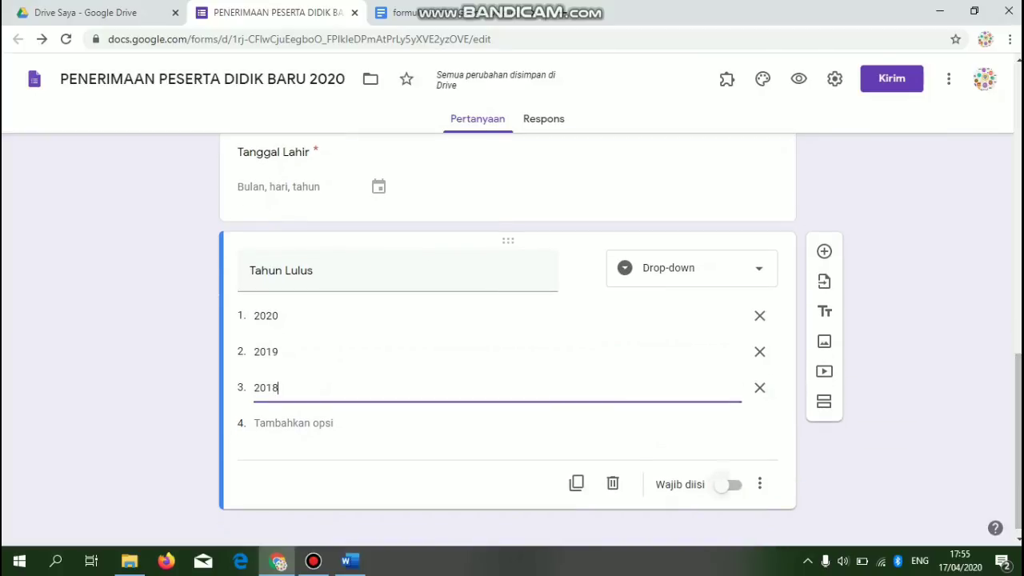
pyautogui.click(729, 484)
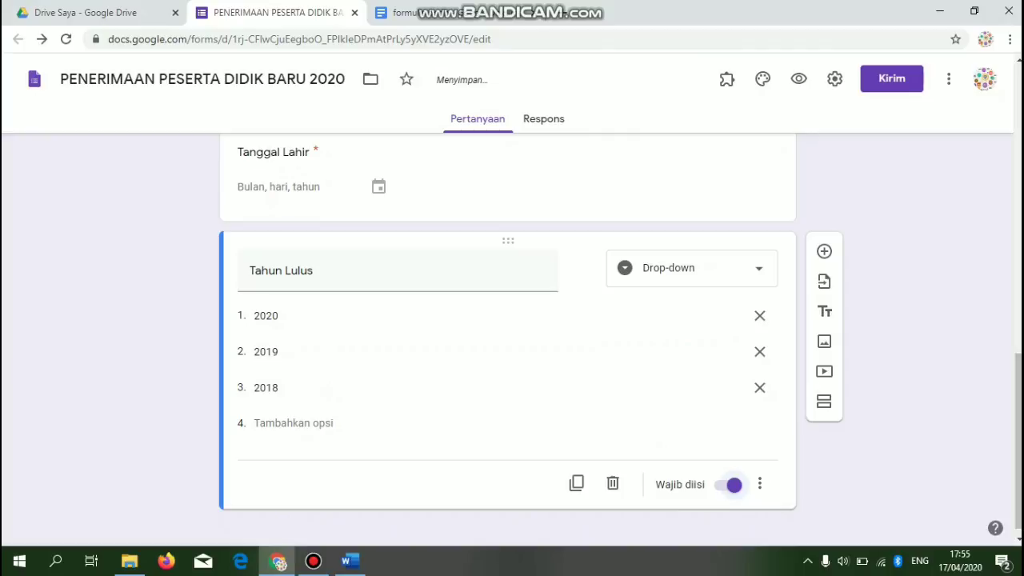
pyautogui.click(417, 13)
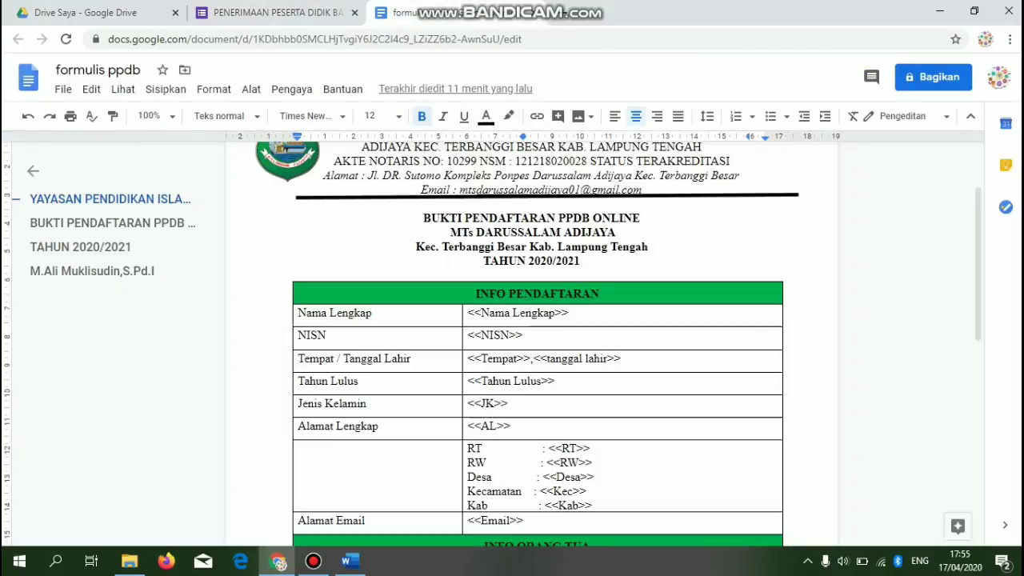
# - Add a new question titled 'Jenis kelamin' below Tahun Lulus, checking the template document
pyautogui.click(276, 12)
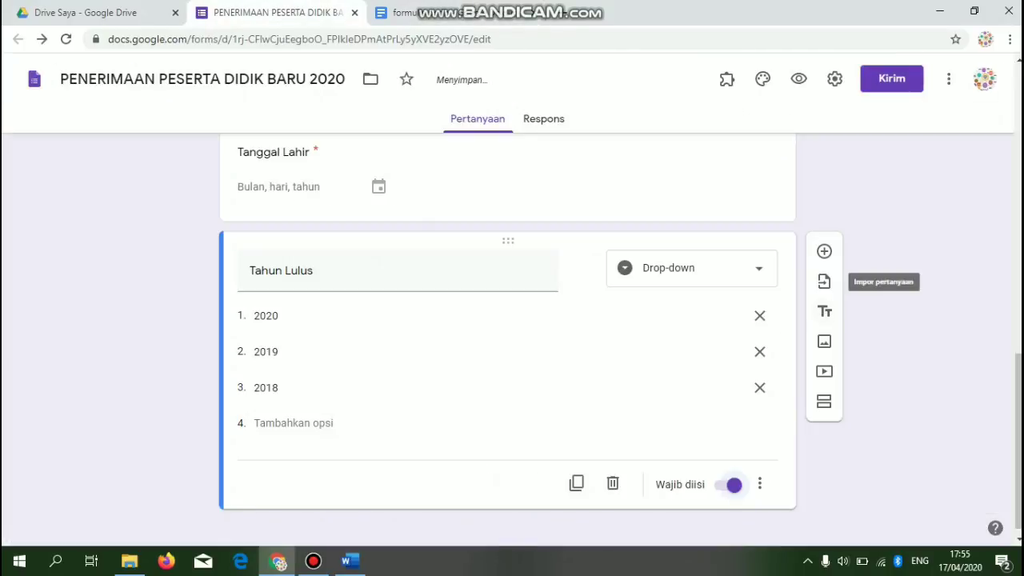
pyautogui.click(824, 251)
pyautogui.write('J')
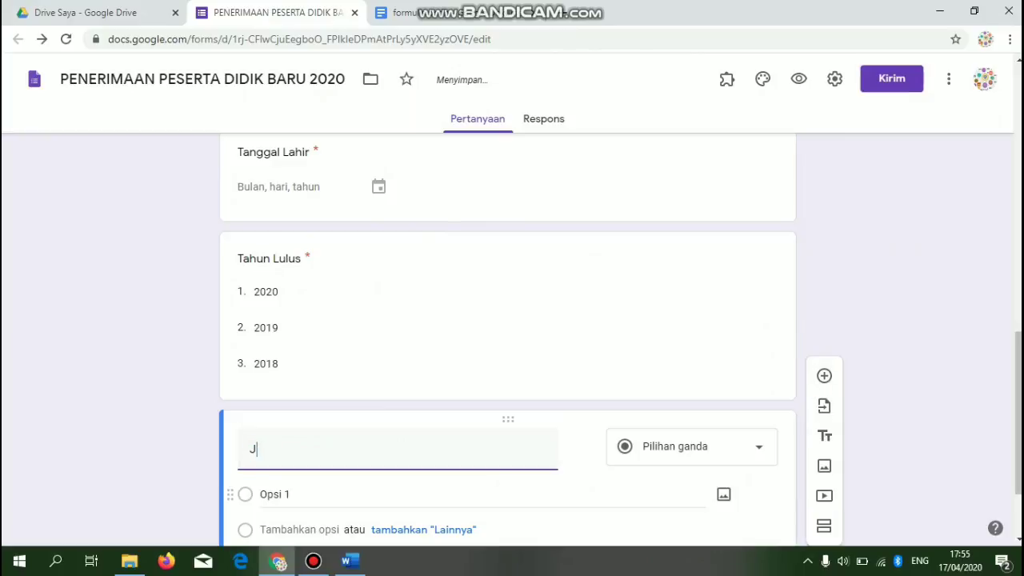
pyautogui.write('u')
pyautogui.press('BackSpace')
pyautogui.write('enis')
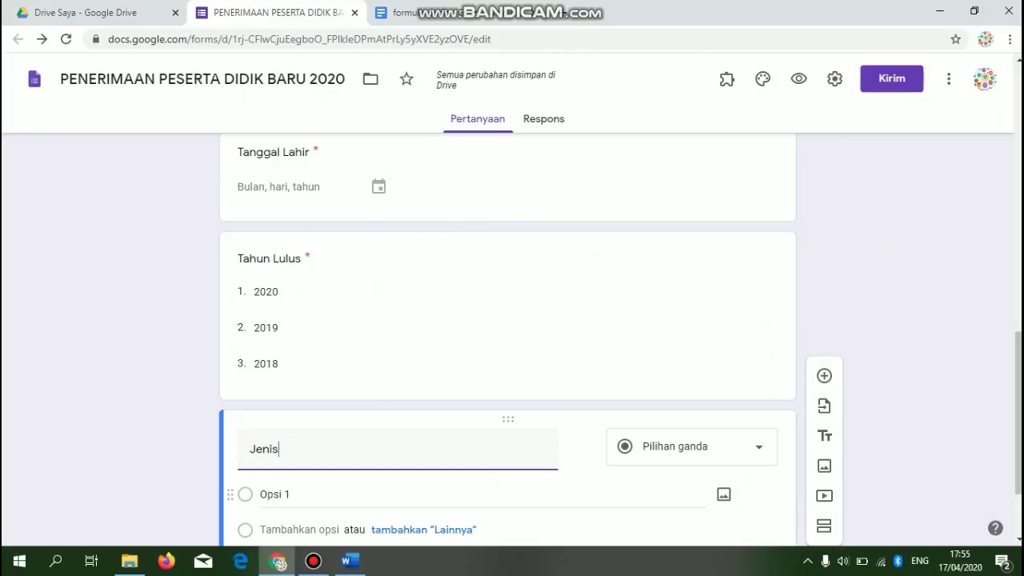
pyautogui.write(' kelamin')
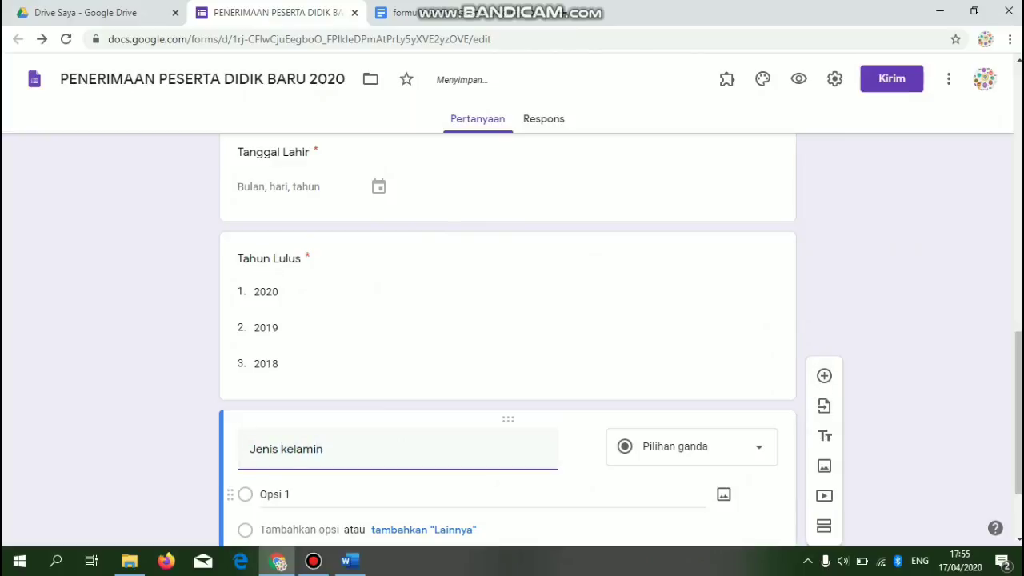
pyautogui.hotkey('ctrl', 'Tab')
pyautogui.hotkey('ctrl', 'shift', 'Tab')
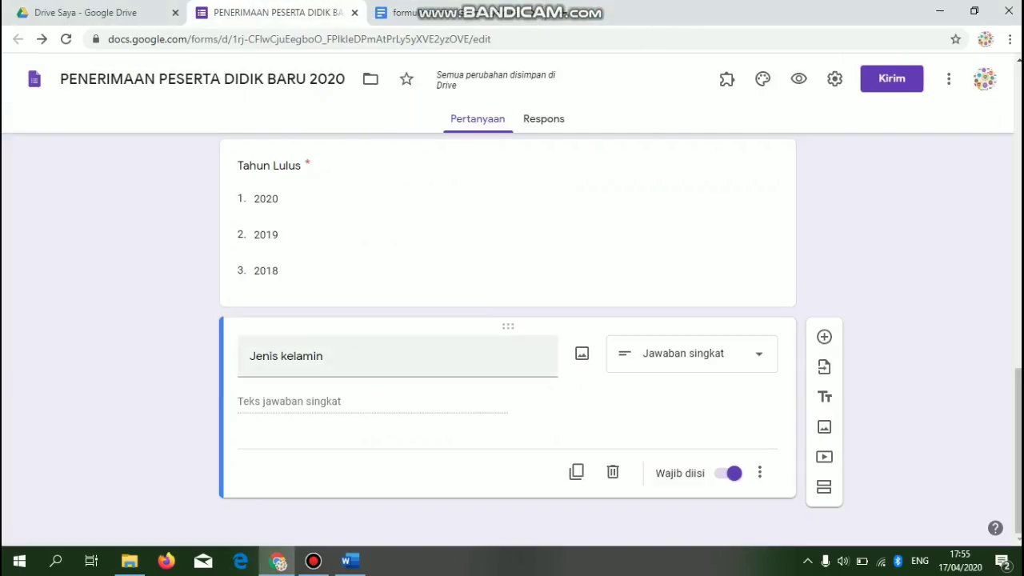
pyautogui.hotkey('ctrl', 'Tab')
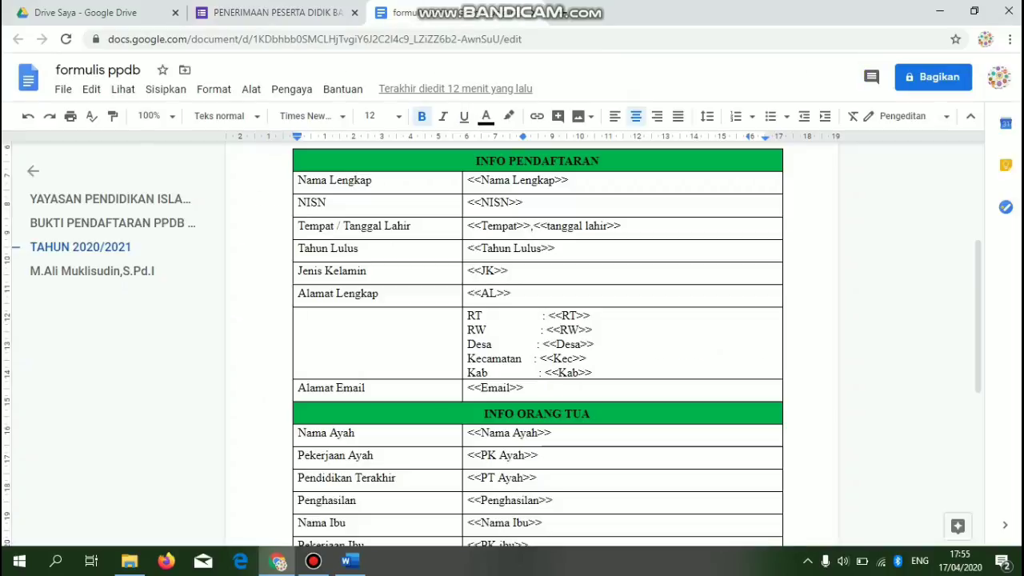
# - Review the RT, RW, Desa and Kecamatan address lines in the template, then return to the form
pyautogui.moveTo(468, 316); pyautogui.dragTo(521, 360)
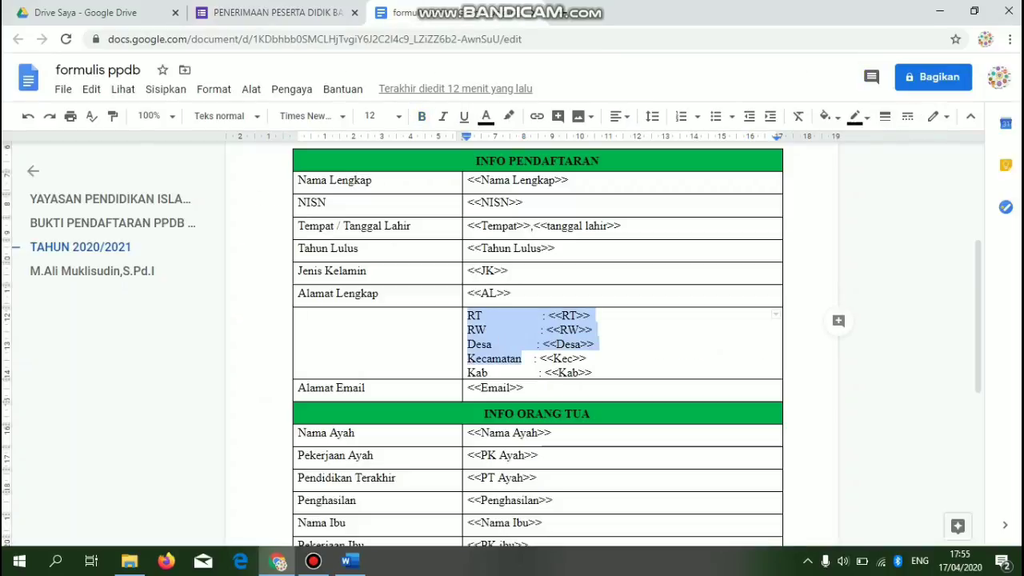
pyautogui.click(569, 315)
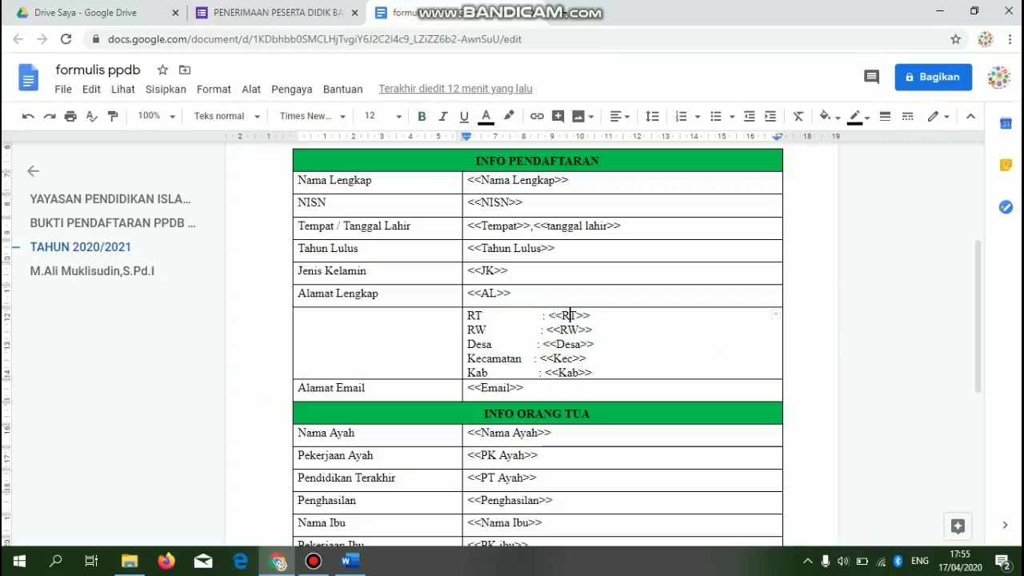
pyautogui.hotkey('ctrl', 'shift', 'Tab')
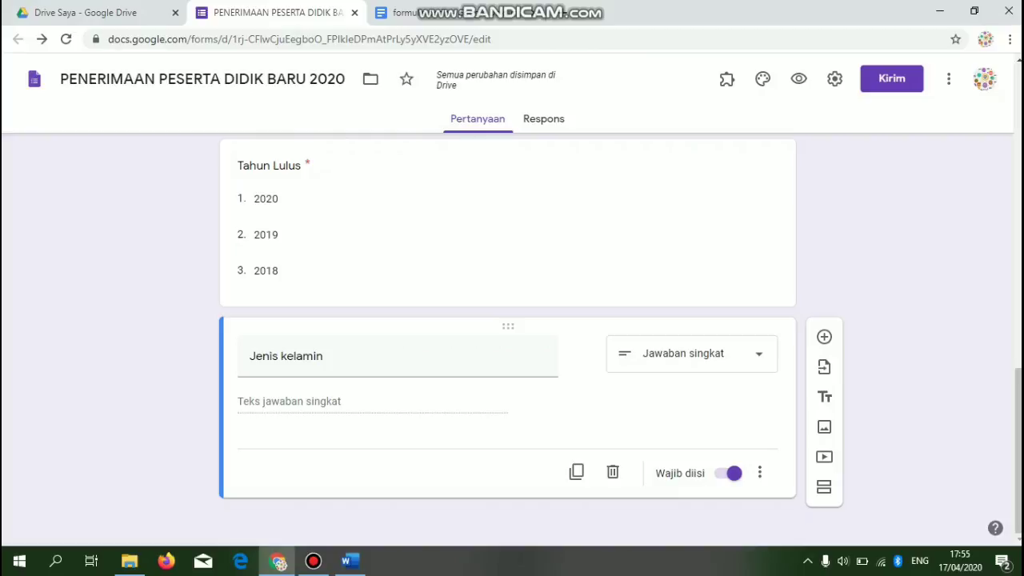
# - Make Jenis kelamin a checkbox question with options laki-laki and perempuan
pyautogui.click(691, 353)
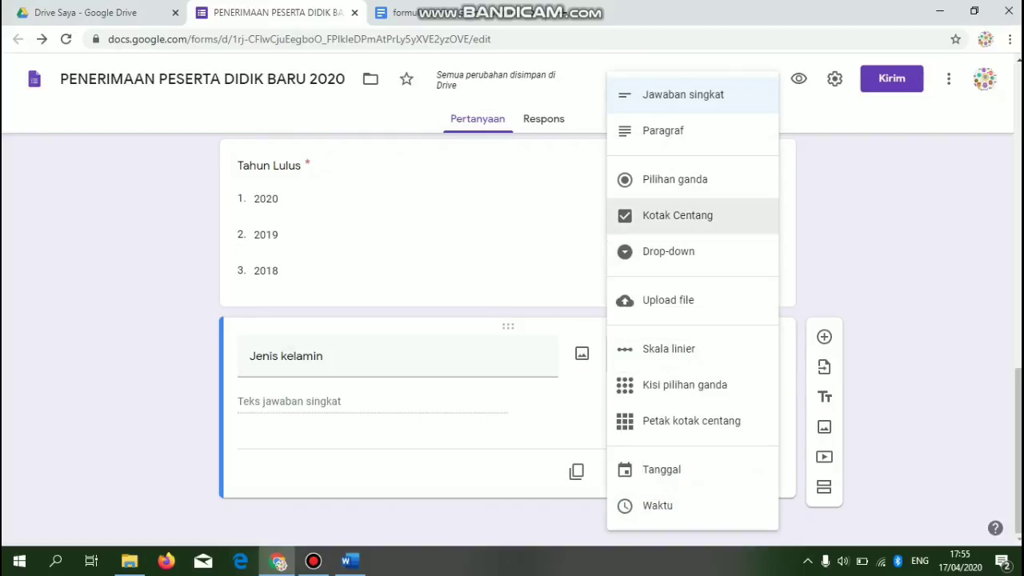
pyautogui.click(678, 215)
pyautogui.write('laki-laki')
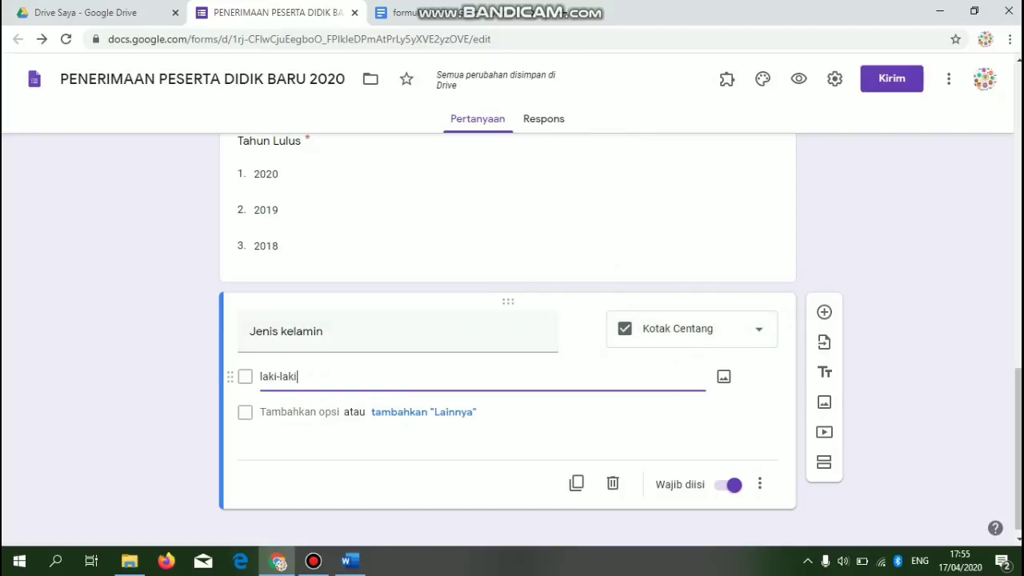
pyautogui.press('Return')
pyautogui.write('perempuan')
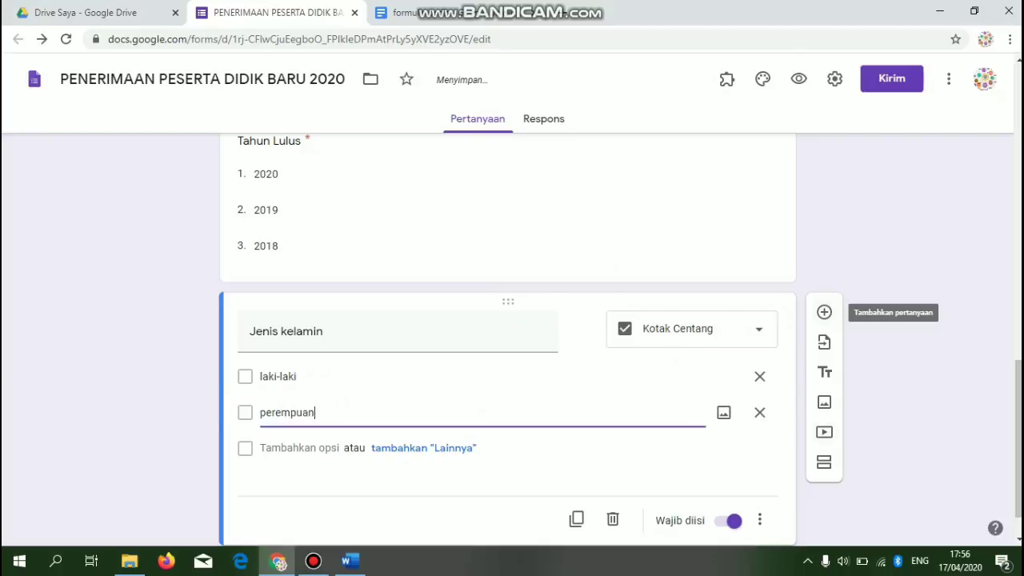
pyautogui.click(824, 312)
pyautogui.click(416, 12)
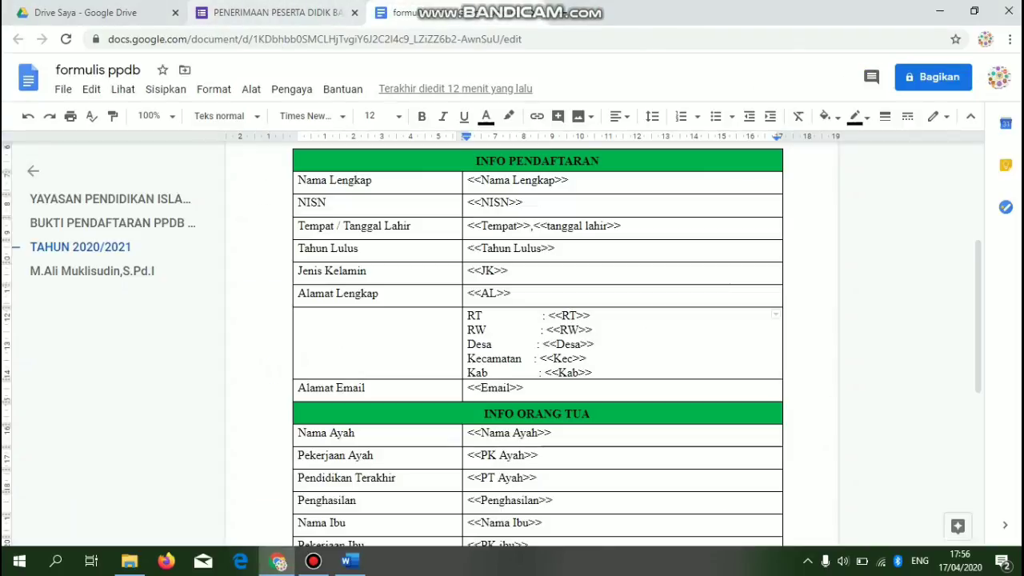
pyautogui.click(264, 12)
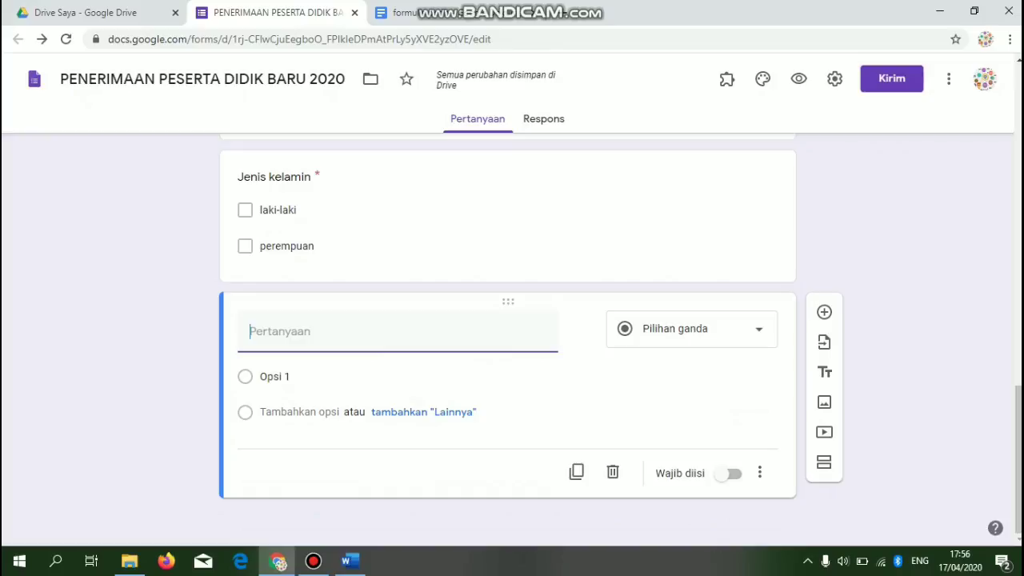
# - Make the blank question required and add a required short-answer 'Alamat Lengkap (Jln/Gang)' question
pyautogui.click(730, 473)
pyautogui.click(824, 312)
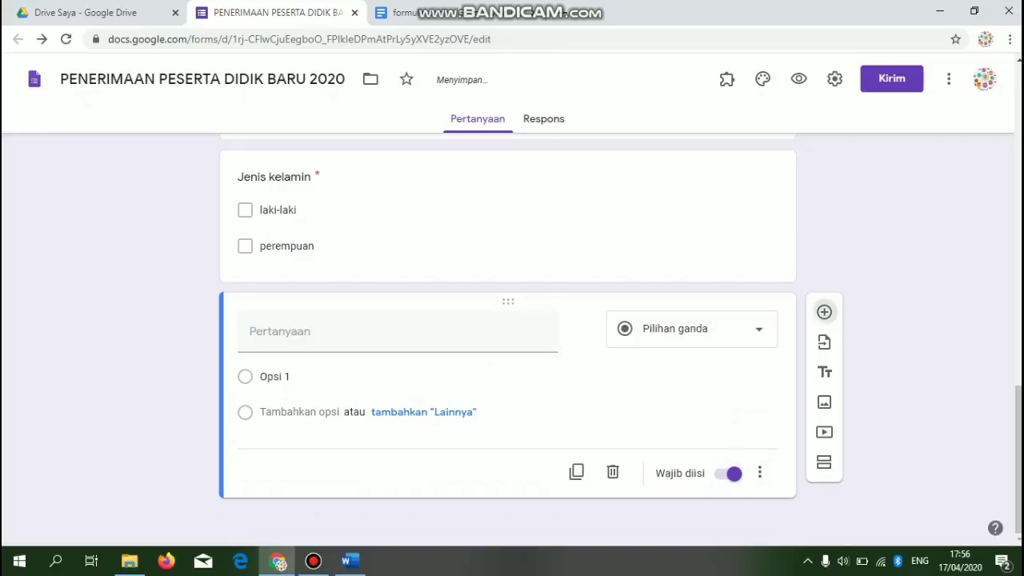
pyautogui.write('Alamat Lengkap <')
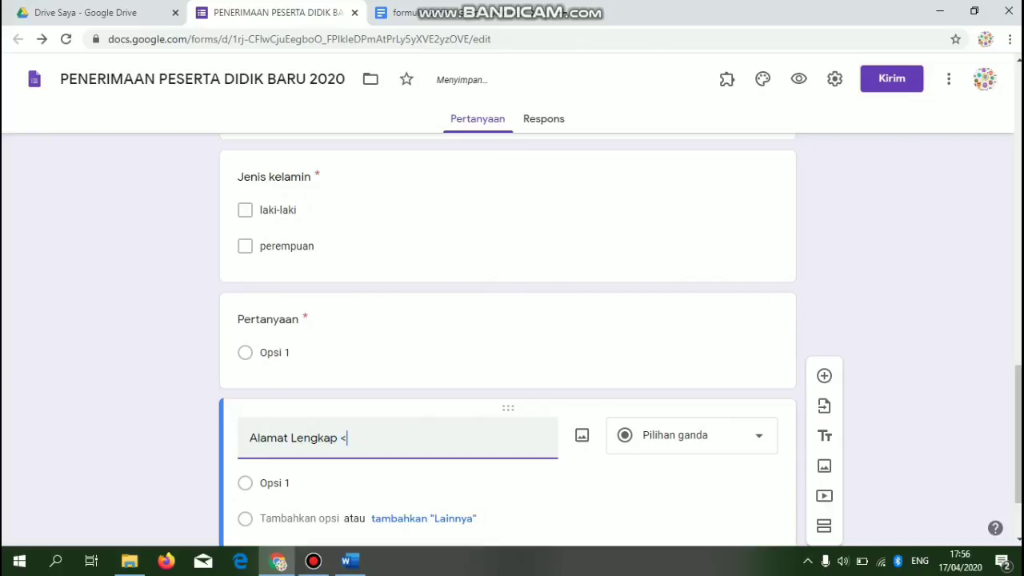
pyautogui.press('BackSpace')
pyautogui.write('(Jln/Gang)')
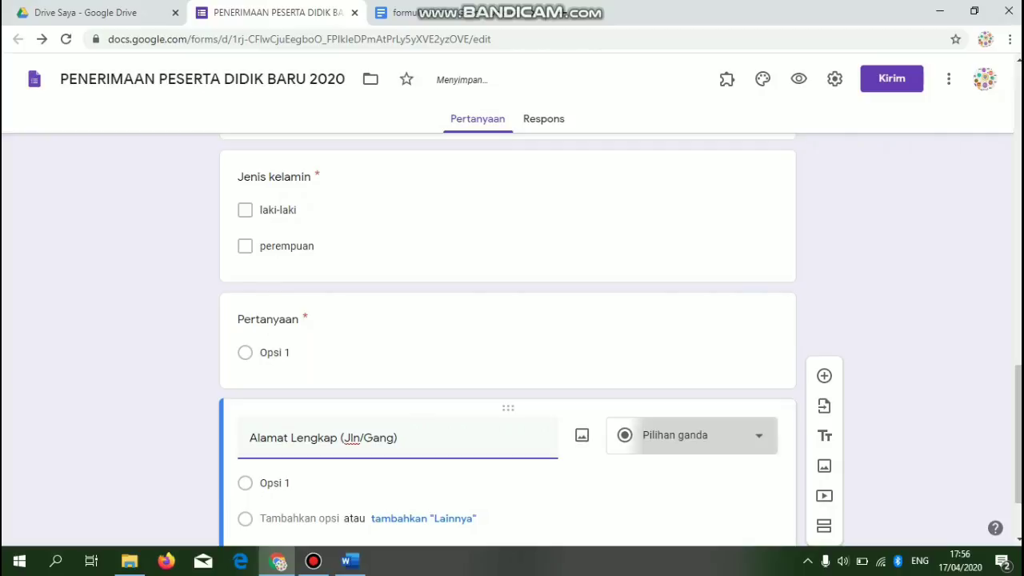
pyautogui.click(692, 436)
pyautogui.click(684, 94)
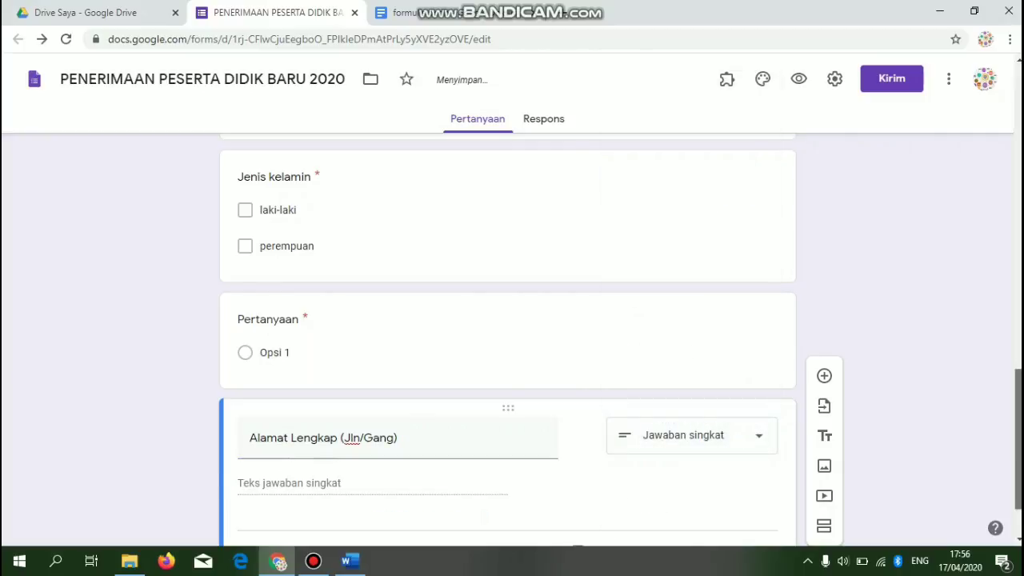
pyautogui.click(729, 473)
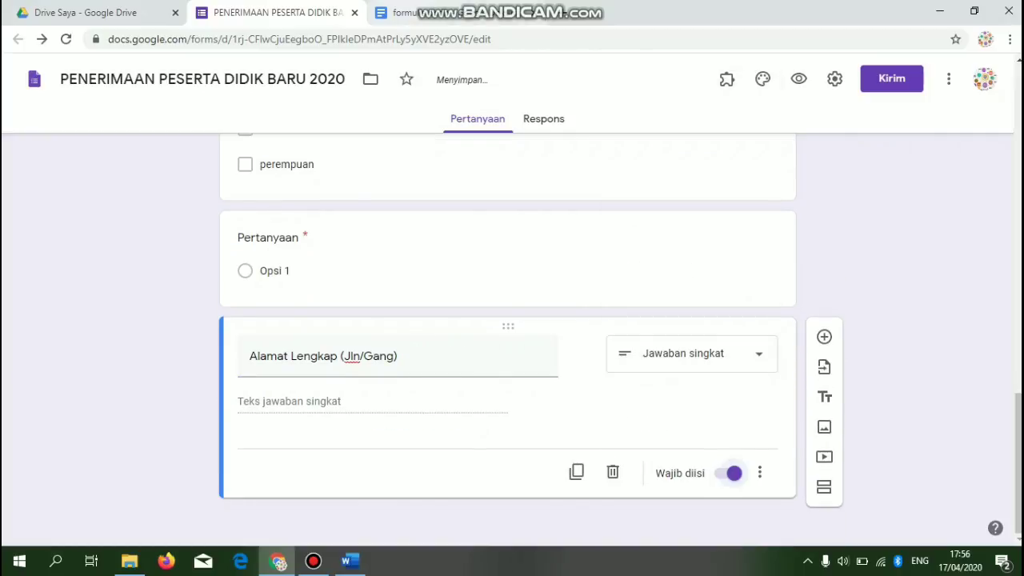
pyautogui.click(416, 12)
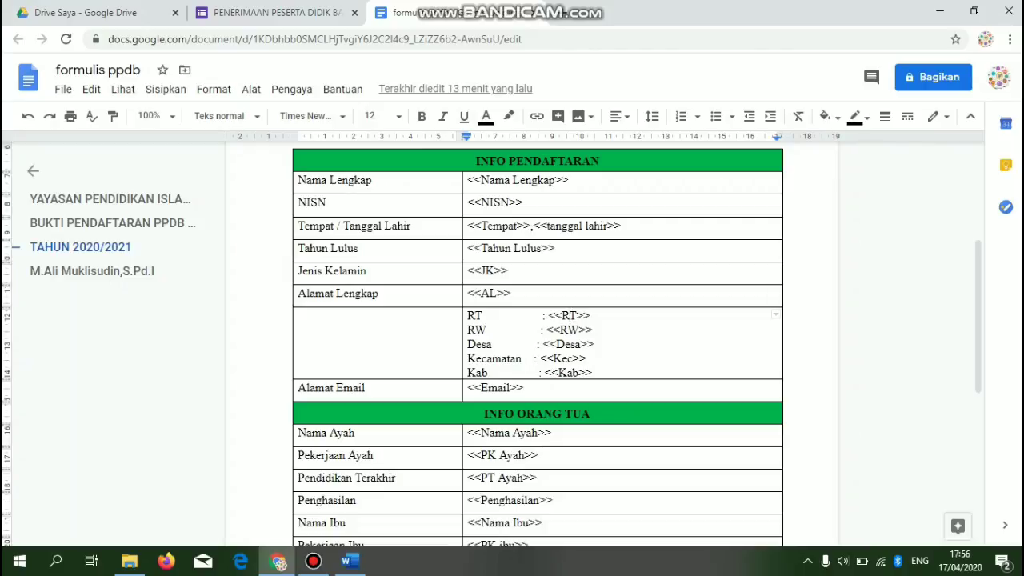
# - Add a new question titled 'RT' below Alamat Lengkap
pyautogui.click(272, 12)
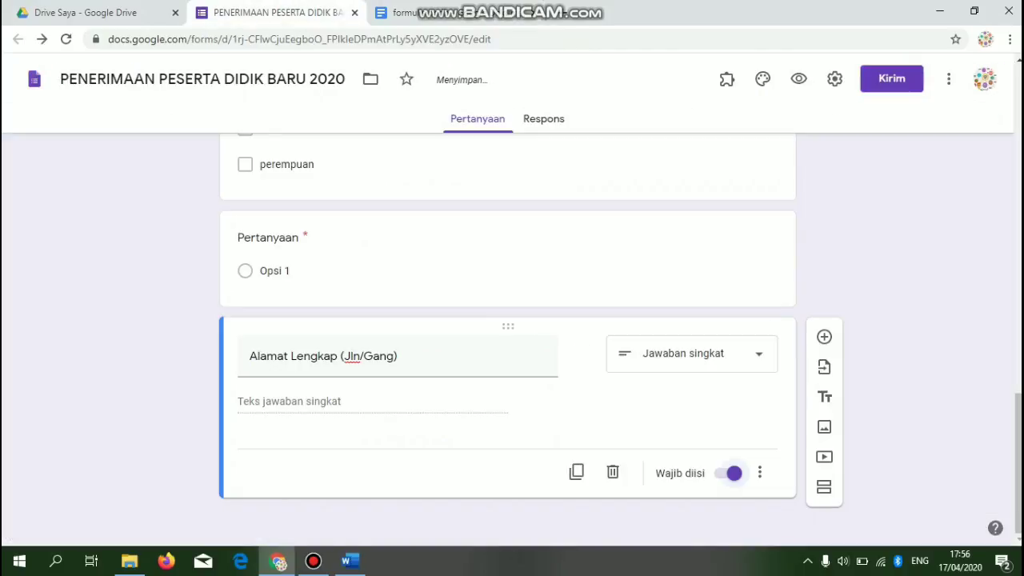
pyautogui.click(824, 337)
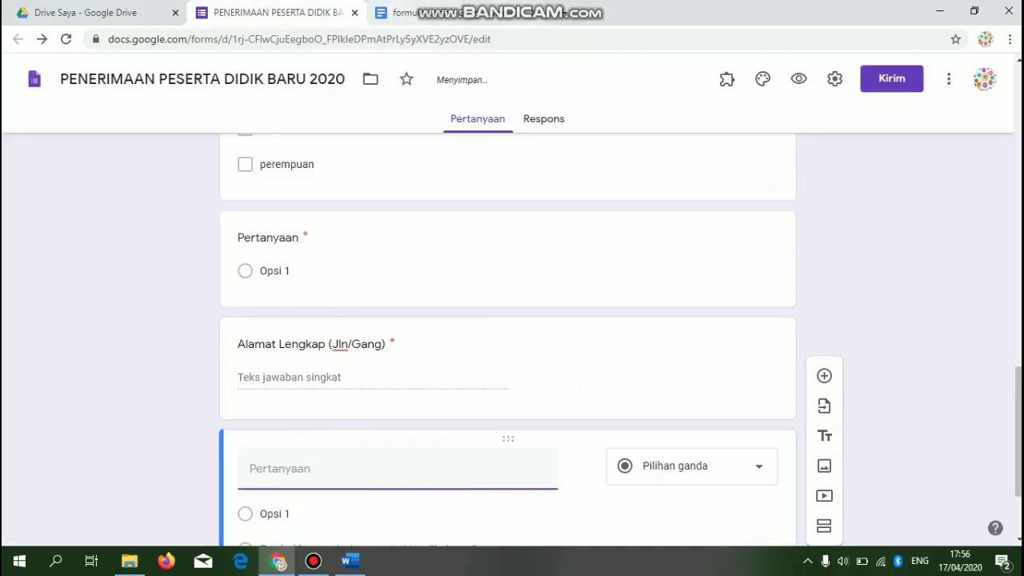
pyautogui.click(416, 12)
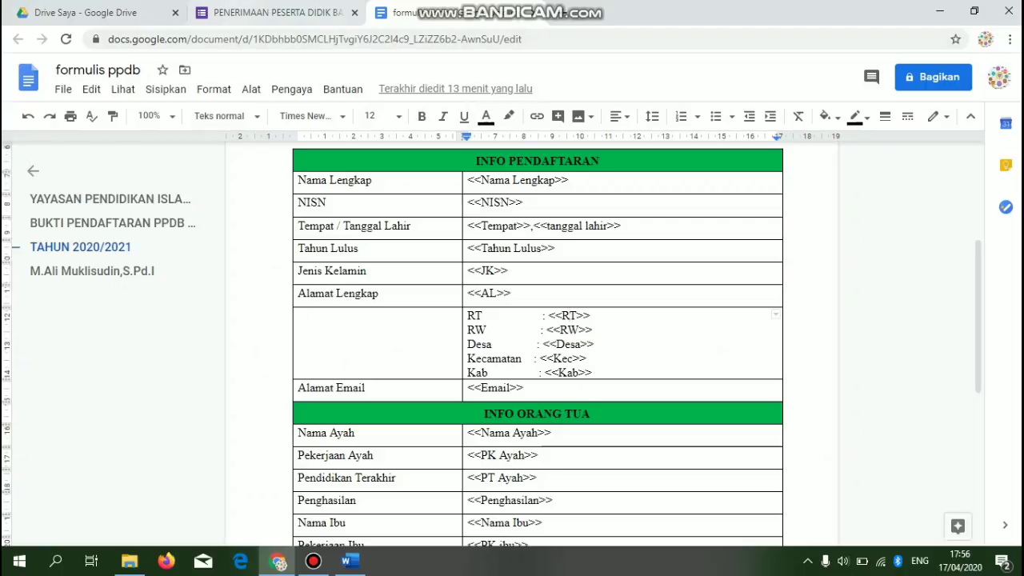
pyautogui.click(240, 12)
pyautogui.write('RT')
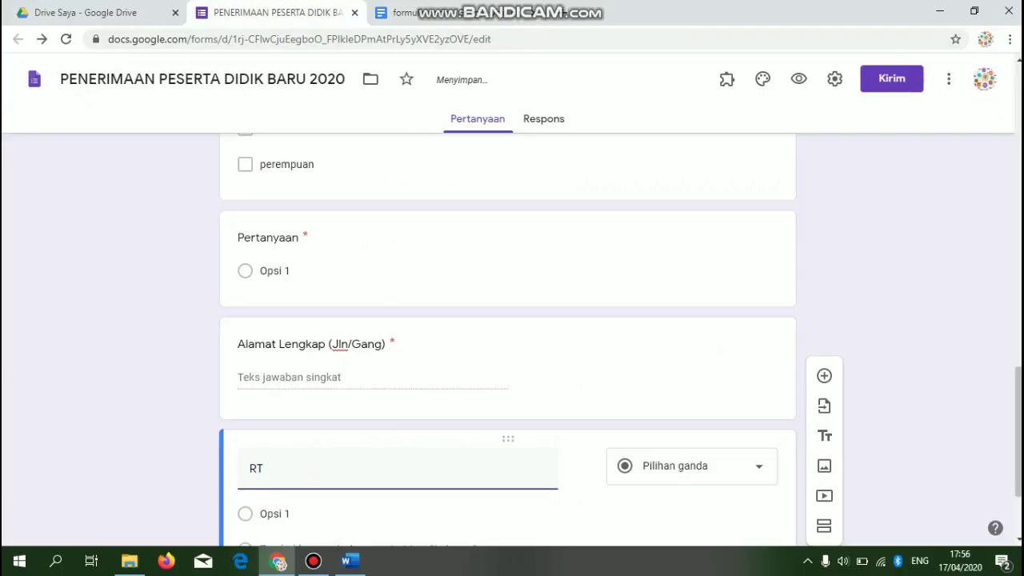
# - Make RT a required short answer with response validation, then start another question
pyautogui.click(691, 466)
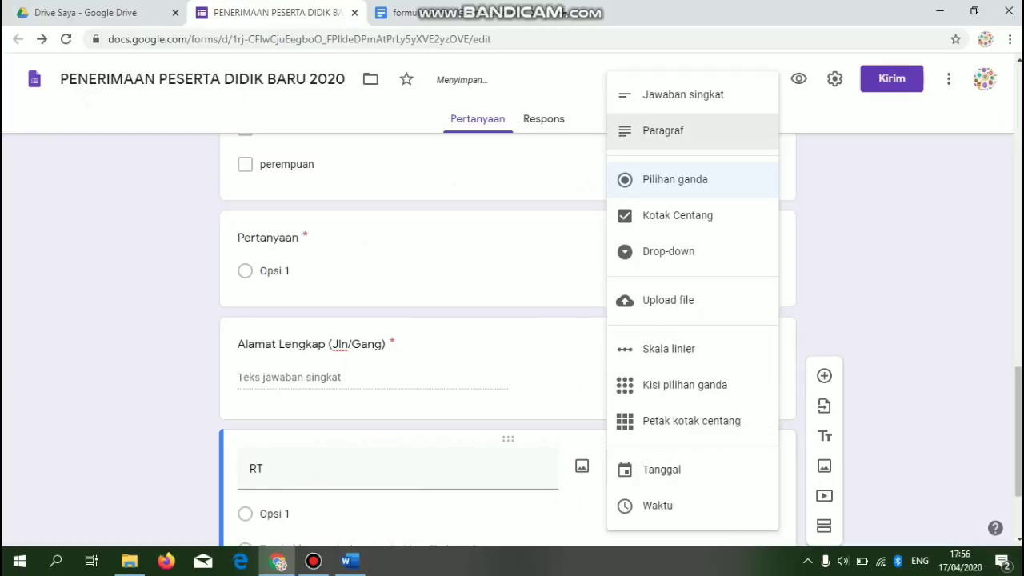
pyautogui.click(684, 95)
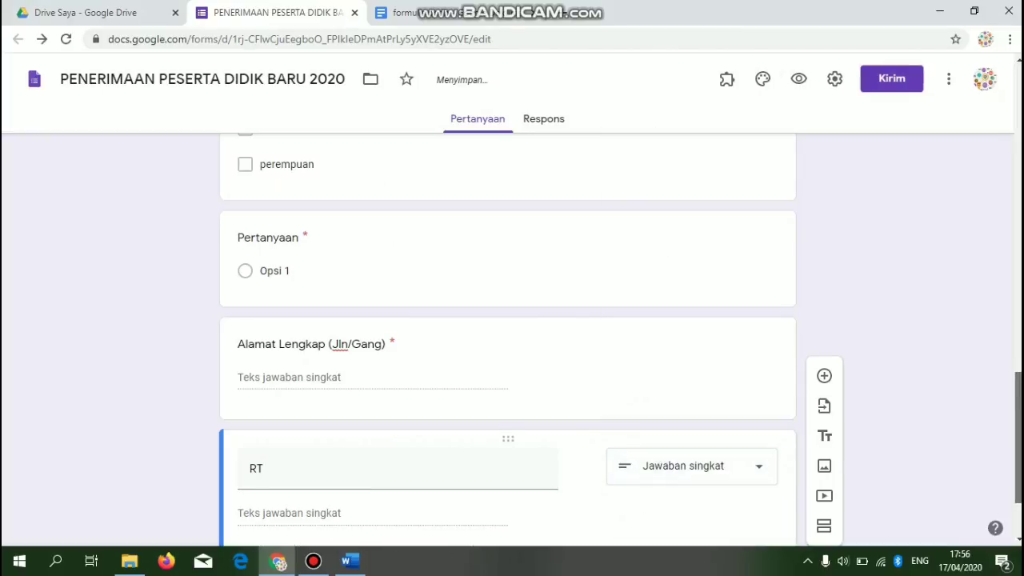
pyautogui.click(730, 473)
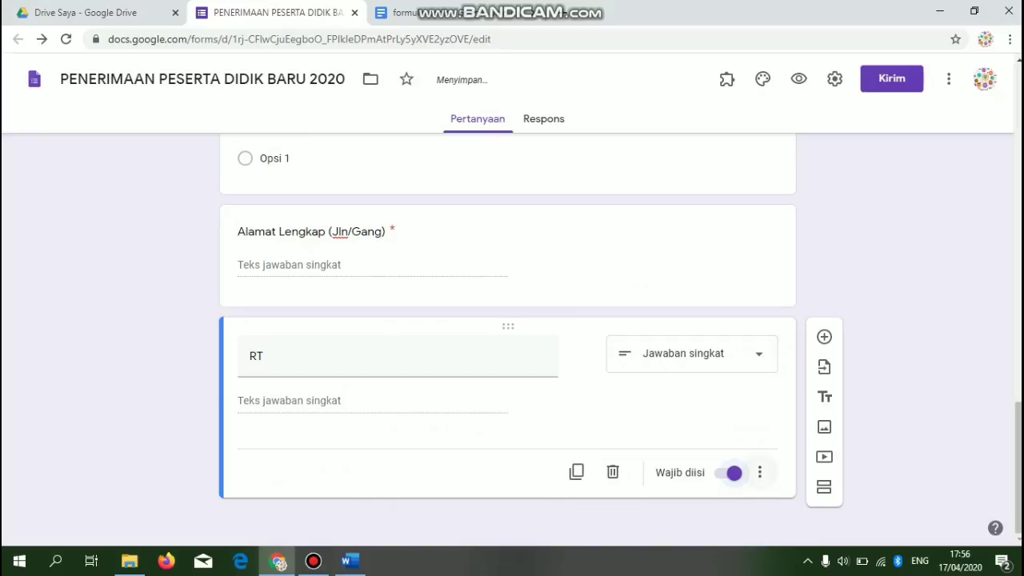
pyautogui.click(759, 472)
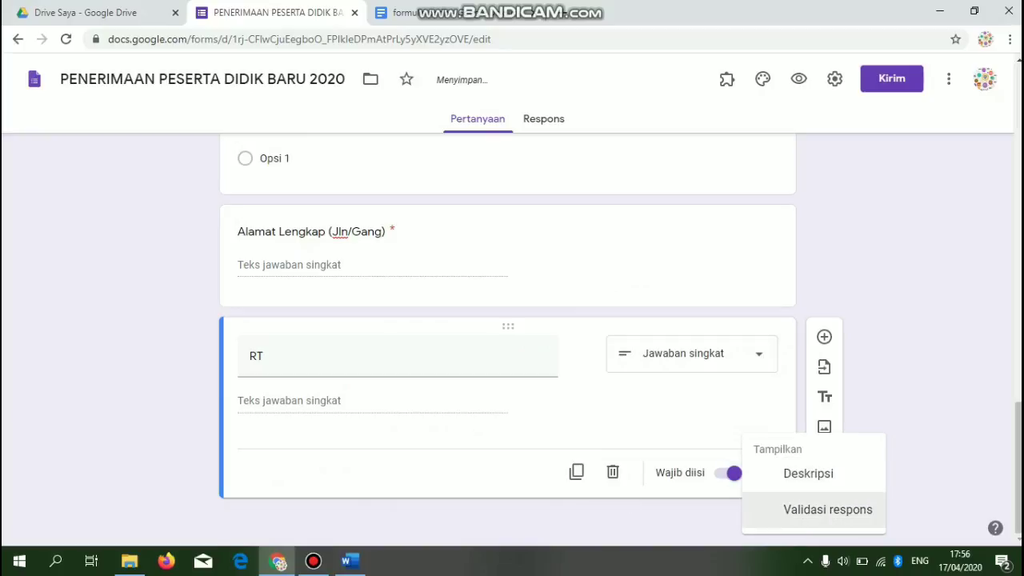
pyautogui.click(828, 510)
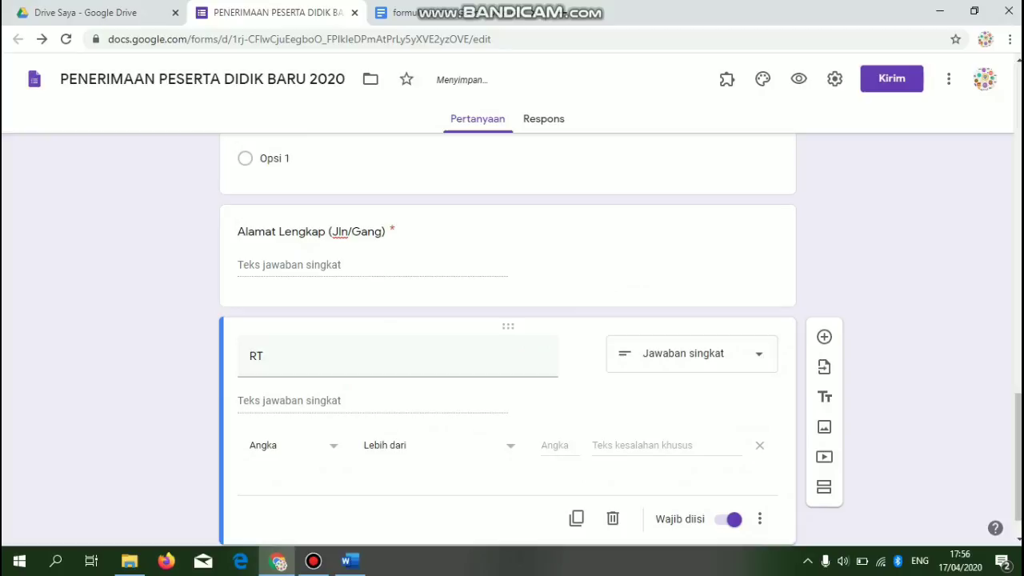
pyautogui.click(824, 337)
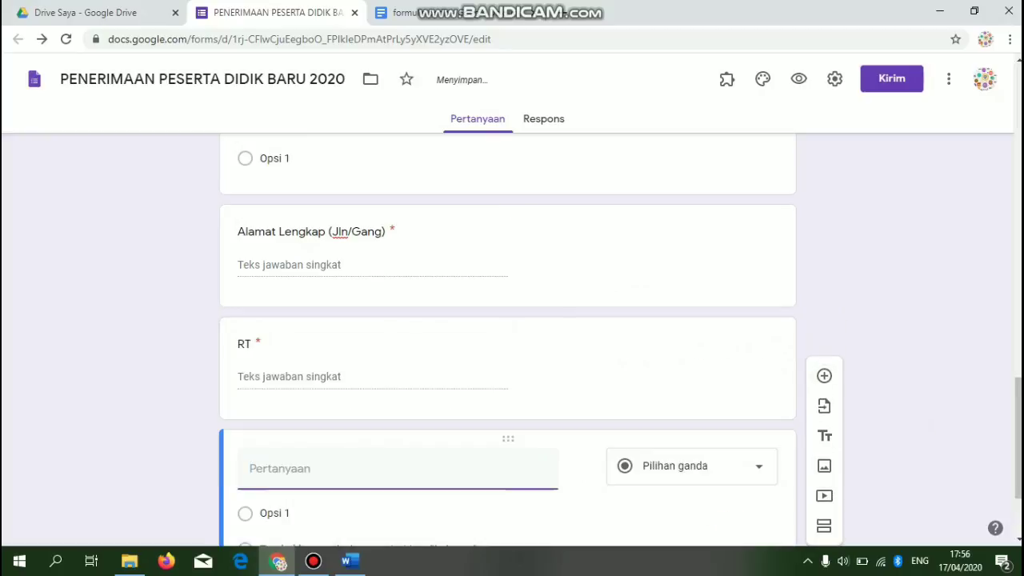
pyautogui.click(400, 13)
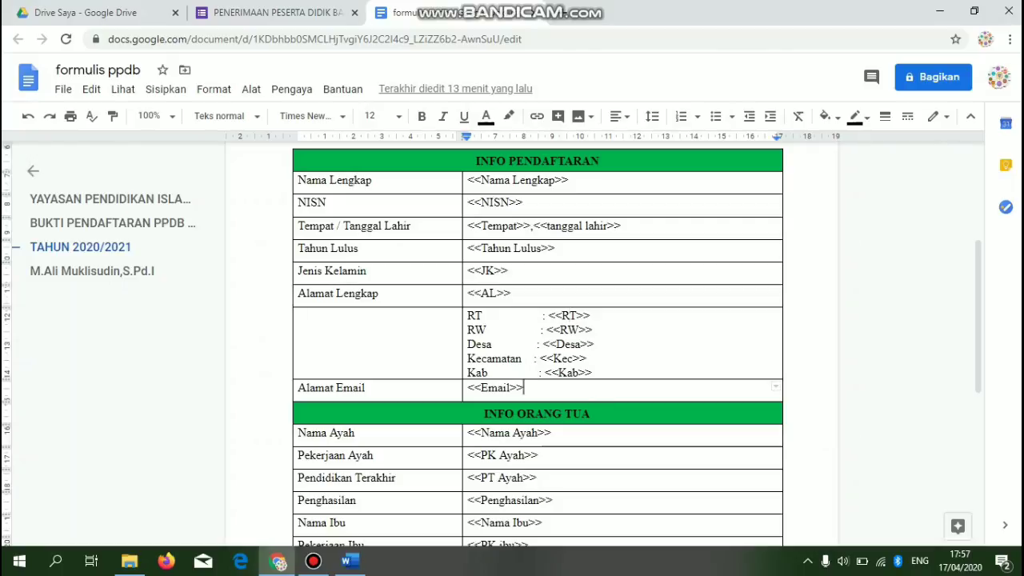
# - Scroll the formulis ppdb table down to Panitia PPDB 2020, then resume the Kecamatan question title
pyautogui.click(272, 13)
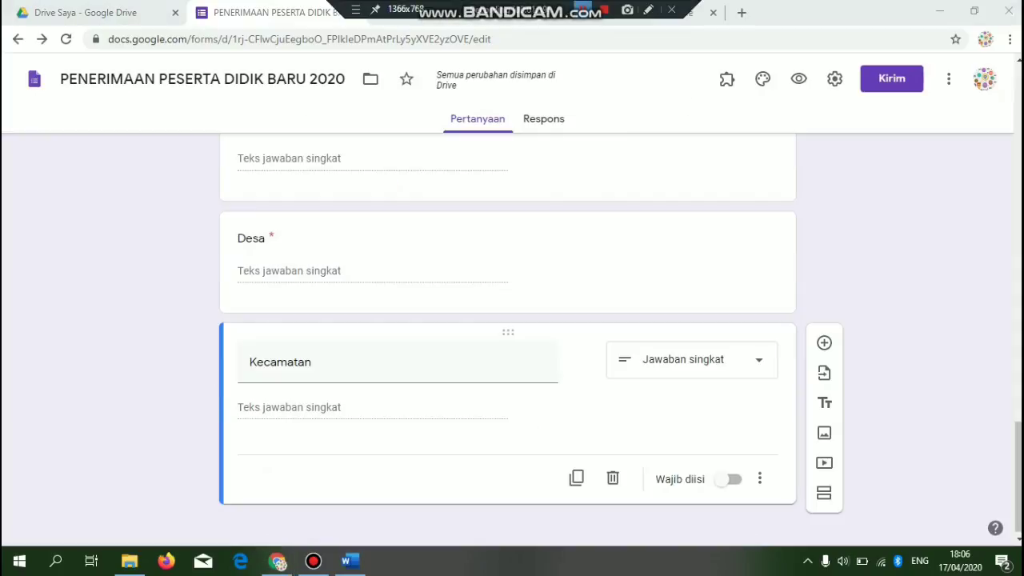
pyautogui.click(313, 363)
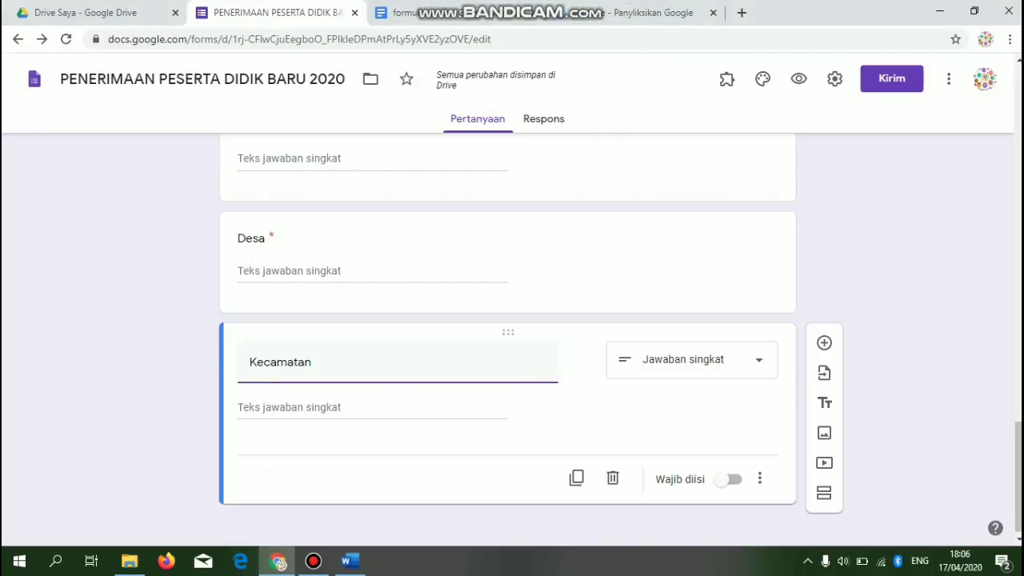
pyautogui.click(416, 13)
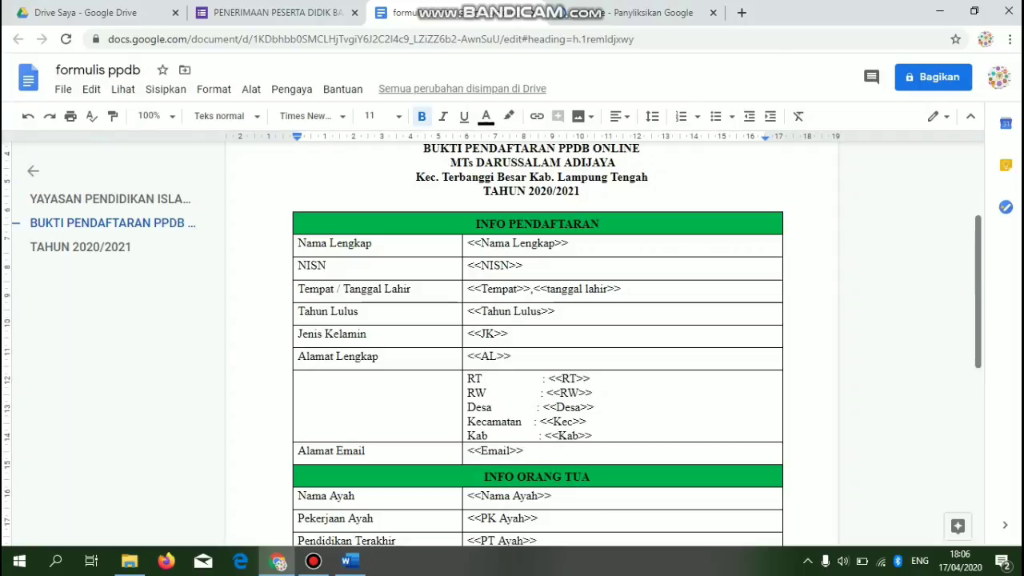
pyautogui.scroll(-2, 538, 336)
pyautogui.scroll(-1, 538, 344)
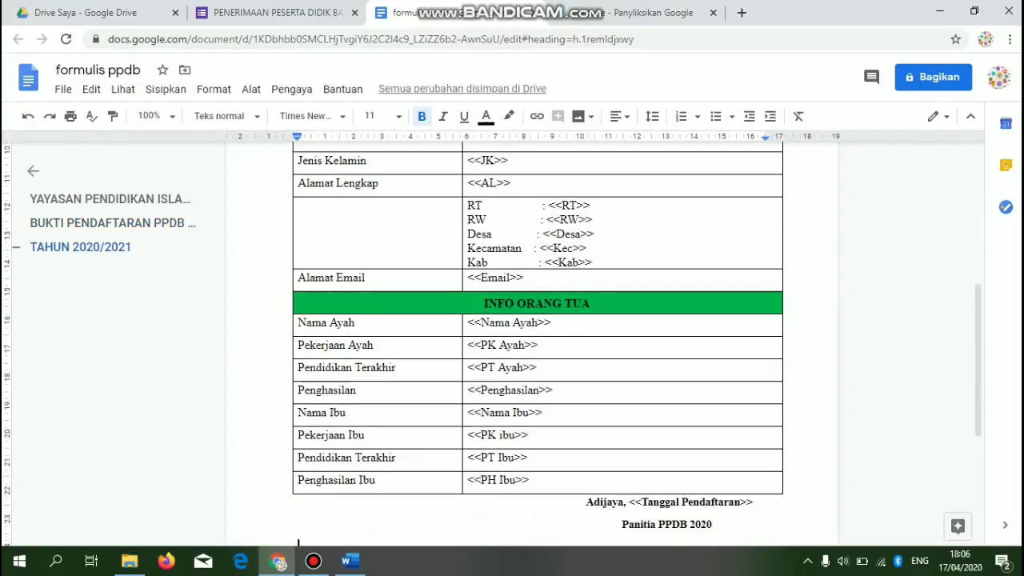
pyautogui.click(276, 13)
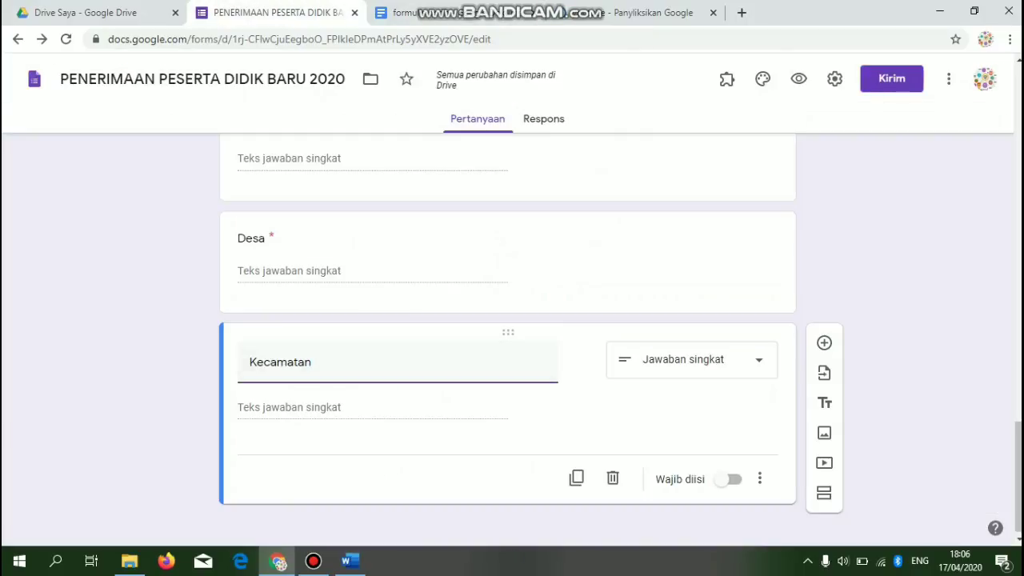
# - Change the Kecamatan question type to a drop-down
pyautogui.click(692, 360)
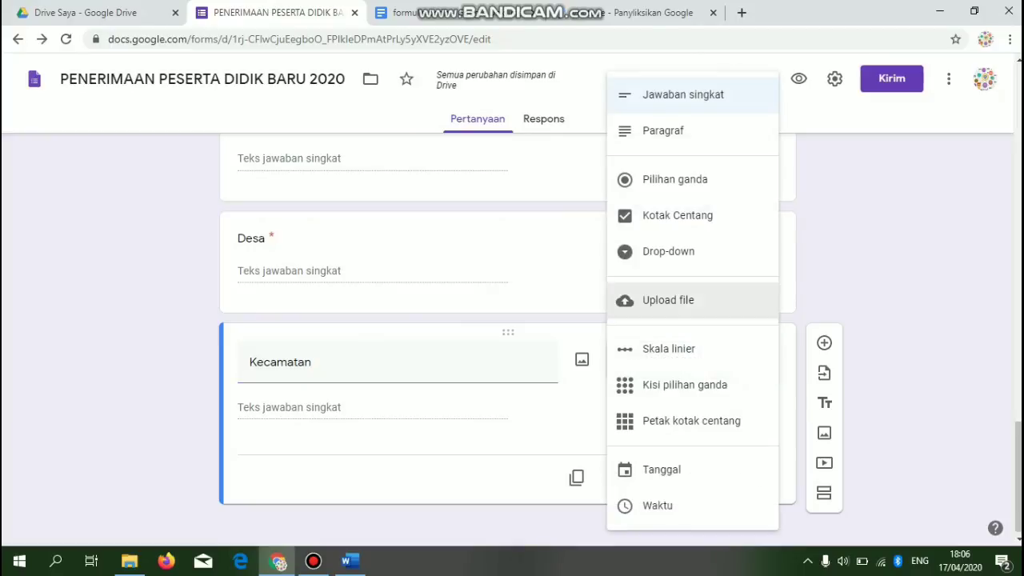
pyautogui.click(668, 251)
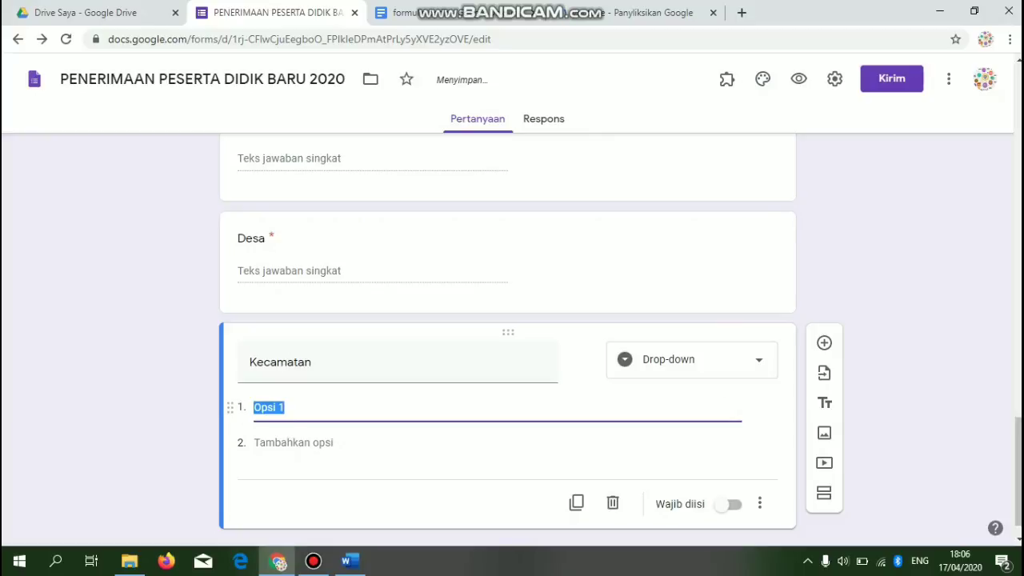
pyautogui.hotkey('ctrl', 't')
pyautogui.write('e')
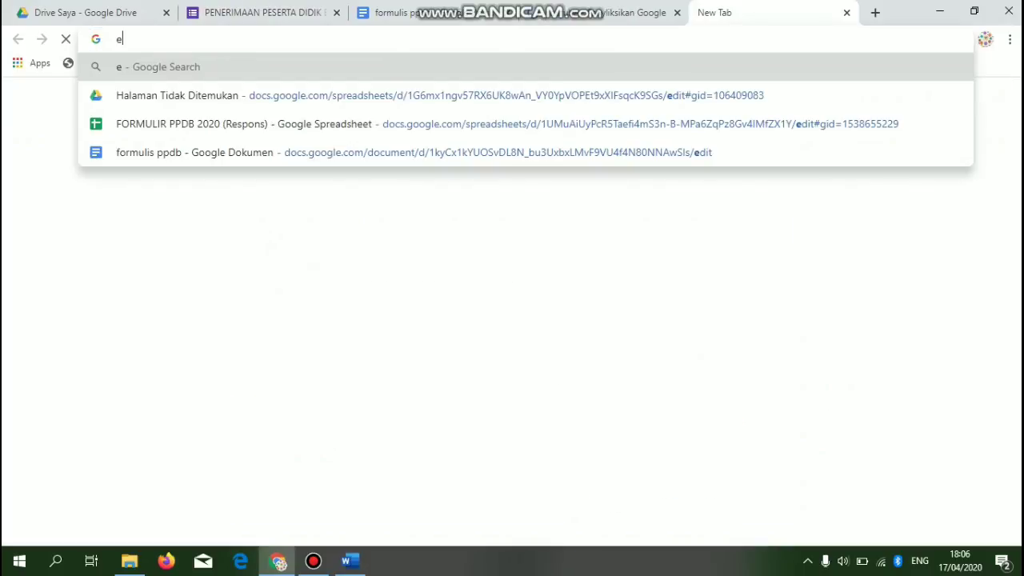
pyautogui.click(264, 13)
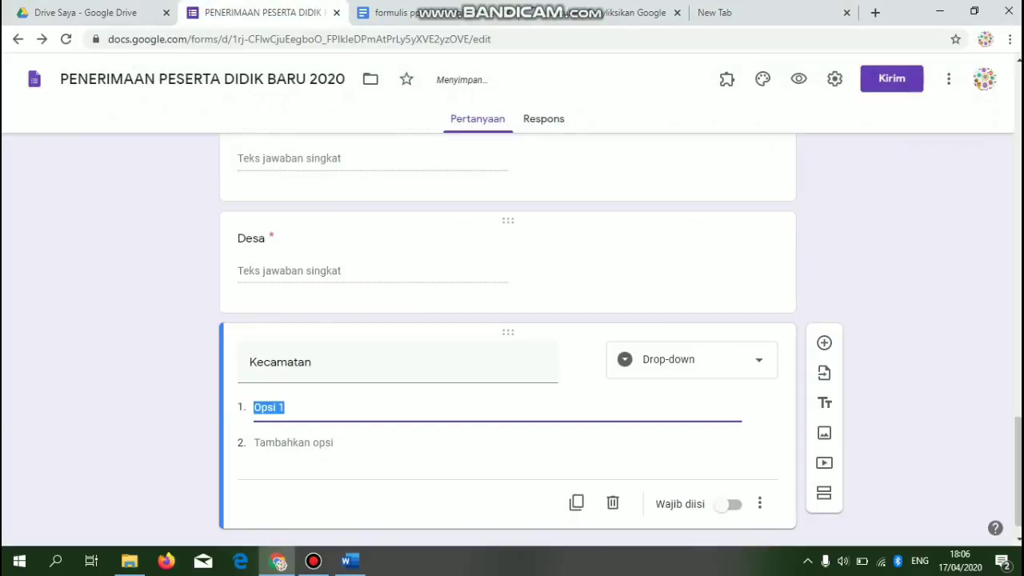
# - Enter options Terbanggi Besar, Seputih Agung, Gunung Sugih and Way Pengubuhan
pyautogui.write('Ter')
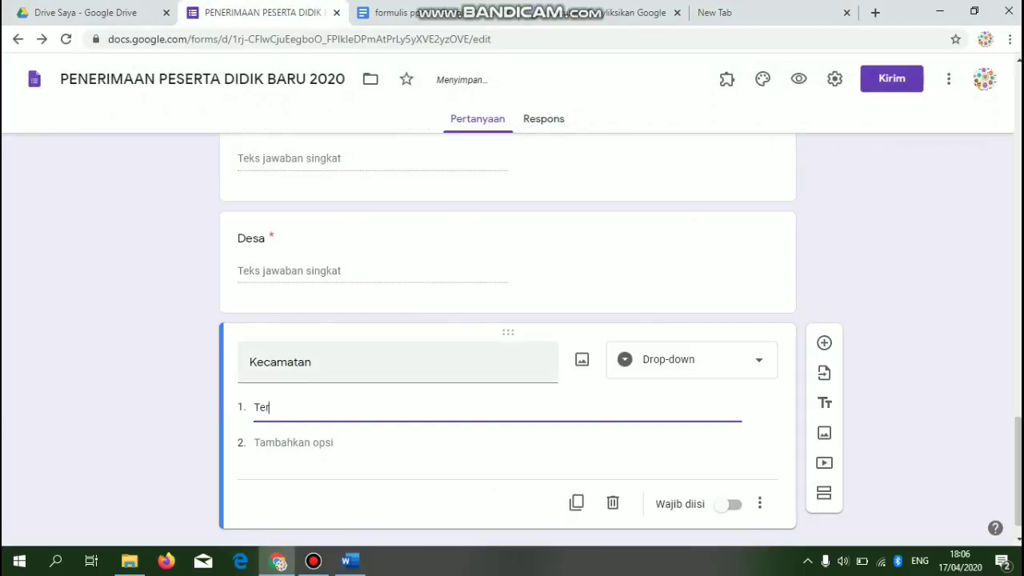
pyautogui.write('banggi Brsa')
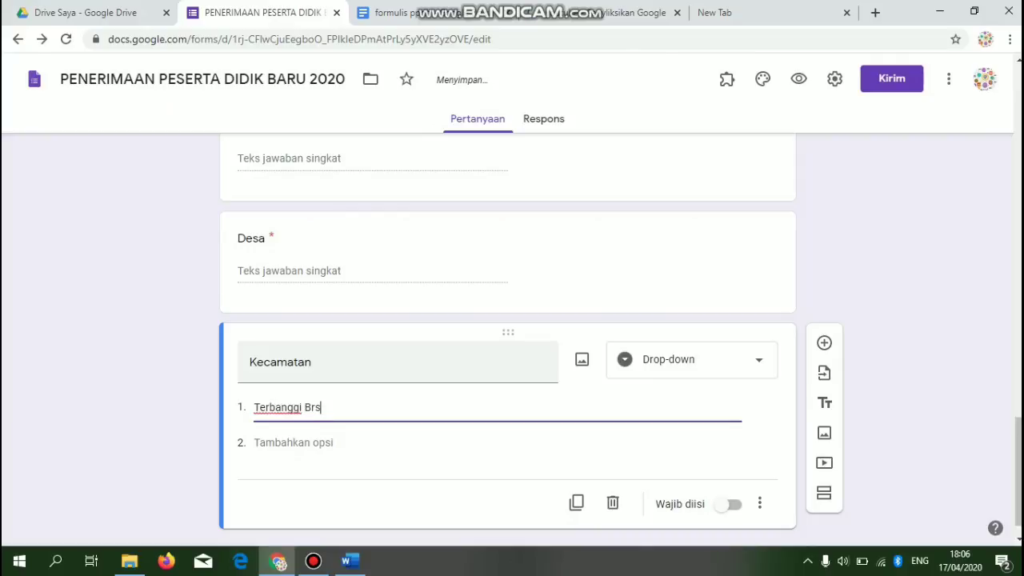
pyautogui.press('BackSpace')
pyautogui.press('BackSpace')
pyautogui.press('BackSpace')
pyautogui.write('esar')
pyautogui.press('Return')
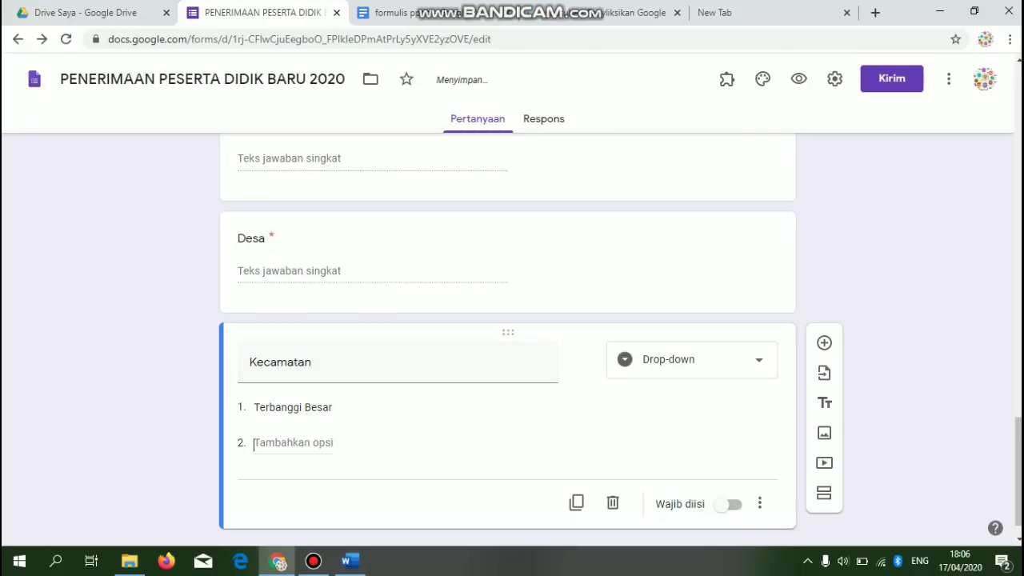
pyautogui.write('Sepu')
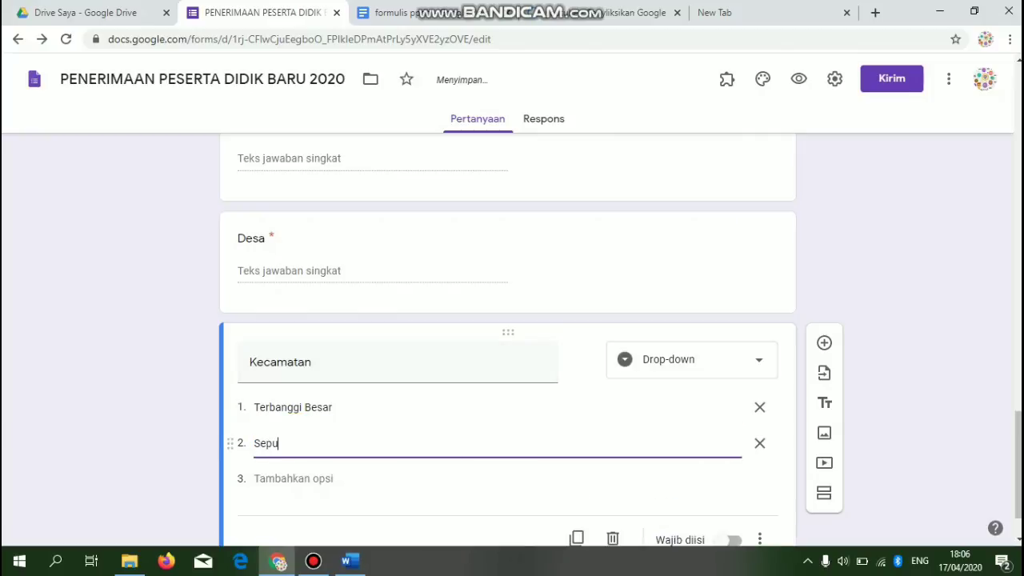
pyautogui.write('tih Agung')
pyautogui.press('Return')
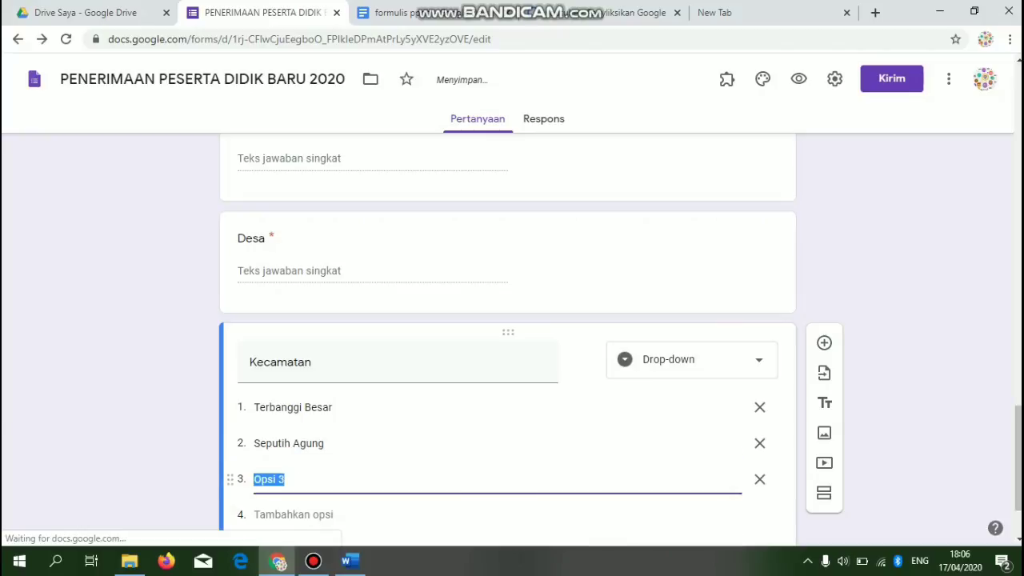
pyautogui.write('Gunung Sugih')
pyautogui.press('Return')
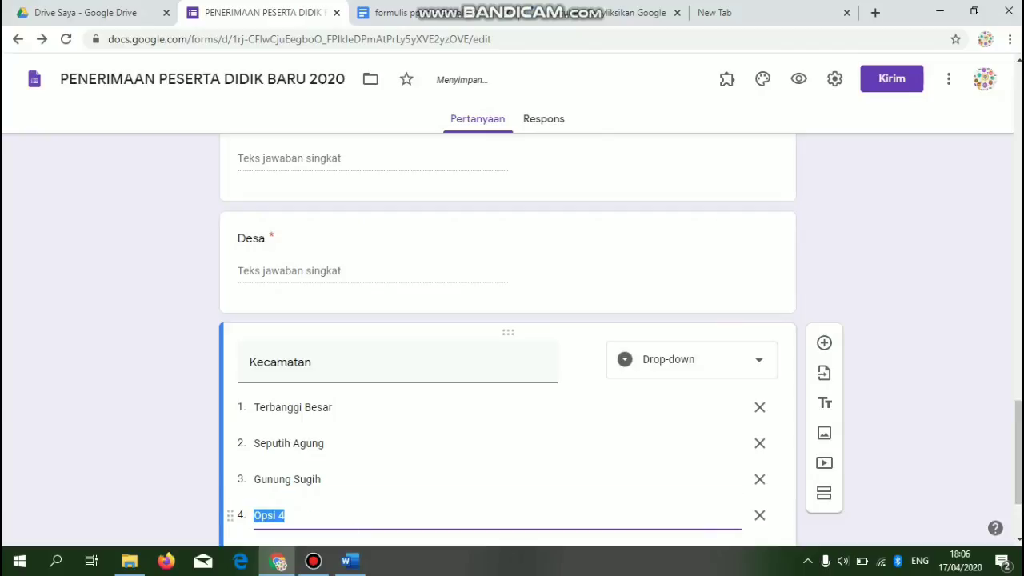
pyautogui.write('EWay')
pyautogui.press('BackSpace')
pyautogui.write('y P')
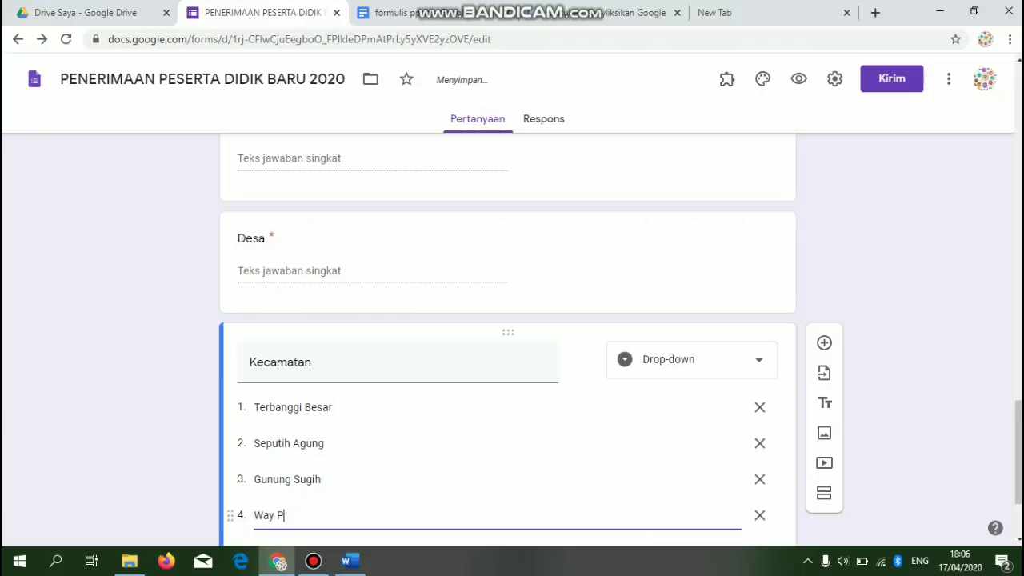
pyautogui.write('engubuhan')
# - Make Kecamatan required and add a blank question below it
pyautogui.scroll(-2, 824, 462)
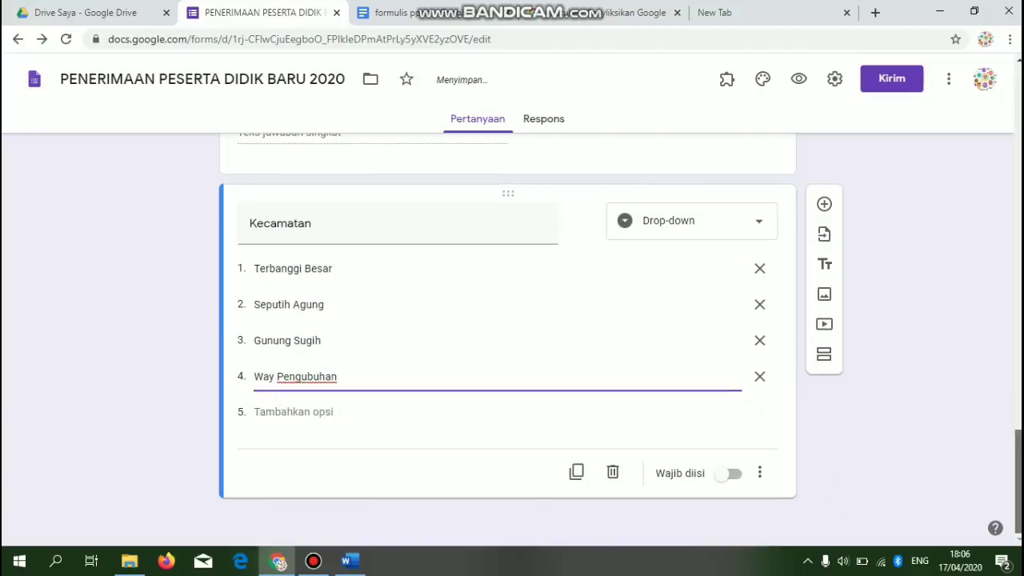
pyautogui.click(733, 473)
pyautogui.click(824, 204)
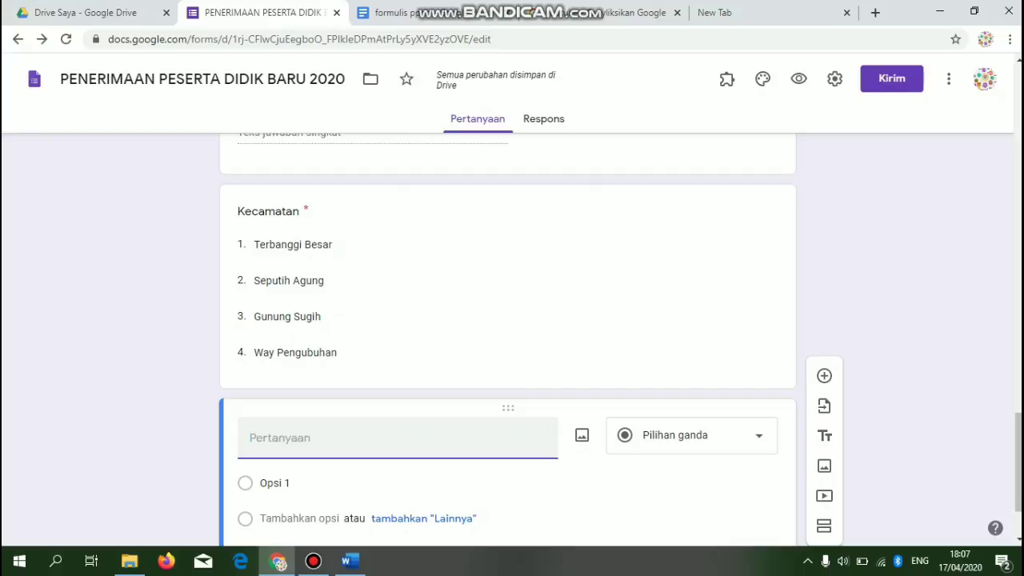
# - Create a required Kabupaten checkbox question with the option Lampung Tengah, then view formulis ppdb
pyautogui.click(406, 13)
pyautogui.click(271, 13)
pyautogui.write('Kabu')
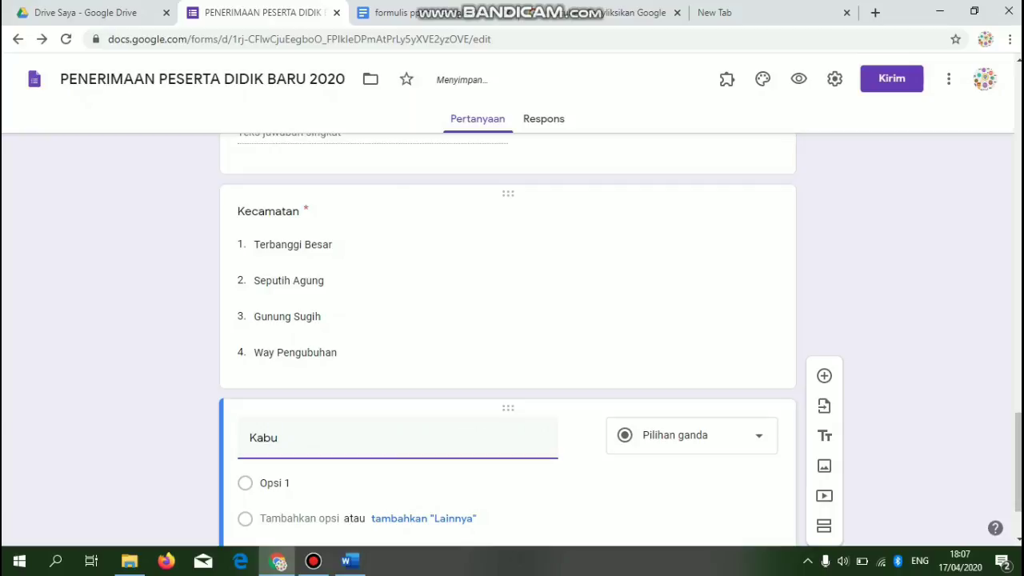
pyautogui.write('paten')
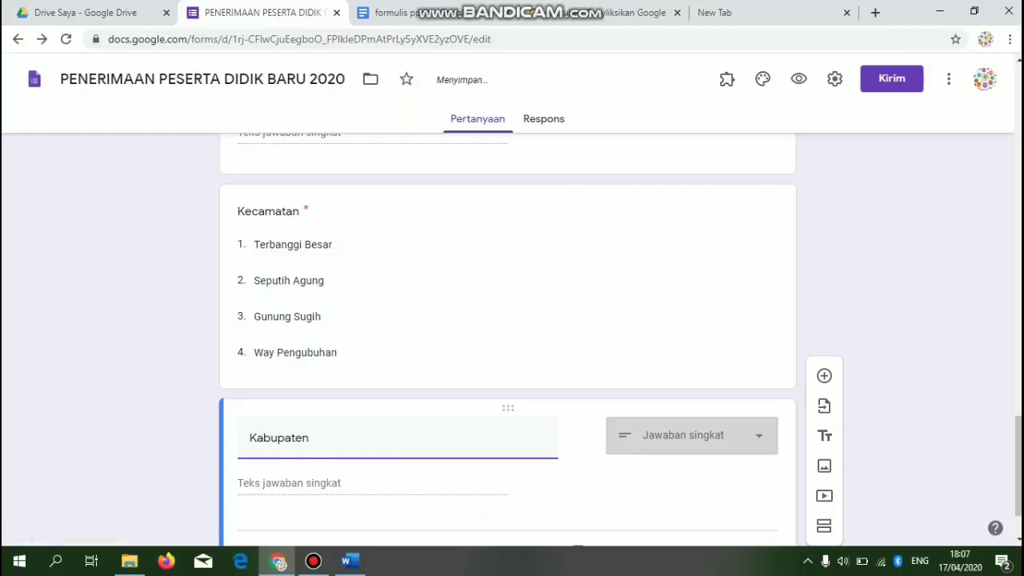
pyautogui.click(693, 436)
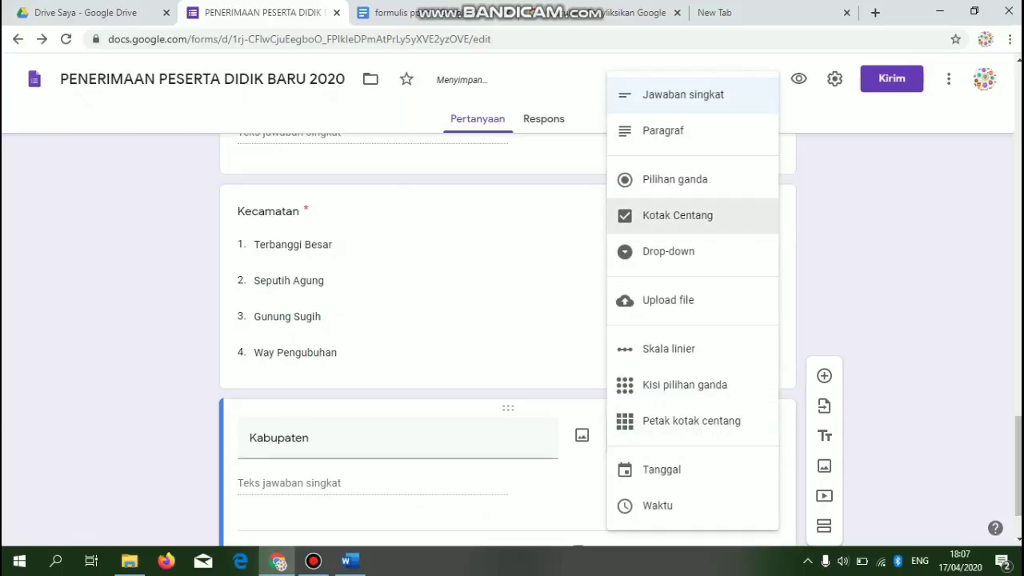
pyautogui.click(677, 215)
pyautogui.write('Lampung Ten')
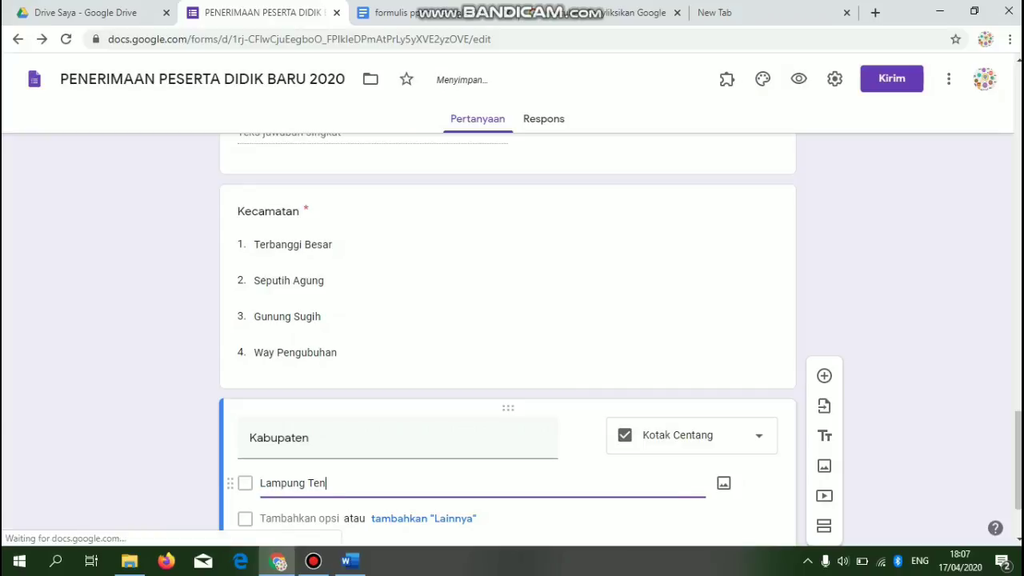
pyautogui.write('gah')
pyautogui.scroll(-2, 508, 336)
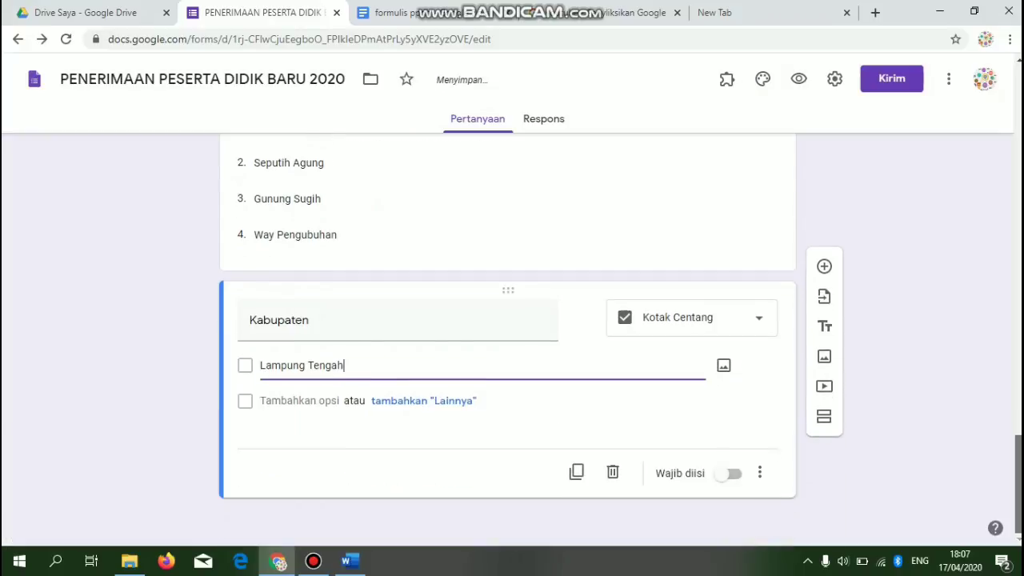
pyautogui.click(730, 473)
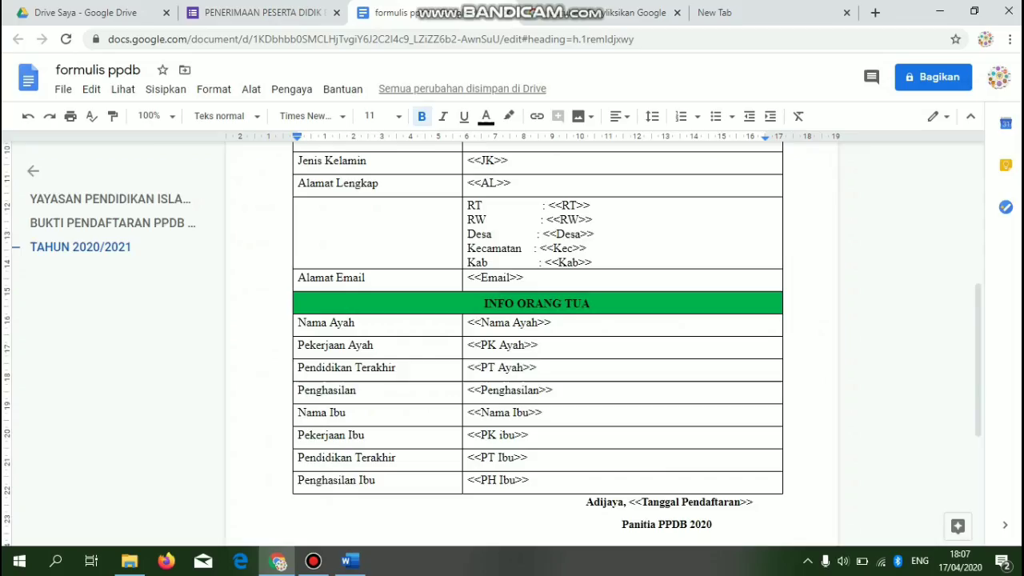
pyautogui.click(436, 13)
# - Add the required short-answer question 'Alamat Email (Harus Aktif)' below Kabupaten
pyautogui.click(264, 13)
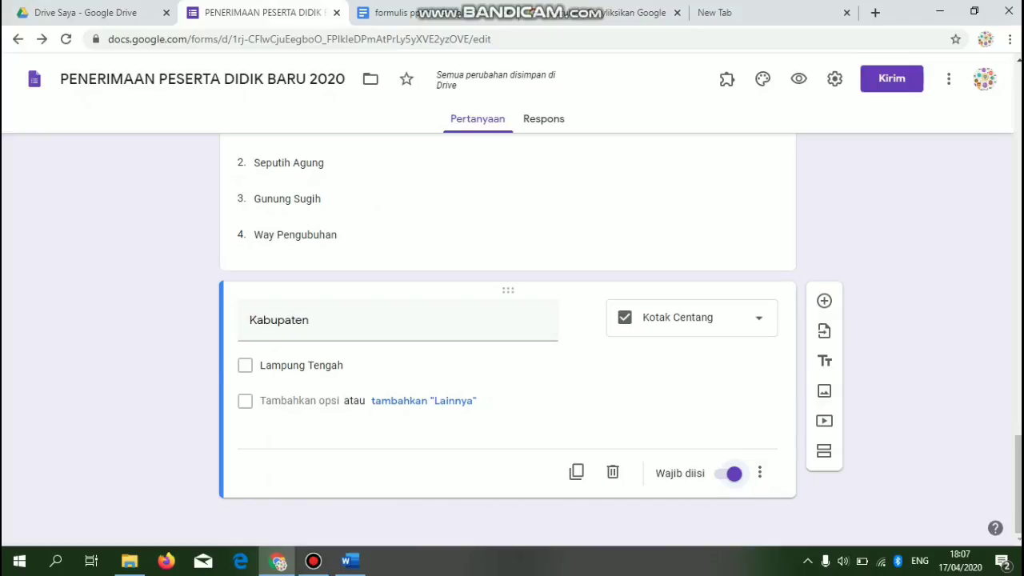
pyautogui.click(824, 301)
pyautogui.write('Alamat E')
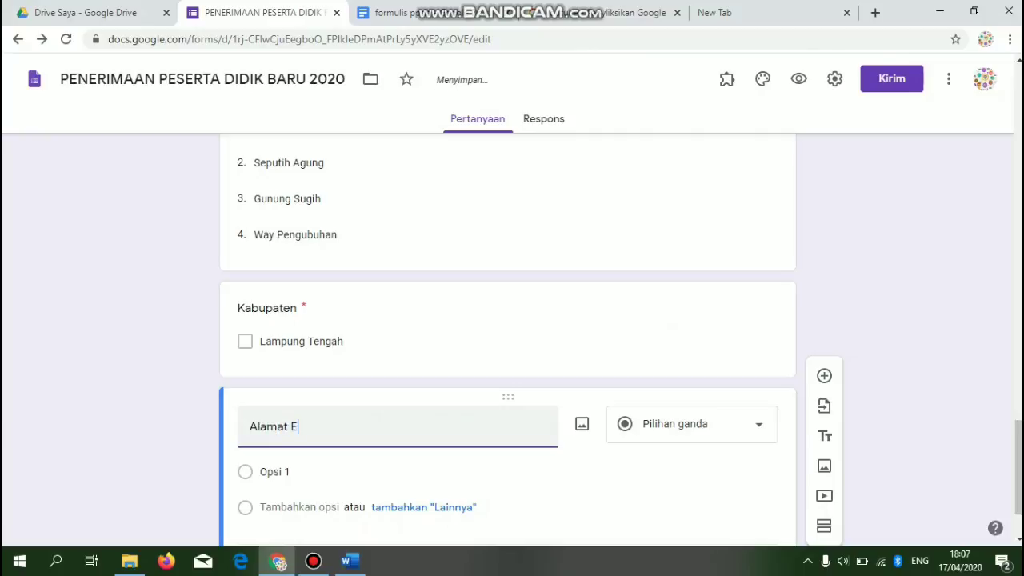
pyautogui.write('mail (H')
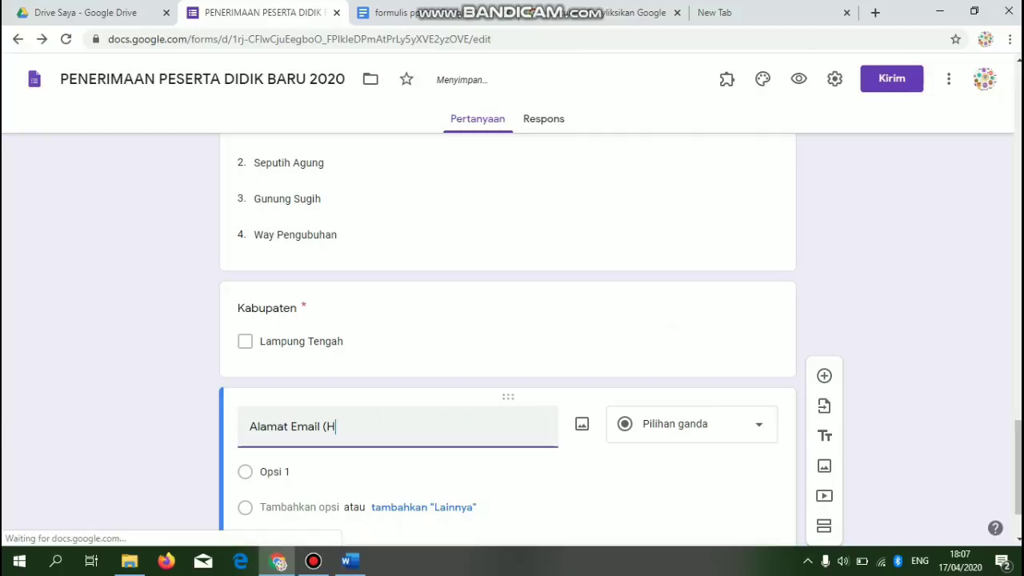
pyautogui.write('arus Aktif)')
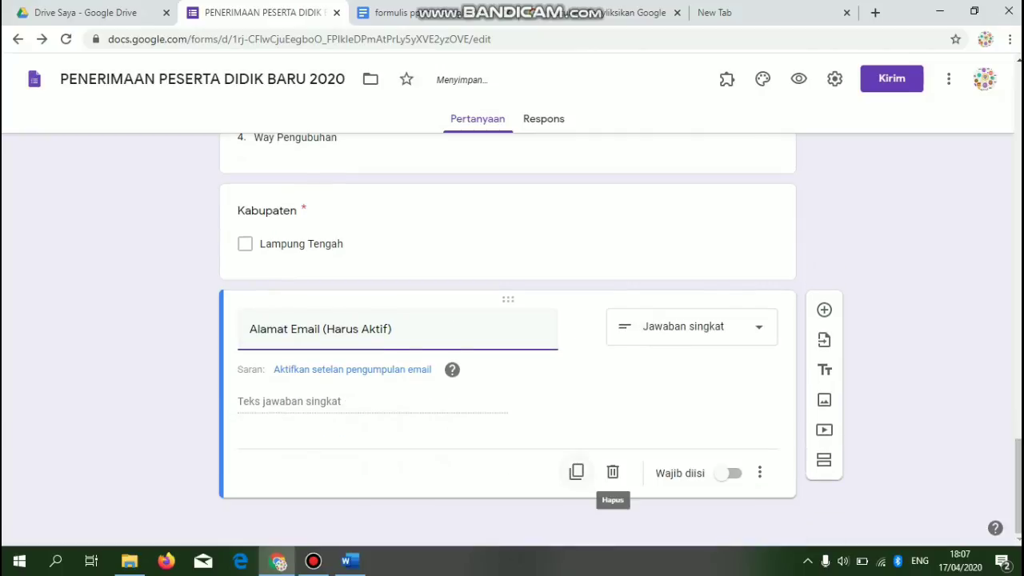
pyautogui.click(730, 473)
# - Add response validation so the email question accepts only text that is an email address
pyautogui.click(759, 473)
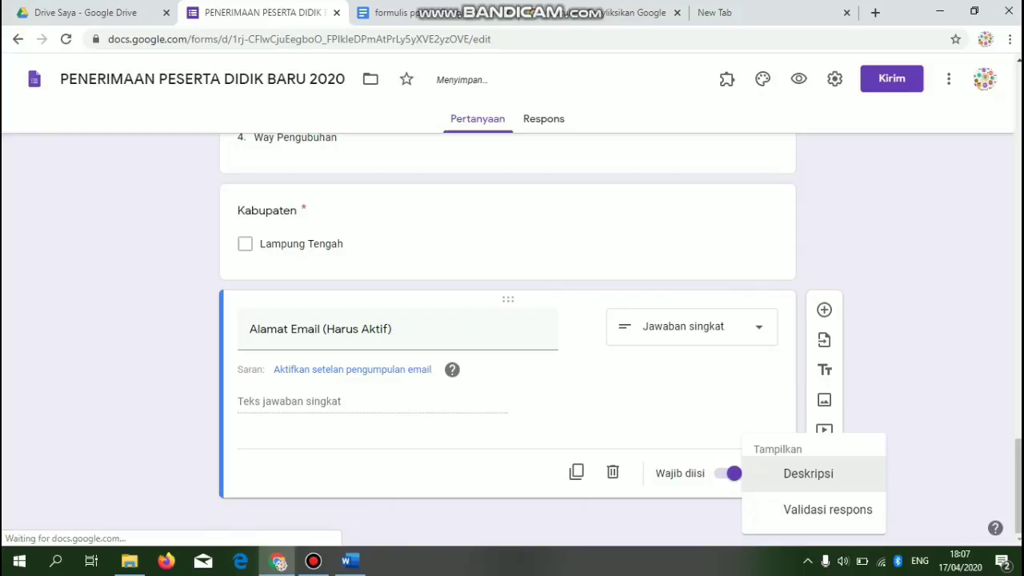
pyautogui.click(826, 508)
pyautogui.click(293, 445)
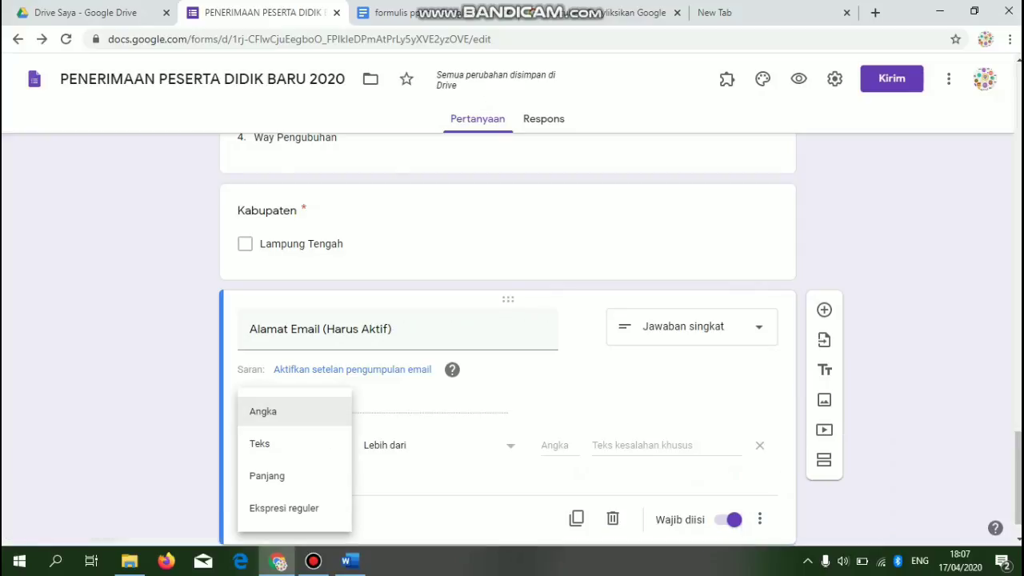
pyautogui.click(262, 443)
pyautogui.click(396, 445)
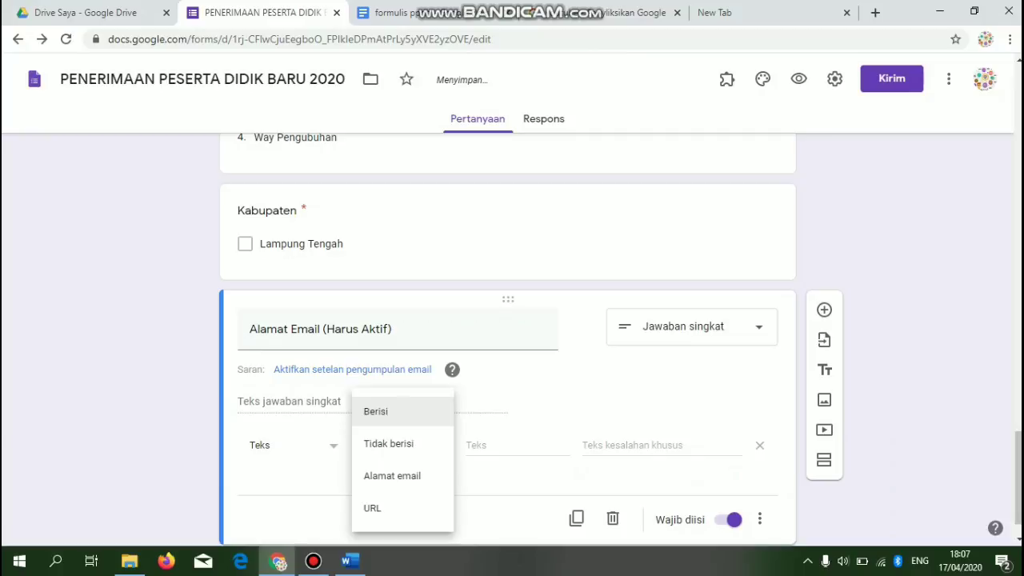
pyautogui.click(392, 475)
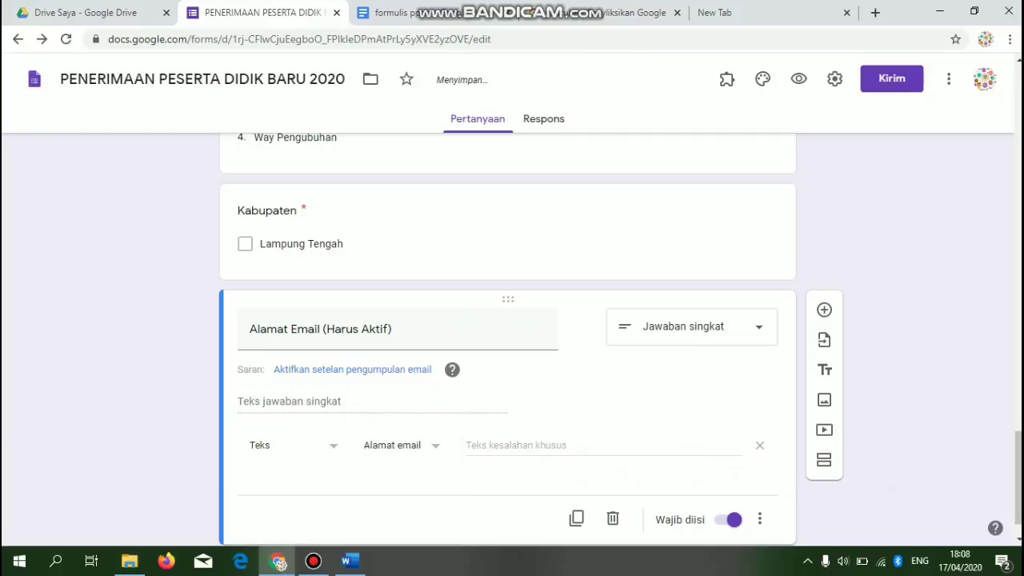
pyautogui.moveTo(1019, 480)
pyautogui.mouseDown()
pyautogui.moveTo(1018, 357)
pyautogui.moveTo(1019, 490)
pyautogui.mouseUp()
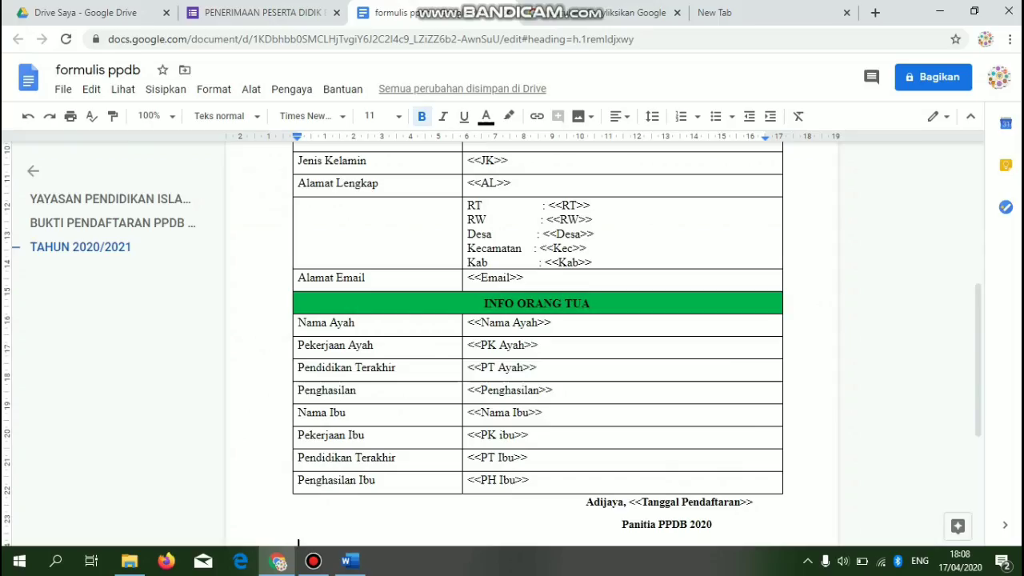
# - After checking formulis ppdb, add a third section after the email question
pyautogui.click(417, 12)
pyautogui.click(256, 12)
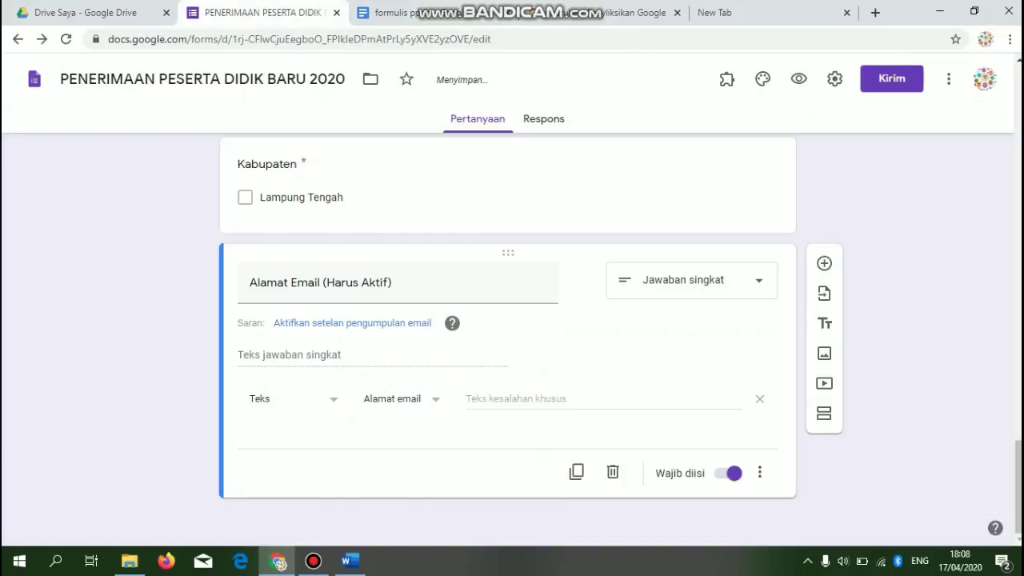
pyautogui.click(825, 413)
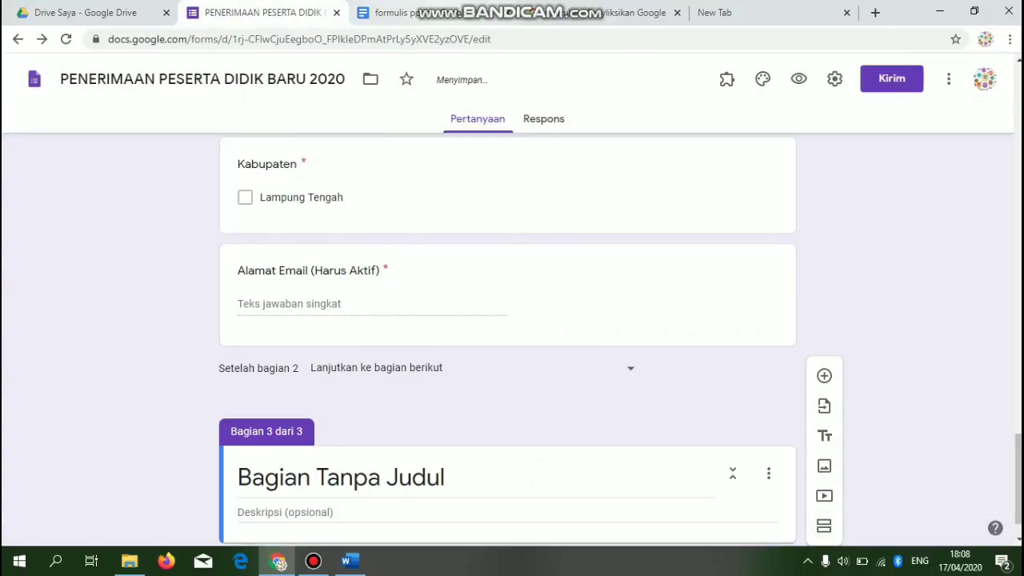
# - Compare the formulis ppdb parent fields against the form's third section, switching between tabs
pyautogui.click(412, 12)
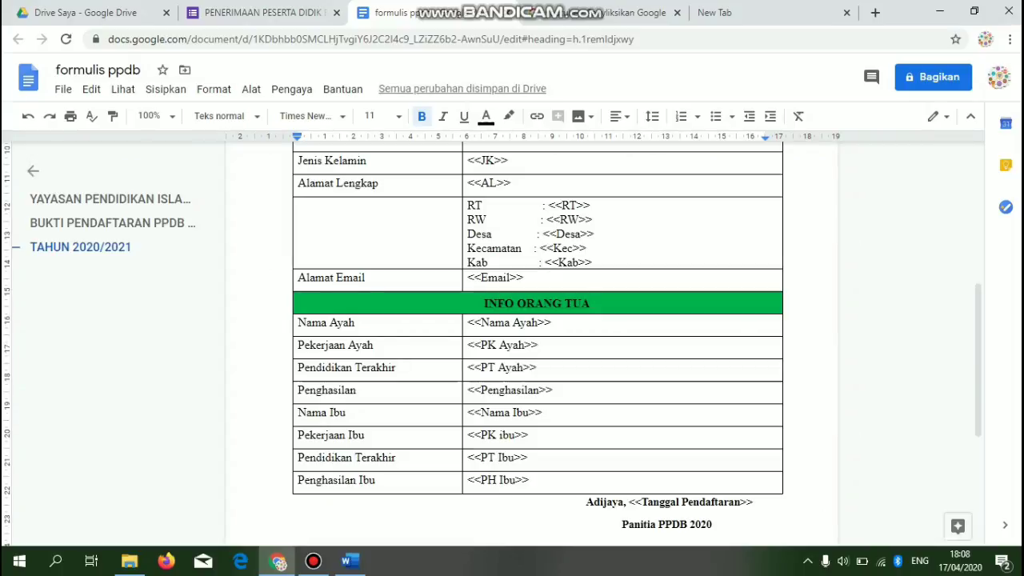
pyautogui.hotkey('ctrl', 'shift', 'Tab')
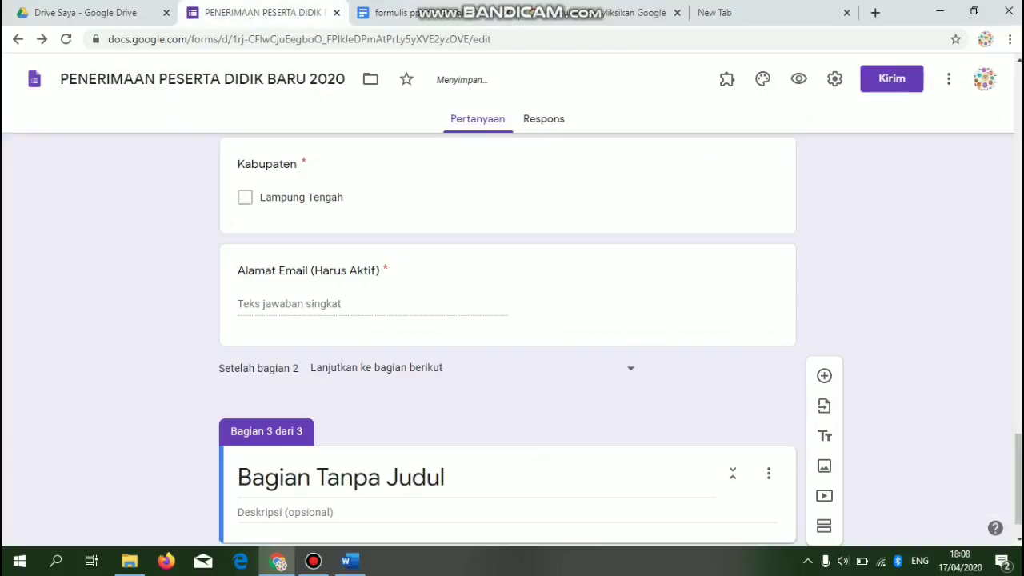
pyautogui.hotkey('ctrl', 'Tab')
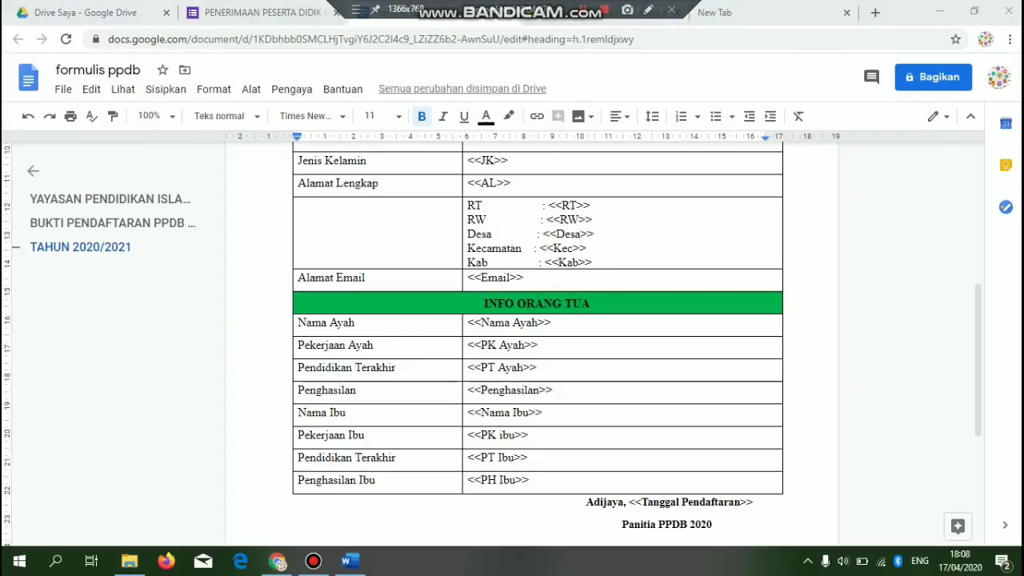
pyautogui.click(264, 13)
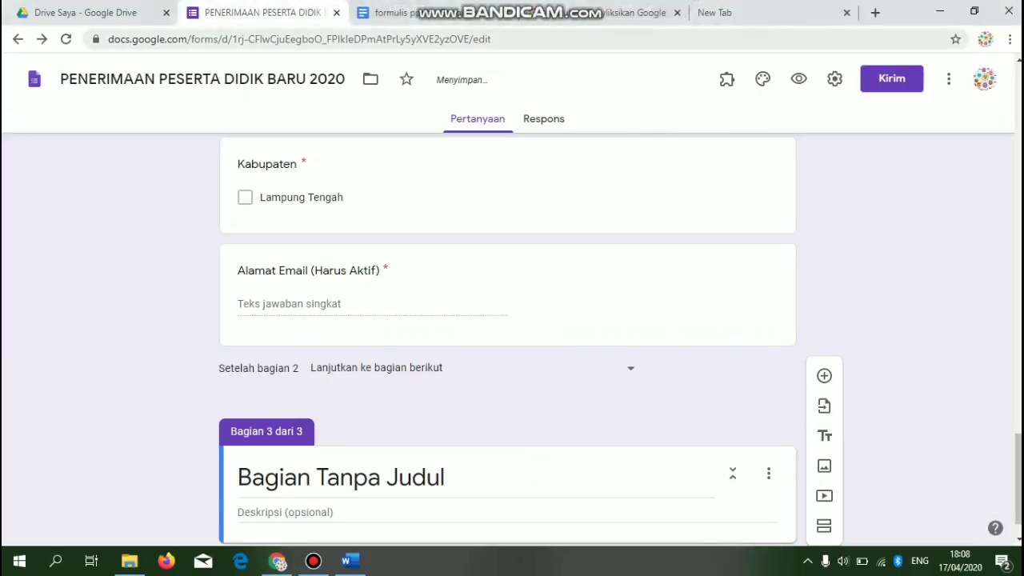
pyautogui.click(408, 13)
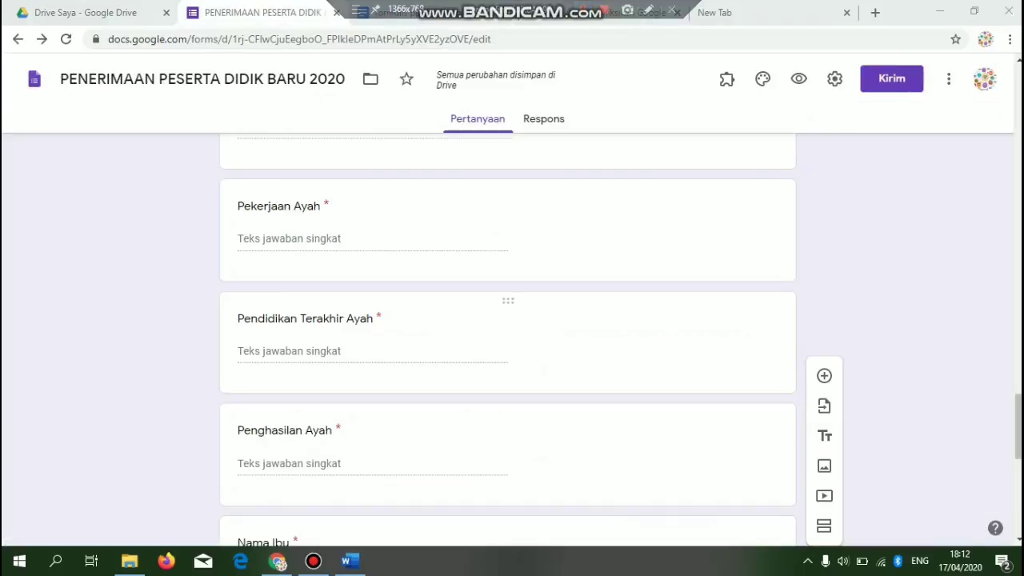
pyautogui.hotkey('ctrl', 'Tab')
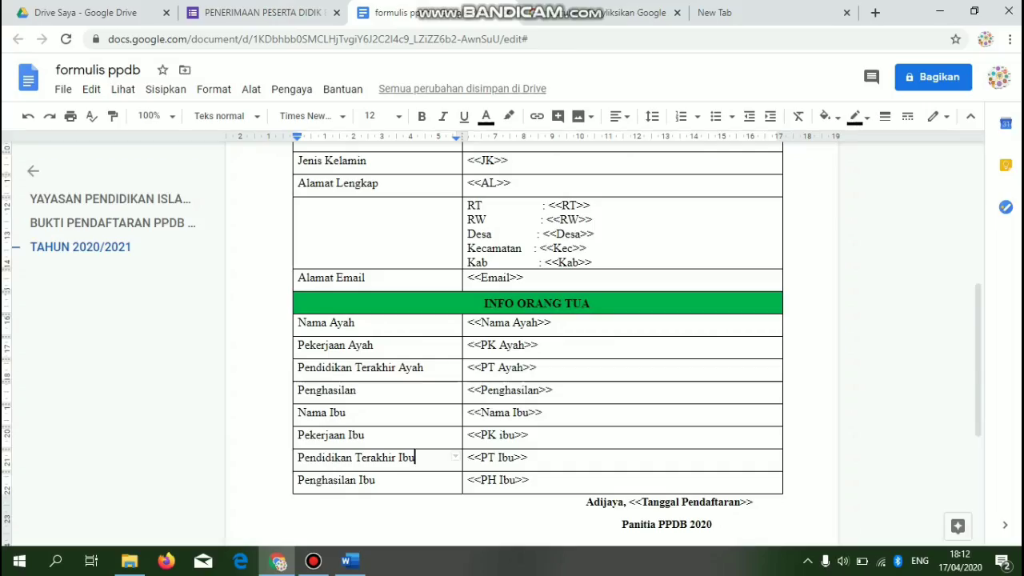
pyautogui.hotkey('ctrl', 'shift', 'Tab')
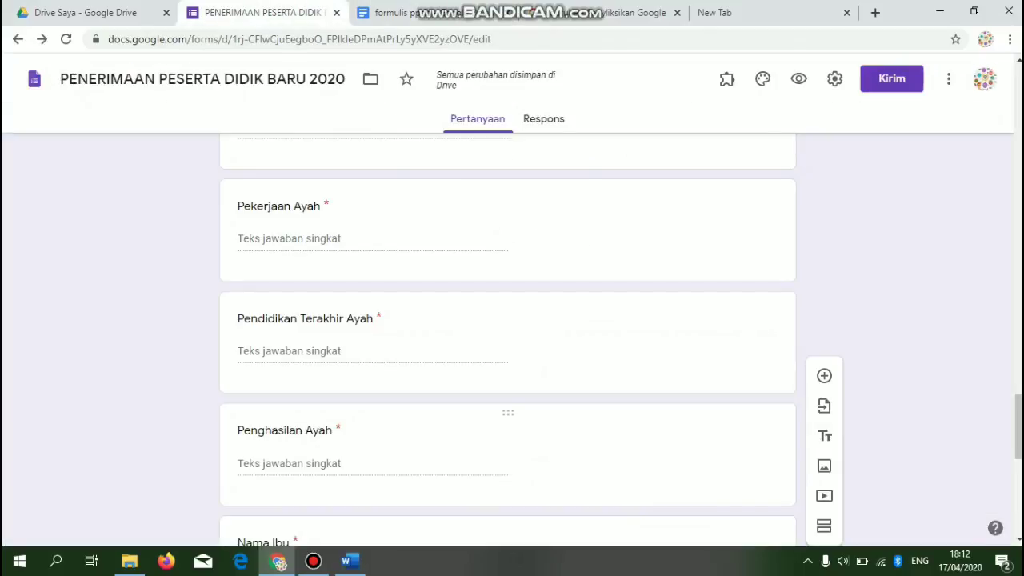
pyautogui.hotkey('ctrl', 'Tab')
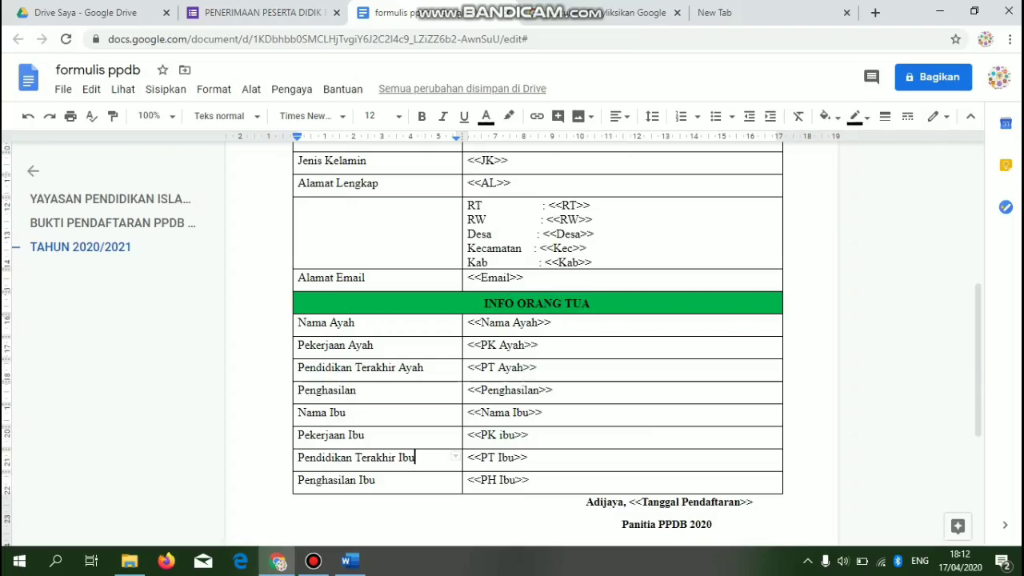
pyautogui.hotkey('ctrl', 'shift', 'Tab')
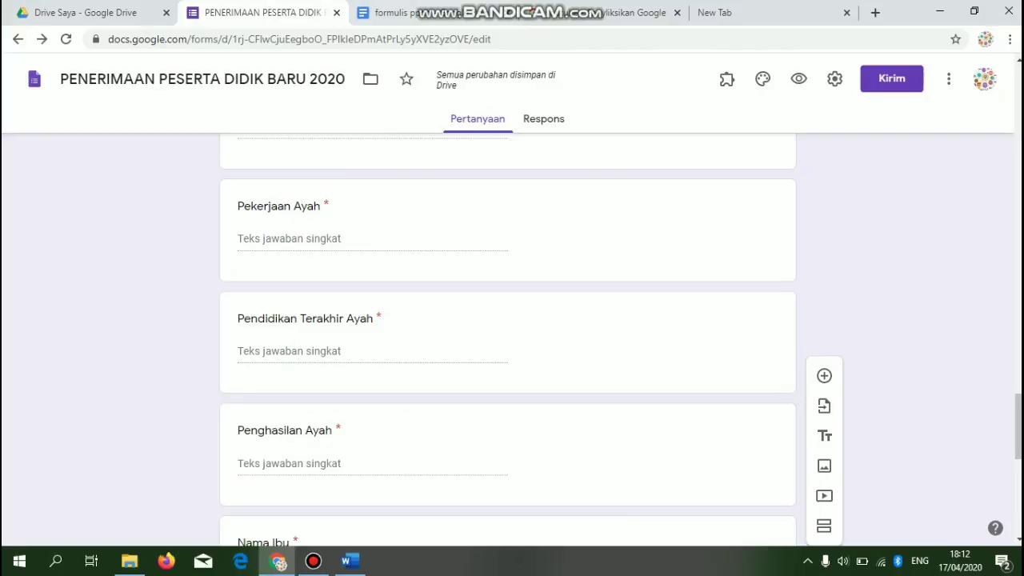
pyautogui.hotkey('ctrl', 'Tab')
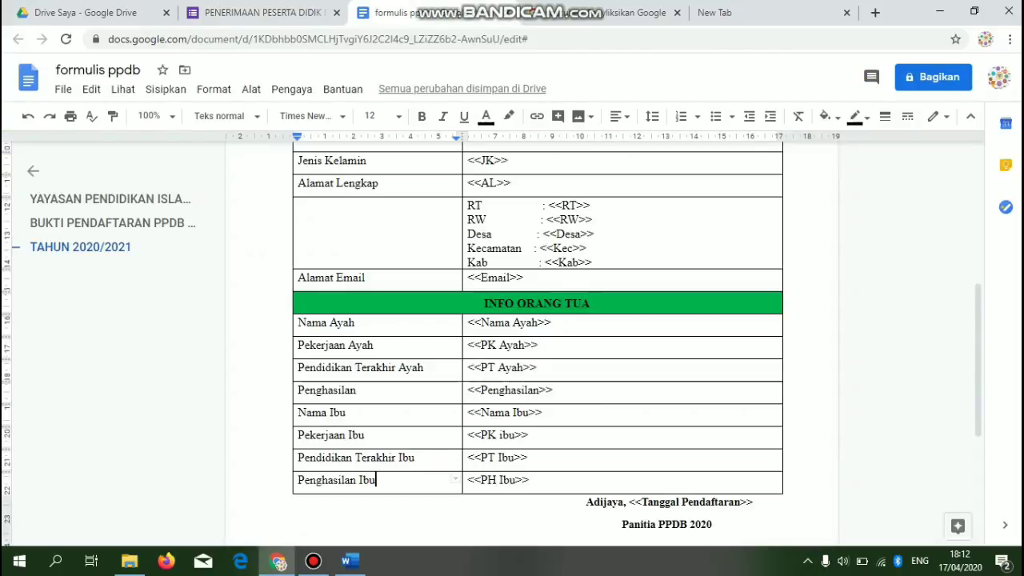
pyautogui.scroll(-1, 538, 336)
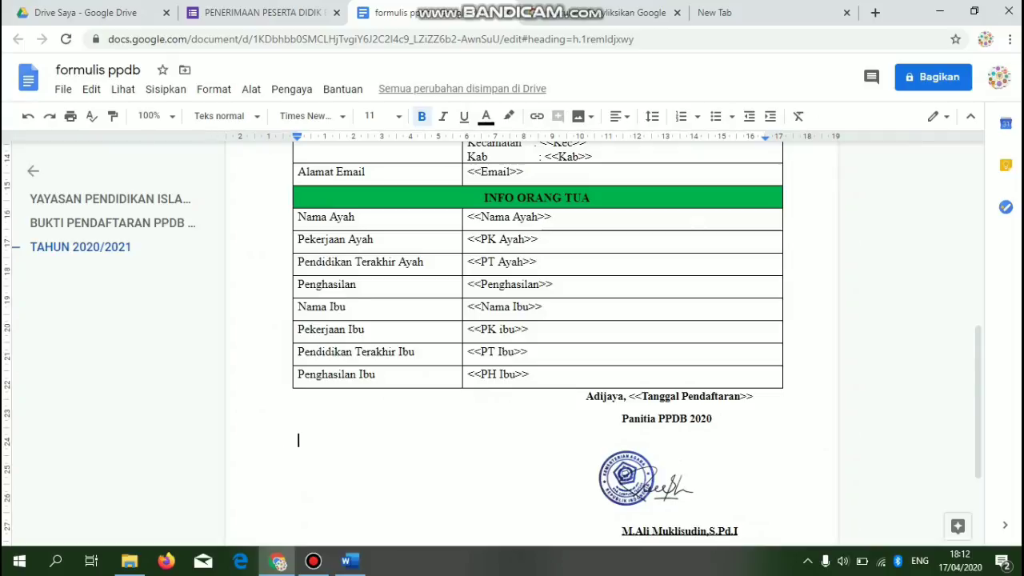
pyautogui.hotkey('ctrl', 'shift', 'Tab')
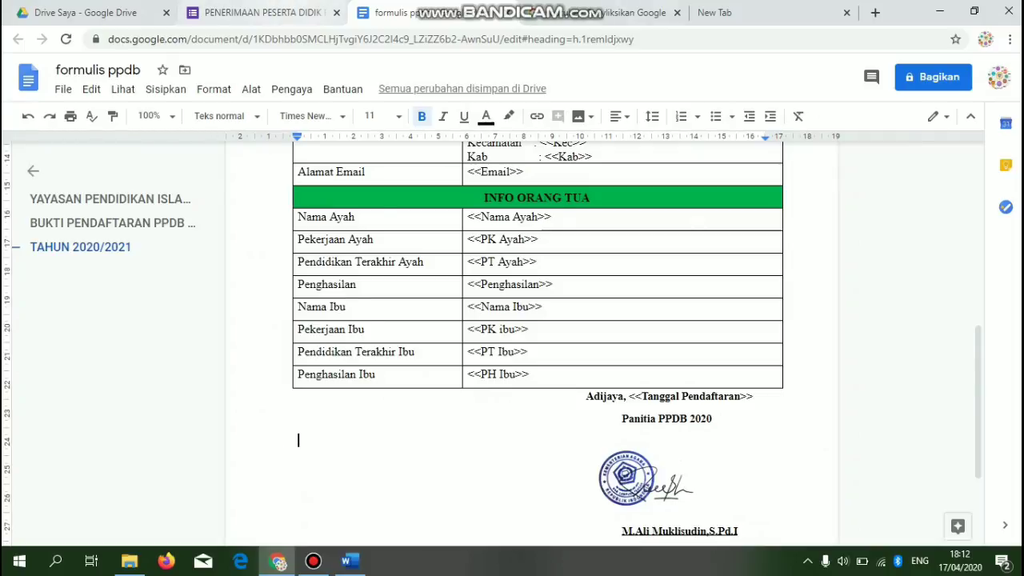
pyautogui.moveTo(1019, 427); pyautogui.dragTo(1019, 502)
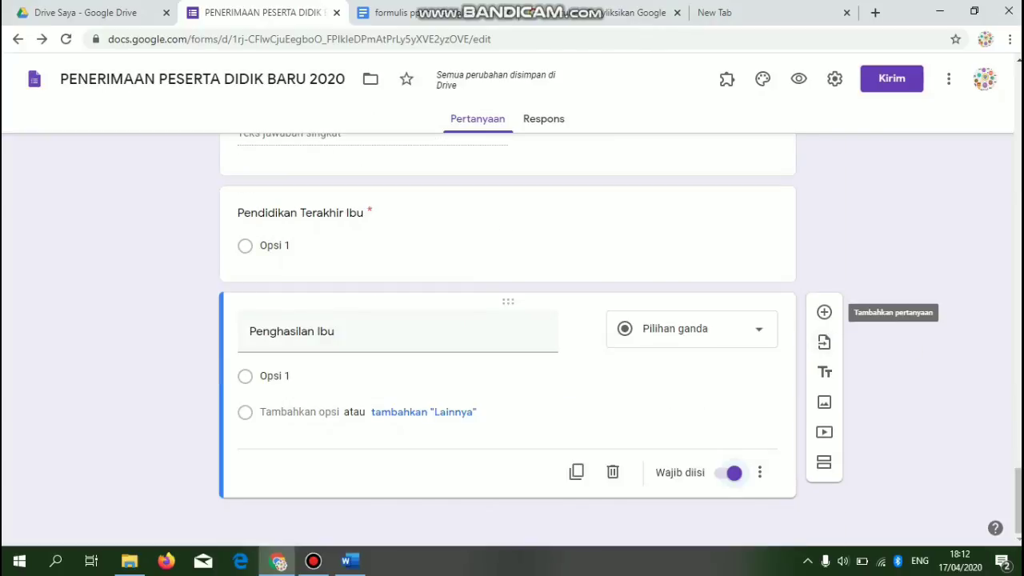
# - Add a question after Penghasilan Ibu titled 'Tanggal Pendaftaran Peserta didik'
pyautogui.click(825, 312)
pyautogui.write('Tanggal Pendaftran')
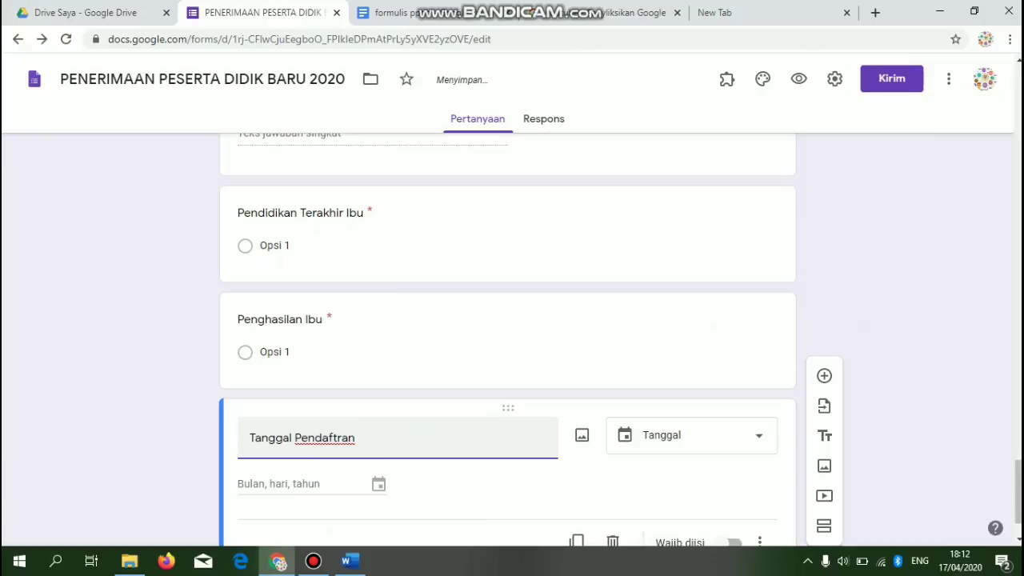
pyautogui.press('BackSpace')
pyautogui.press('BackSpace')
pyautogui.press('BackSpace')
pyautogui.press('BackSpace')
pyautogui.write('aran Peserta diidk')
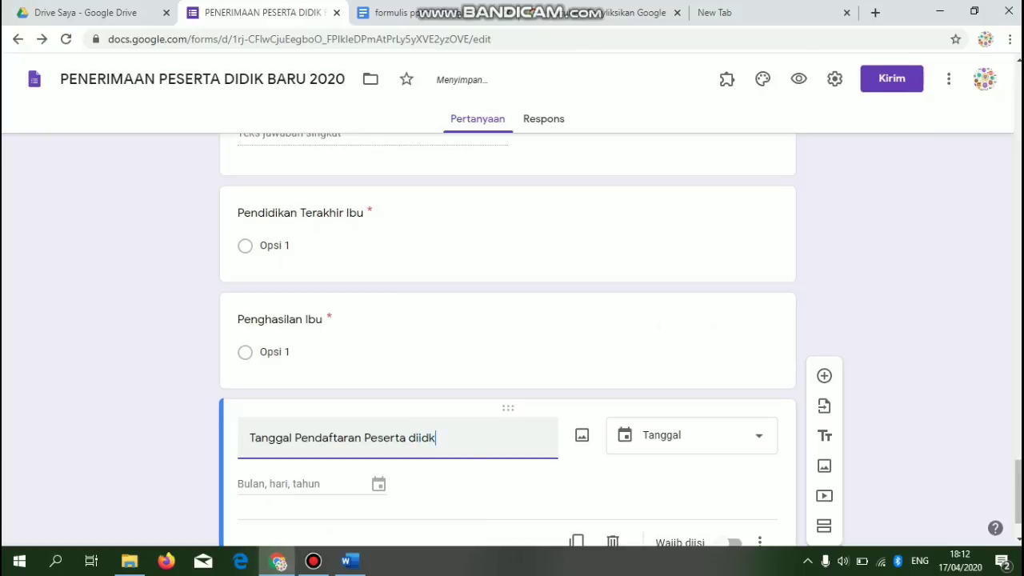
pyautogui.press('BackSpace')
pyautogui.press('BackSpace')
pyautogui.press('BackSpace')
pyautogui.write('dik')
# - Make the registration date question required, then recheck formulis ppdb and select its title
pyautogui.scroll(-1, 512, 336)
pyautogui.click(729, 472)
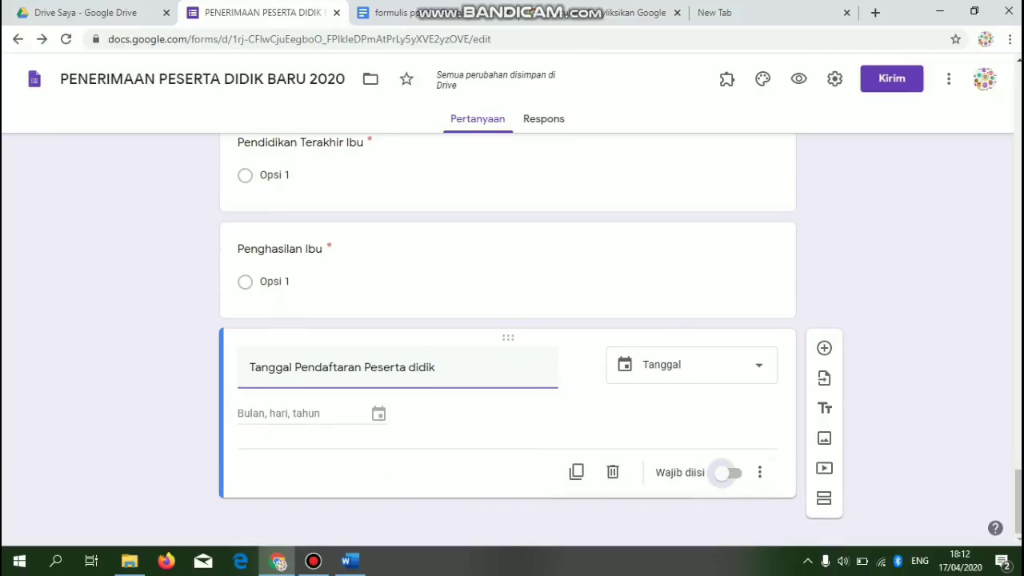
pyautogui.click(408, 12)
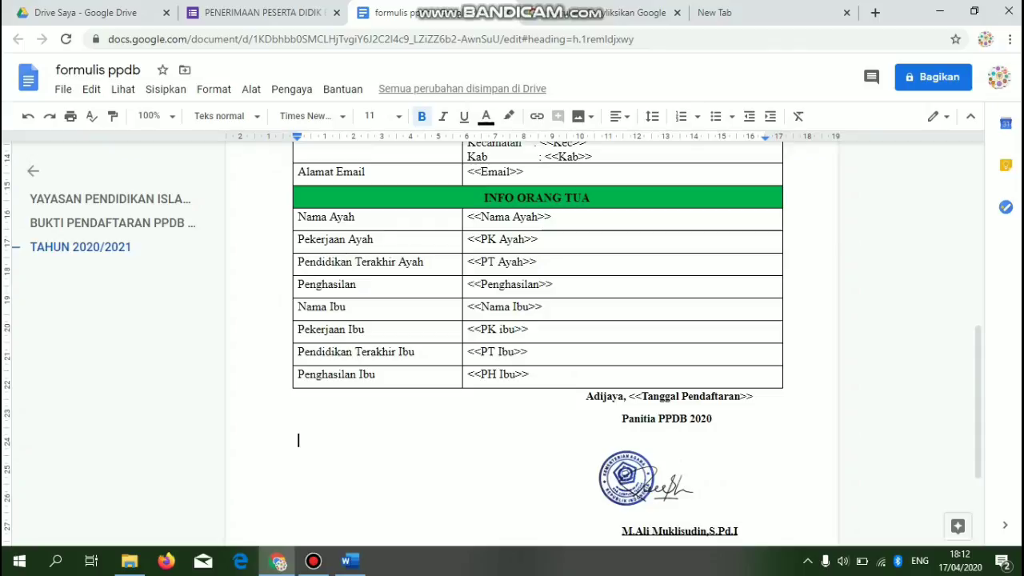
pyautogui.click(264, 13)
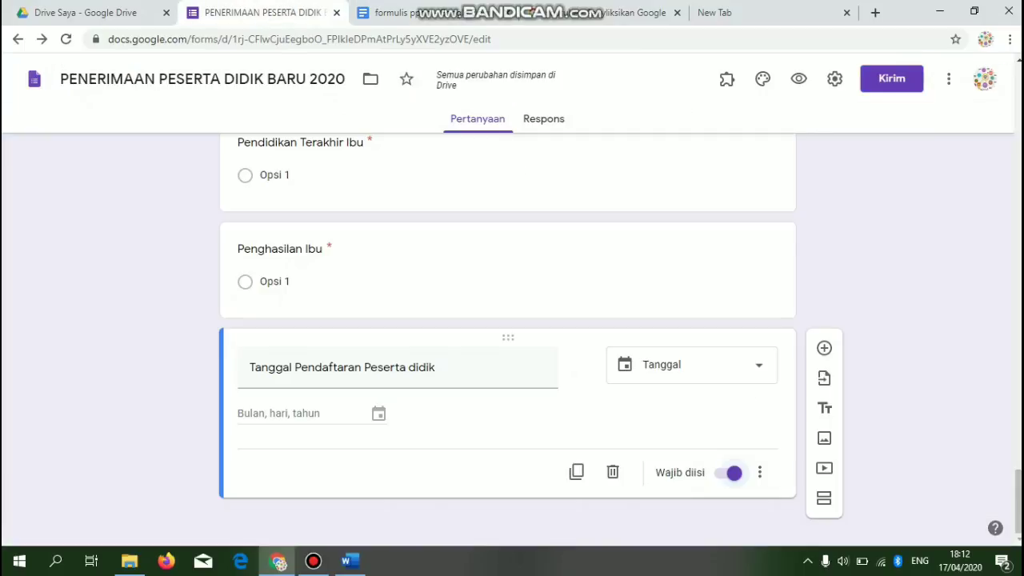
pyautogui.click(250, 368)
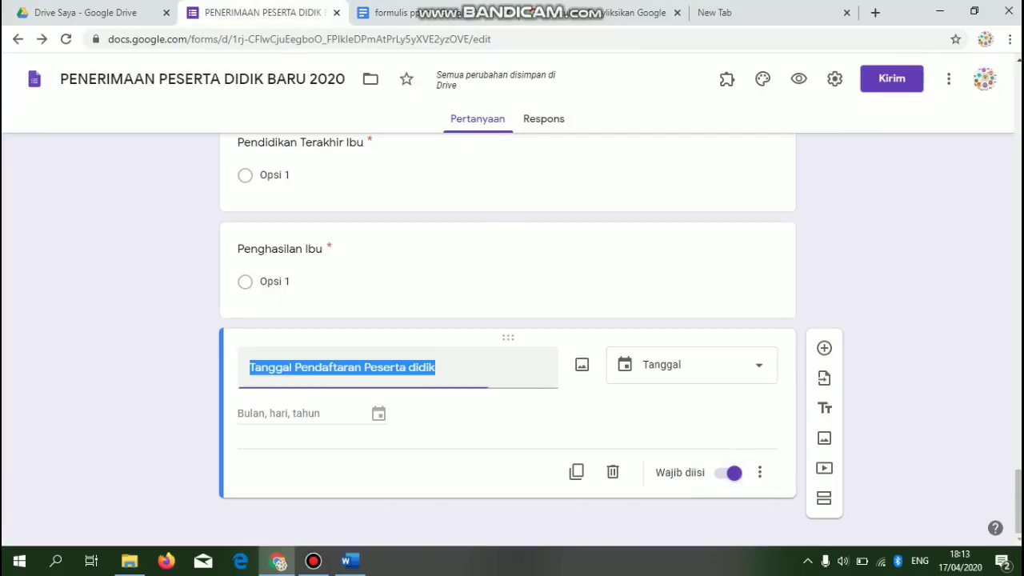
pyautogui.moveTo(1019, 502); pyautogui.dragTo(1019, 128)
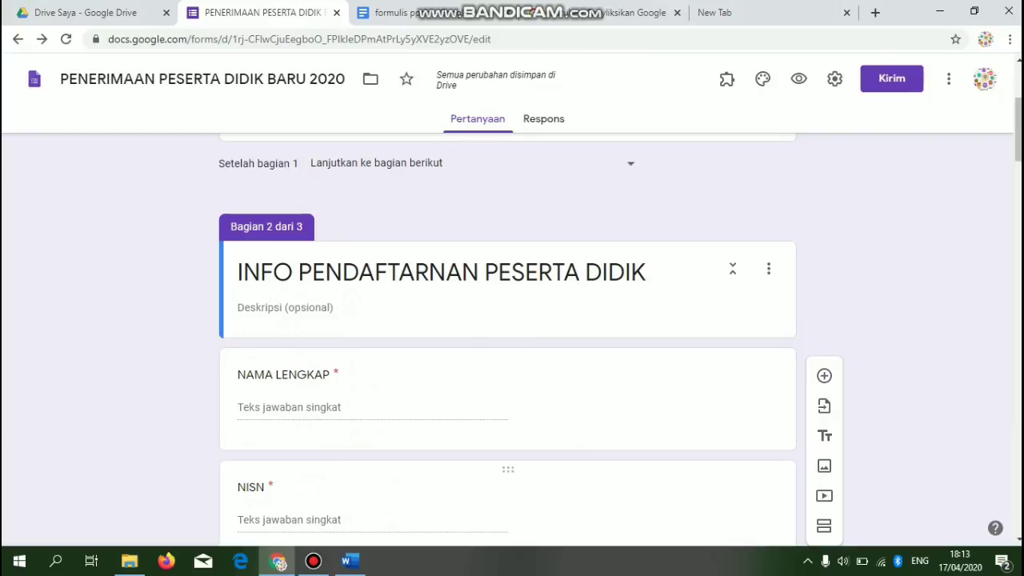
# - Cross-check the questions against formulis ppdb, then open the Respons page showing 0 tanggapan
pyautogui.click(612, 12)
pyautogui.click(436, 12)
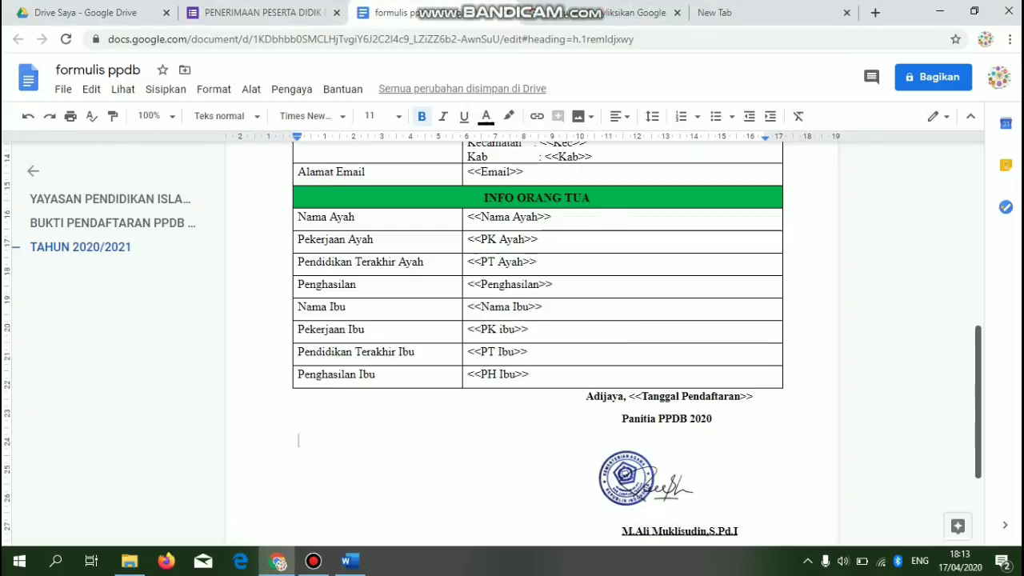
pyautogui.scroll(4, 532, 344)
pyautogui.click(264, 12)
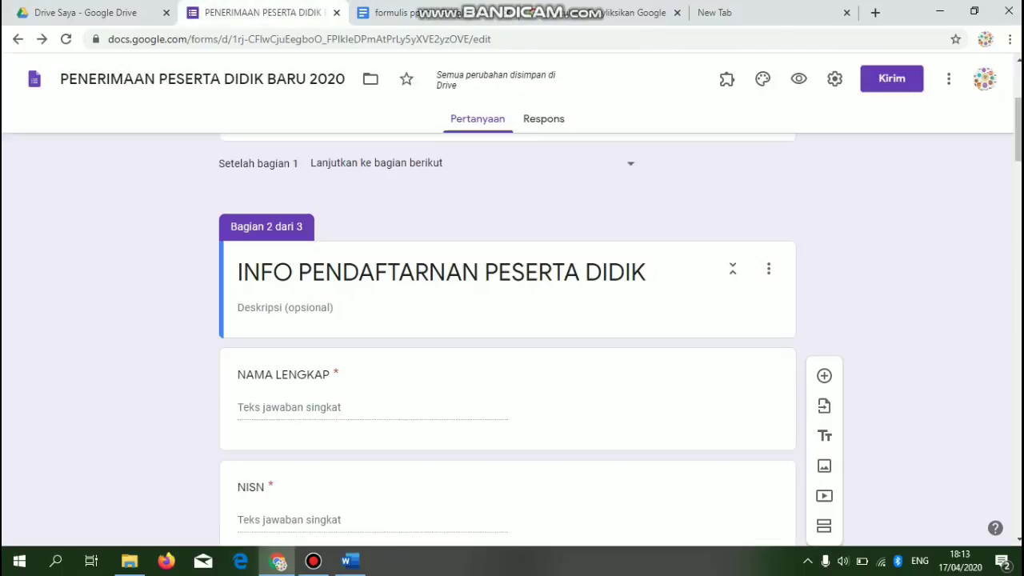
pyautogui.scroll(-20, 508, 340)
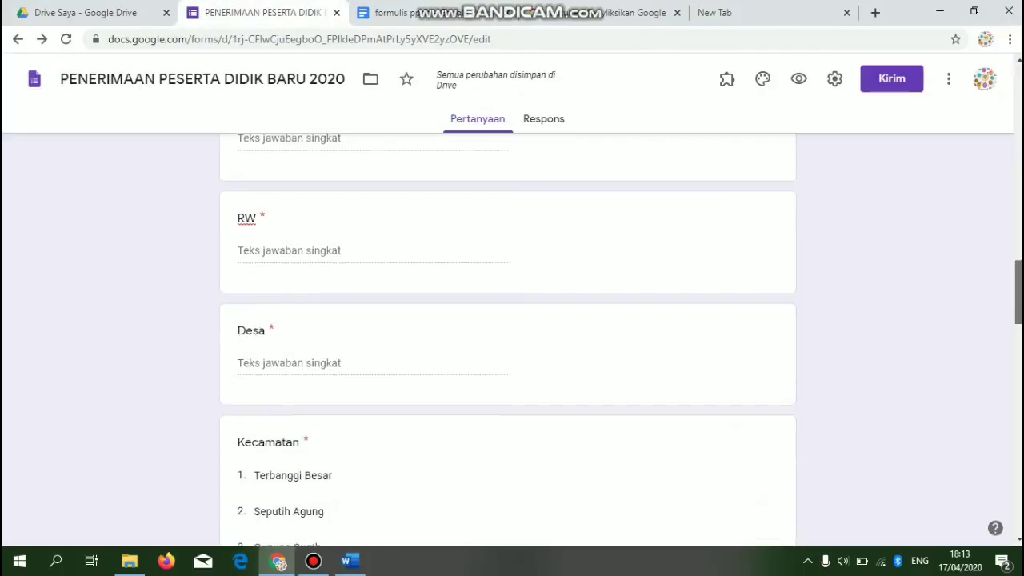
pyautogui.scroll(-2, 509, 340)
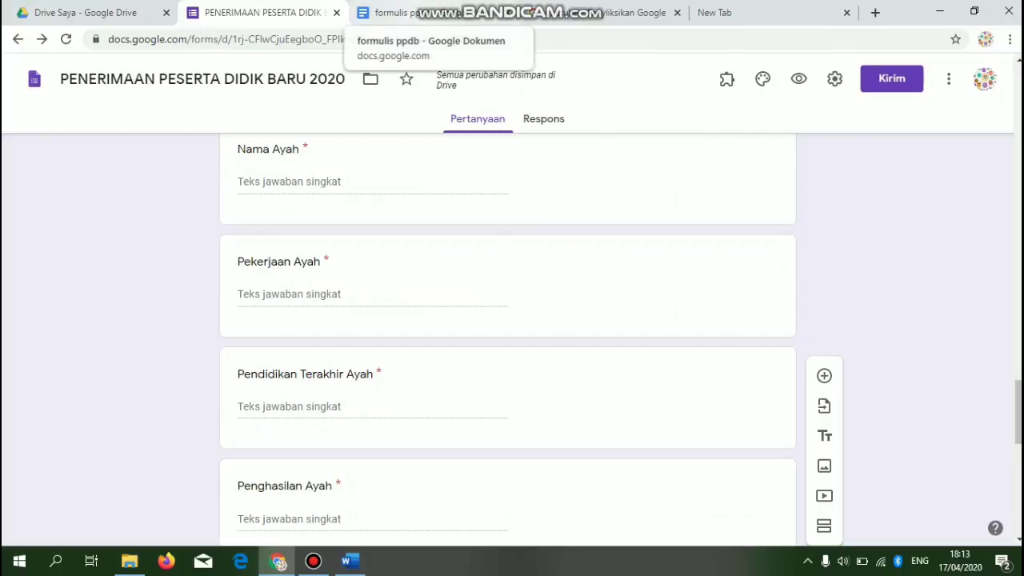
pyautogui.click(400, 12)
pyautogui.click(264, 12)
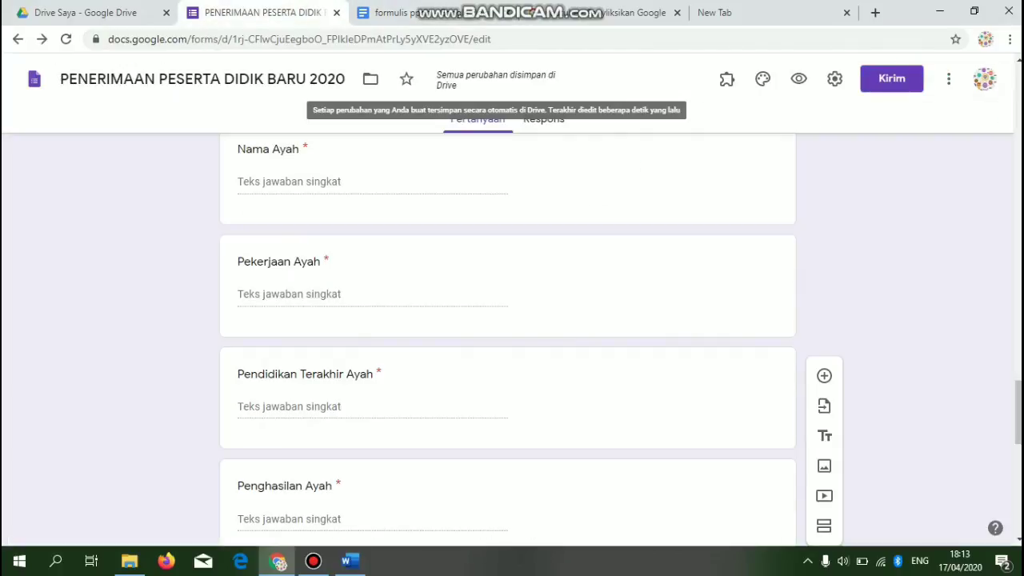
pyautogui.click(543, 118)
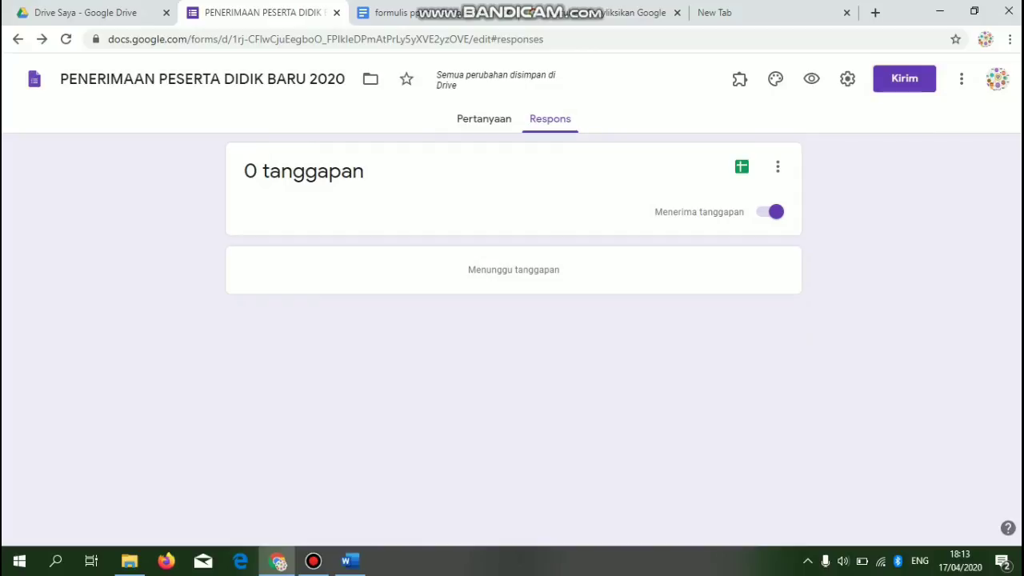
# - Create a new linked response spreadsheet with Buat, then check Drive Saya and return to Respons
pyautogui.click(741, 166)
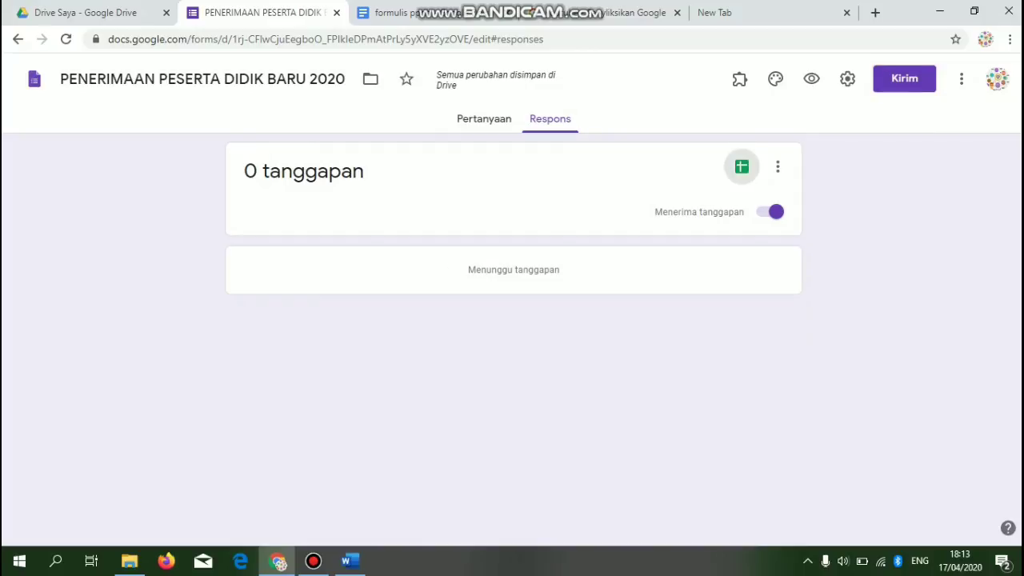
pyautogui.click(610, 162)
pyautogui.click(693, 278)
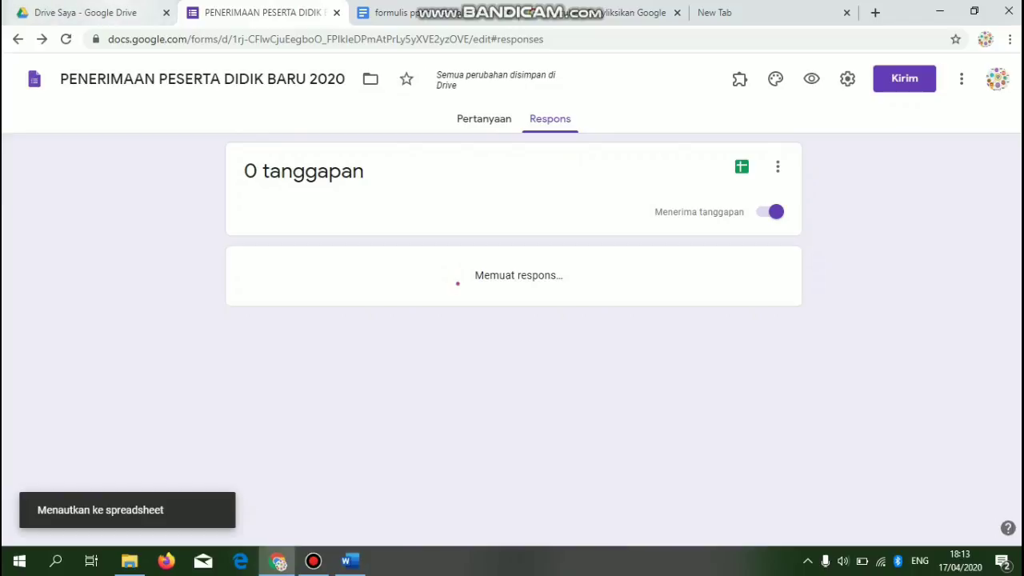
pyautogui.click(86, 12)
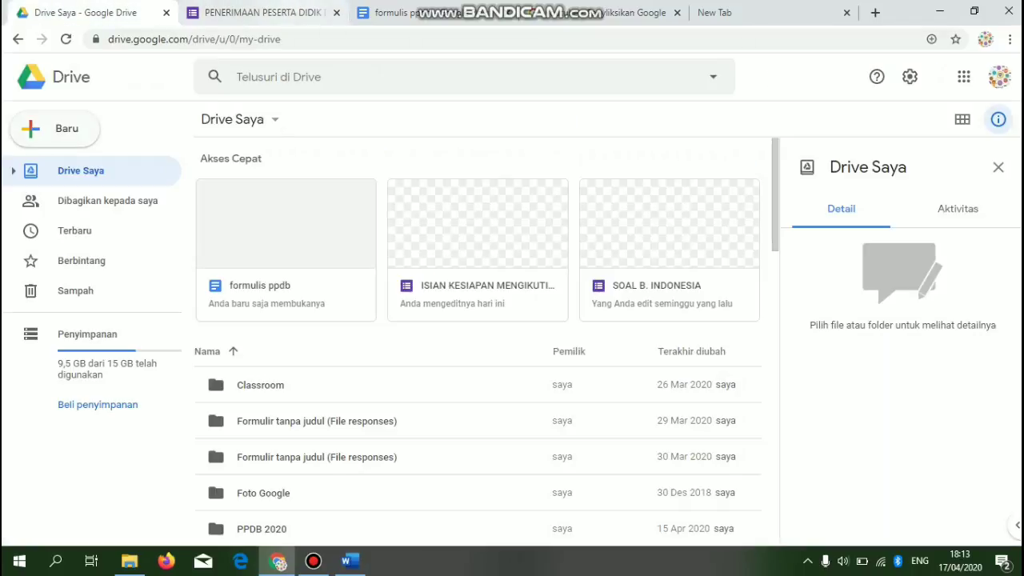
pyautogui.click(264, 13)
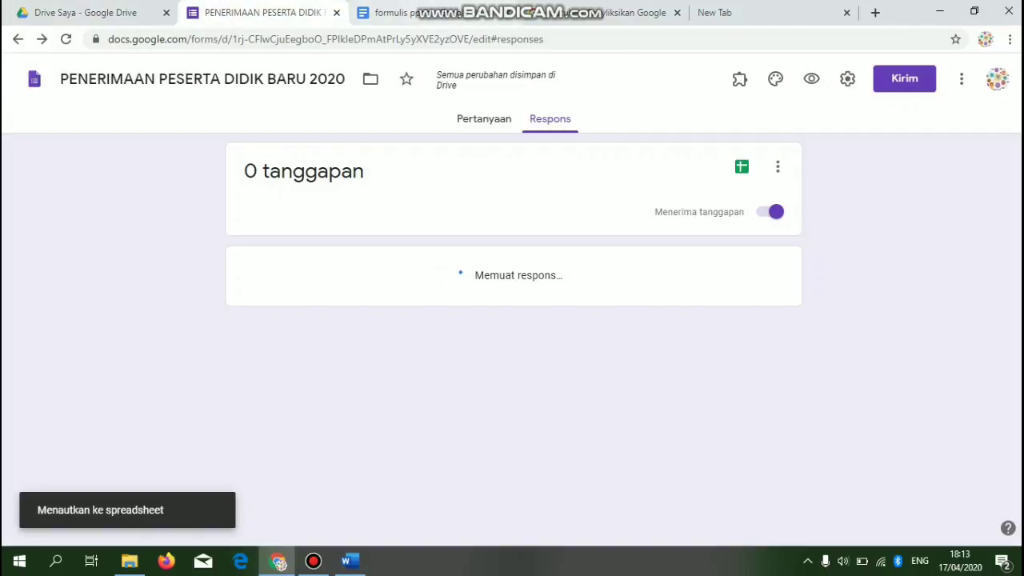
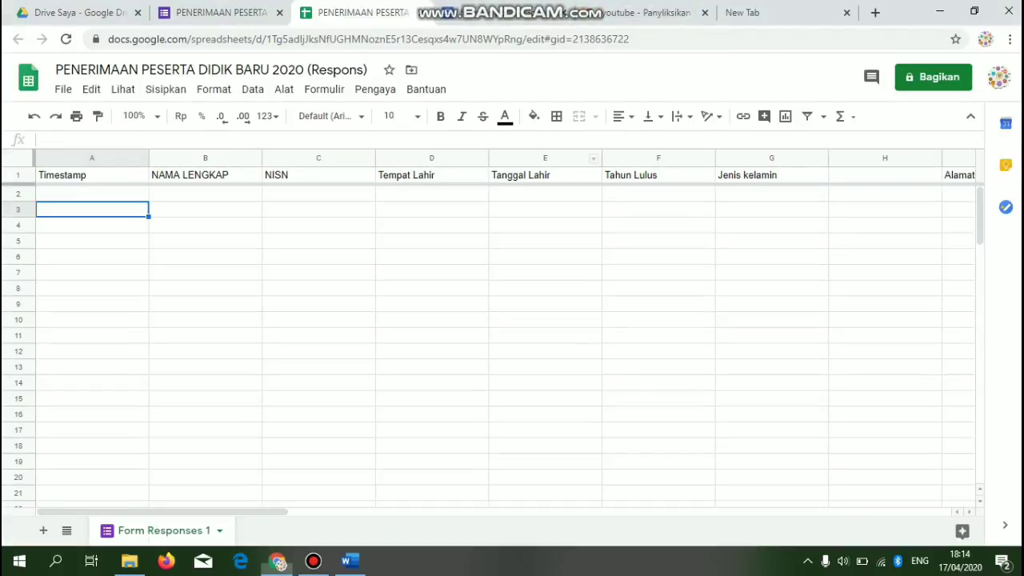
# - Compare the response spreadsheet with the formulis ppdb document and the form's responses page
pyautogui.click(432, 335)
pyautogui.click(206, 210)
pyautogui.click(508, 14)
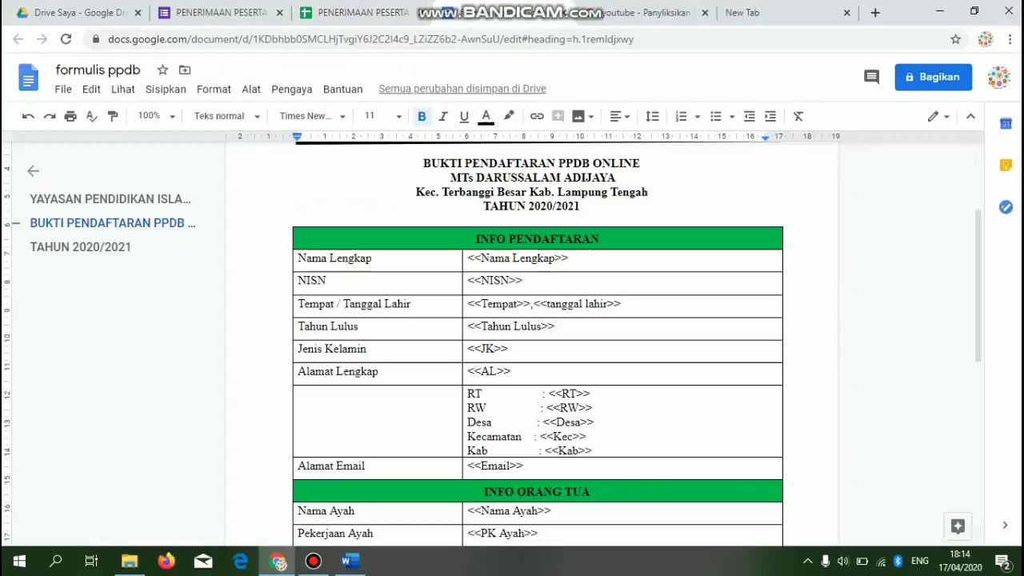
pyautogui.click(362, 12)
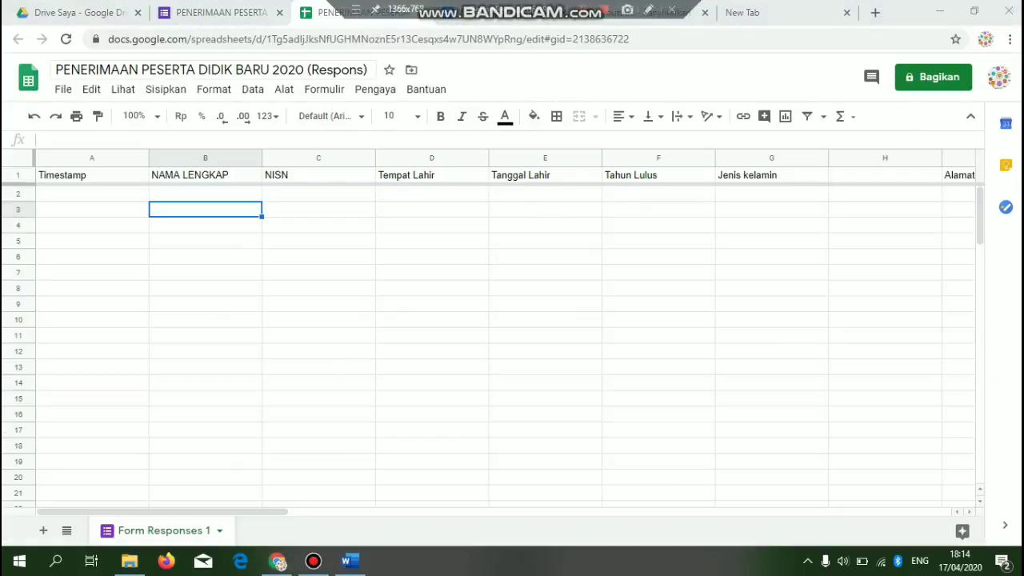
pyautogui.click(220, 12)
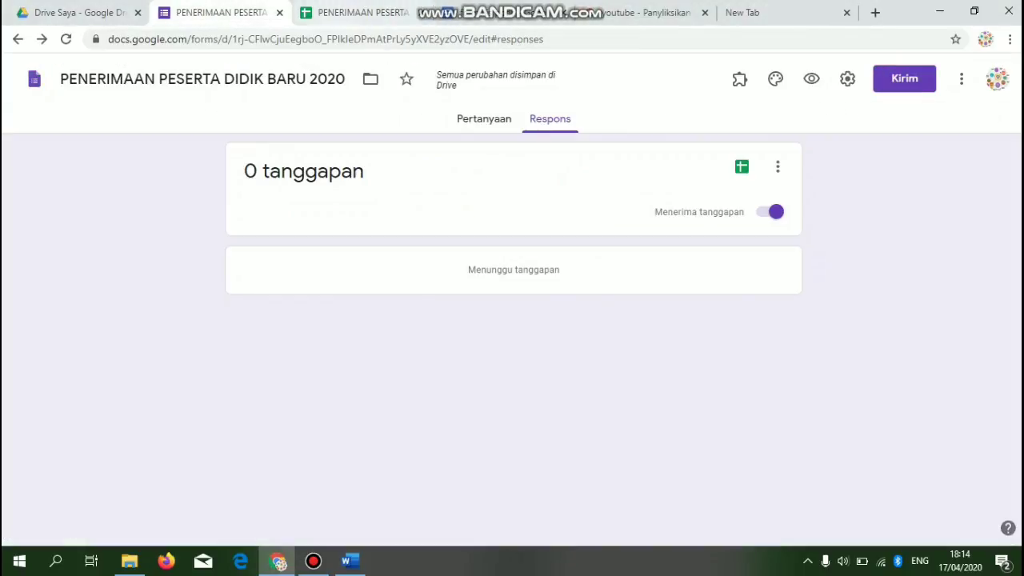
pyautogui.click(360, 12)
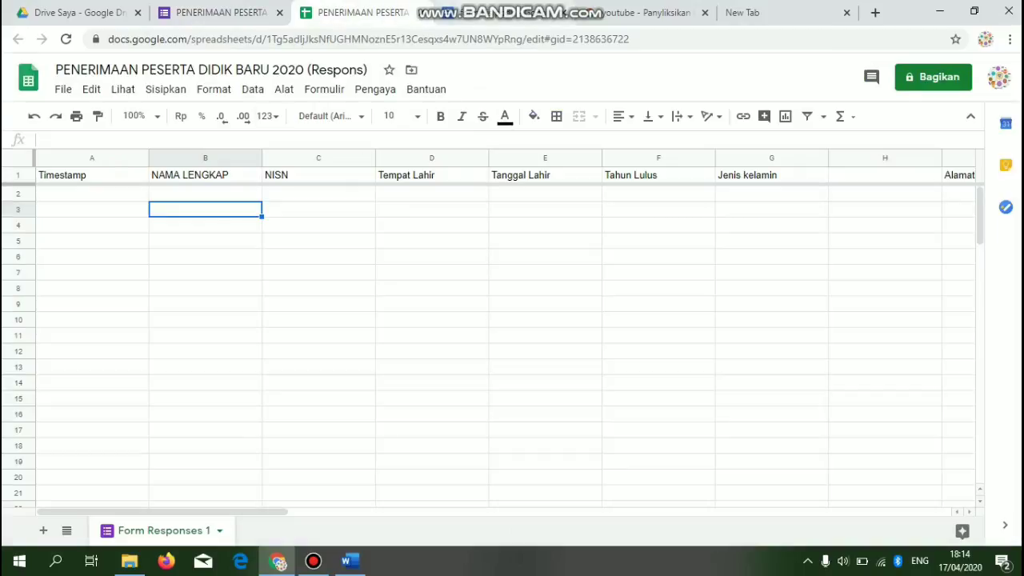
pyautogui.moveTo(513, 4)
pyautogui.click(500, 13)
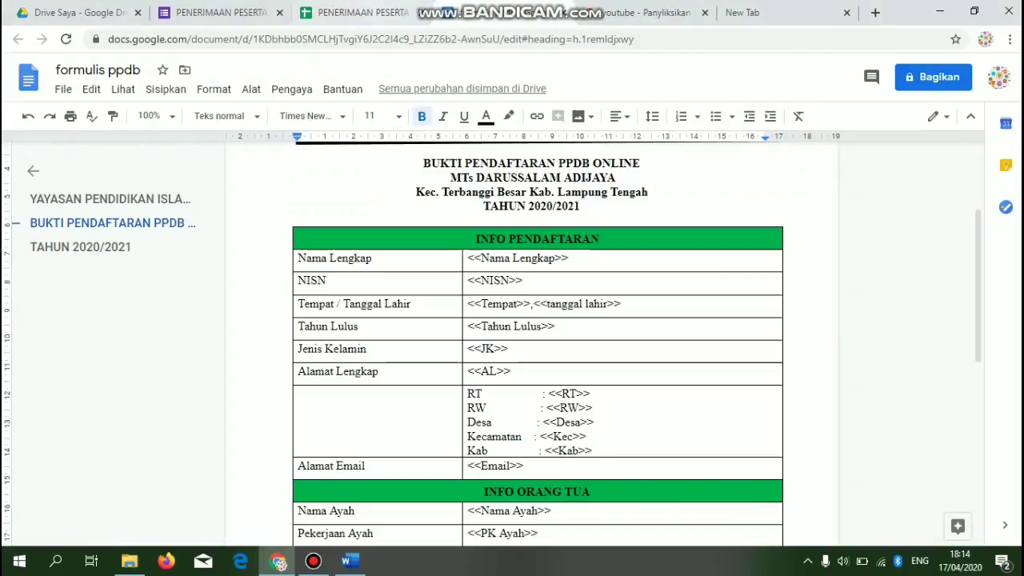
pyautogui.click(356, 12)
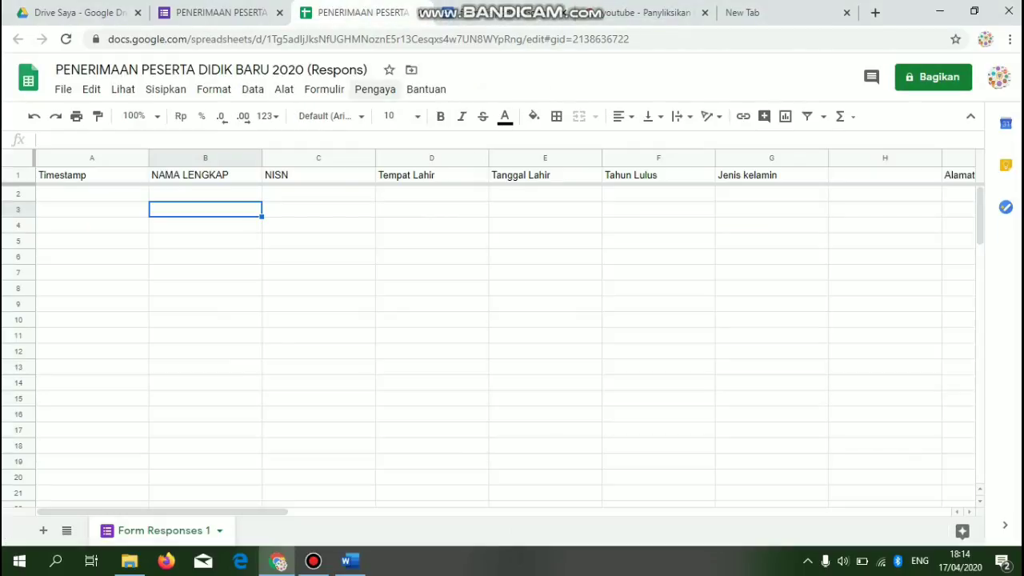
# - Browse the Sheets add-on marketplace, then launch the Autocrat add-on
pyautogui.click(375, 89)
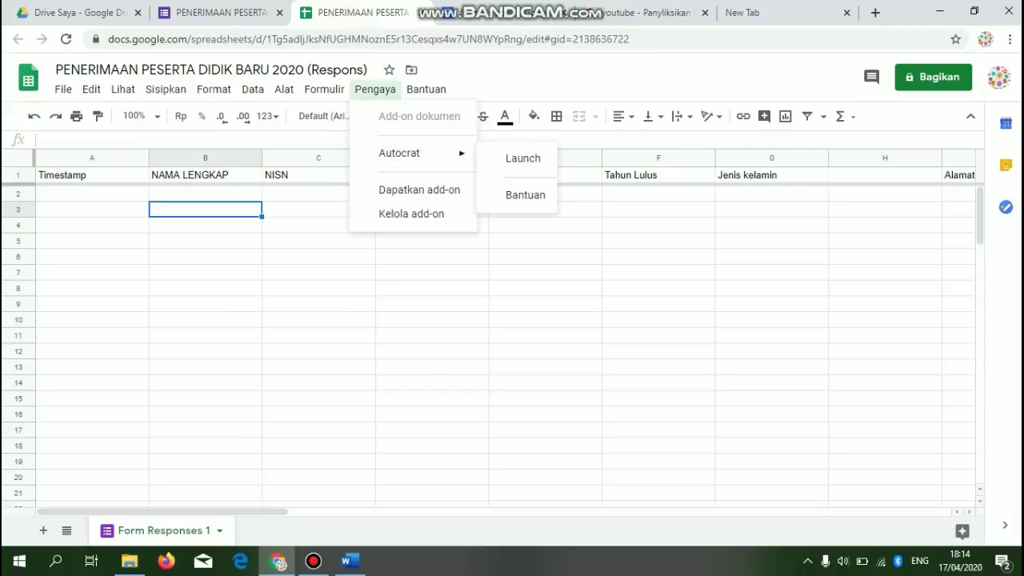
pyautogui.moveTo(401, 153)
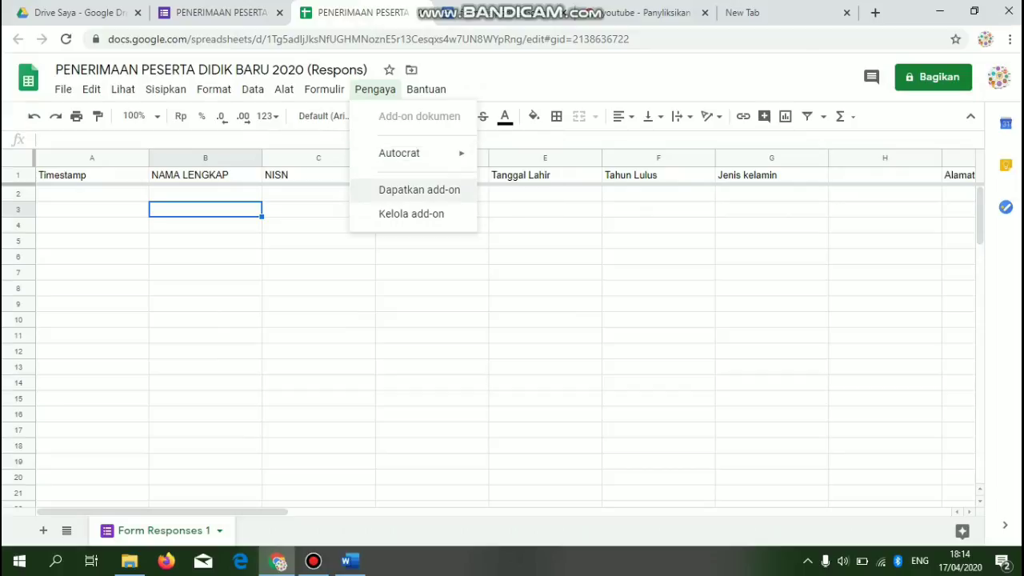
pyautogui.click(419, 190)
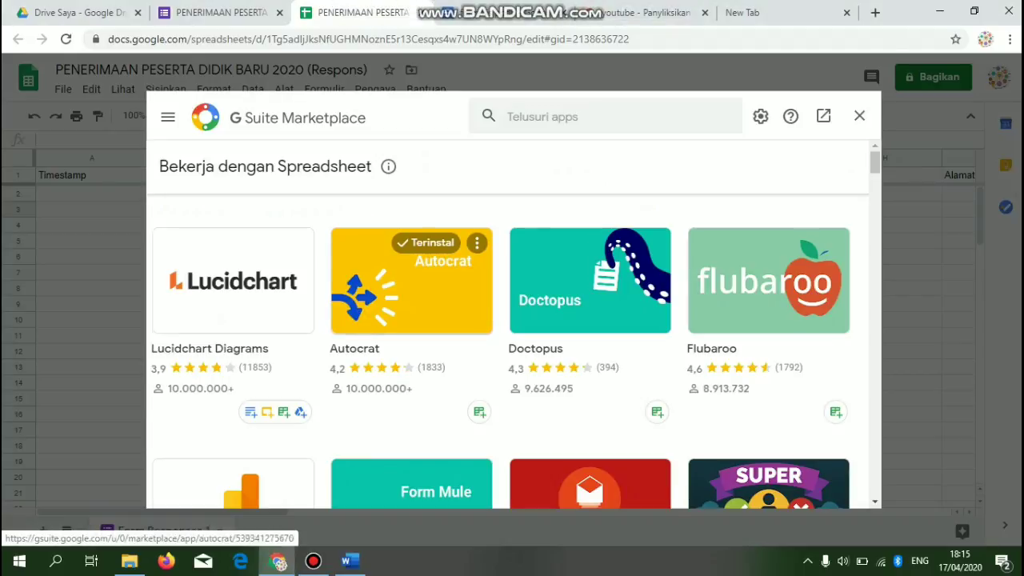
pyautogui.click(552, 117)
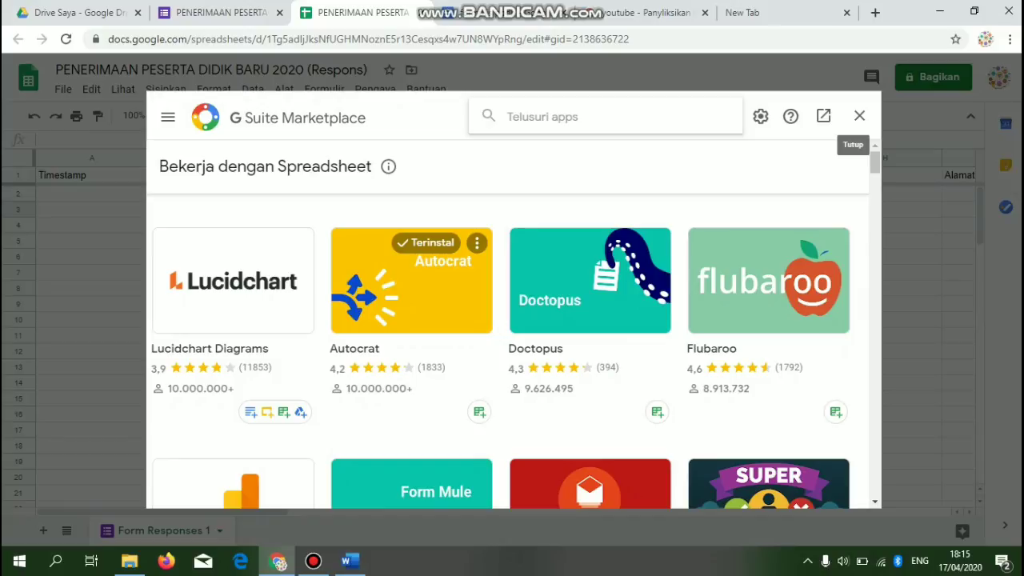
pyautogui.click(859, 116)
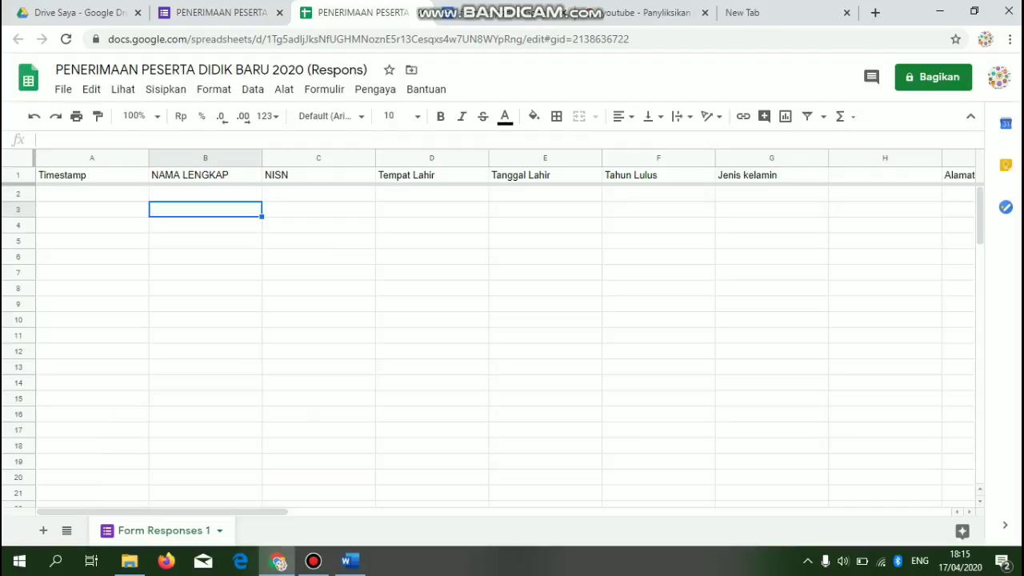
pyautogui.click(375, 89)
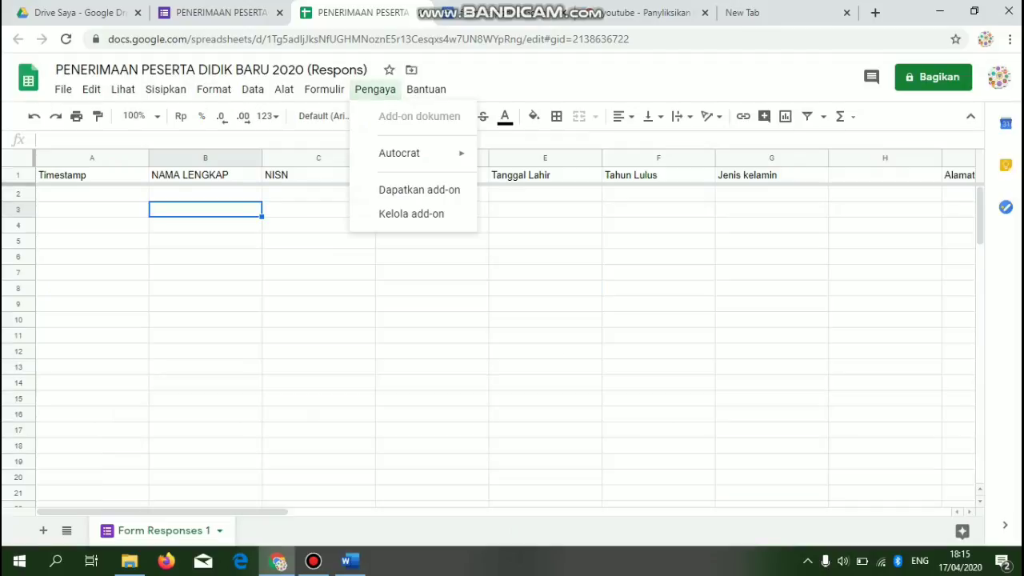
pyautogui.moveTo(399, 152)
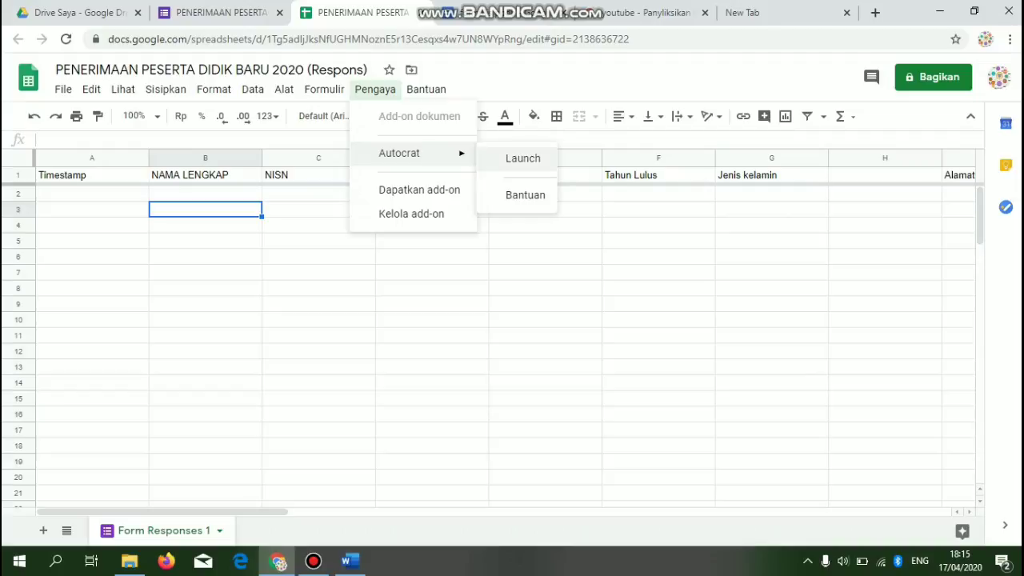
pyautogui.click(523, 159)
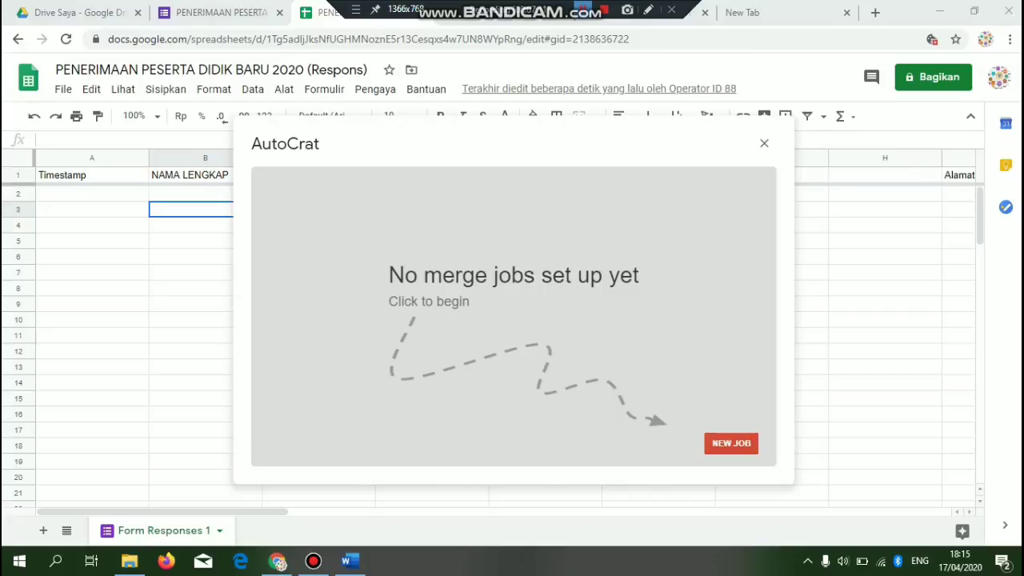
# - Create a new Autocrat job named 'Formulir PPDB 2020'
pyautogui.click(732, 443)
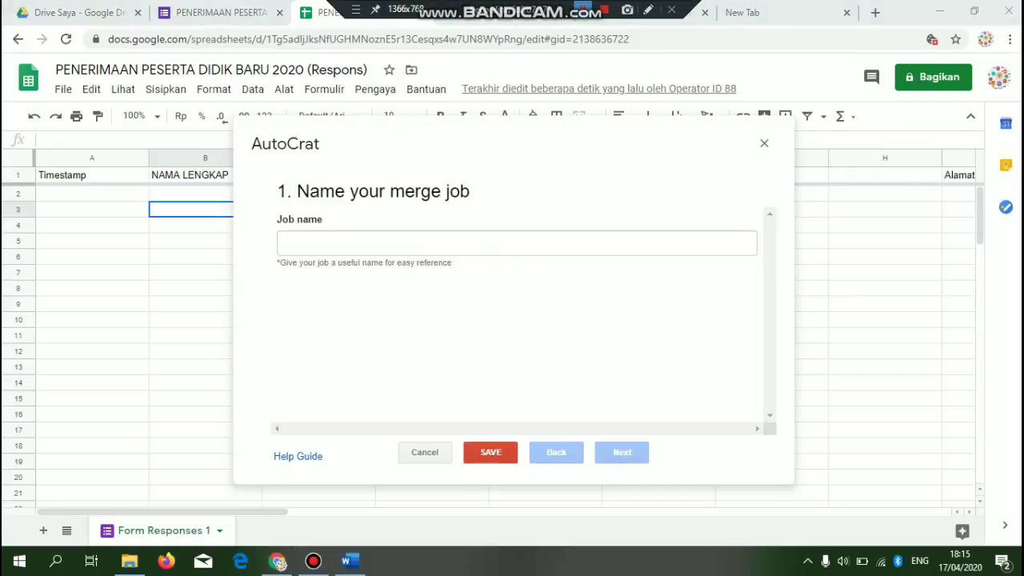
pyautogui.click(494, 245)
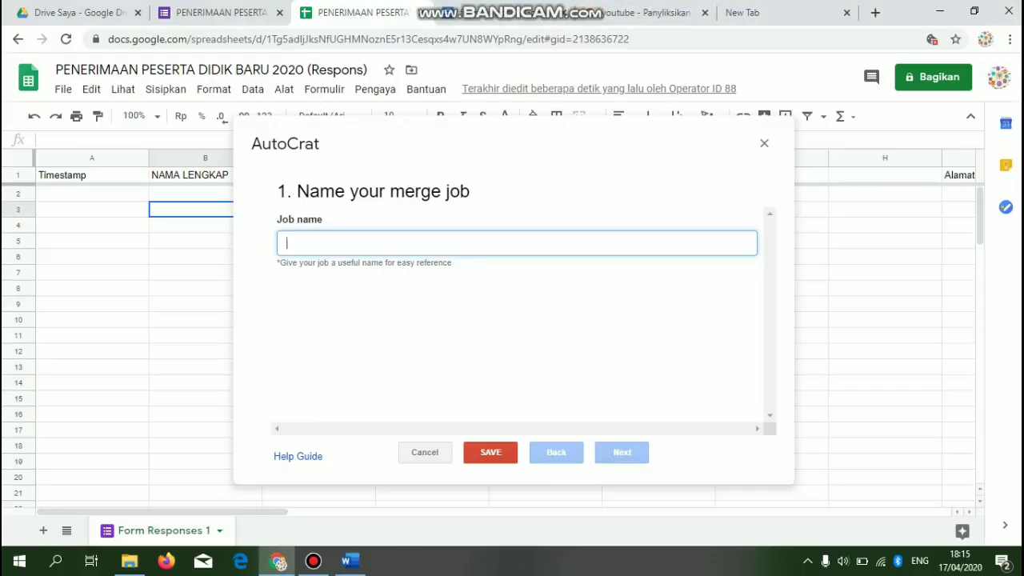
pyautogui.write('Formulir PPD')
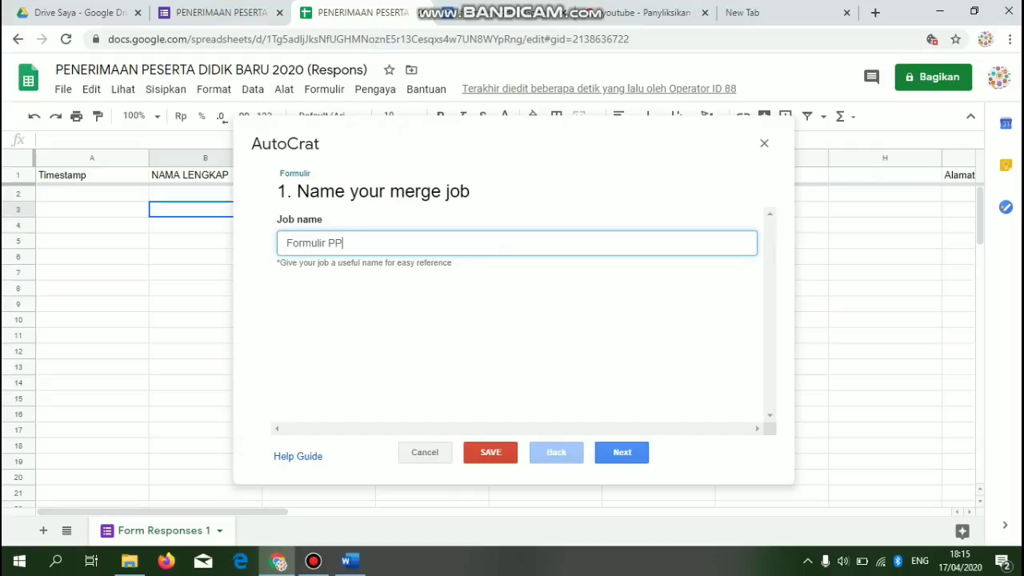
pyautogui.write('B 2020')
pyautogui.click(622, 452)
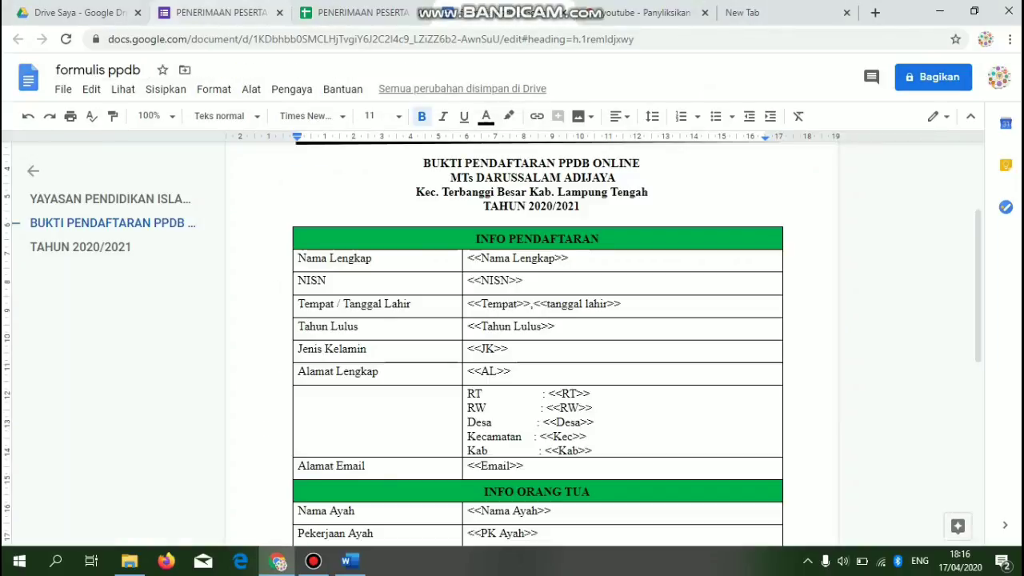
# - Select the formulis ppdb document from Drive as the job's template and reach the tag-mapping step
pyautogui.click(78, 13)
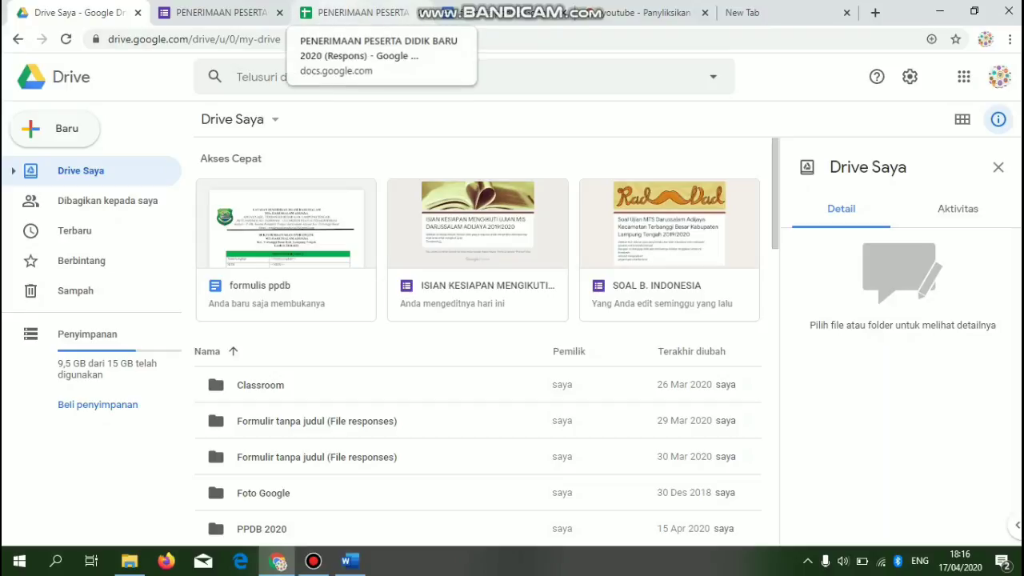
pyautogui.click(352, 13)
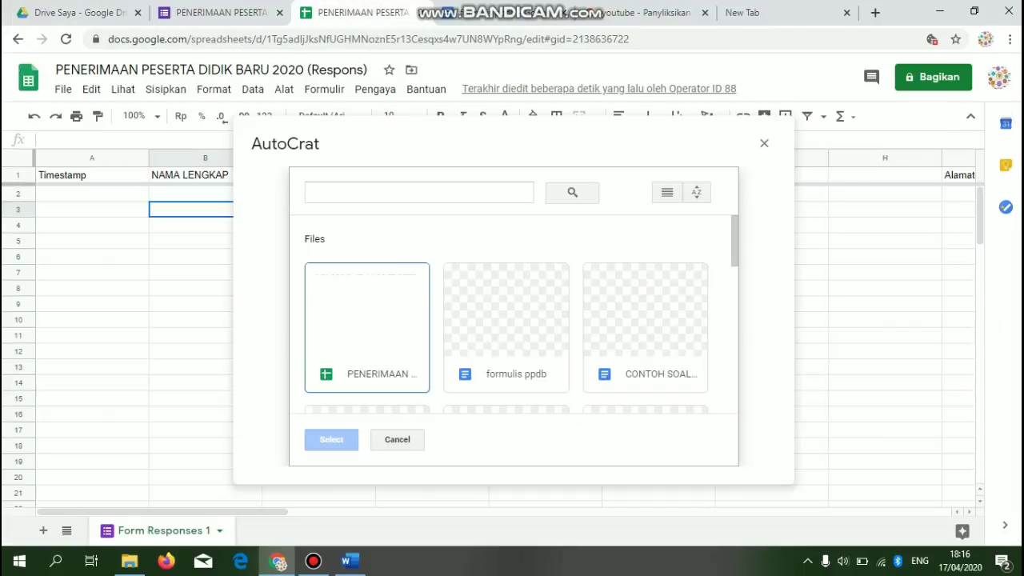
pyautogui.click(506, 328)
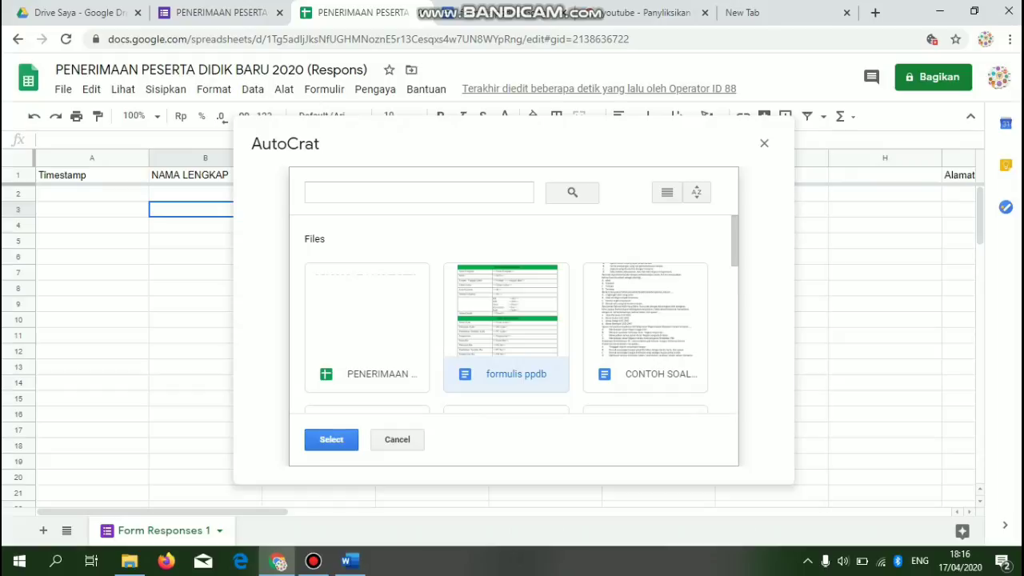
pyautogui.click(331, 440)
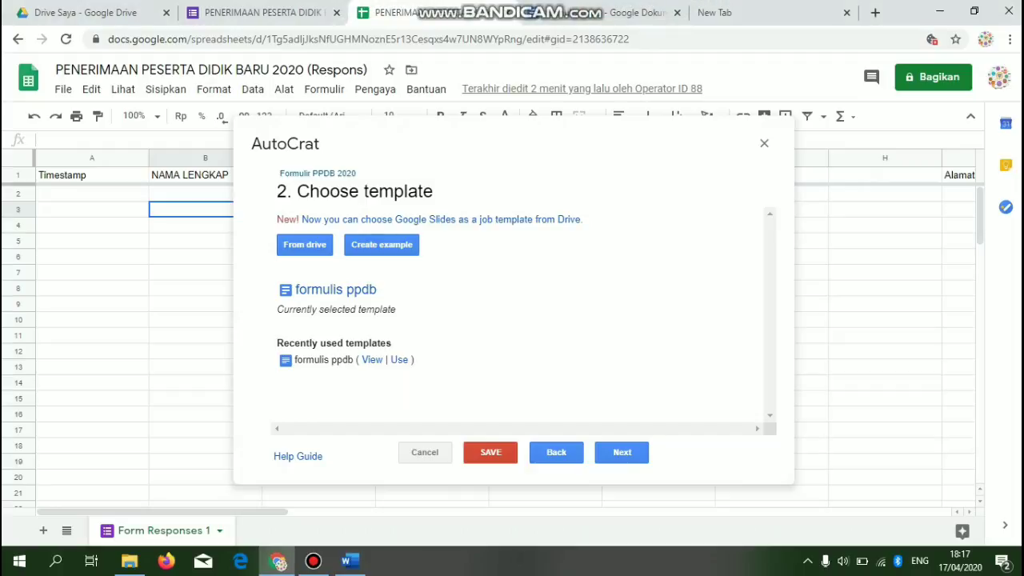
pyautogui.click(622, 453)
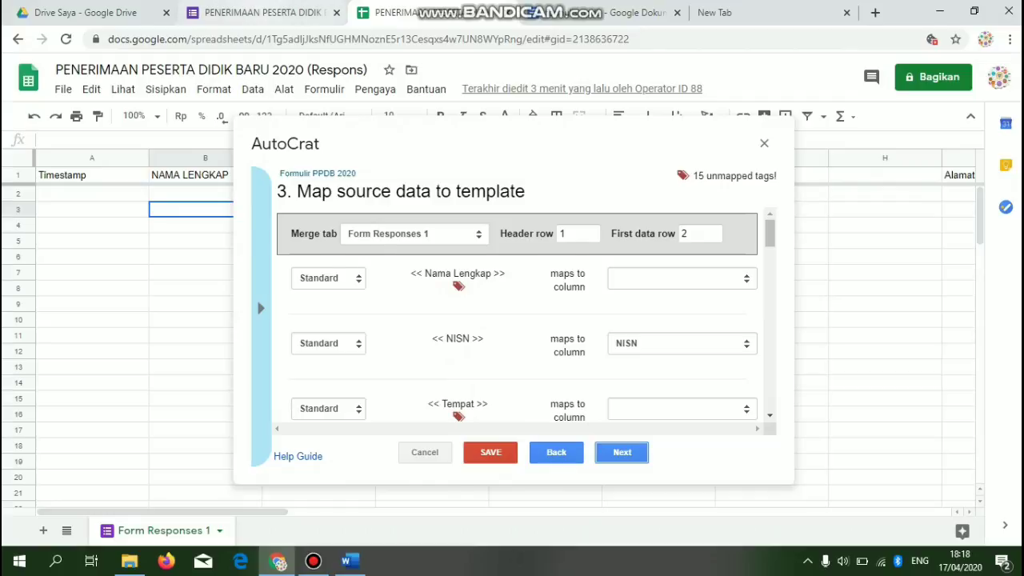
pyautogui.click(262, 12)
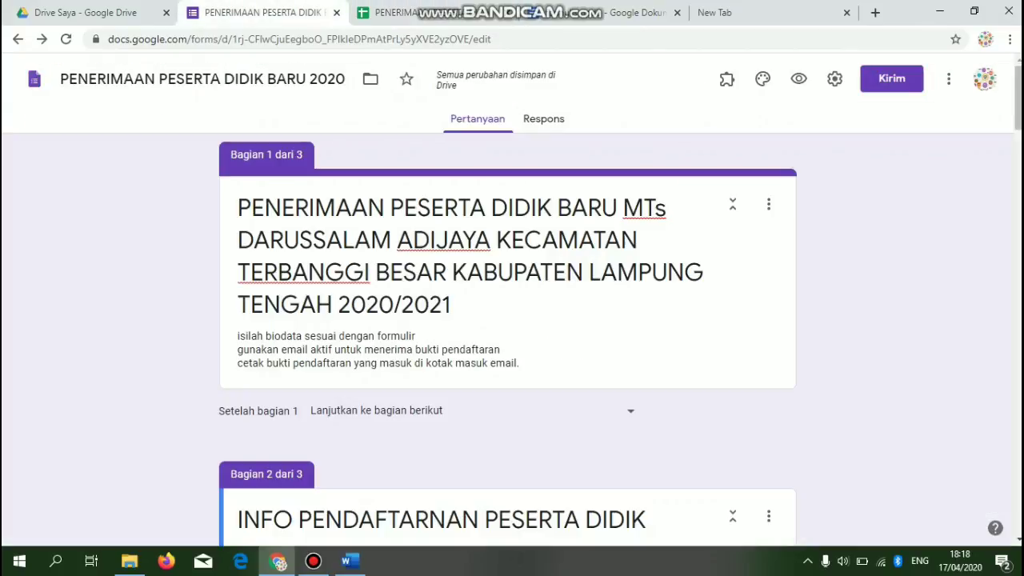
# - Map the Nama Lengkap, Tempat, tanggal lahir and JK tags to their response columns
pyautogui.scroll(-10, 508, 336)
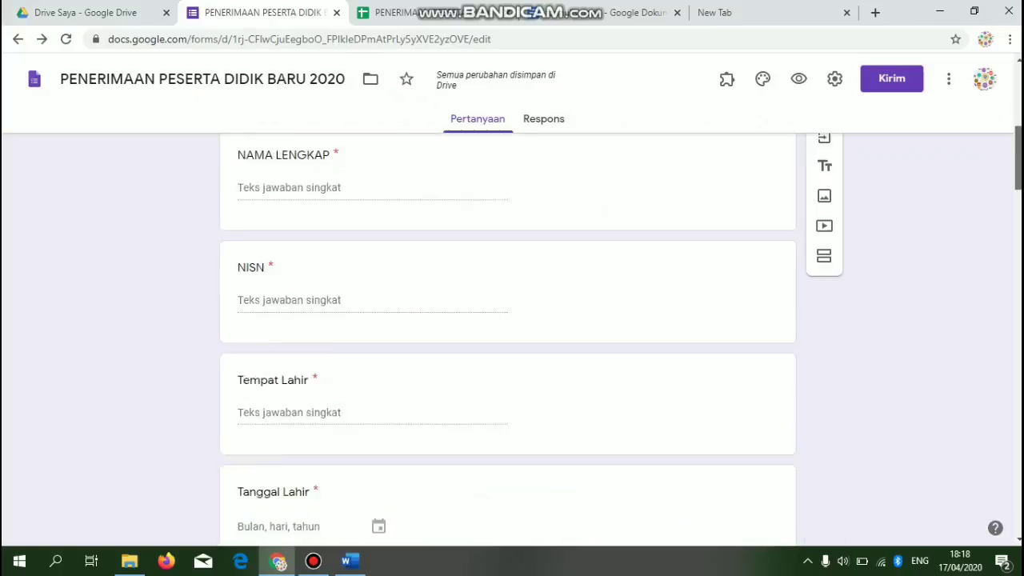
pyautogui.click(573, 13)
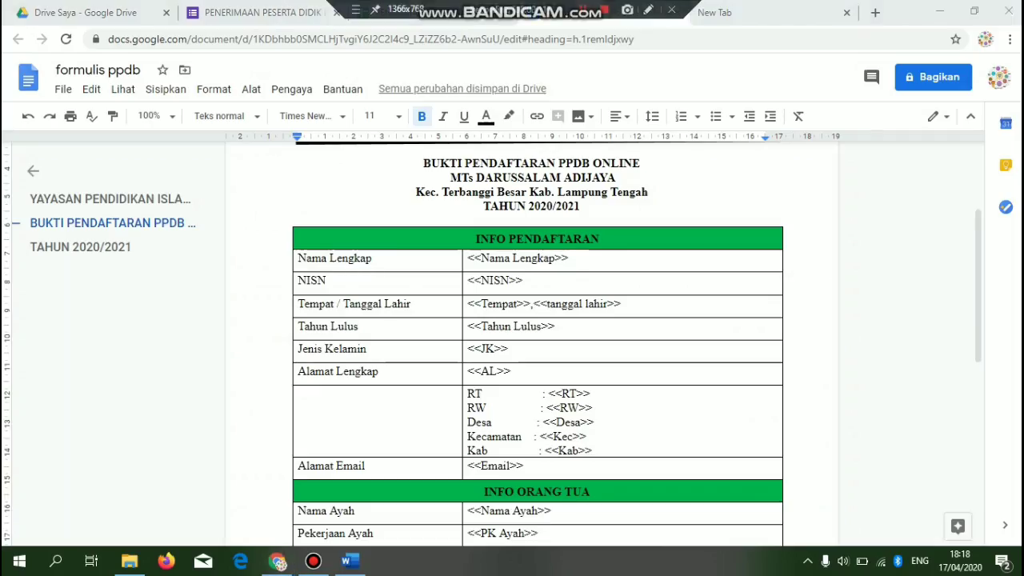
pyautogui.click(407, 13)
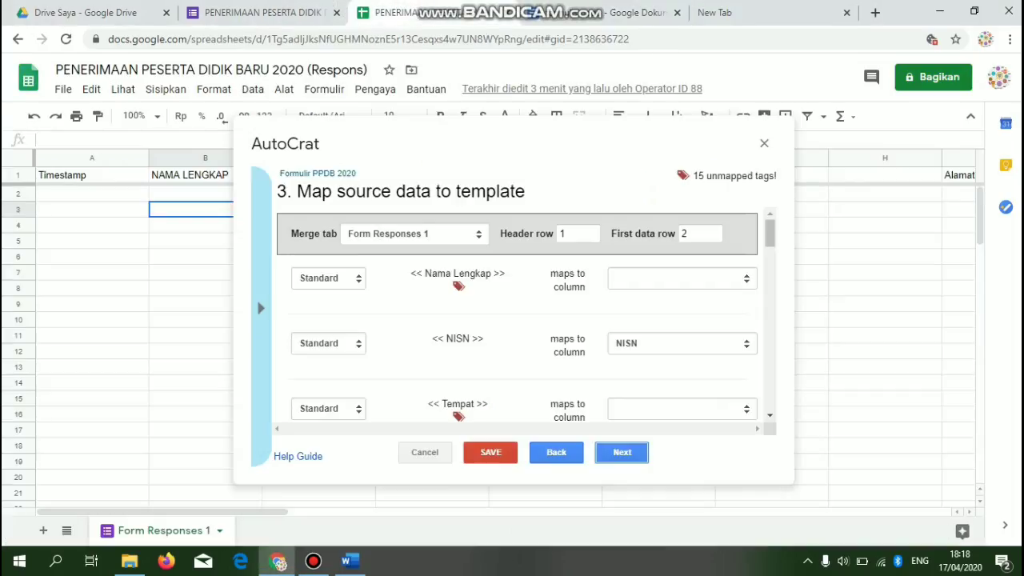
pyautogui.click(680, 278)
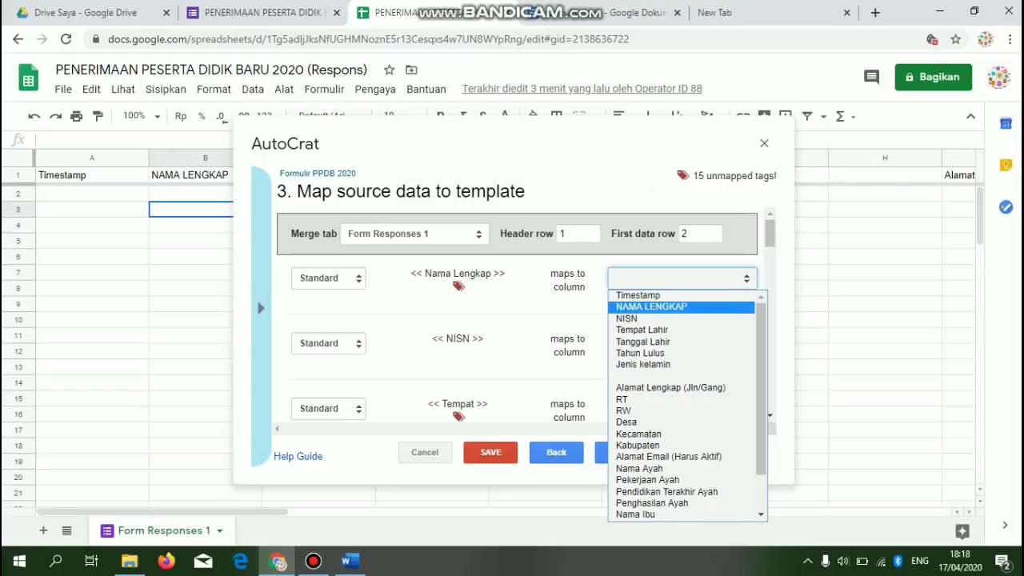
pyautogui.press('Return')
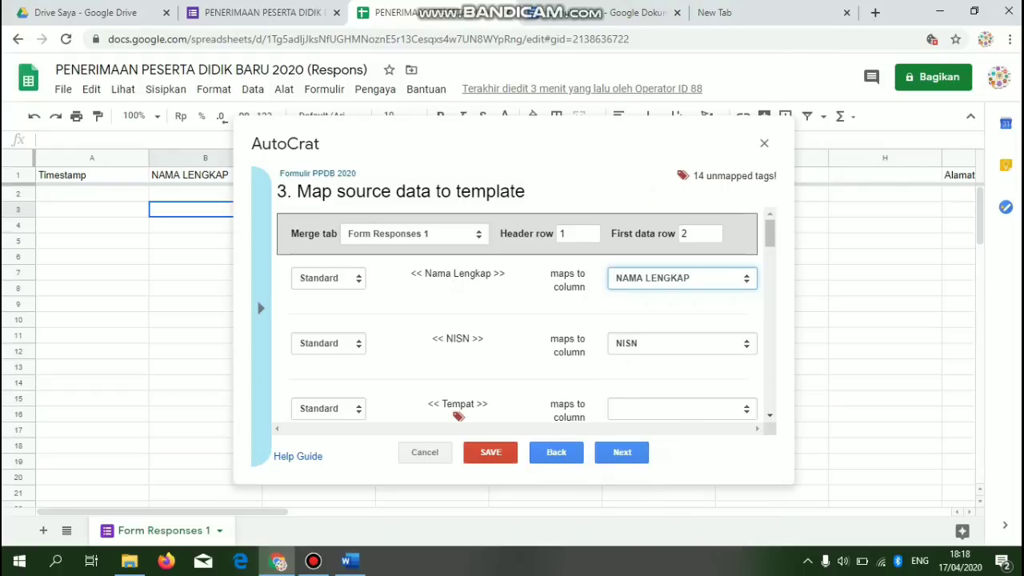
pyautogui.scroll(-2, 520, 315)
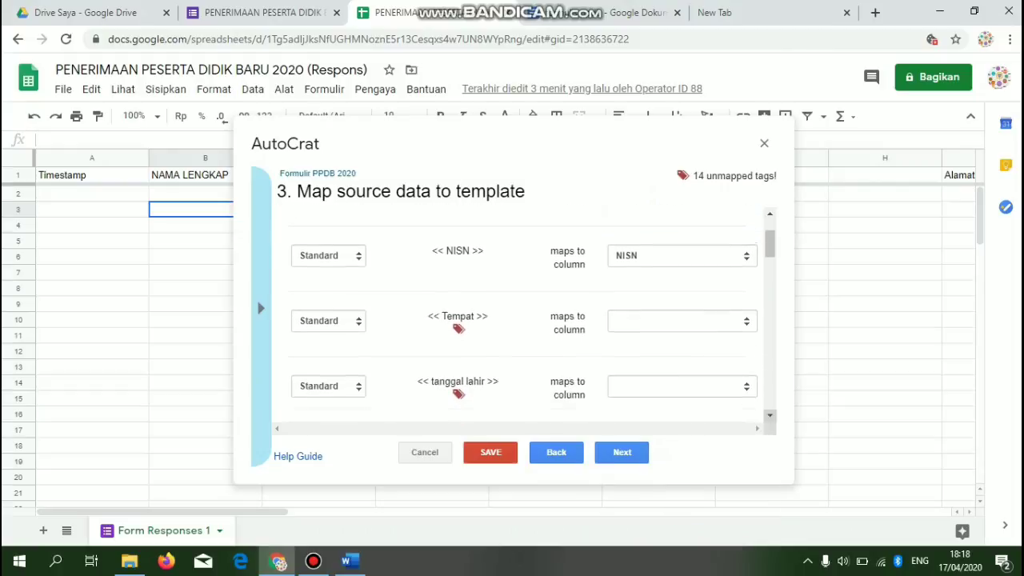
pyautogui.click(683, 320)
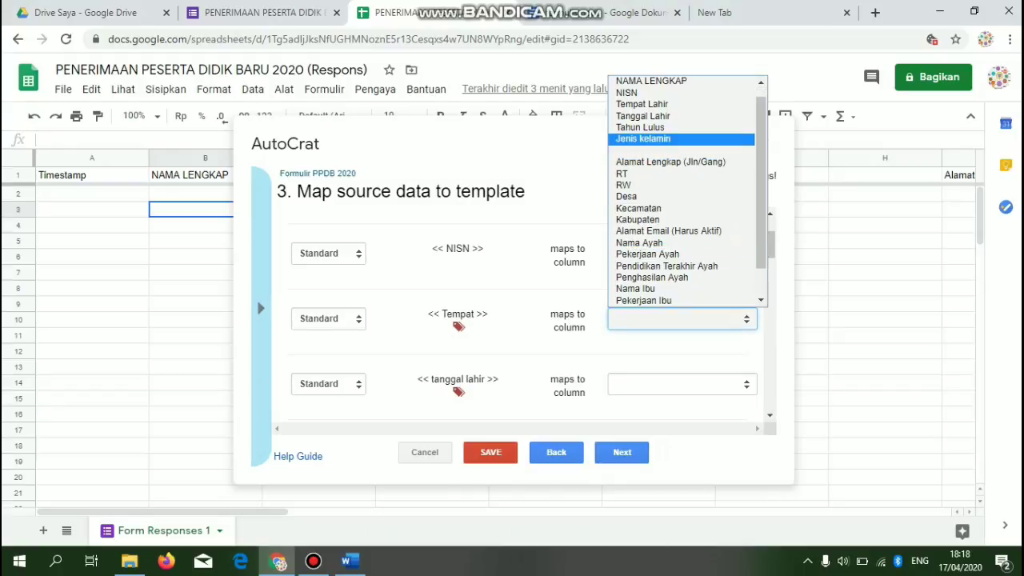
pyautogui.press('Return')
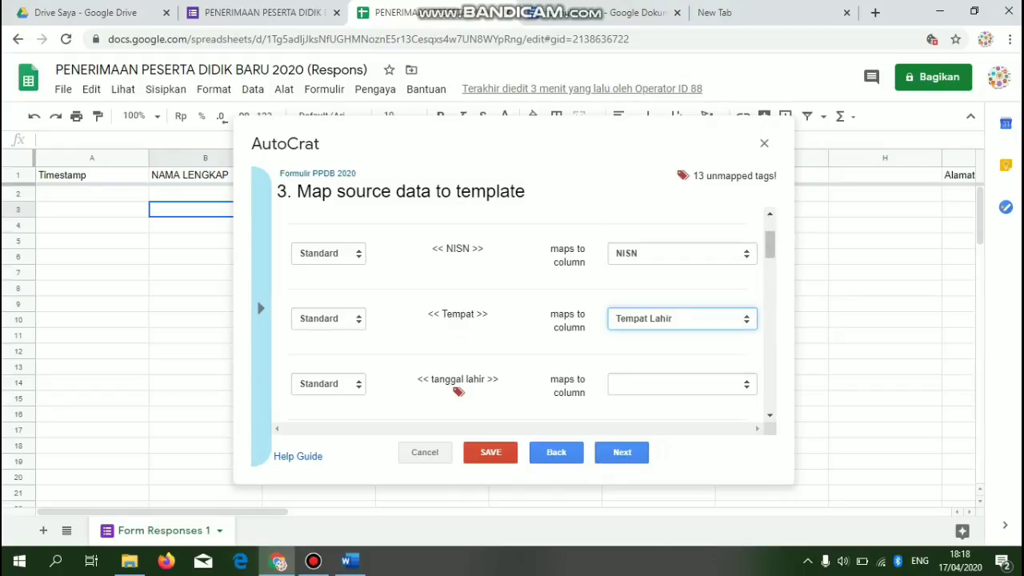
pyautogui.click(682, 385)
pyautogui.click(672, 193)
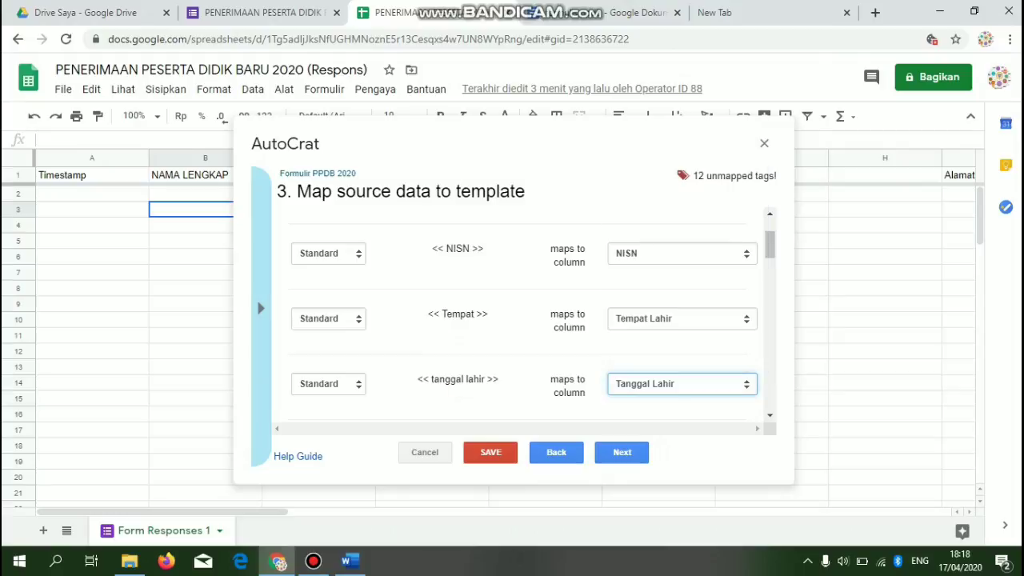
pyautogui.click(770, 416)
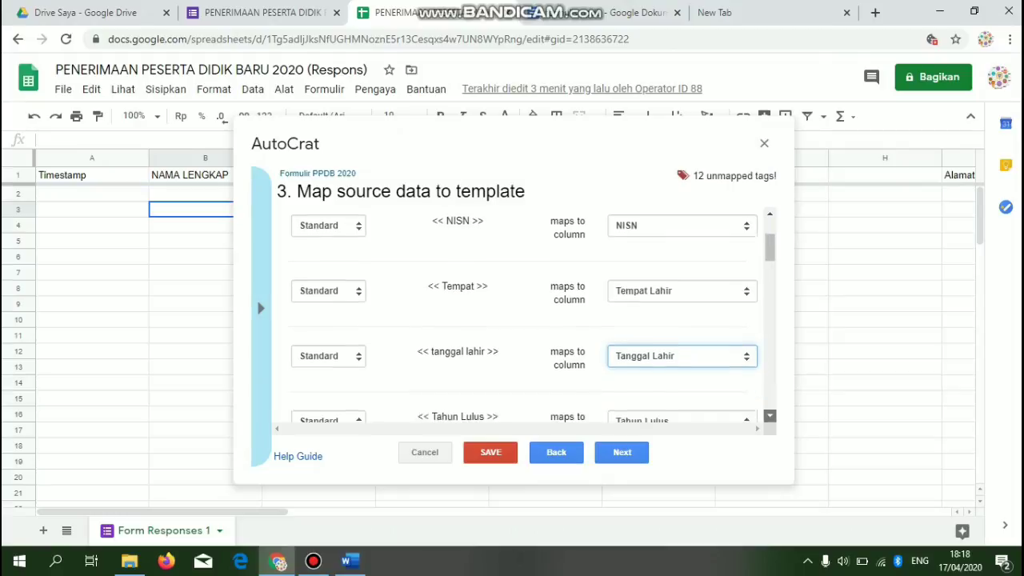
pyautogui.click(682, 305)
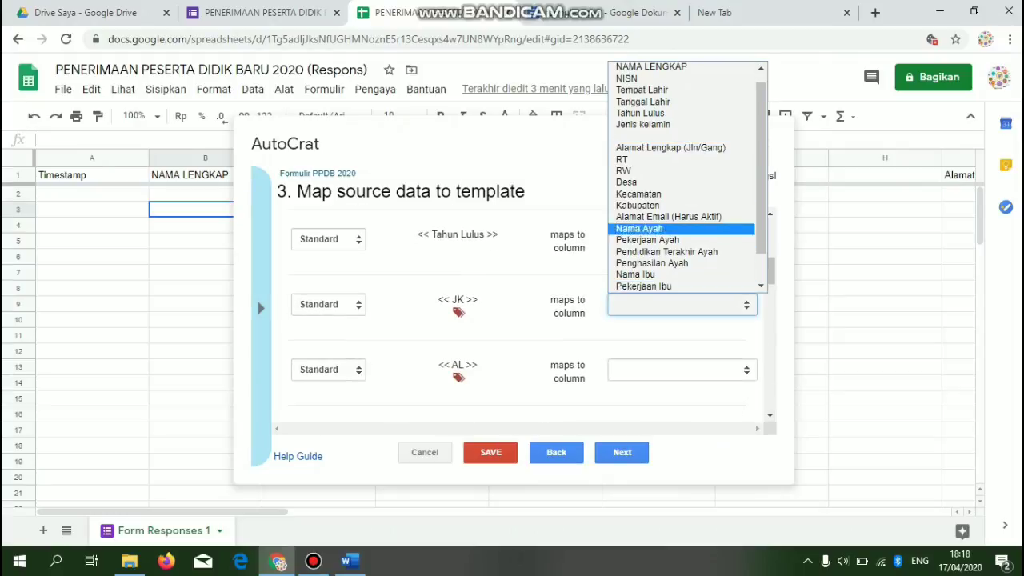
pyautogui.click(643, 124)
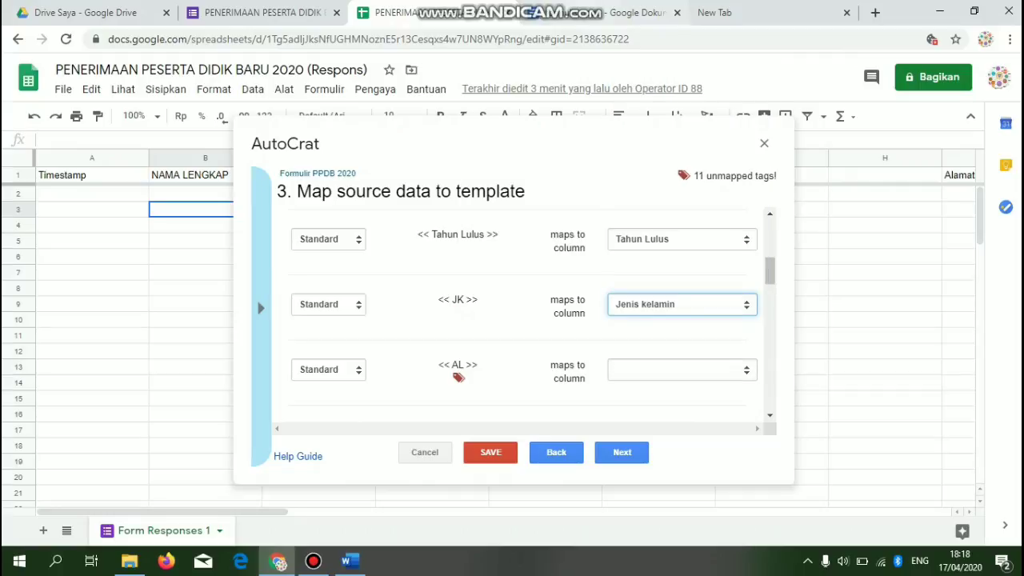
# - Map the AL tag to the Alamat Lengkap (Jln/Gang) column
pyautogui.click(608, 13)
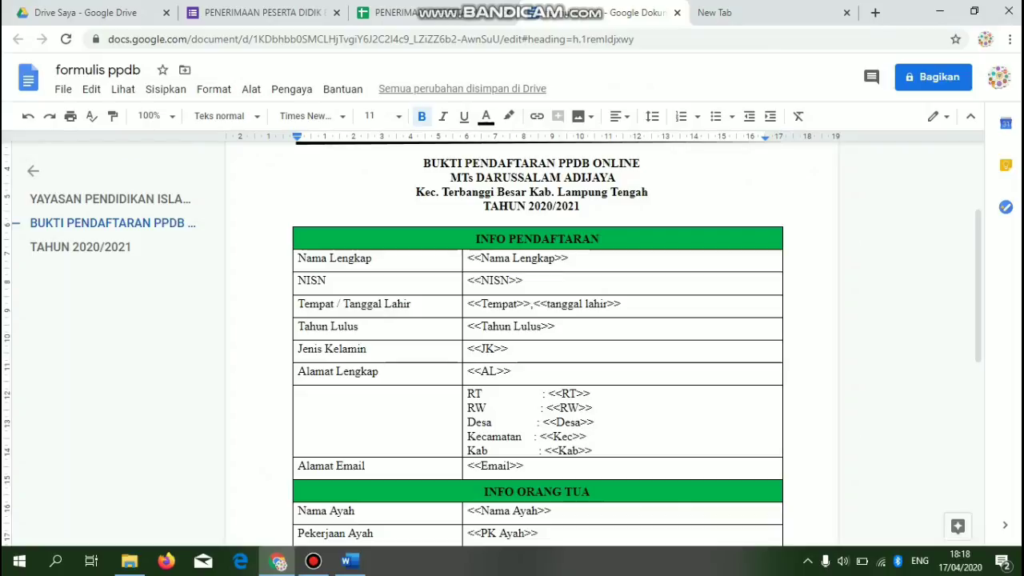
pyautogui.click(400, 13)
pyautogui.click(682, 370)
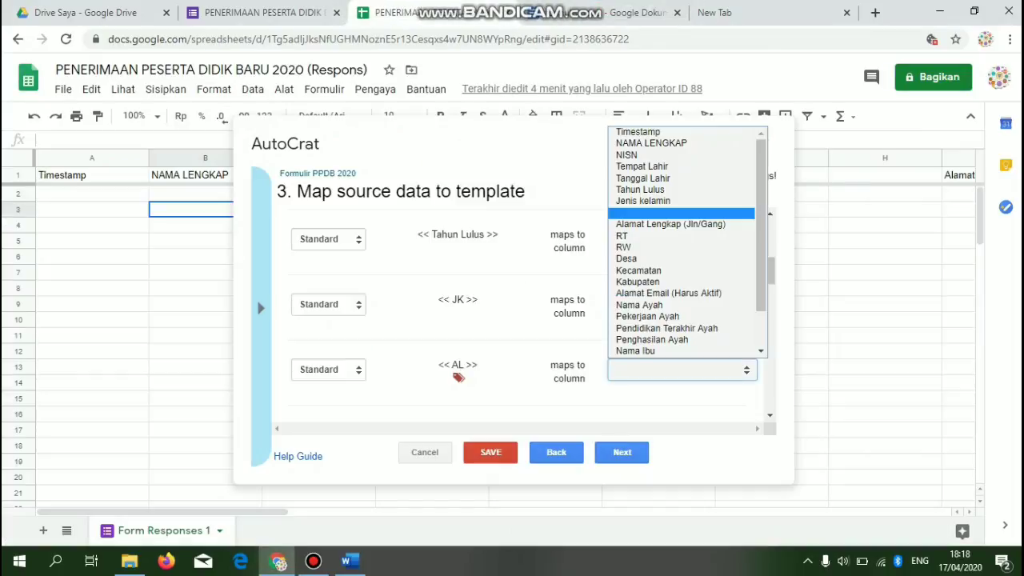
pyautogui.scroll(-1, 681, 320)
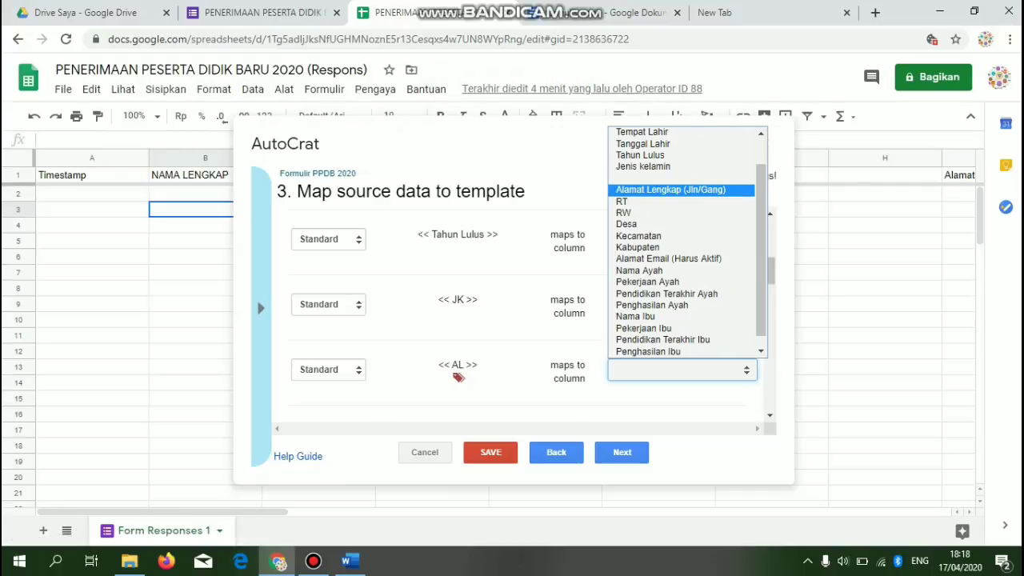
pyautogui.click(605, 11)
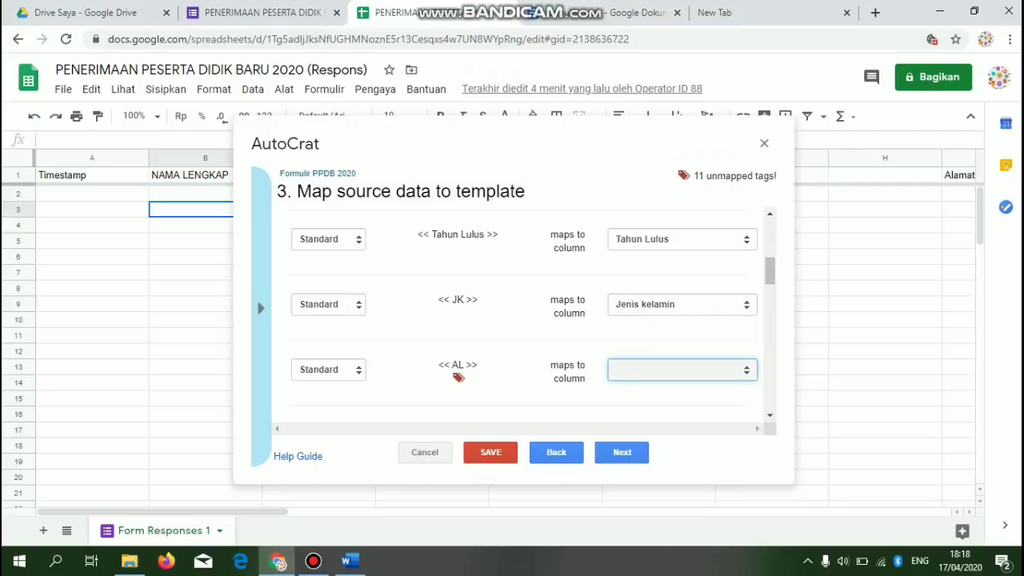
pyautogui.click(682, 370)
pyautogui.click(681, 224)
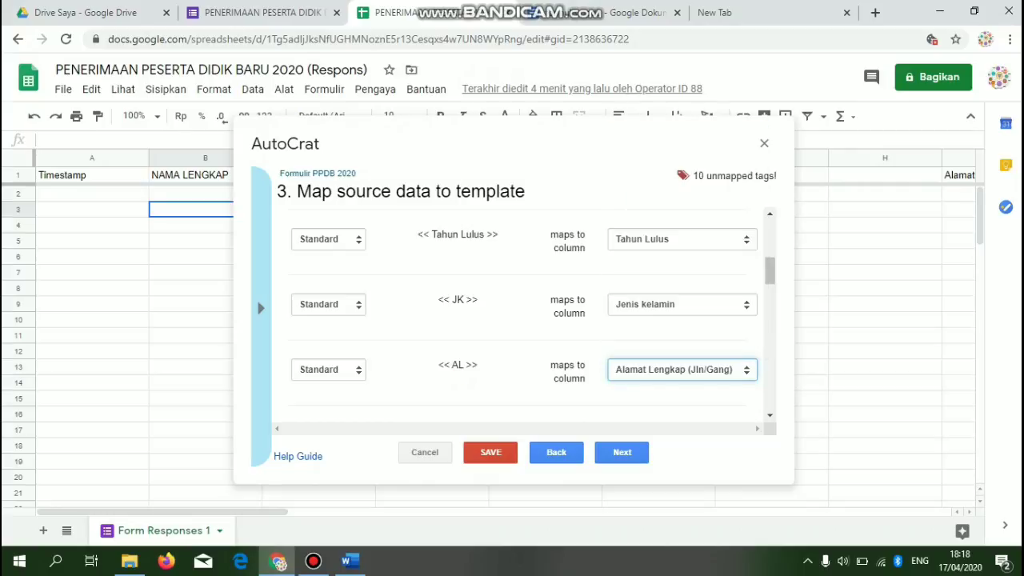
pyautogui.scroll(-3, 528, 312)
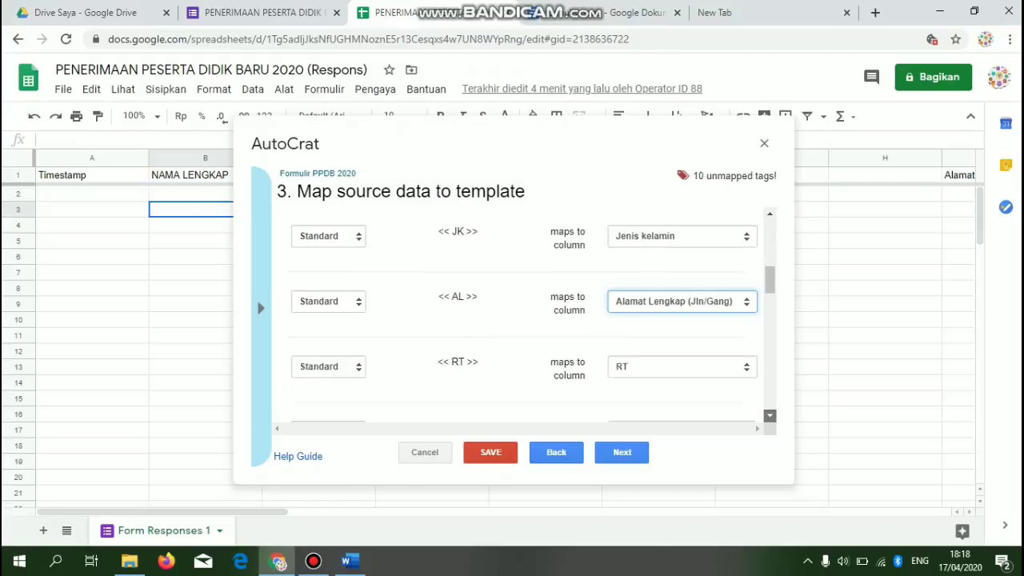
pyautogui.scroll(-3, 524, 312)
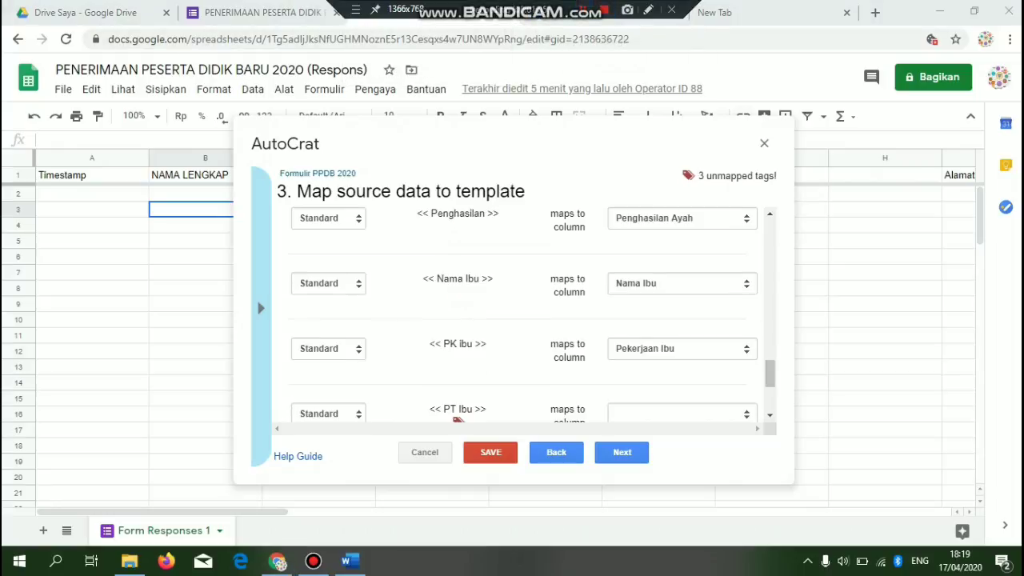
# - Map PT Ibu, PH Ibu and Tanggal Pendaftaran to Pendidikan Terakhir Ibu, Penghasilan Ibu and the registration date
pyautogui.click(682, 347)
pyautogui.scroll(-1, 520, 320)
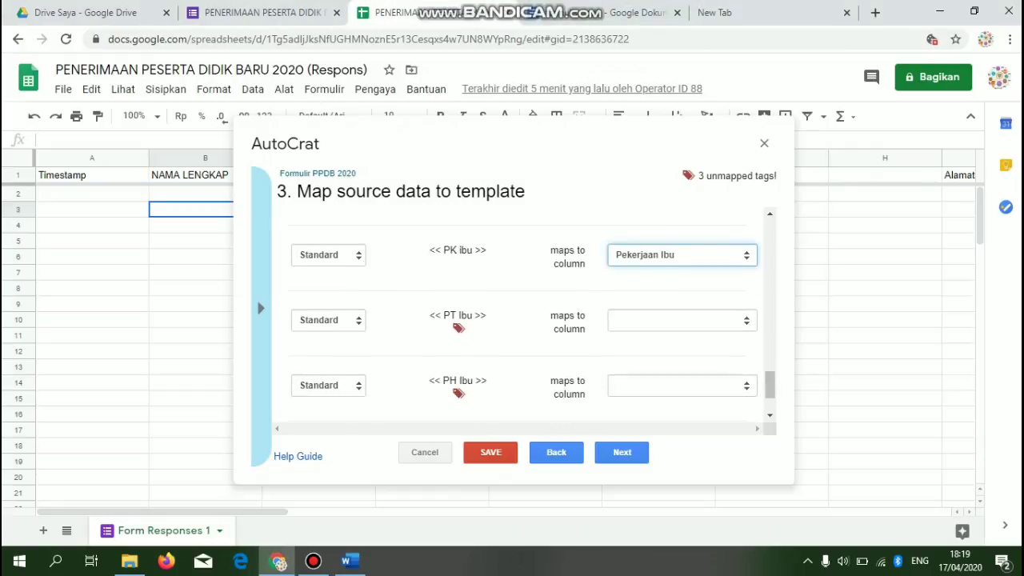
pyautogui.click(682, 321)
pyautogui.scroll(-1, 668, 297)
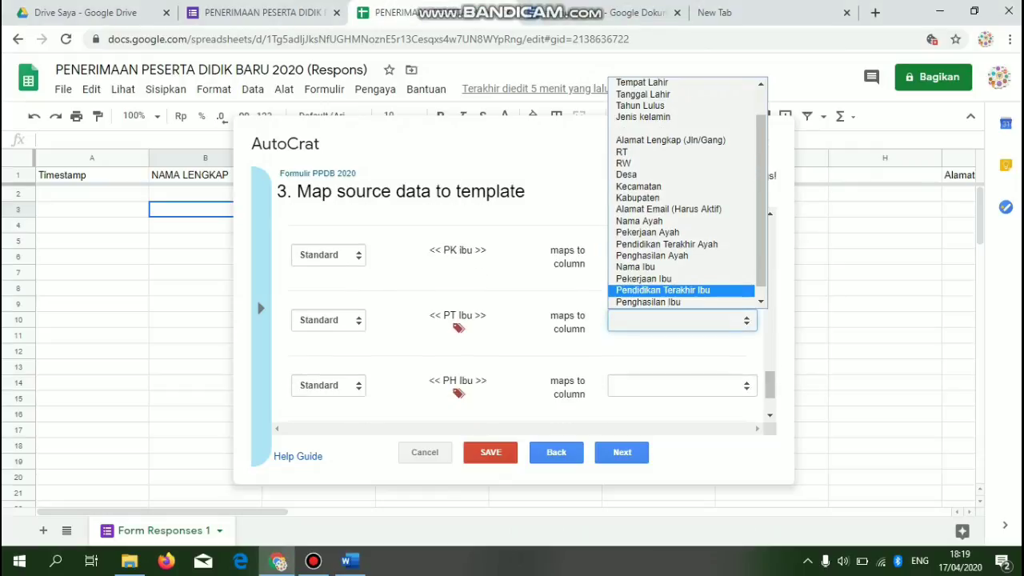
pyautogui.click(669, 290)
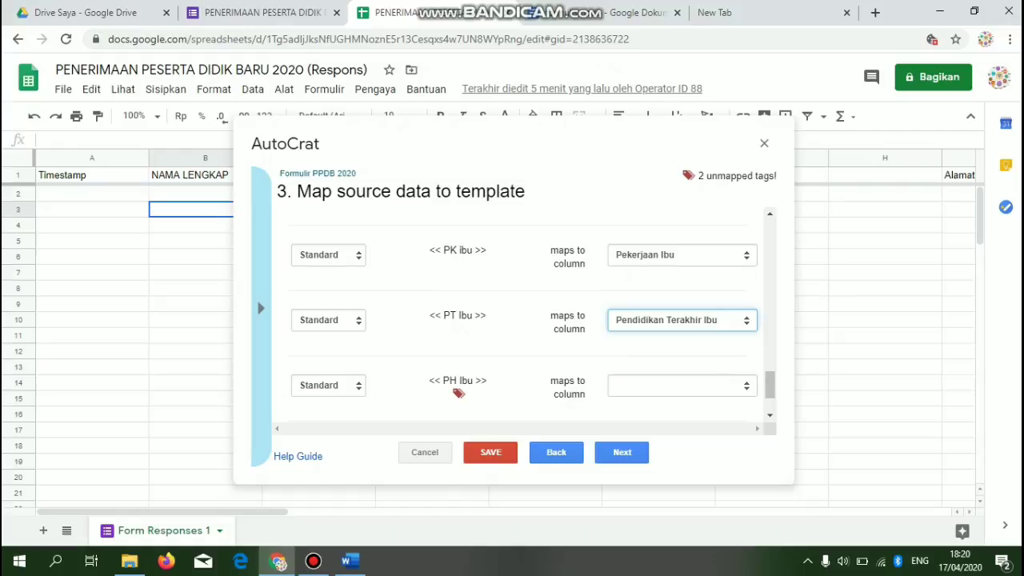
pyautogui.click(681, 386)
pyautogui.scroll(-1, 682, 280)
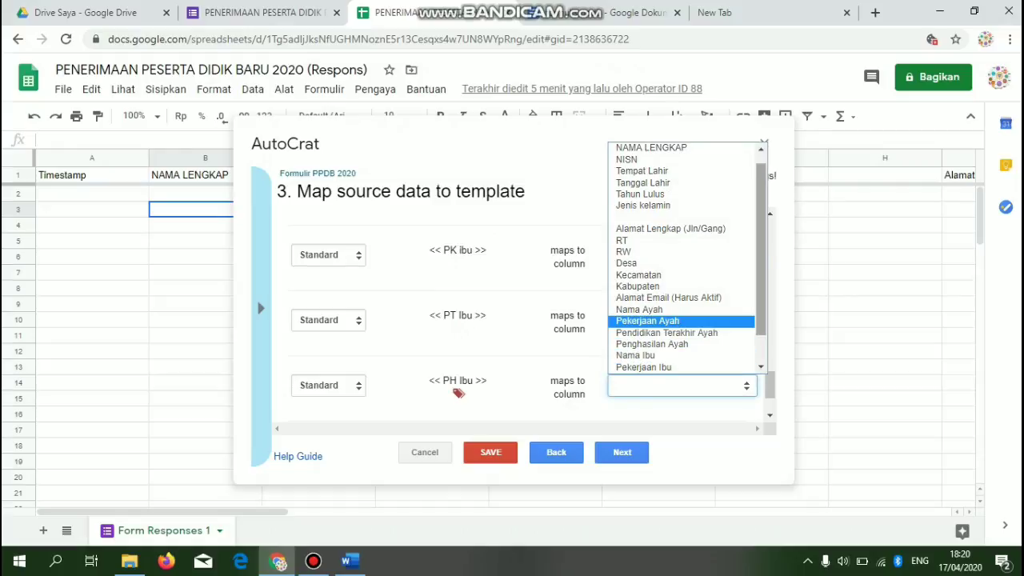
pyautogui.scroll(-1, 672, 320)
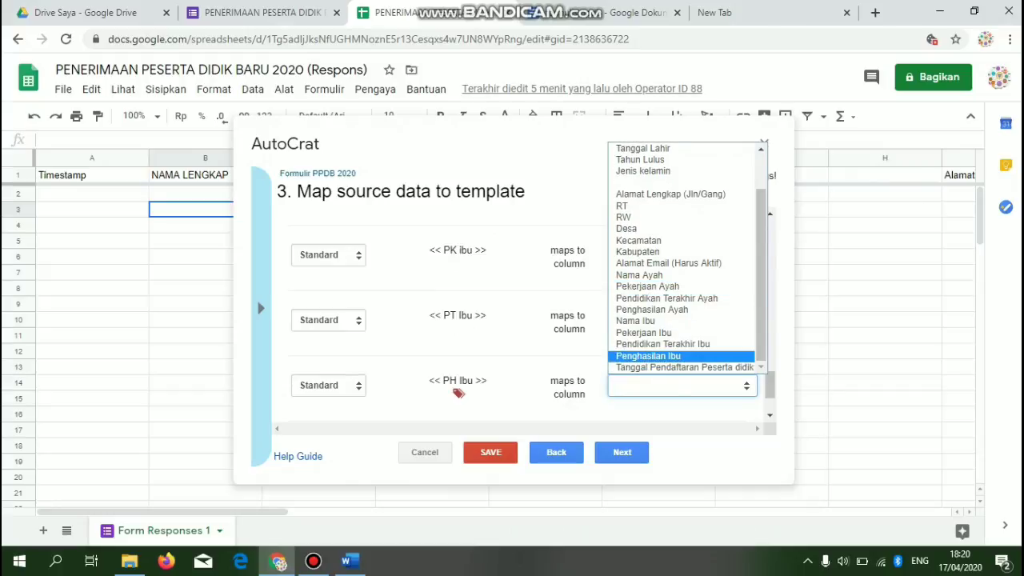
pyautogui.click(682, 356)
pyautogui.click(770, 417)
pyautogui.click(770, 416)
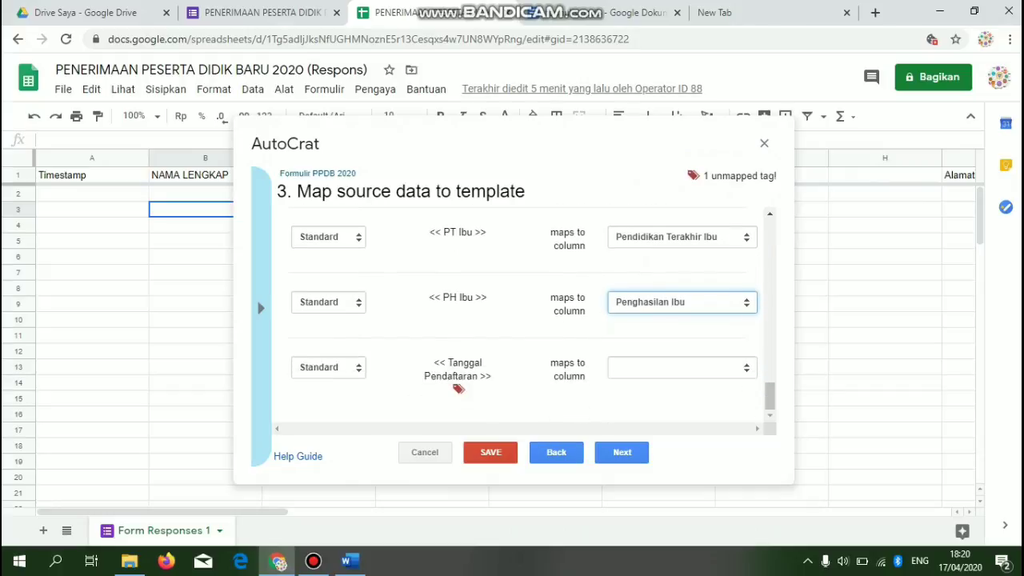
pyautogui.click(682, 367)
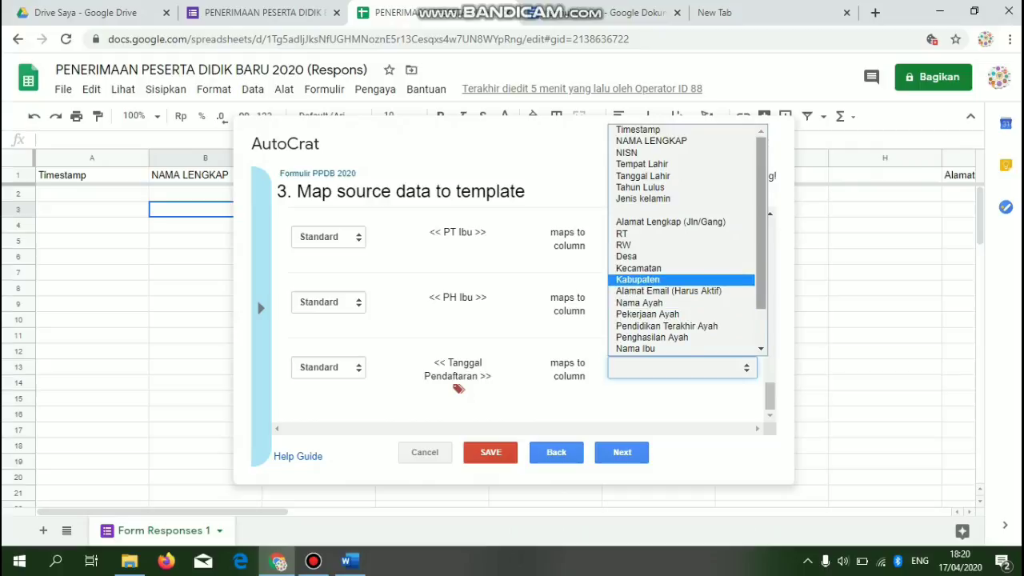
pyautogui.scroll(-2, 689, 320)
pyautogui.click(704, 349)
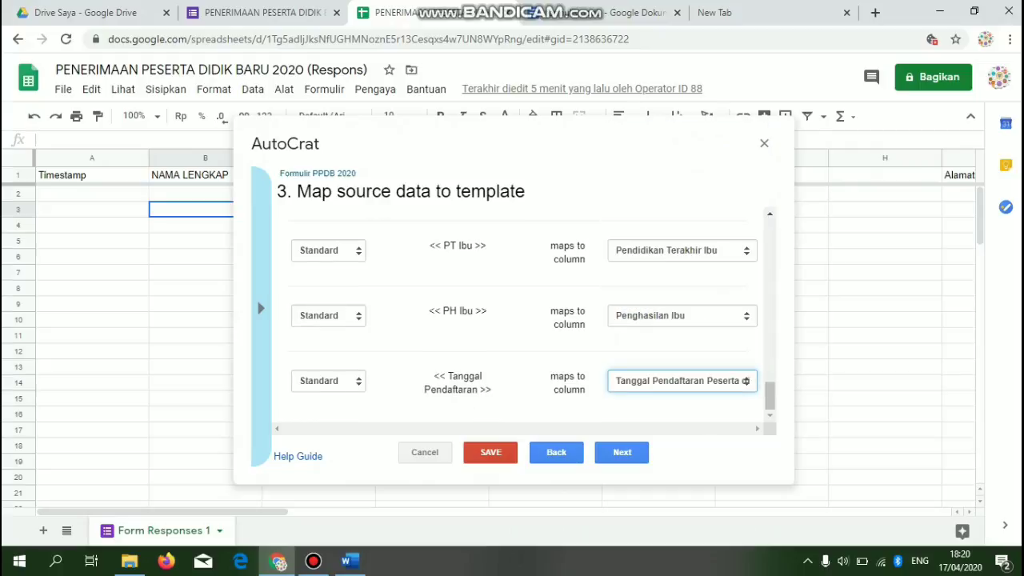
# - Recheck the mappings against the template's tags and proceed to the file settings step
pyautogui.click(609, 13)
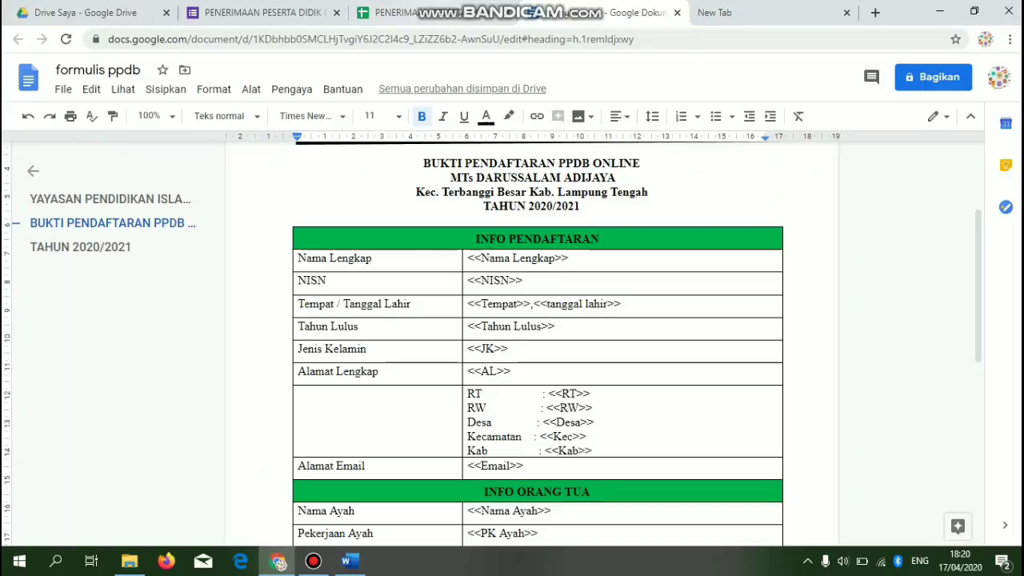
pyautogui.click(384, 13)
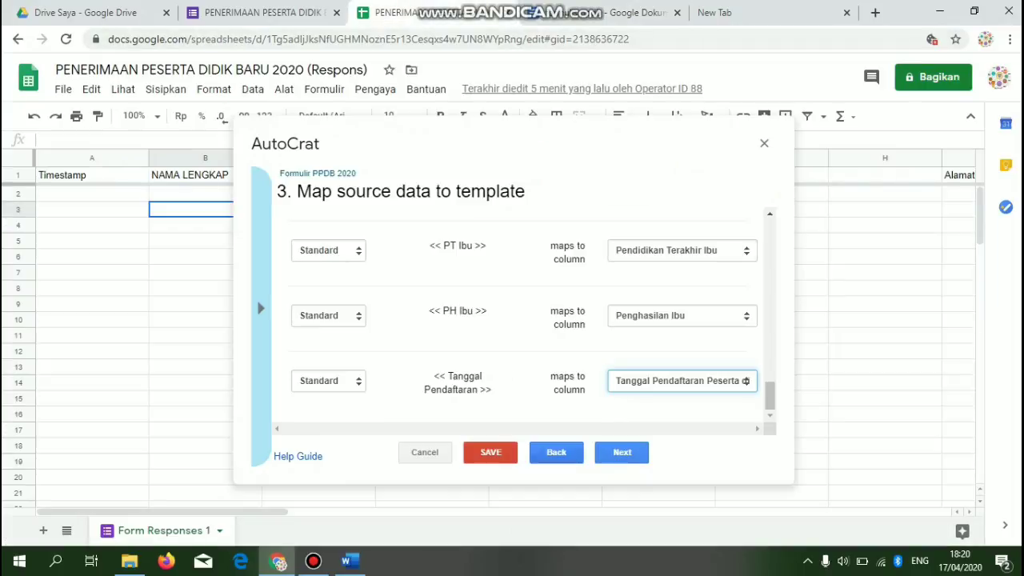
pyautogui.click(604, 10)
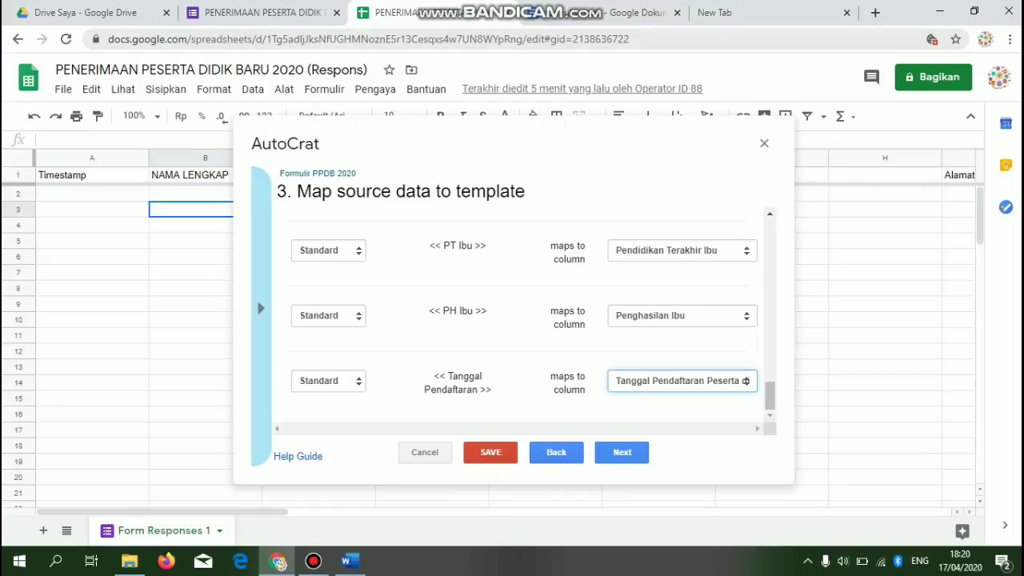
pyautogui.click(608, 13)
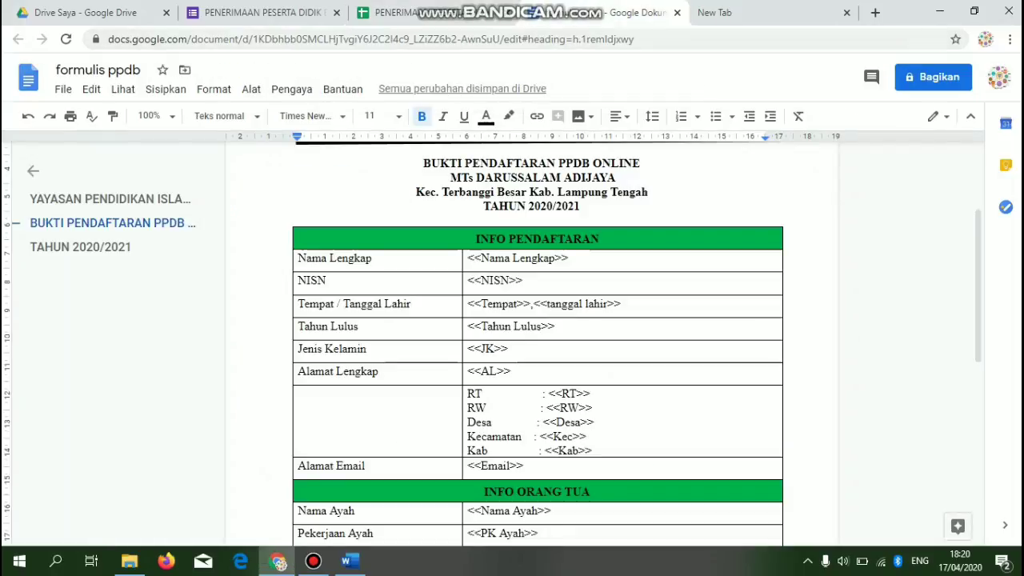
pyautogui.click(384, 13)
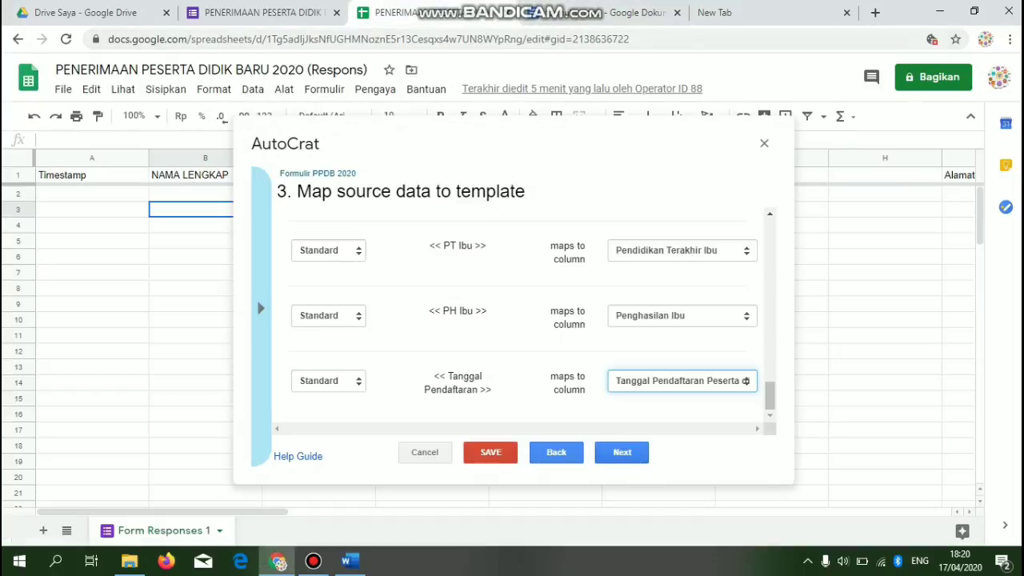
pyautogui.click(622, 453)
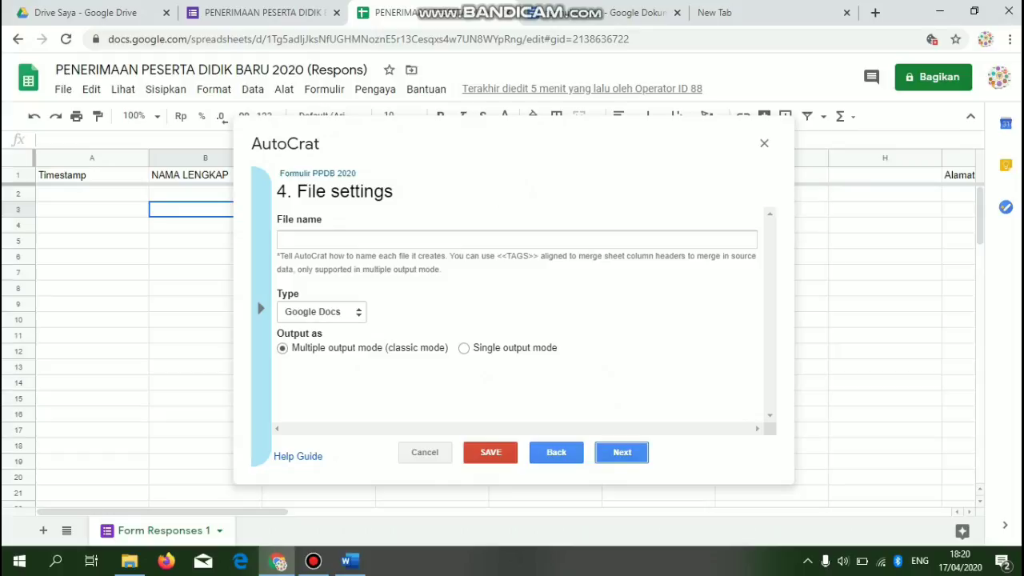
# - Set the output to PDF named 'Formulir PPDB 2020 <<NAMA LENGKAP>>'
pyautogui.click(322, 312)
pyautogui.click(294, 340)
pyautogui.click(517, 240)
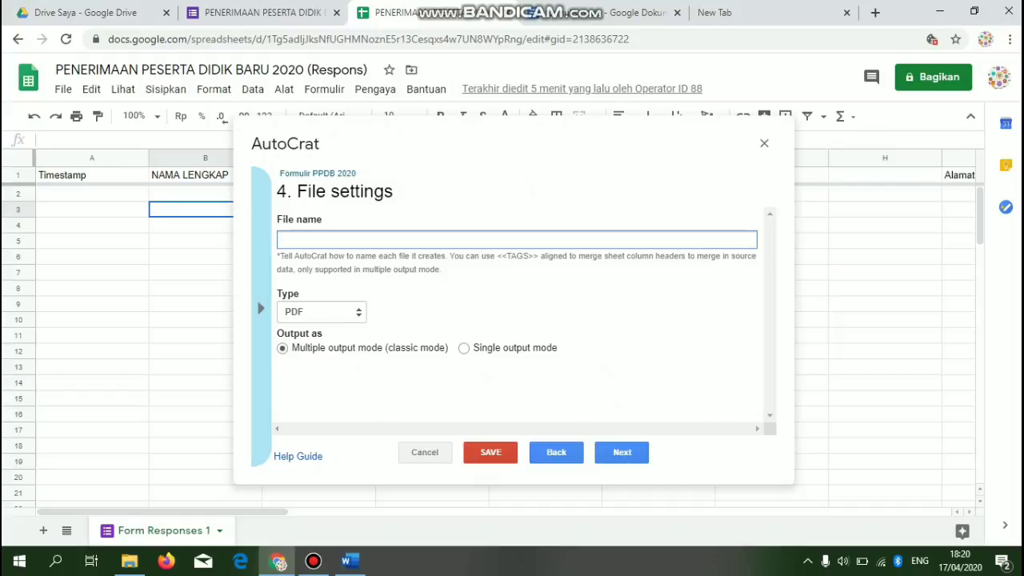
pyautogui.write('Formulir PPDB 2020')
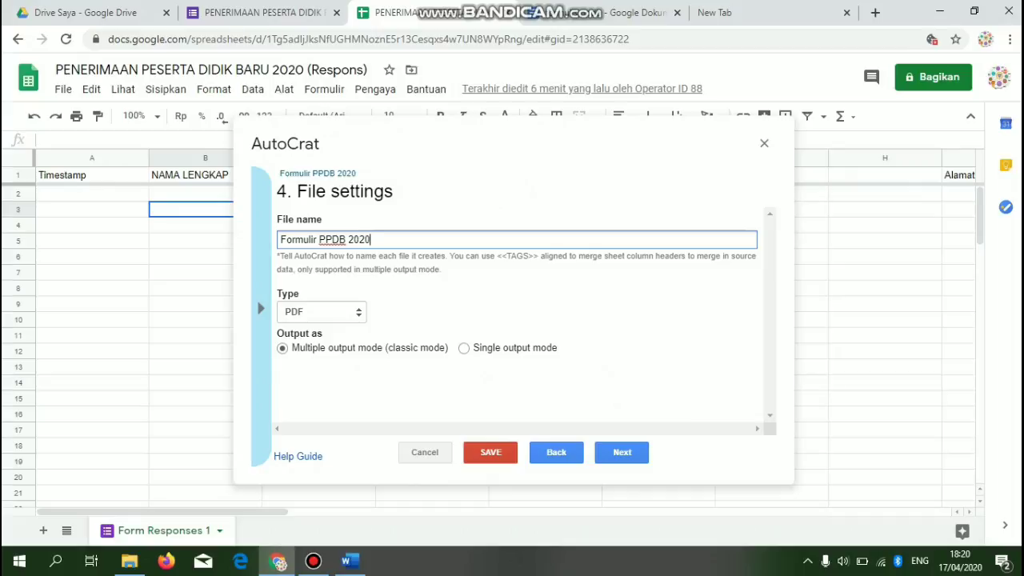
pyautogui.click(191, 175)
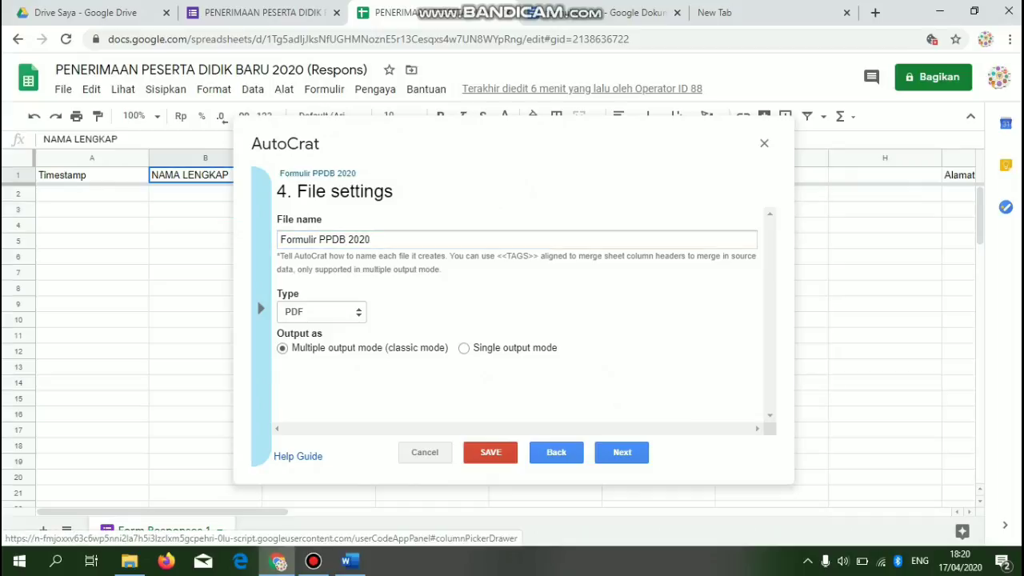
pyautogui.click(372, 239)
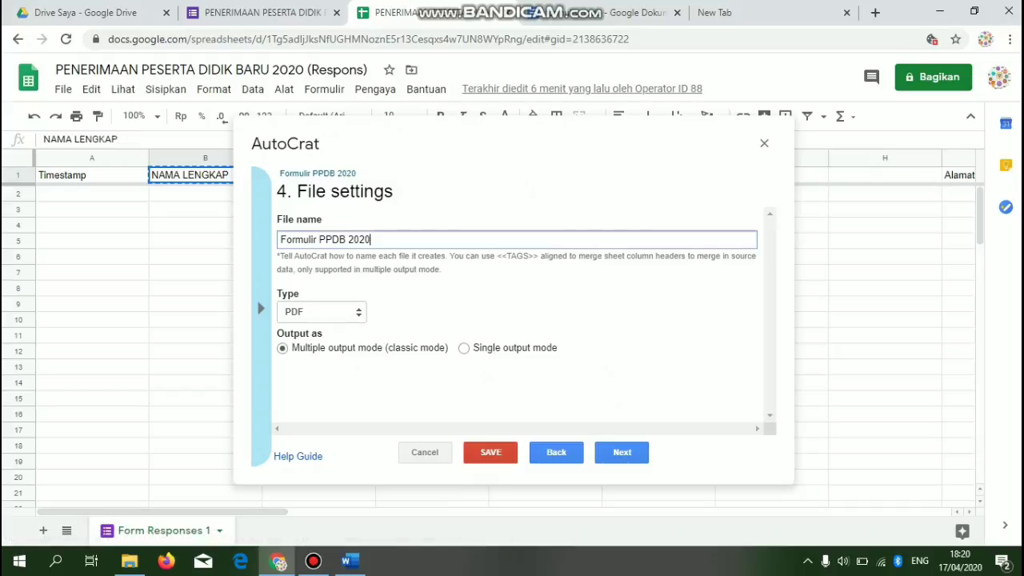
pyautogui.write('<<')
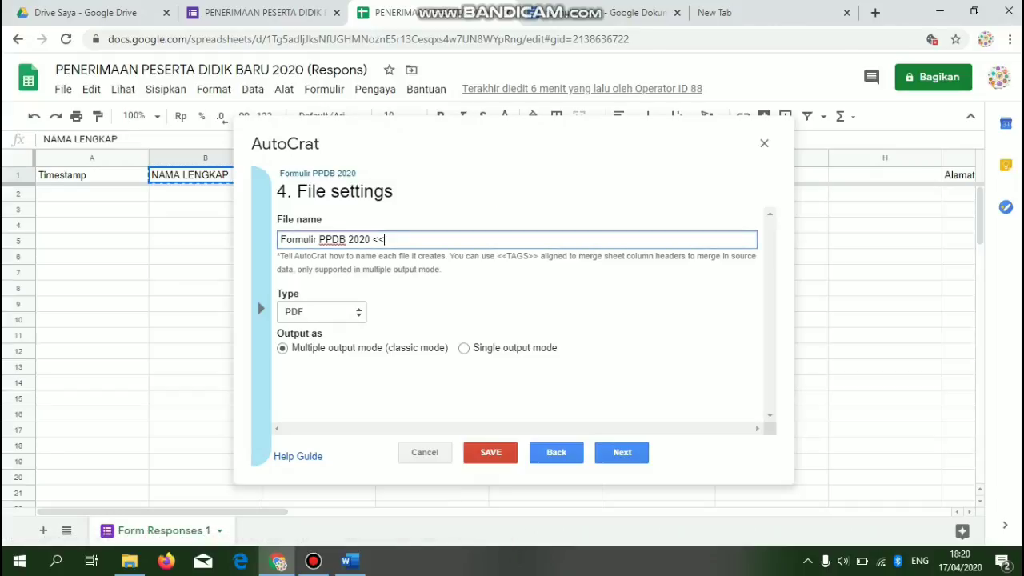
pyautogui.write('NAMA LENGKAP')
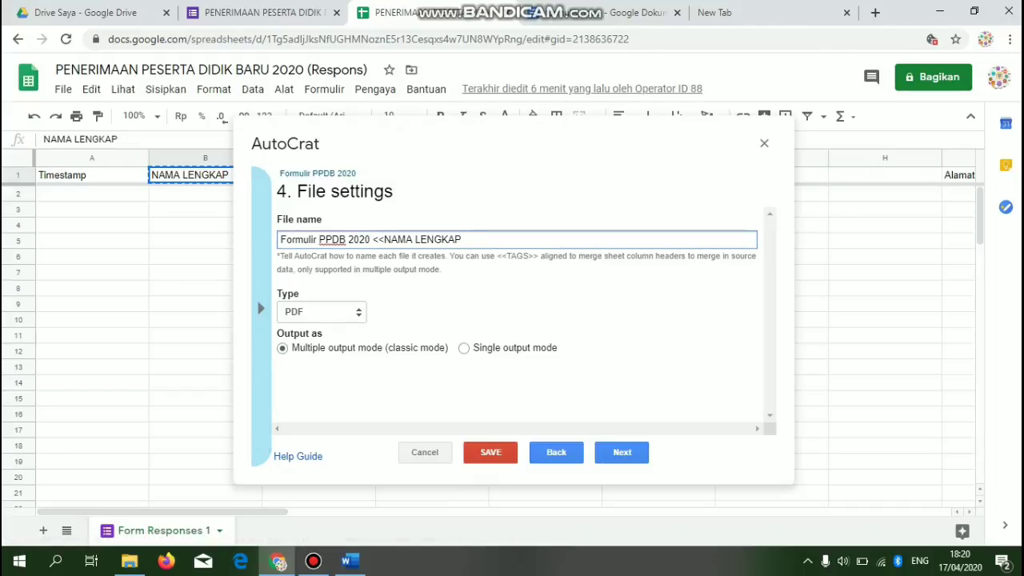
pyautogui.write('>>')
pyautogui.click(622, 452)
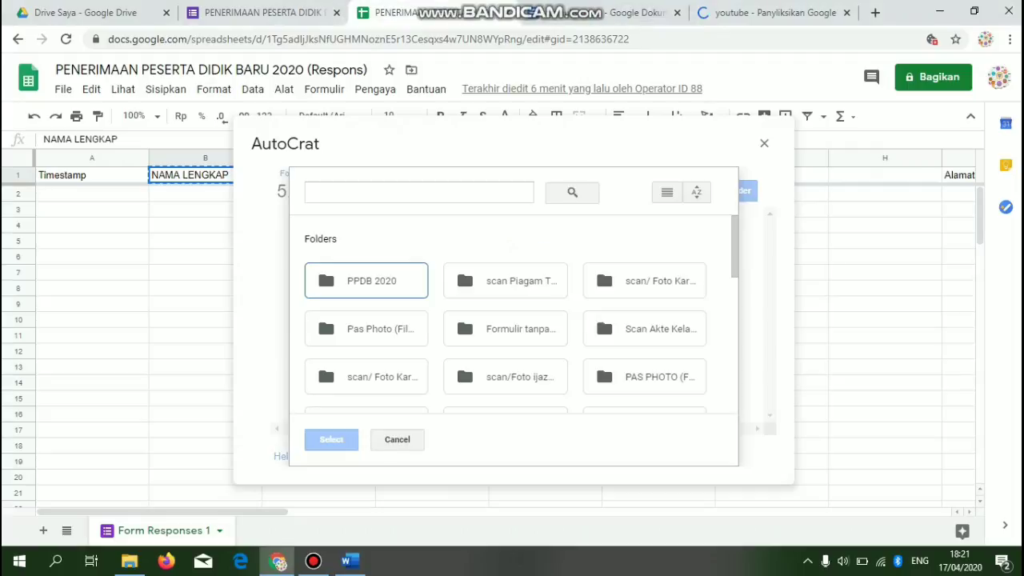
# - Save output to the PPDB 2020 folder, skip merge conditions, and turn on document sharing
pyautogui.click(366, 281)
pyautogui.click(331, 439)
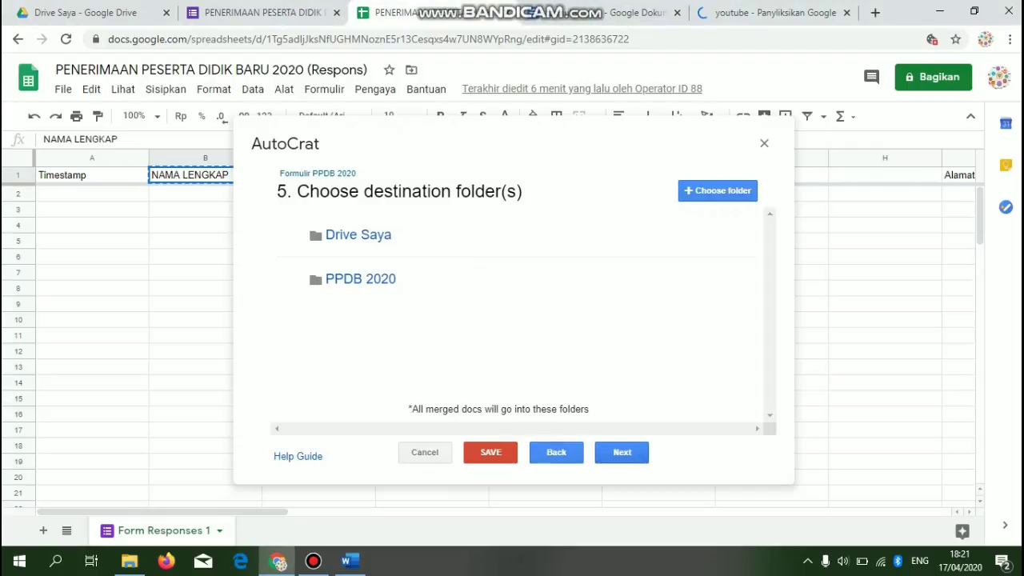
pyautogui.click(622, 453)
pyautogui.click(622, 452)
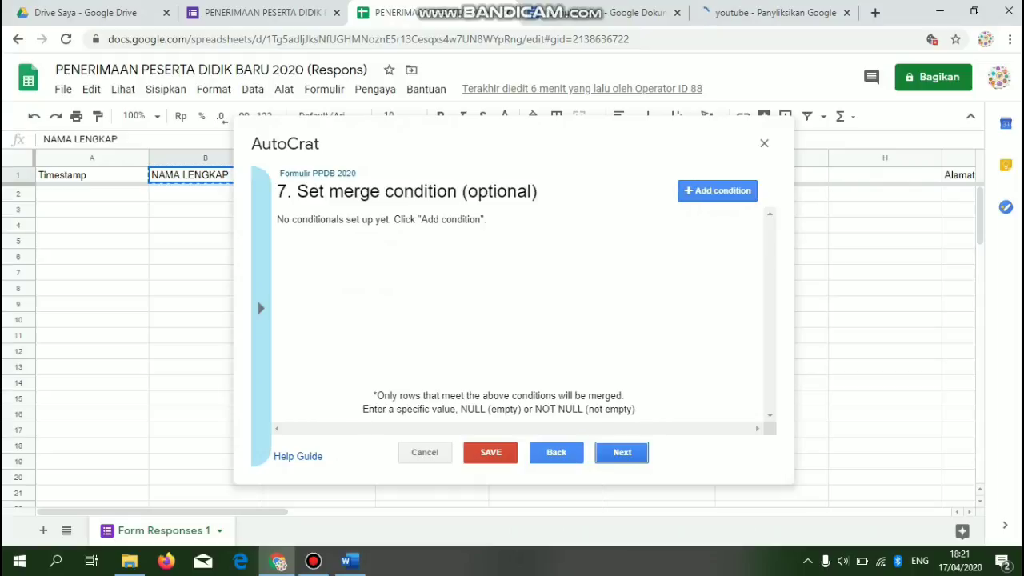
pyautogui.click(622, 453)
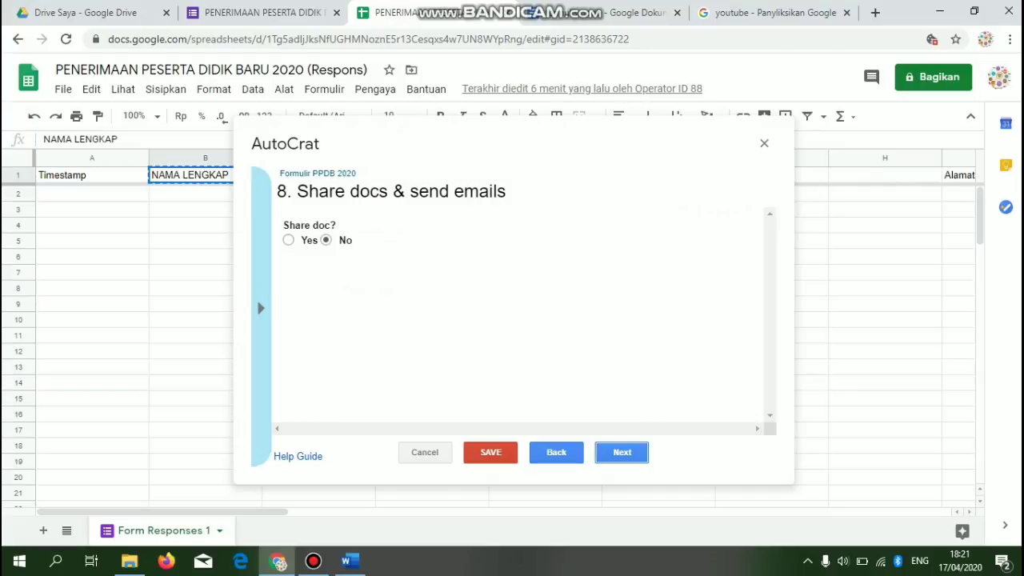
pyautogui.click(289, 240)
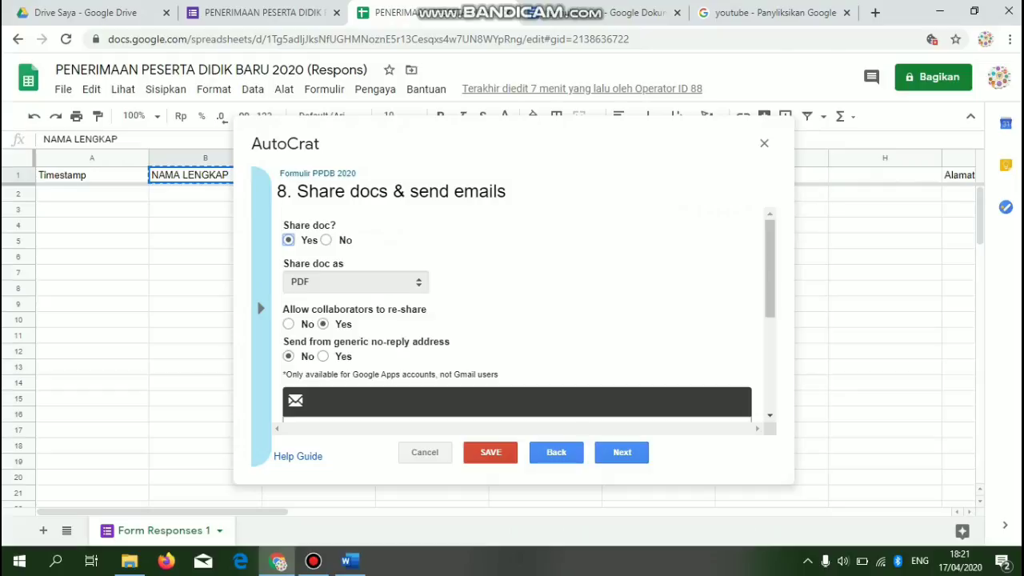
# - Scroll to the email settings and search the sheet's header row for the email column
pyautogui.click(583, 9)
pyautogui.scroll(-3, 517, 312)
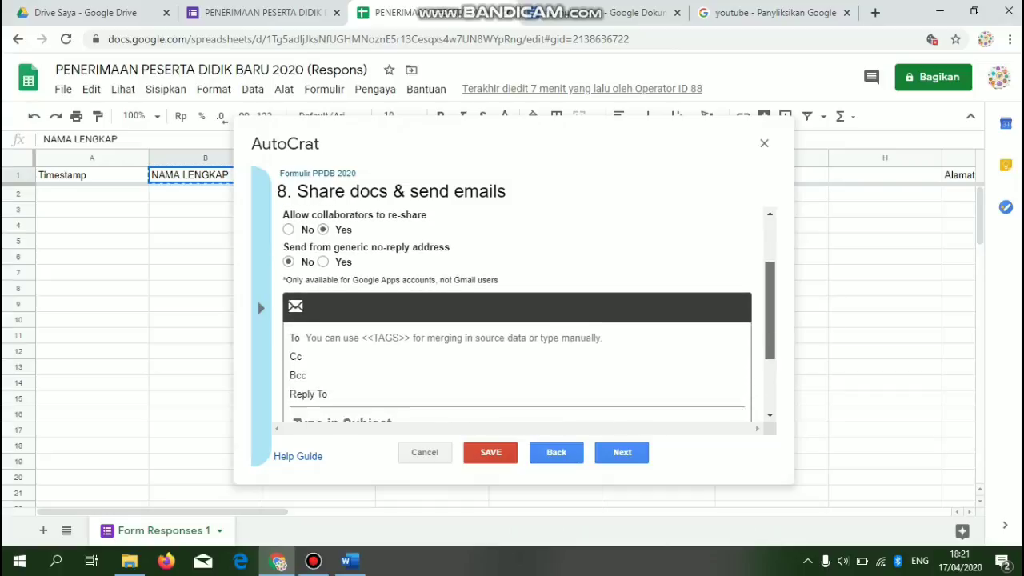
pyautogui.click(401, 337)
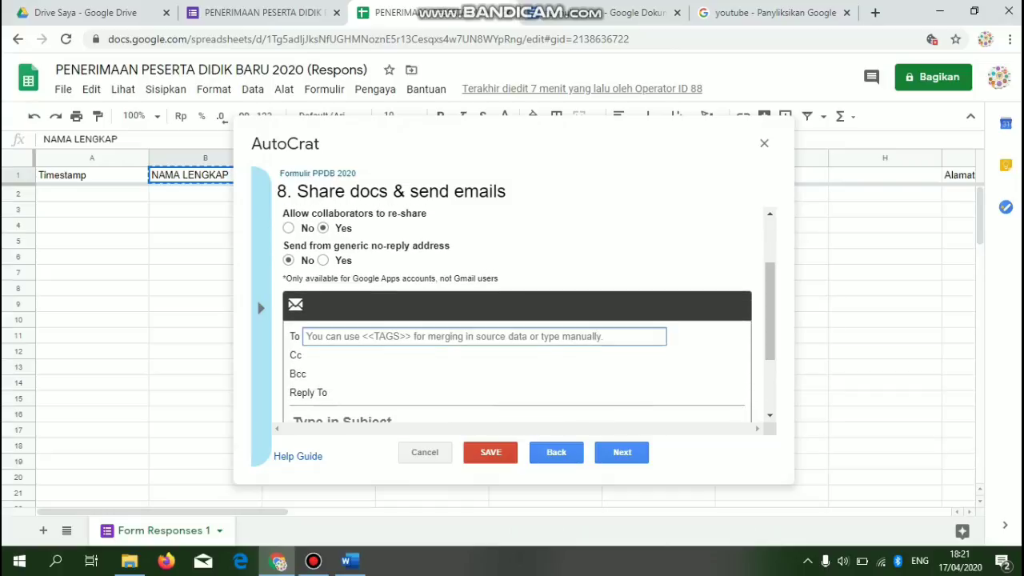
pyautogui.click(192, 194)
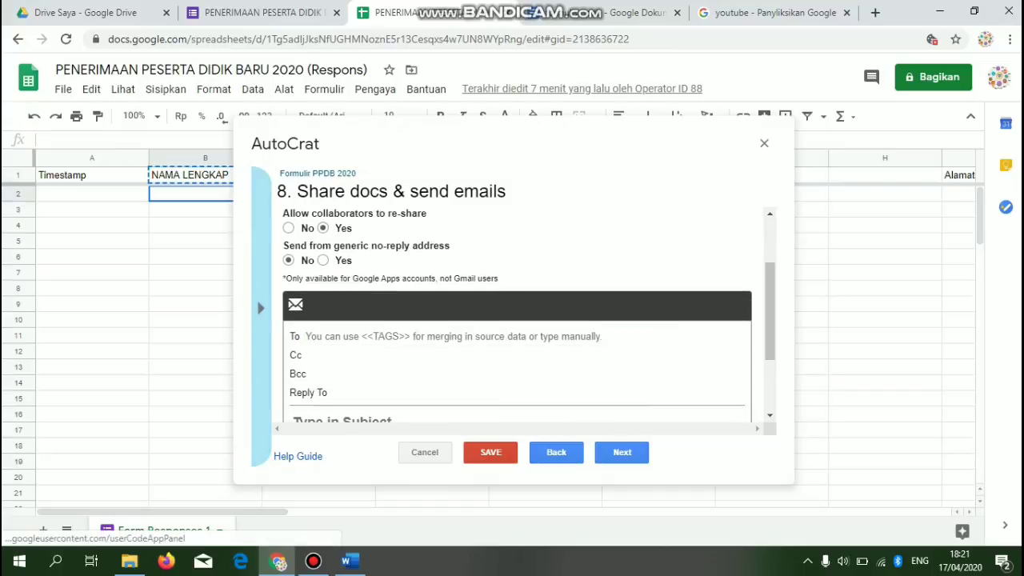
pyautogui.press('Up')
pyautogui.press('Right')
pyautogui.press('Right')
pyautogui.press('Right')
pyautogui.press('Right')
pyautogui.press('Right')
pyautogui.press('Right')
pyautogui.press('Right')
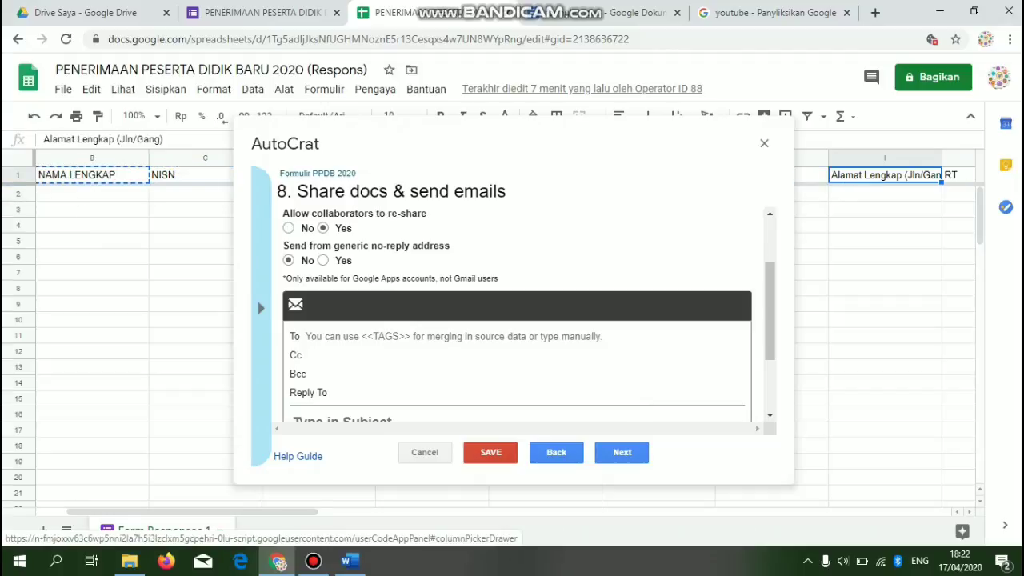
pyautogui.doubleClick(286, 144)
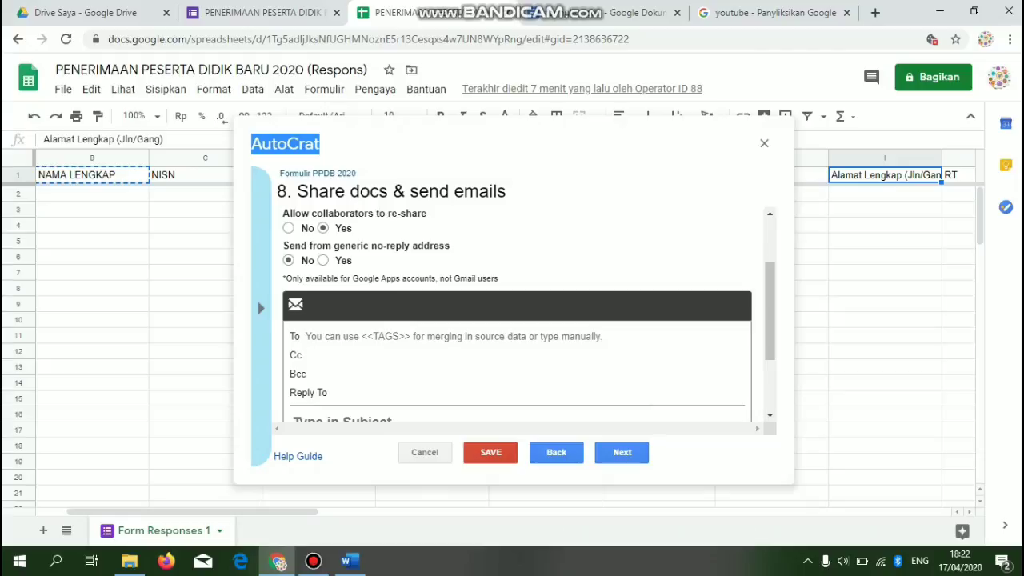
pyautogui.click(561, 257)
pyautogui.click(448, 145)
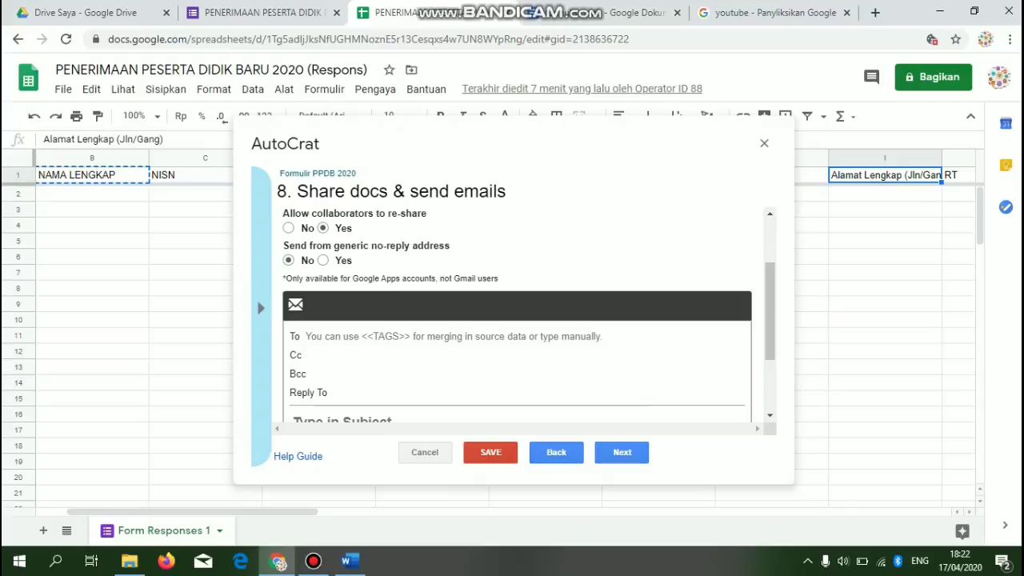
pyautogui.click(92, 195)
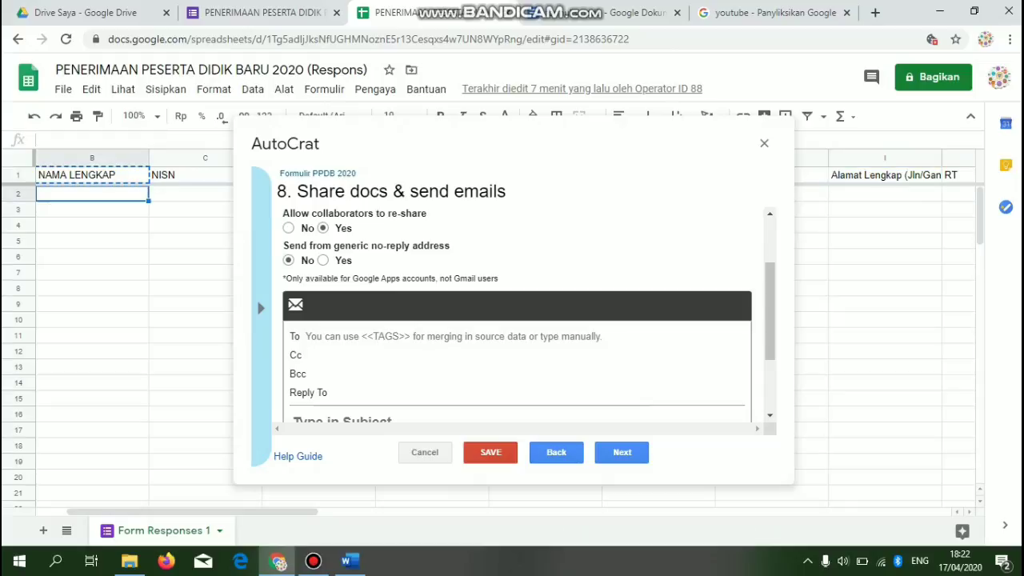
pyautogui.click(190, 175)
pyautogui.press('Right')
pyautogui.press('Right')
pyautogui.press('Right')
pyautogui.press('Right')
pyautogui.press('Right')
pyautogui.press('Right')
pyautogui.press('Right')
pyautogui.press('Right')
pyautogui.press('Right')
pyautogui.press('Right')
pyautogui.press('Right')
pyautogui.press('Right')
pyautogui.press('Right')
pyautogui.press('Right')
pyautogui.press('Right')
pyautogui.press('Right')
pyautogui.press('Right')
pyautogui.press('Right')
pyautogui.press('Right')
pyautogui.press('Right')
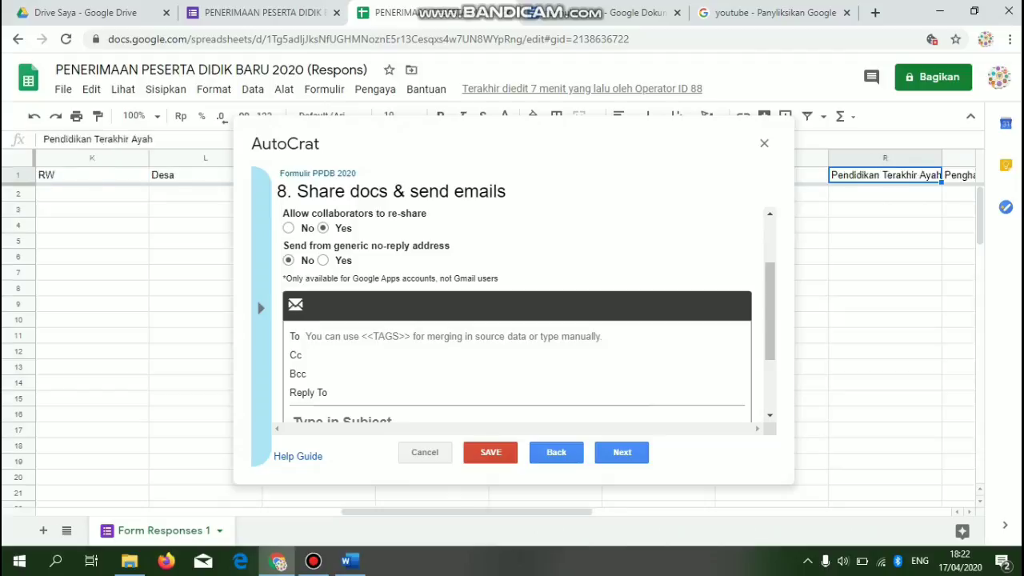
pyautogui.press('Left')
pyautogui.press('Left')
pyautogui.press('Left')
pyautogui.press('Left')
pyautogui.press('Left')
pyautogui.press('Left')
pyautogui.press('Left')
pyautogui.press('Left')
pyautogui.press('Left')
pyautogui.press('Left')
pyautogui.press('Left')
pyautogui.press('Left')
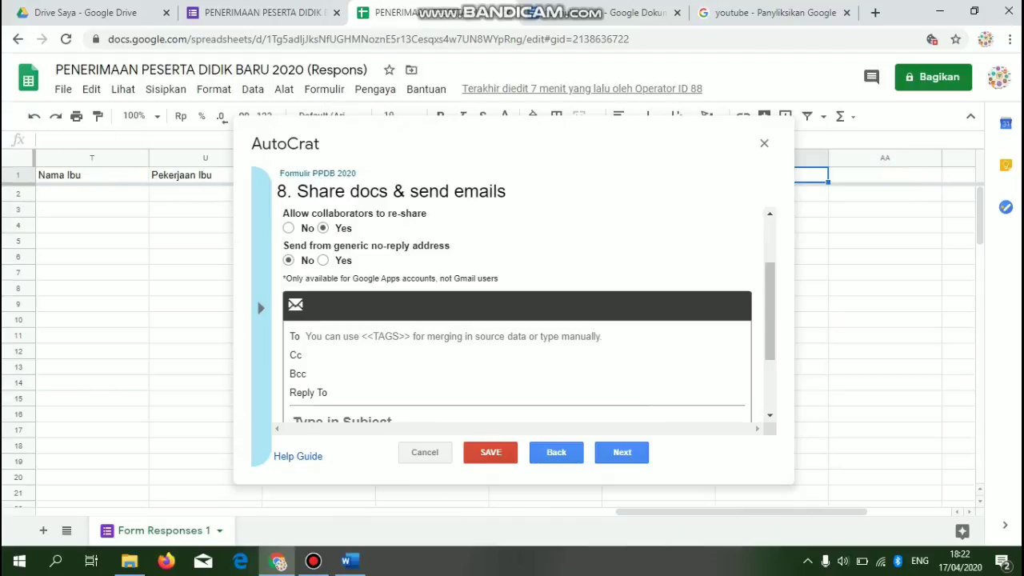
pyautogui.press('Left')
pyautogui.press('Left')
pyautogui.press('Left')
pyautogui.press('Left')
pyautogui.press('Left')
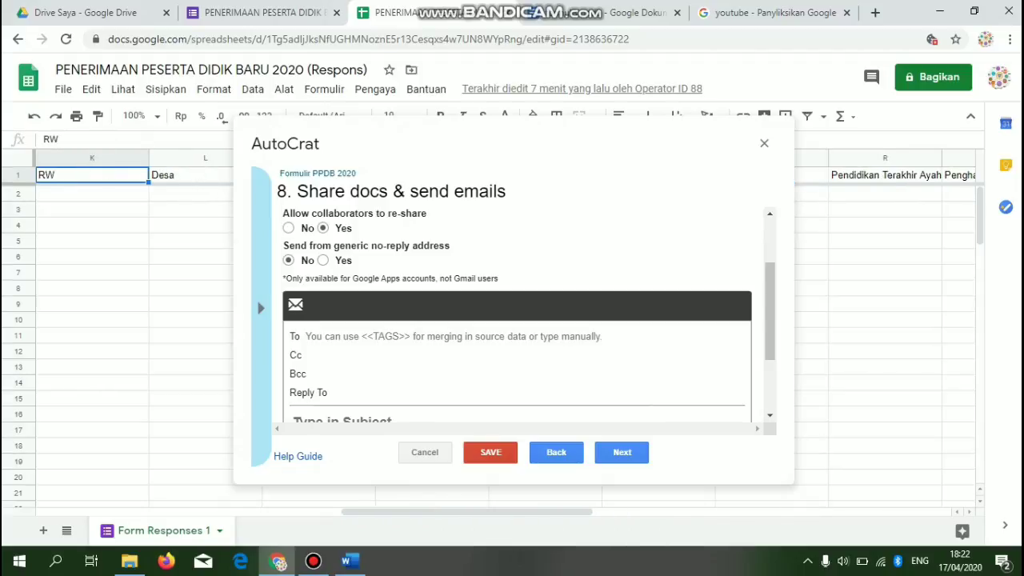
pyautogui.press('Left')
pyautogui.press('Left')
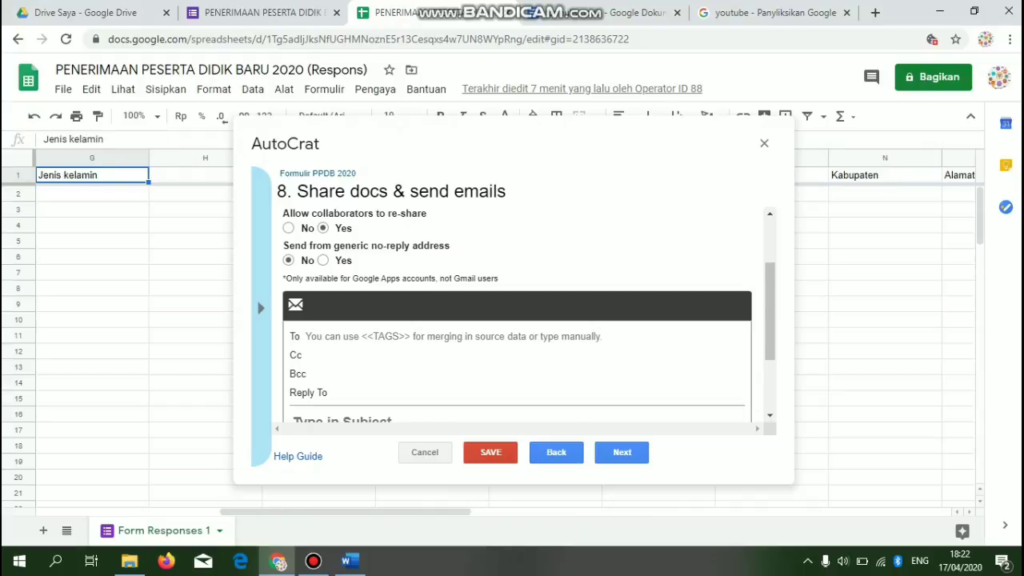
pyautogui.press('Left')
pyautogui.press('Left')
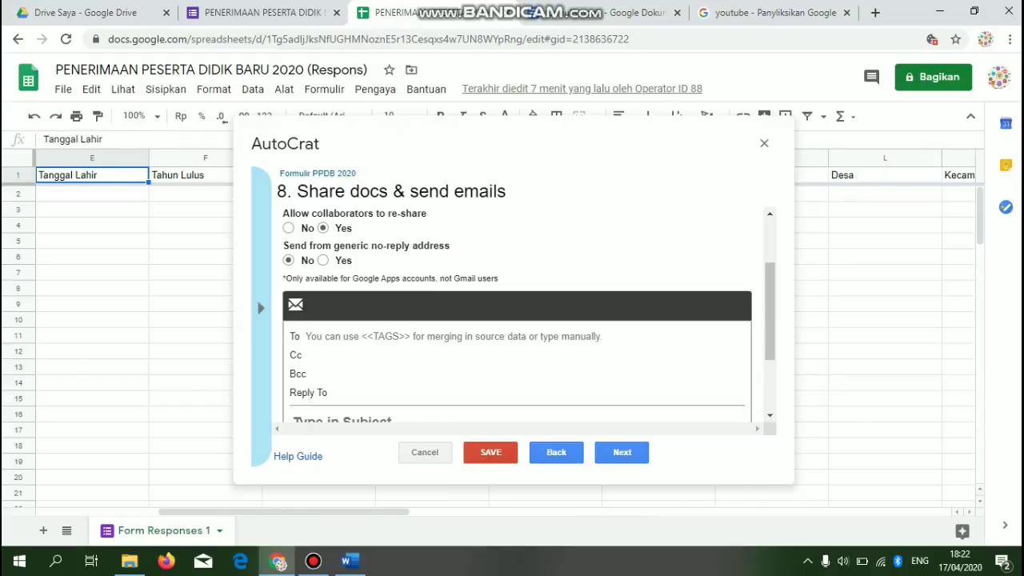
pyautogui.press('Left')
pyautogui.press('Left')
pyautogui.press('Left')
# - Enter <<Alamat Email (Harus Aktif)>> as the email recipient using the copied header
pyautogui.hotkey('ctrl', 'c')
pyautogui.press('Right')
pyautogui.press('Right')
pyautogui.press('Right')
pyautogui.press('Right')
pyautogui.press('Right')
pyautogui.press('Right')
pyautogui.press('Right')
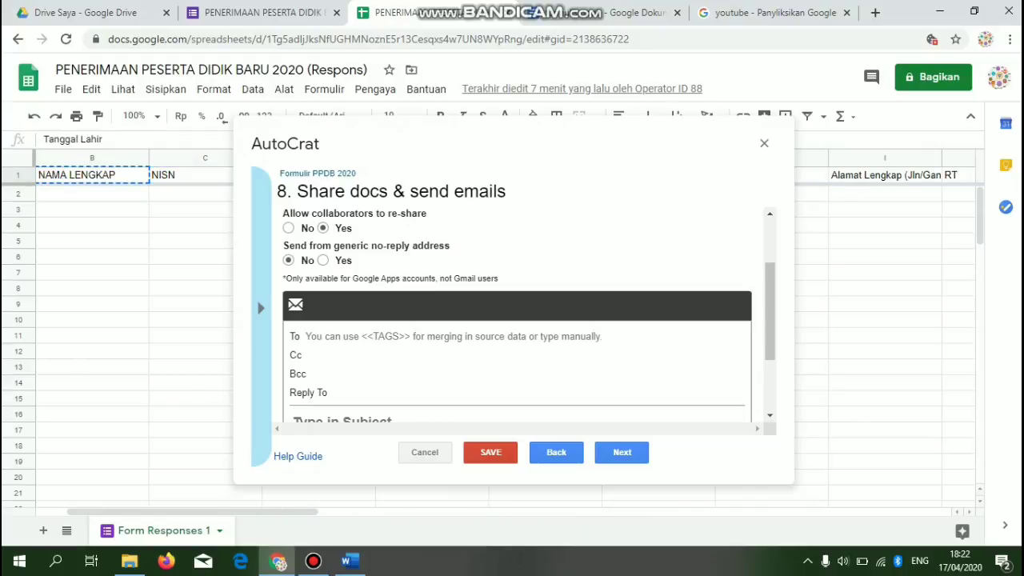
pyautogui.press('Right')
pyautogui.press('Right')
pyautogui.press('Right')
pyautogui.press('Right')
pyautogui.press('Right')
pyautogui.press('Right')
pyautogui.press('Right')
pyautogui.press('Right')
pyautogui.press('Right')
pyautogui.press('Right')
pyautogui.press('Right')
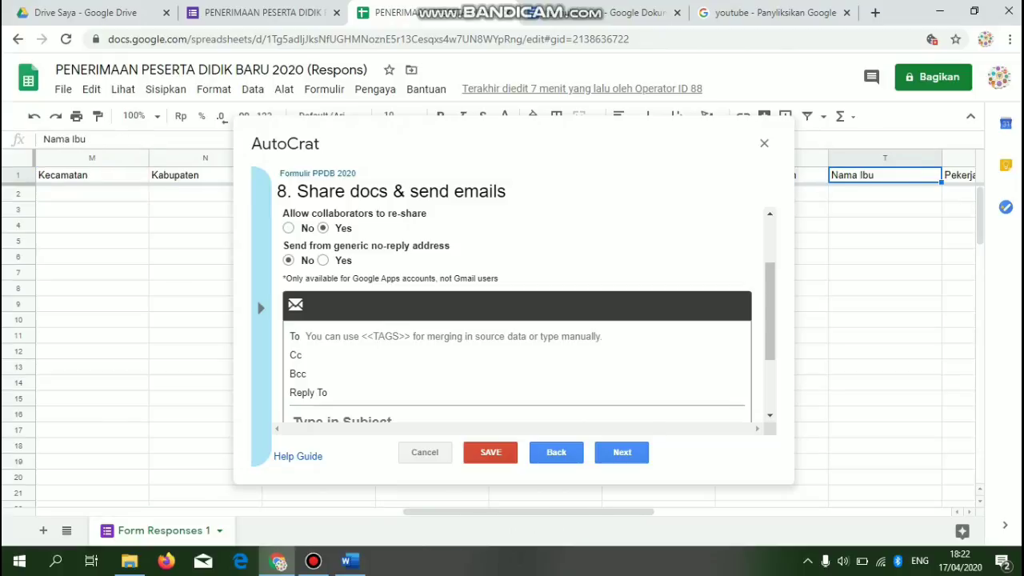
pyautogui.press('Right')
pyautogui.click(192, 176)
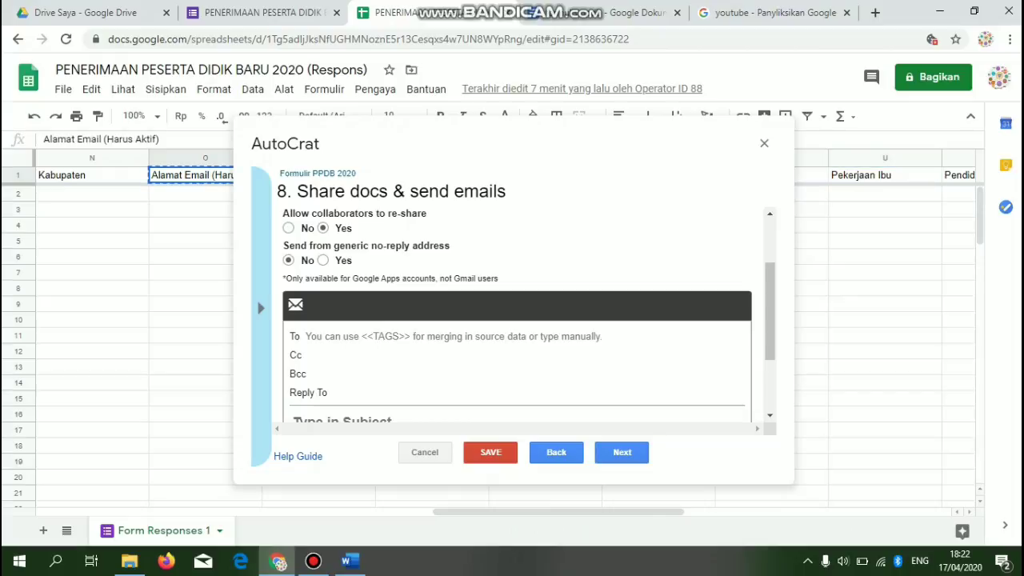
pyautogui.click(453, 337)
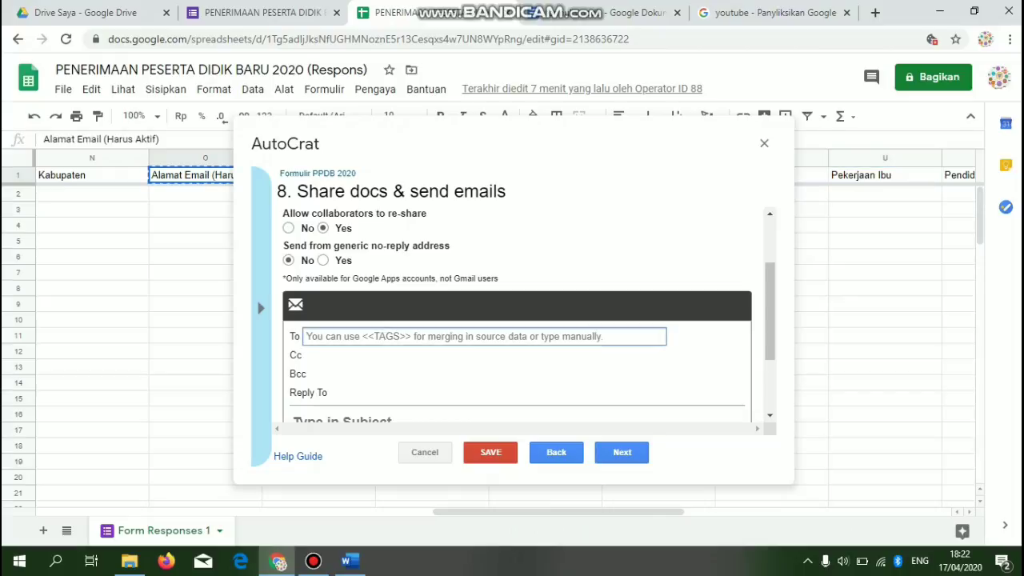
pyautogui.write('<<')
pyautogui.hotkey('ctrl', 'v')
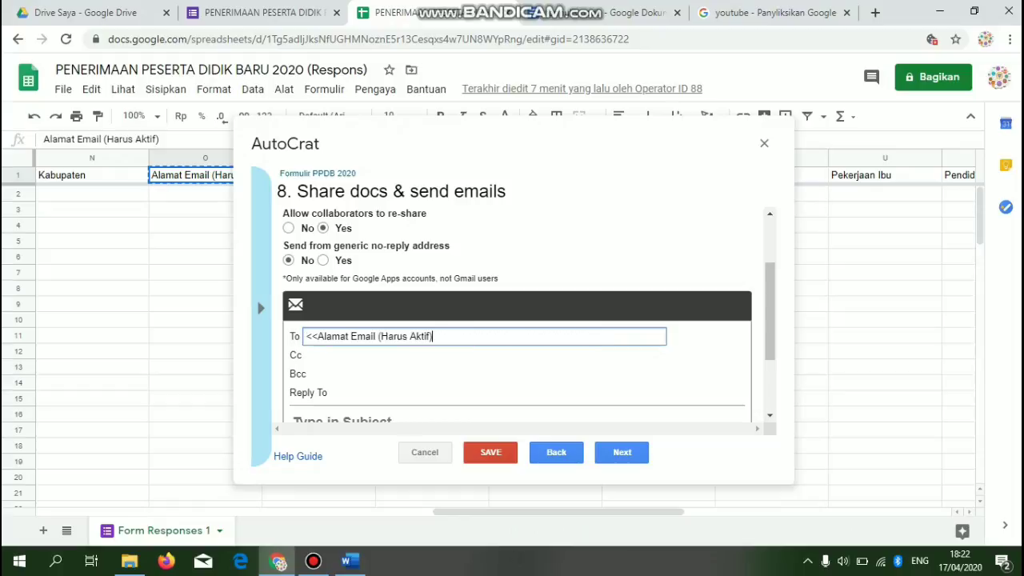
pyautogui.write('>>')
# - Begin the email subject with 'Formulir PPDB', correcting typos along the way
pyautogui.moveTo(770, 312); pyautogui.dragTo(770, 364)
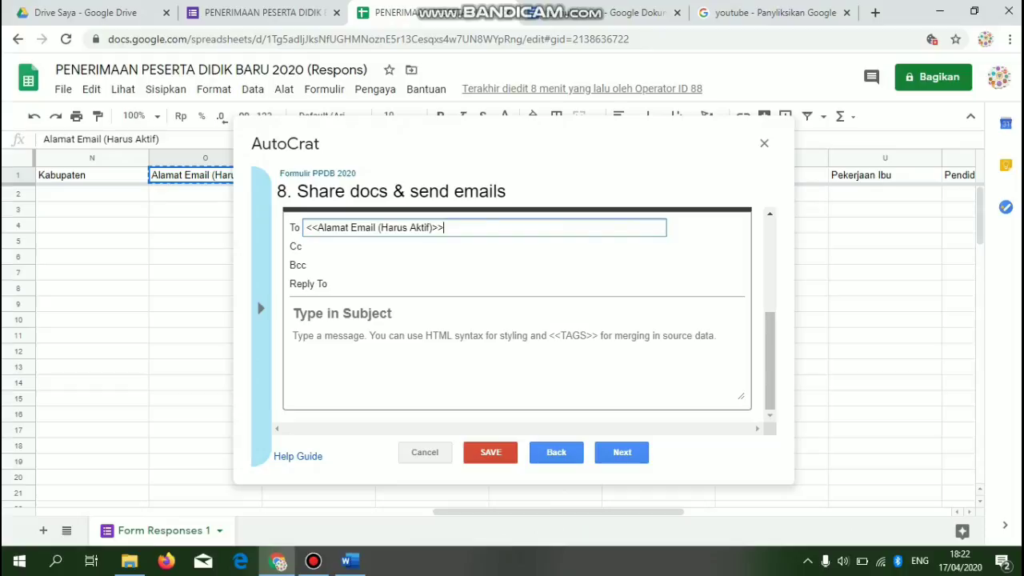
pyautogui.click(344, 313)
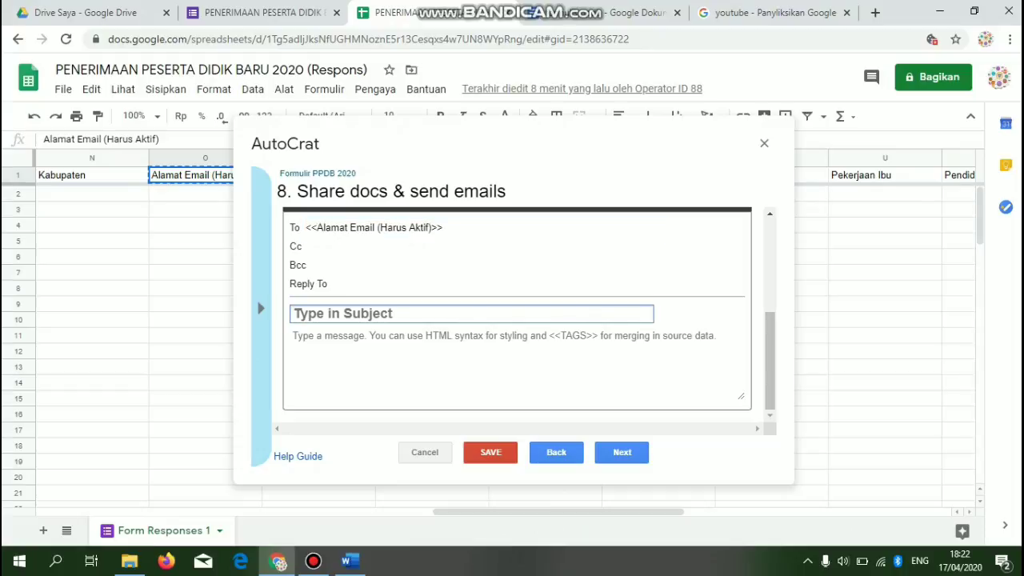
pyautogui.write('Fo')
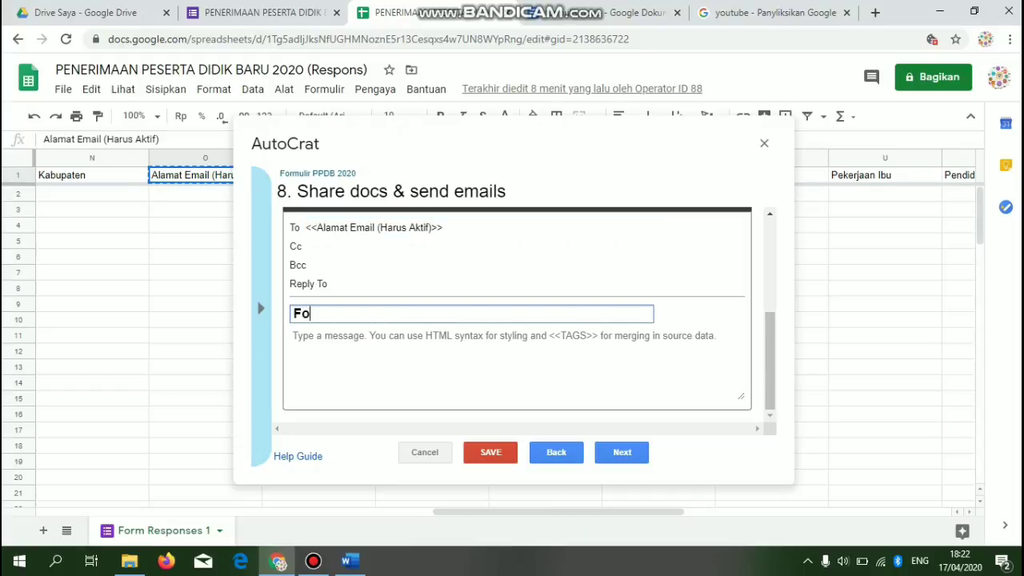
pyautogui.write('rmulir PPd')
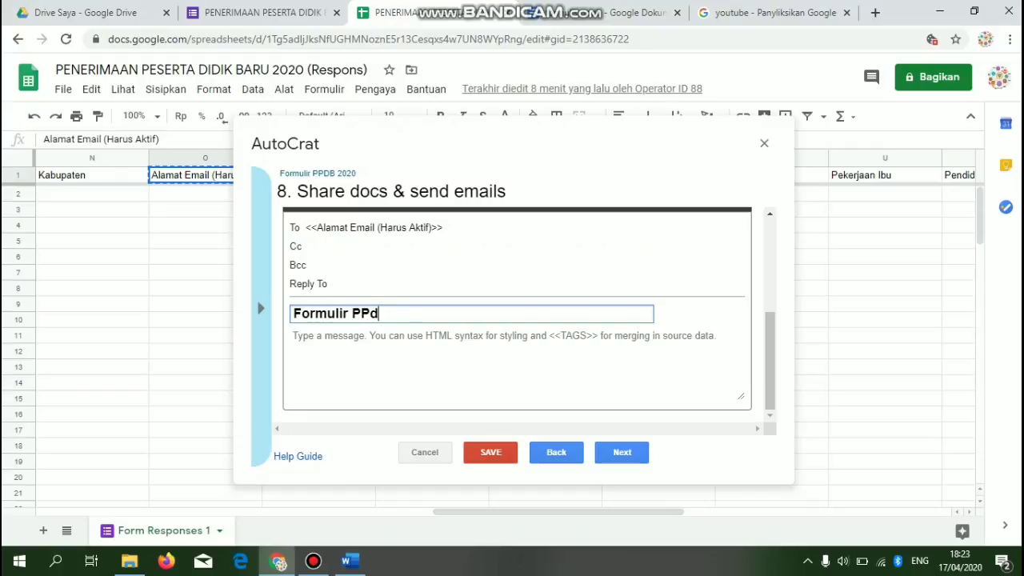
pyautogui.press('BackSpace')
pyautogui.write('DB <<')
# - Complete the subject as 'Formulir PPDB 2020 ATAS NAMA <<NAMA LENGKAP>>' using the copied header
pyautogui.click(192, 184)
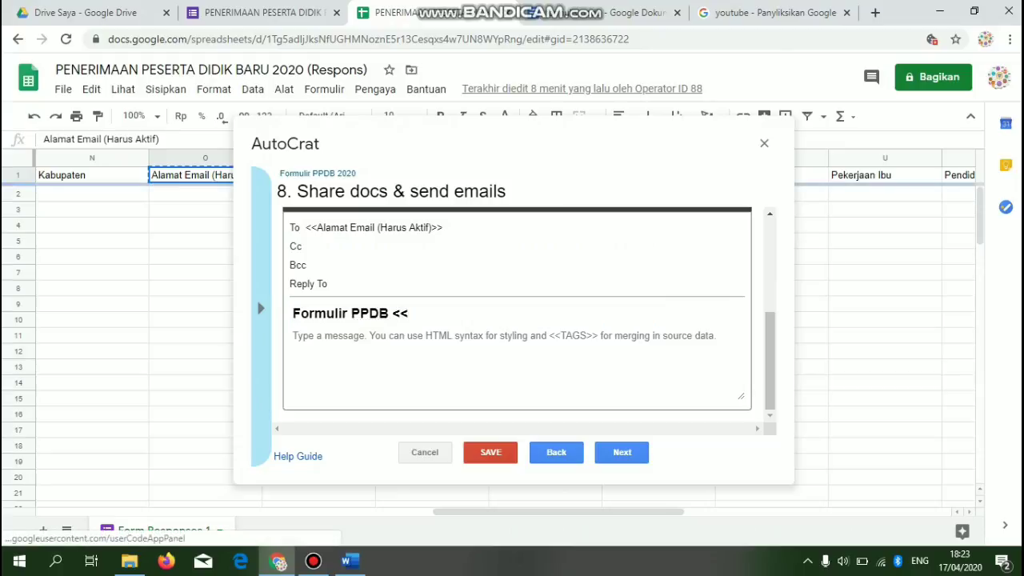
pyautogui.press('Left')
pyautogui.press('Left')
pyautogui.press('Left')
pyautogui.press('Left')
pyautogui.press('Left')
pyautogui.press('Left')
pyautogui.press('Left')
pyautogui.press('Left')
pyautogui.press('Left')
pyautogui.press('Left')
pyautogui.press('Left')
pyautogui.press('Left')
pyautogui.press('Left')
pyautogui.press('Left')
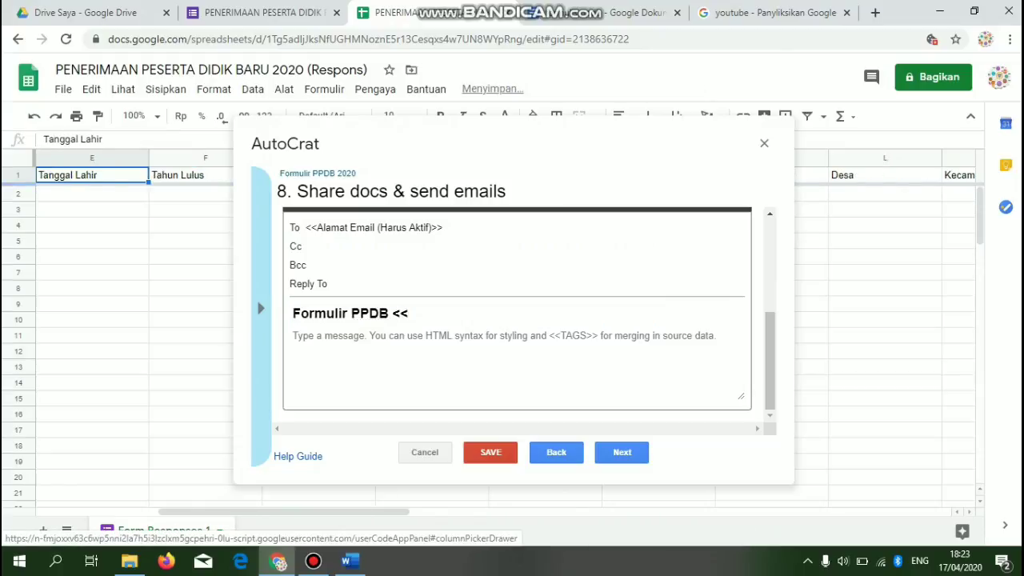
pyautogui.press('Right')
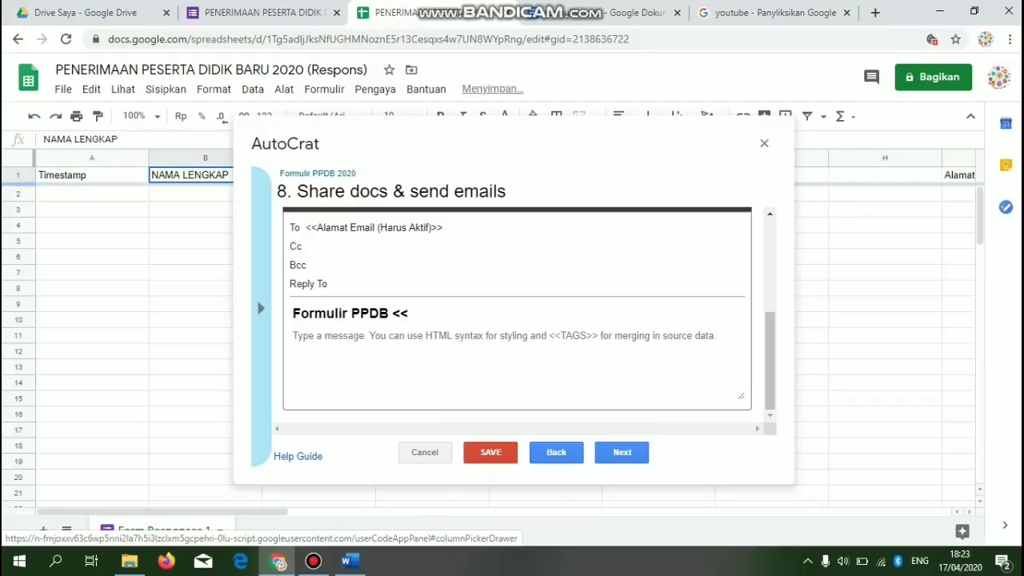
pyautogui.hotkey('ctrl', 'c')
pyautogui.click(410, 313)
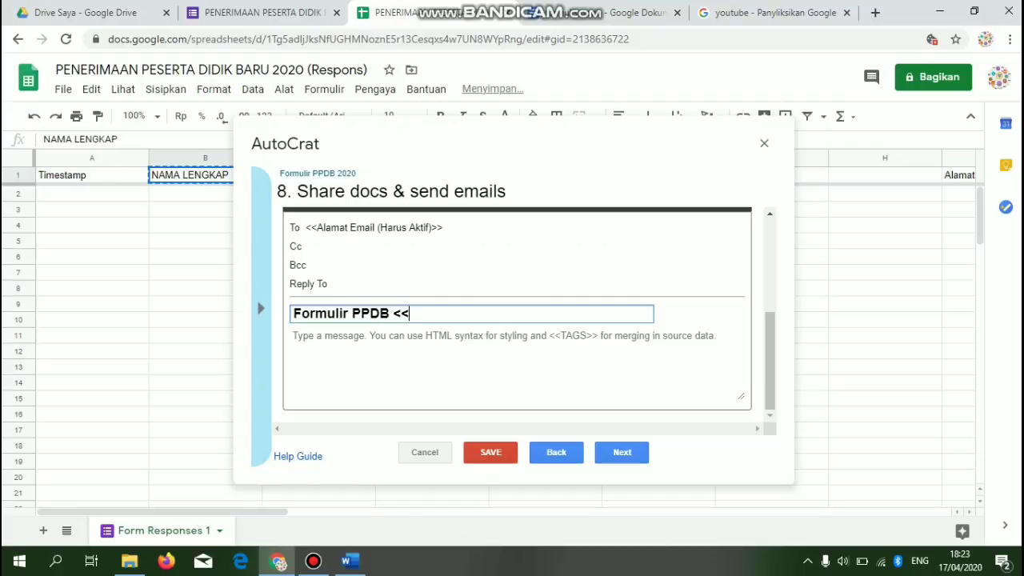
pyautogui.hotkey('ctrl', 'v')
pyautogui.write('>>')
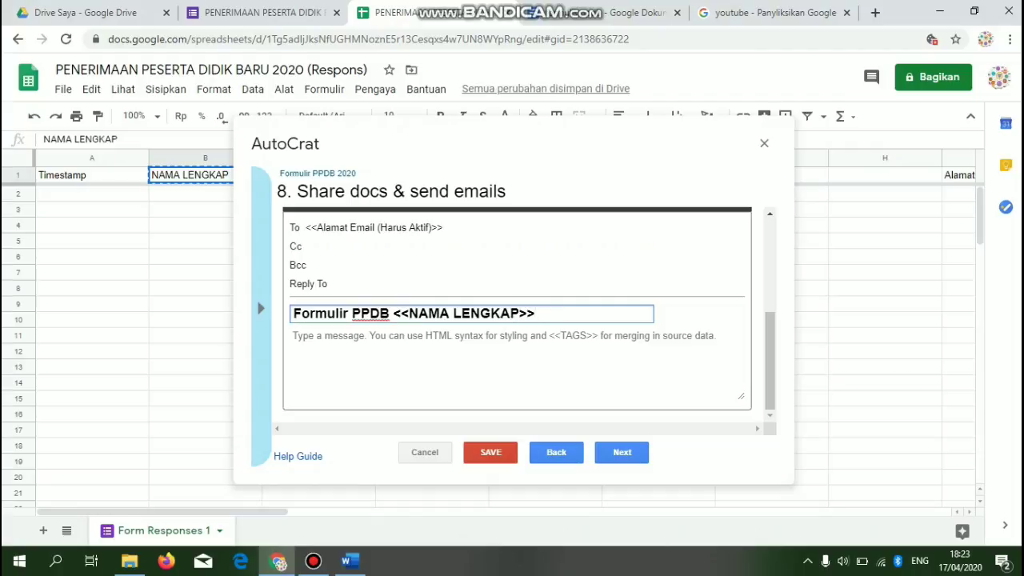
pyautogui.click(394, 314)
pyautogui.write('2020 ')
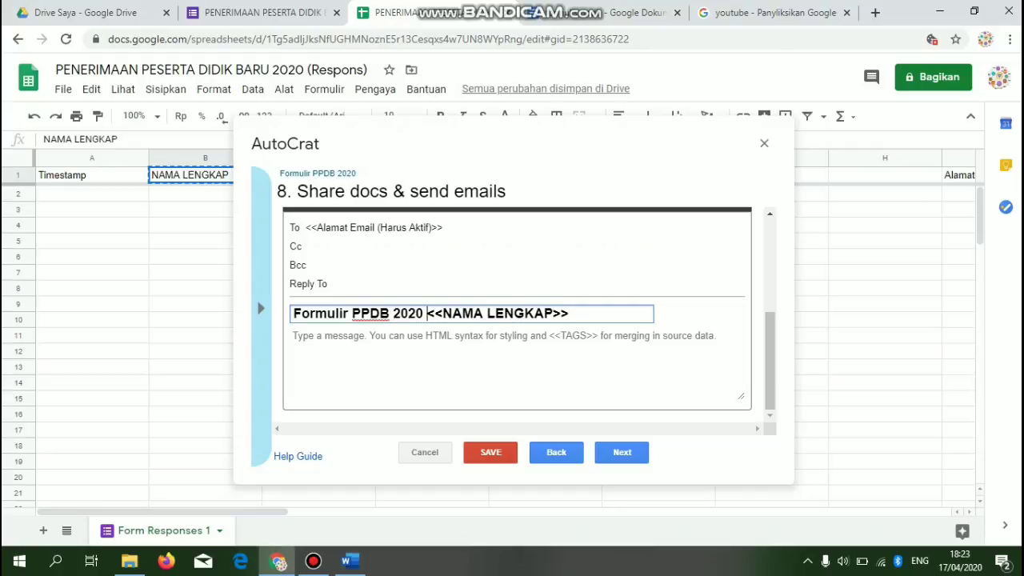
pyautogui.write('ATAS NAMA')
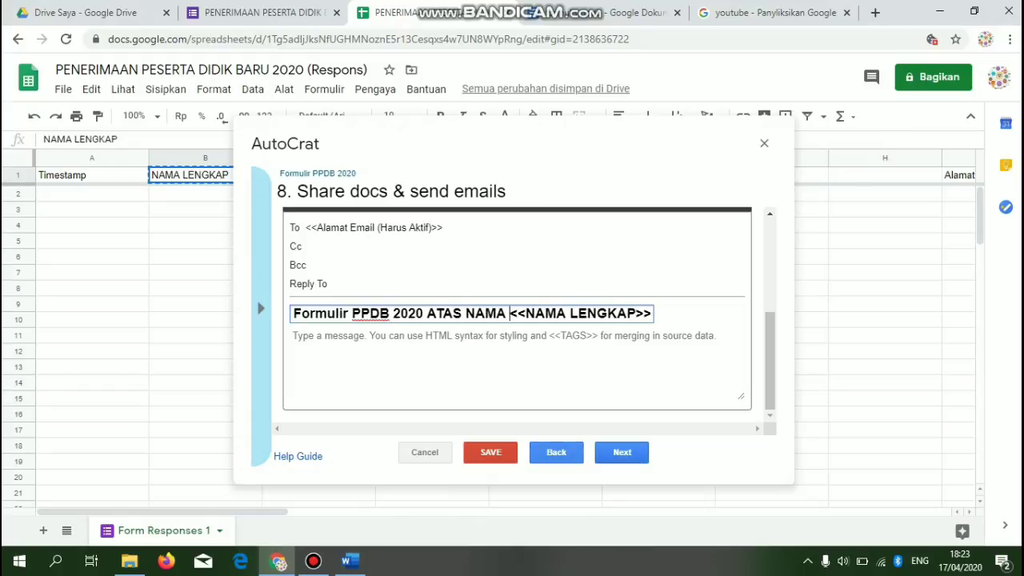
# - Enable the run-on-form-submit trigger and save the Formulir PPDB 2020 job
pyautogui.click(622, 453)
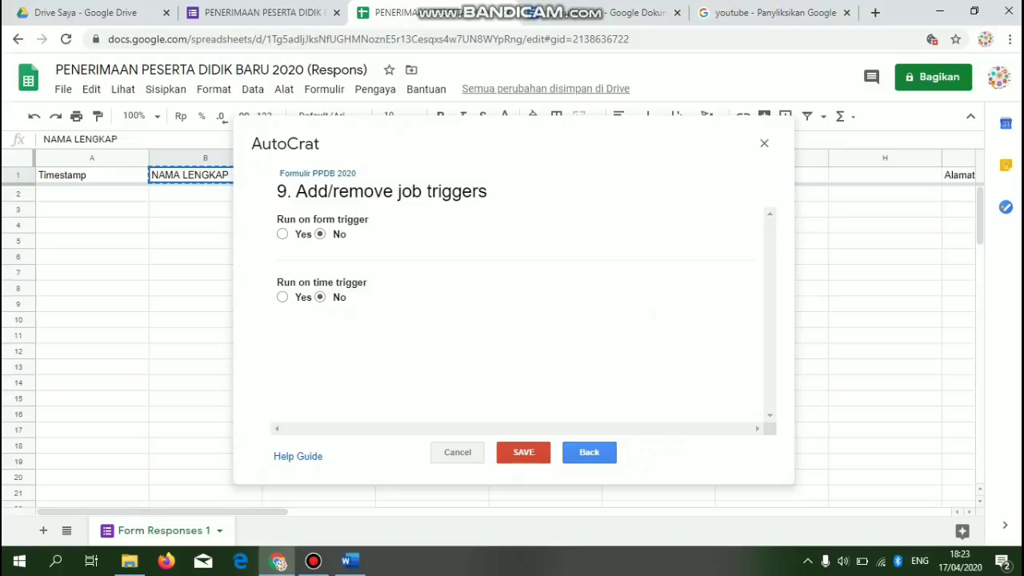
pyautogui.click(283, 235)
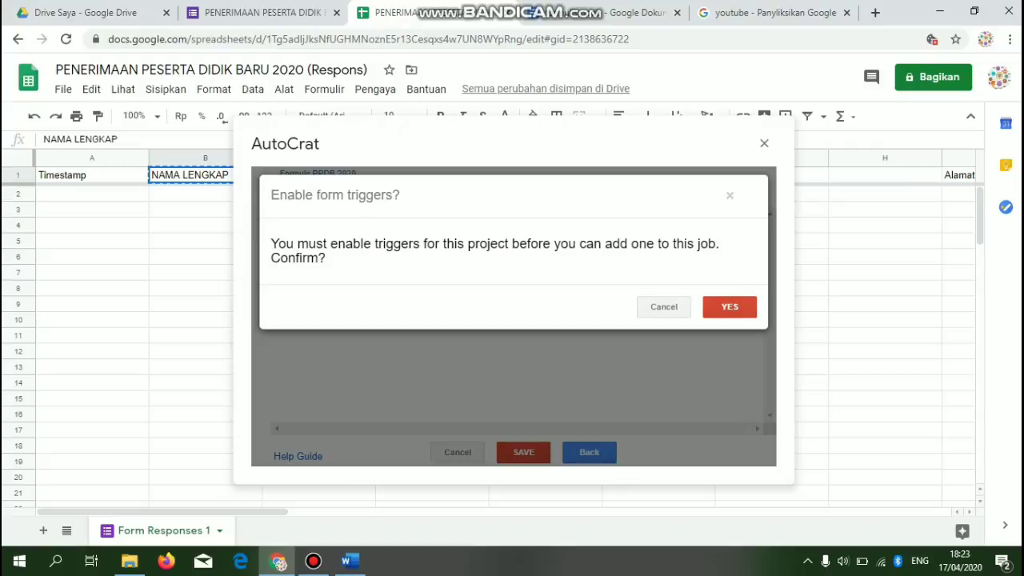
pyautogui.click(730, 307)
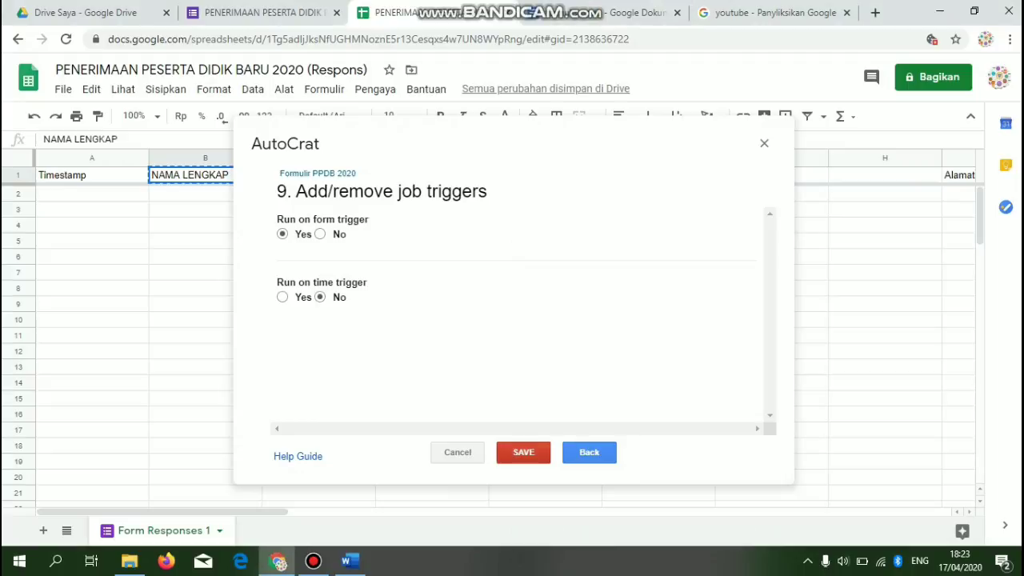
pyautogui.click(523, 452)
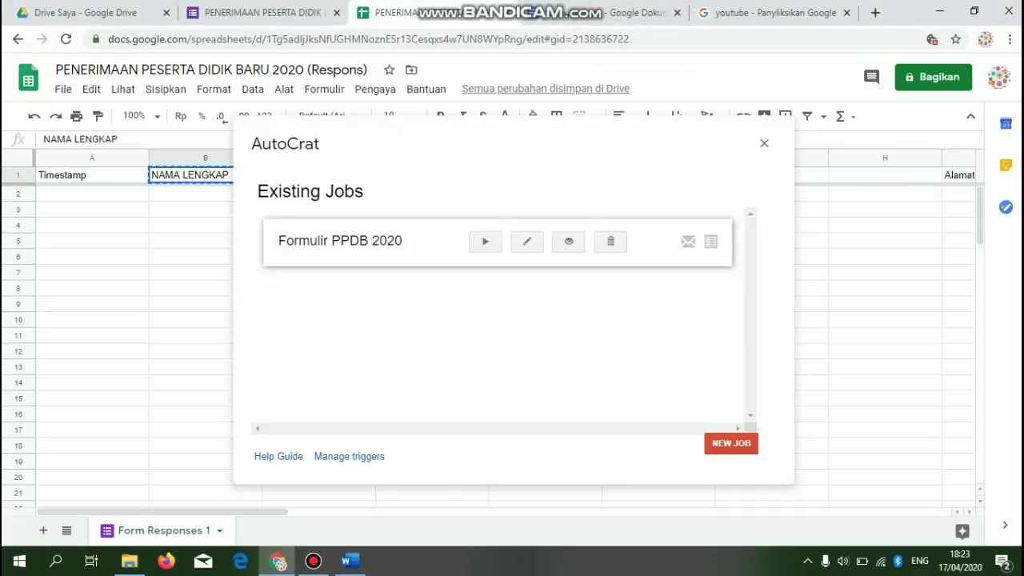
# - Close Autocrat, preview the registration form, and advance past the MTs Darussalam Adijaya intro page
pyautogui.click(765, 143)
pyautogui.click(264, 12)
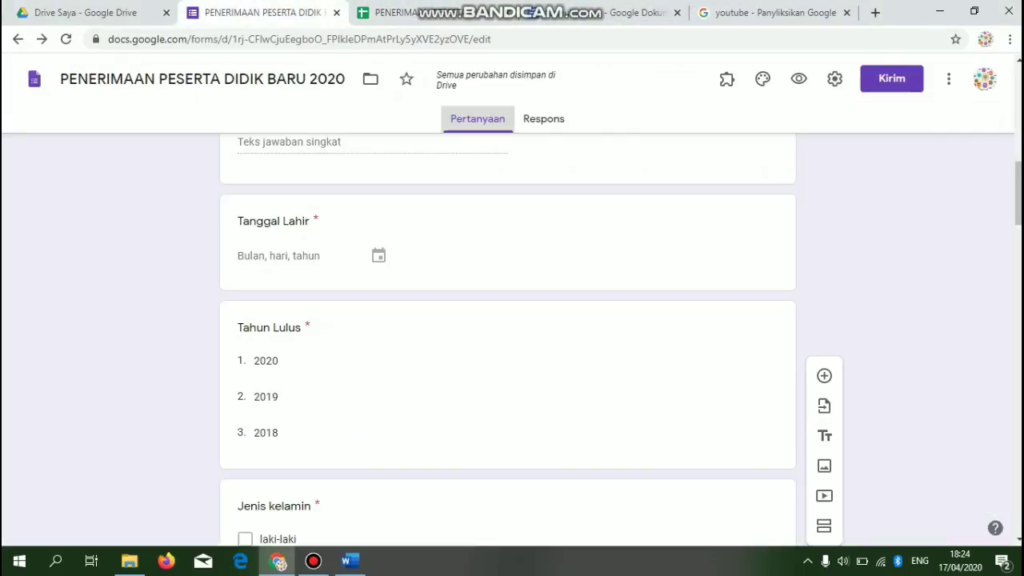
pyautogui.moveTo(1018, 196); pyautogui.dragTo(1019, 96)
pyautogui.click(798, 78)
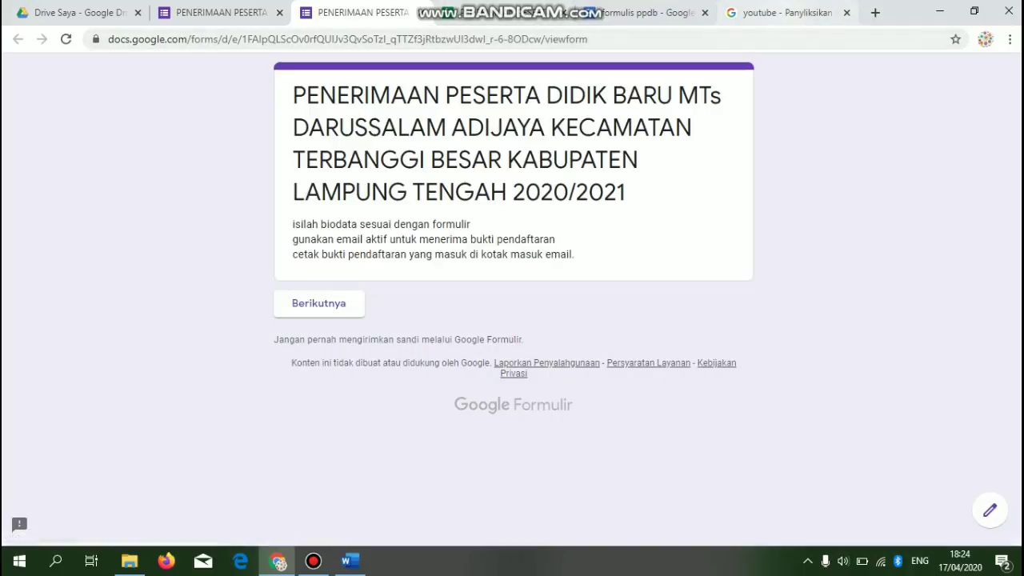
pyautogui.click(318, 303)
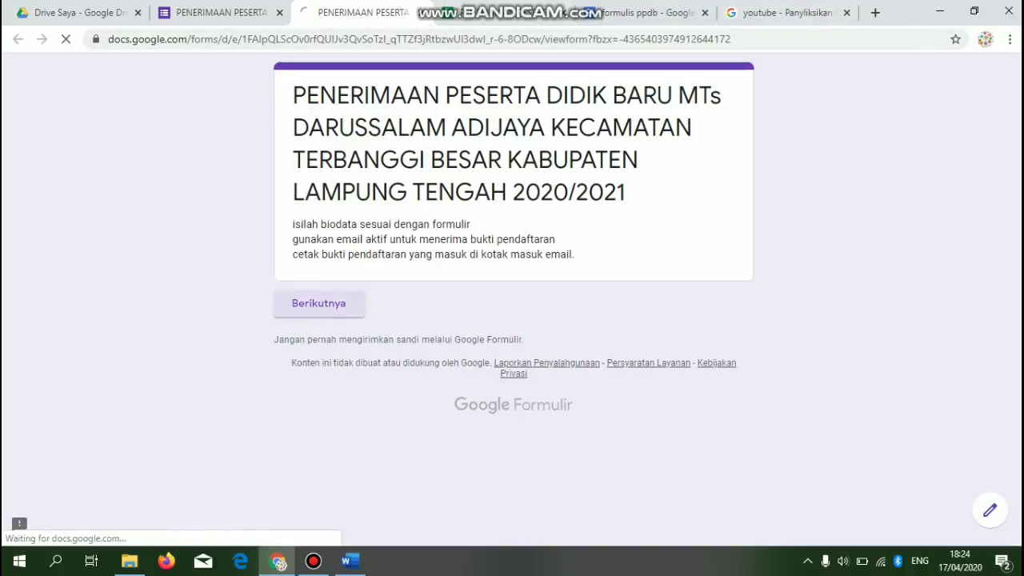
# - Enter the test registrant's full name, NISN, birthplace and birth date in the form
pyautogui.click(328, 364)
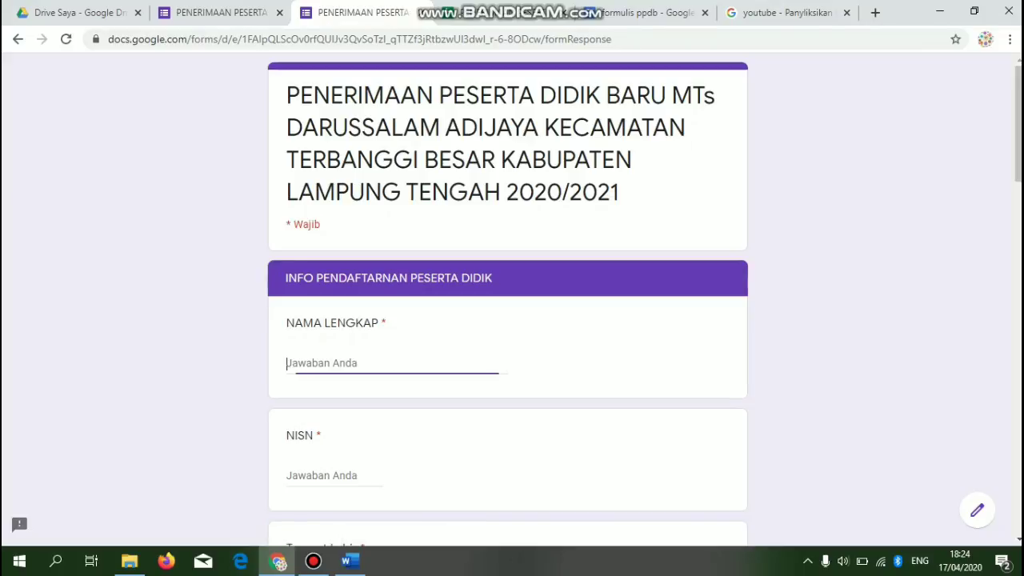
pyautogui.write('ban')
pyautogui.press('BackSpace')
pyautogui.press('BackSpace')
pyautogui.press('BackSpace')
pyautogui.write('banon')
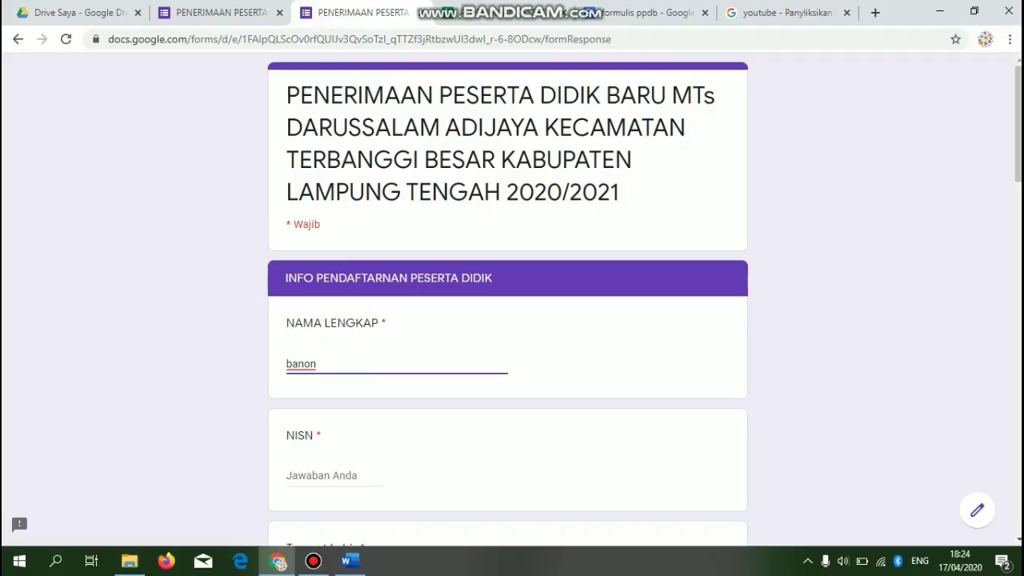
pyautogui.press('BackSpace')
pyautogui.press('BackSpace')
pyautogui.press('BackSpace')
pyautogui.press('BackSpace')
pyautogui.press('BackSpace')
pyautogui.press('BackSpace')
pyautogui.press('Tab')
pyautogui.write('101010101010')
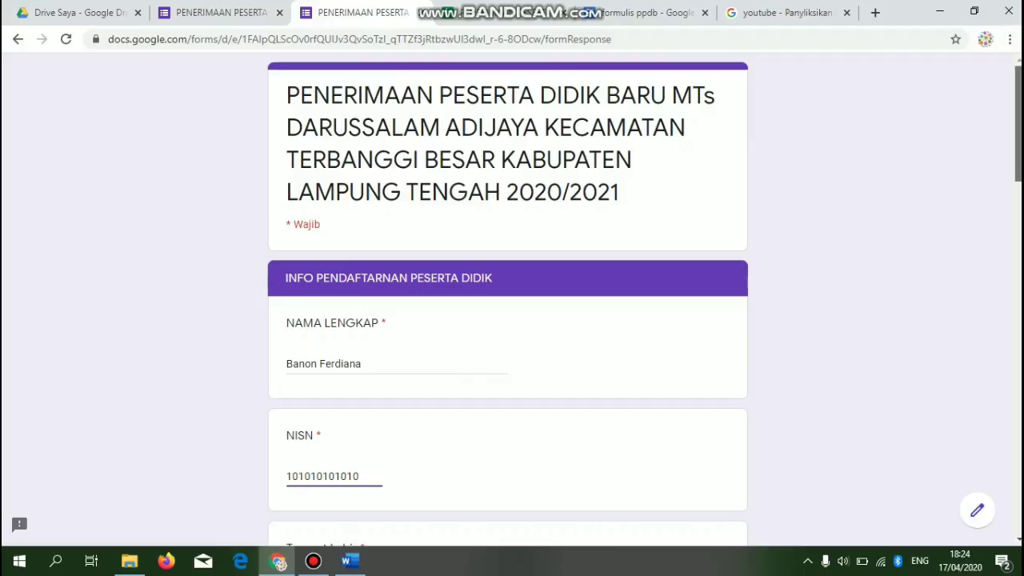
pyautogui.scroll(-2, 508, 298)
pyautogui.press('Tab')
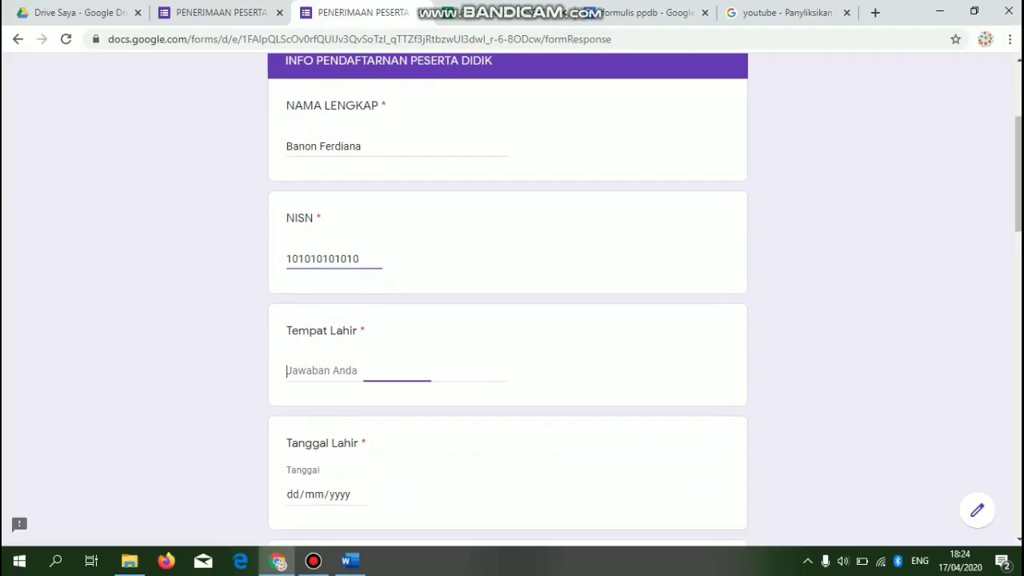
pyautogui.write('Tulung ')
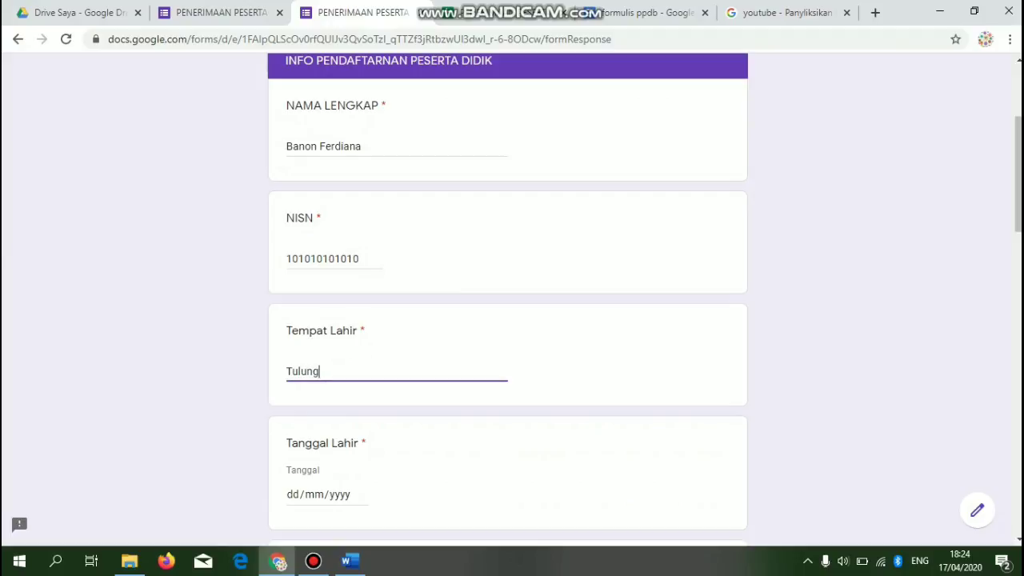
pyautogui.write('Singkip')
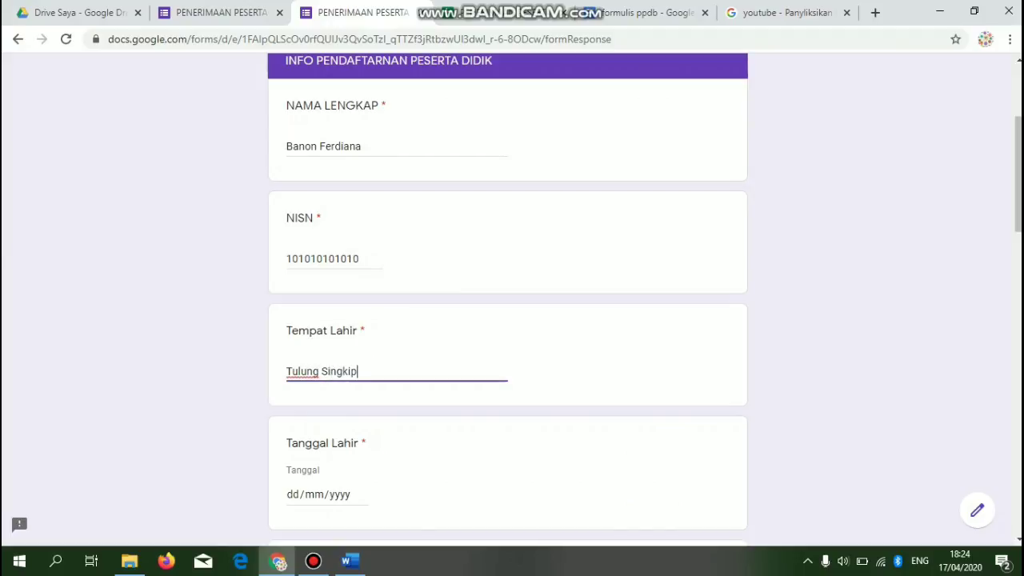
pyautogui.click(361, 495)
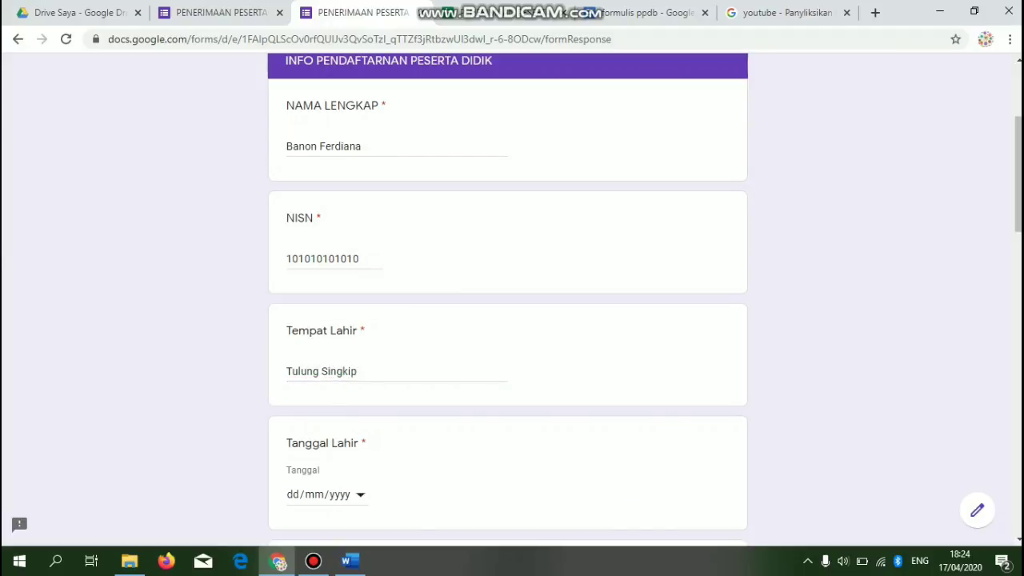
pyautogui.click(294, 495)
pyautogui.write('10/03/1996')
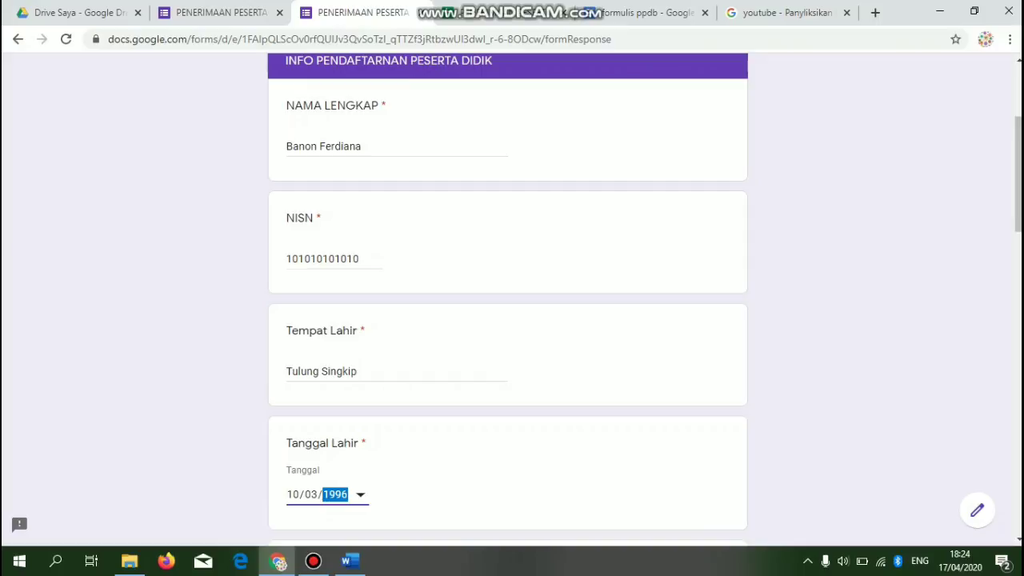
# - Choose 2019 for Tahun Lulus, mark laki-laki, and answer the untitled question with Opsi 1
pyautogui.scroll(-2, 512, 296)
pyautogui.scroll(-1, 509, 299)
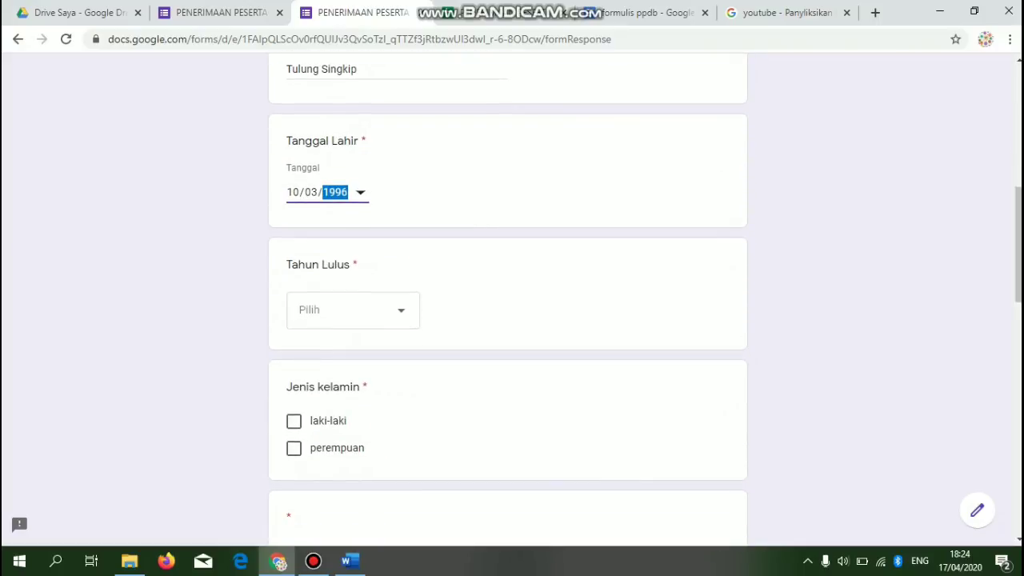
pyautogui.click(353, 311)
pyautogui.click(344, 395)
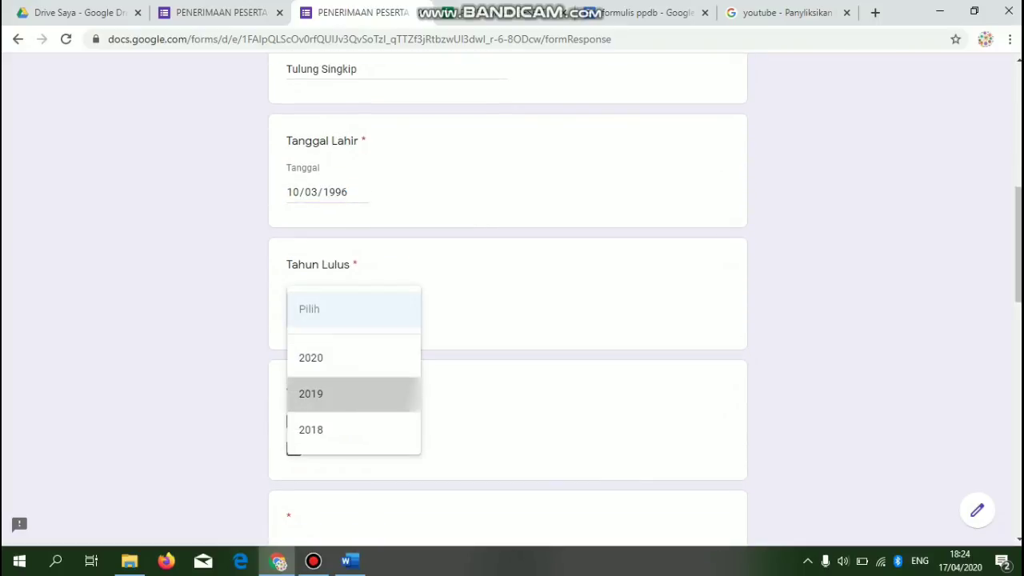
pyautogui.click(294, 421)
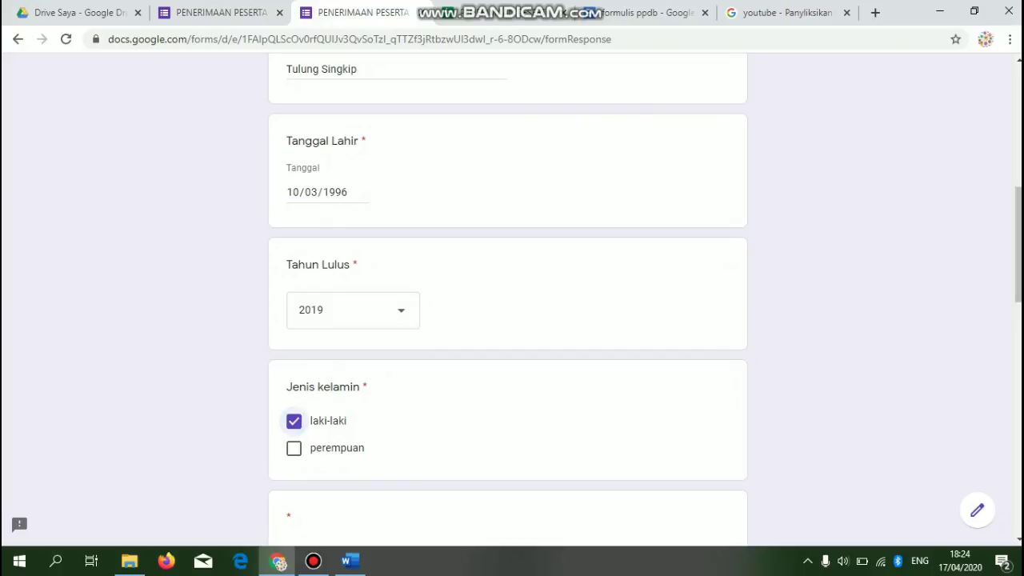
pyautogui.scroll(-3, 508, 299)
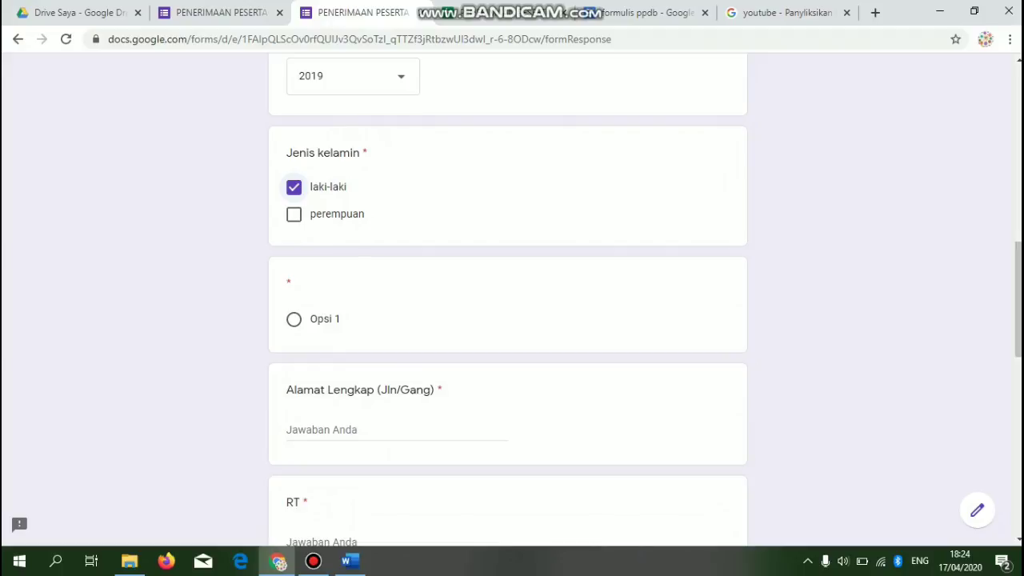
pyautogui.click(396, 430)
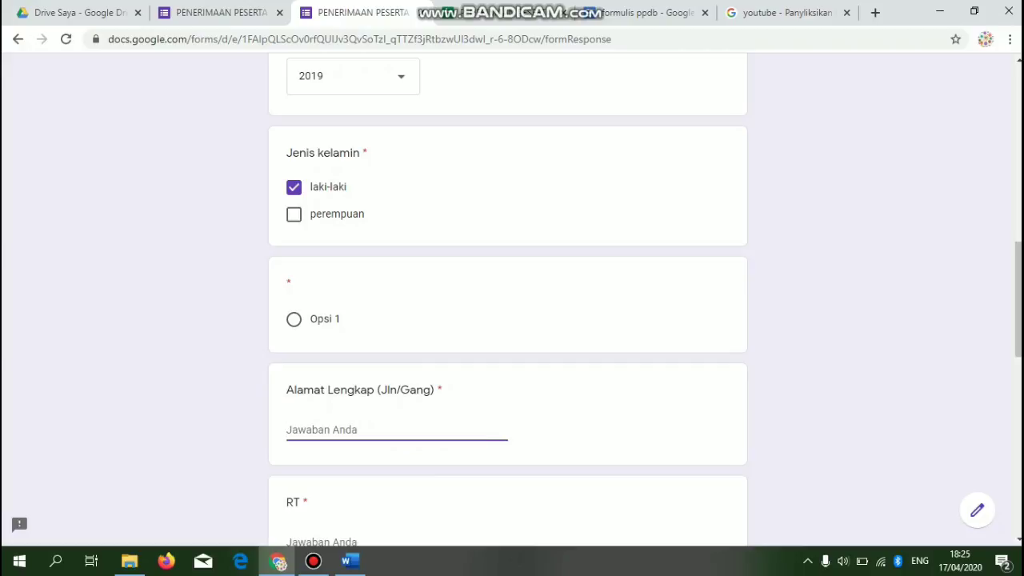
pyautogui.scroll(-5, 508, 296)
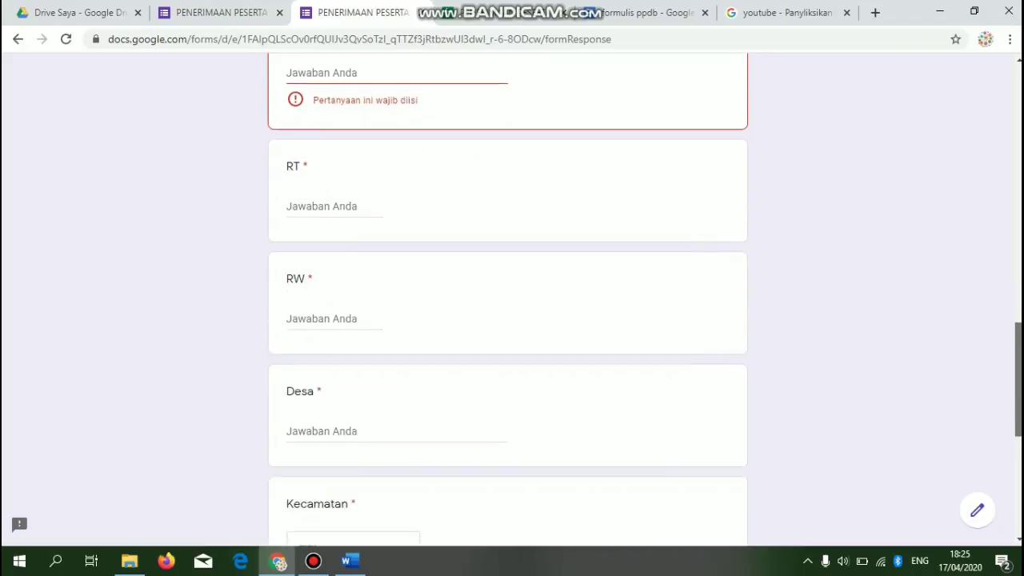
pyautogui.scroll(-5, 508, 296)
pyautogui.scroll(10, 507, 296)
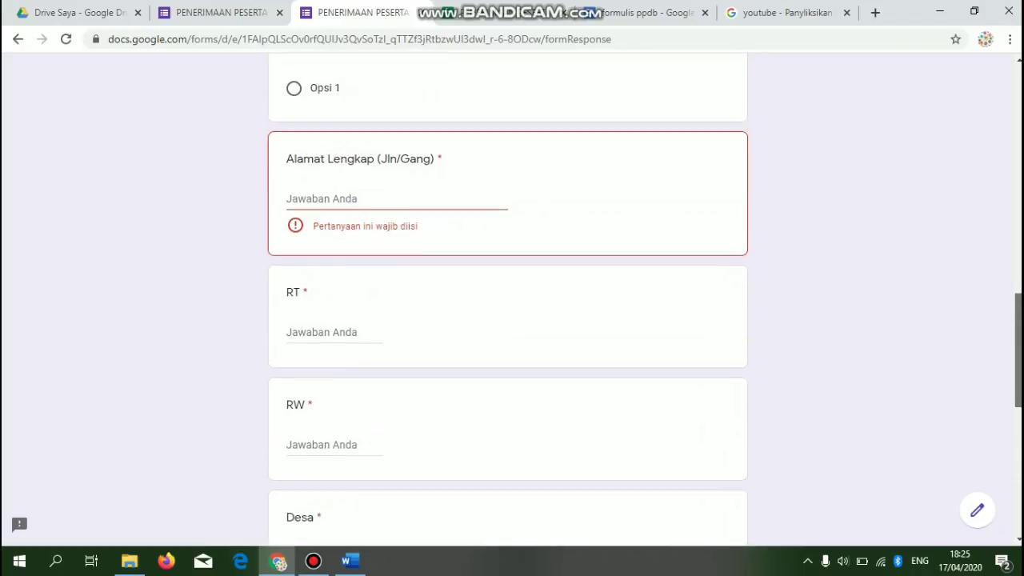
pyautogui.click(293, 231)
pyautogui.click(335, 341)
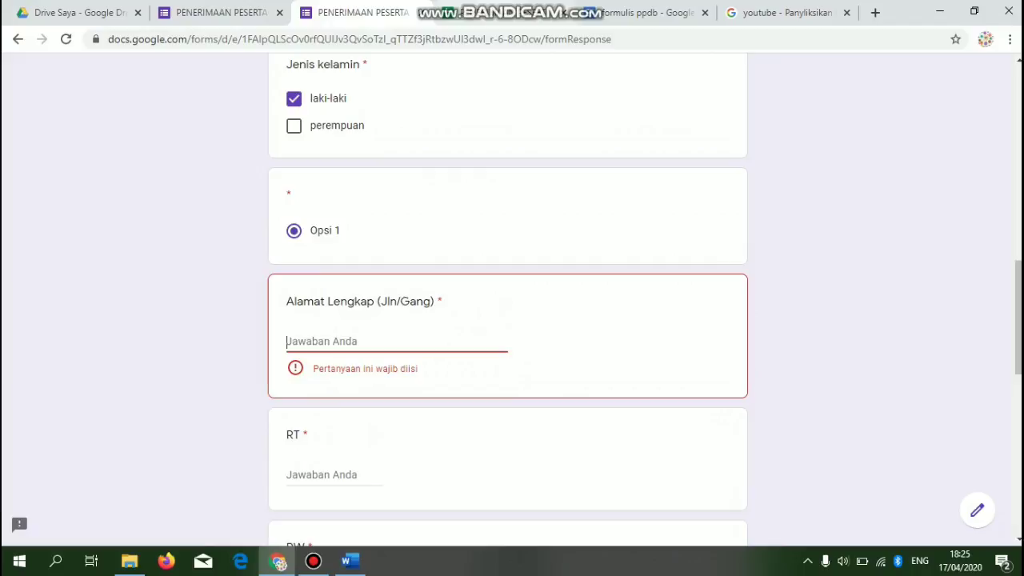
pyautogui.click(220, 13)
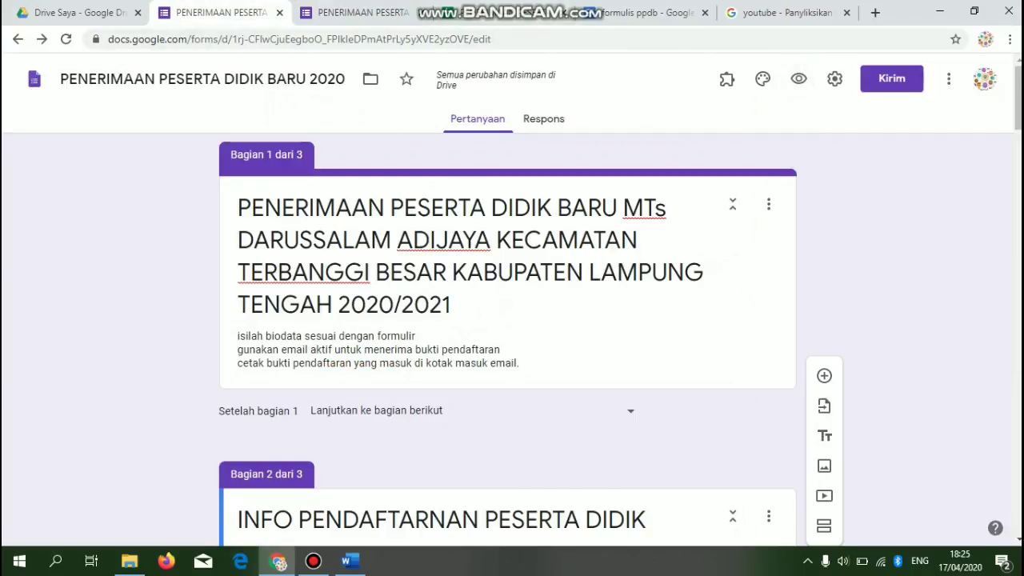
# - Delete the empty untitled question from the form in the editor
pyautogui.scroll(-10, 508, 336)
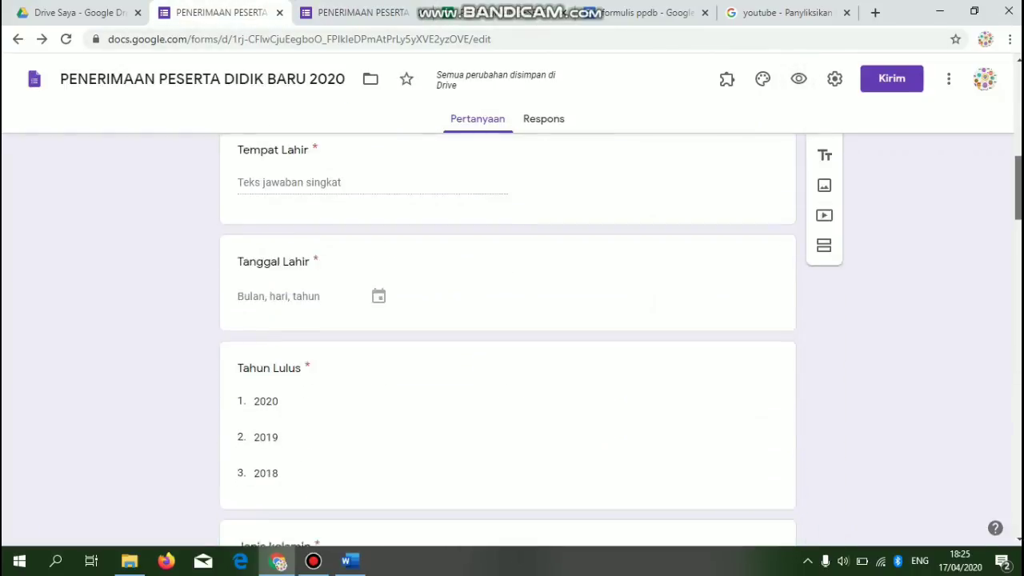
pyautogui.scroll(-5, 508, 336)
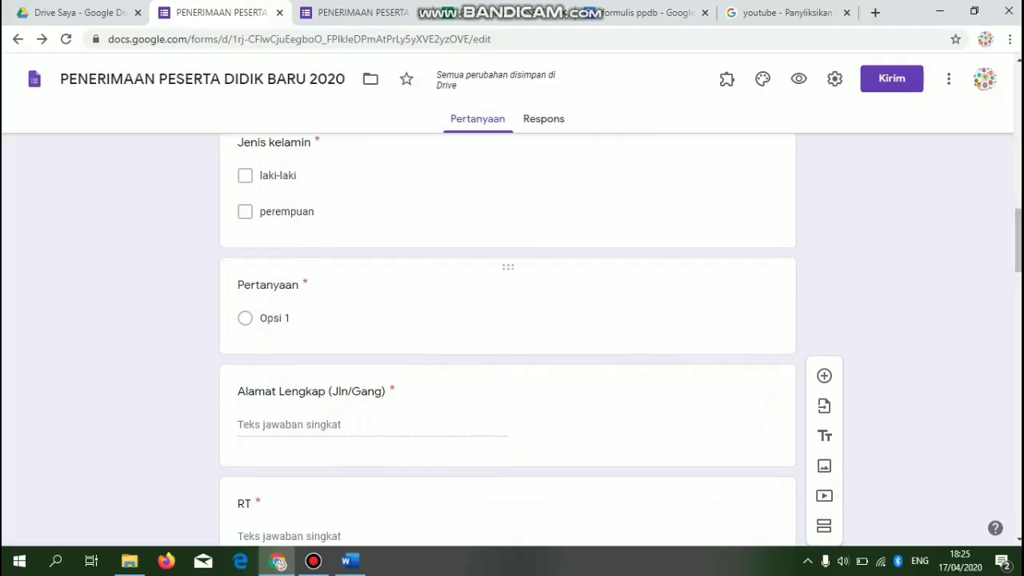
pyautogui.click(275, 319)
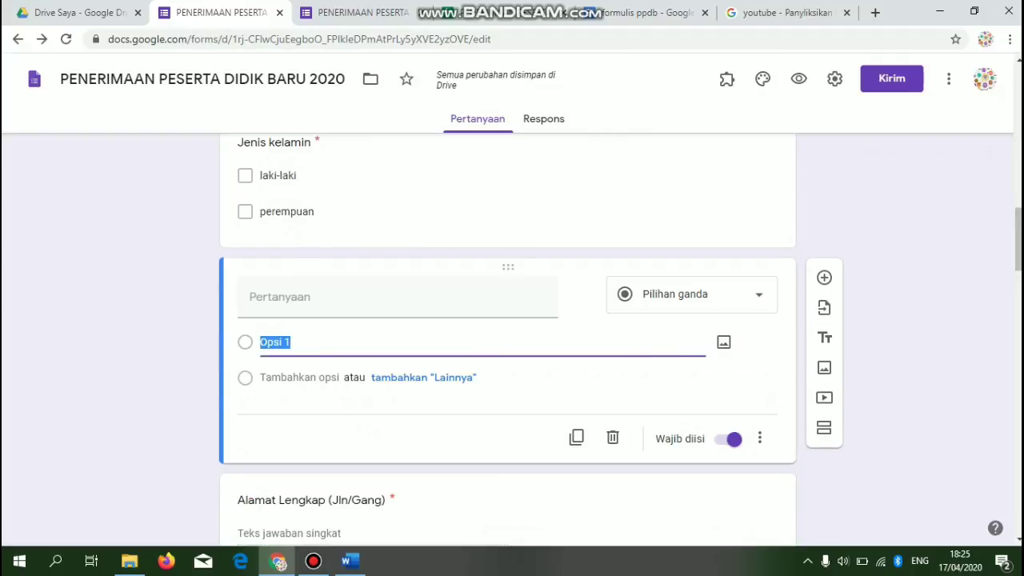
pyautogui.click(612, 437)
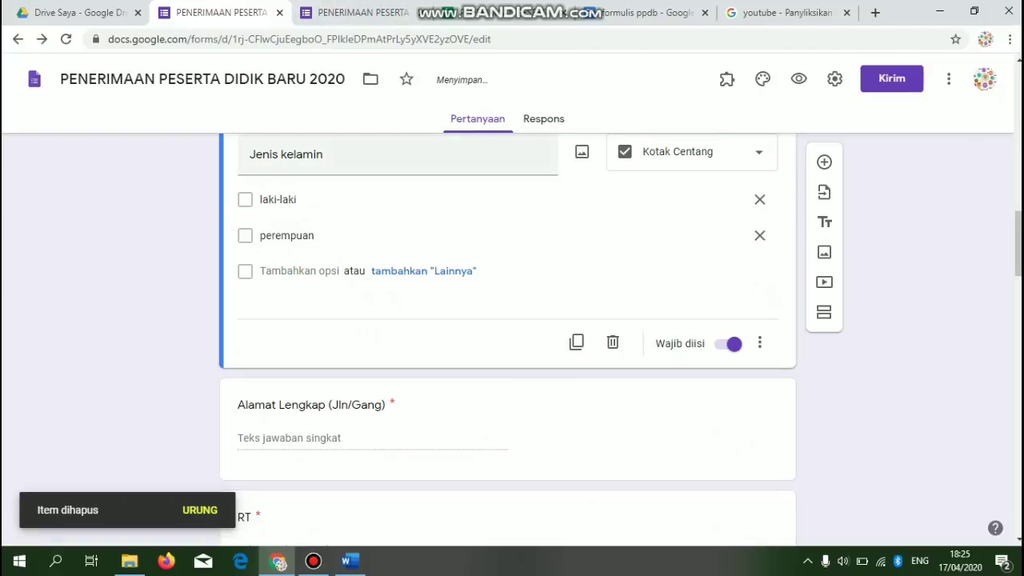
# - Check the respondent view, then add a blank multiple-choice question below Jenis kelamin
pyautogui.click(361, 13)
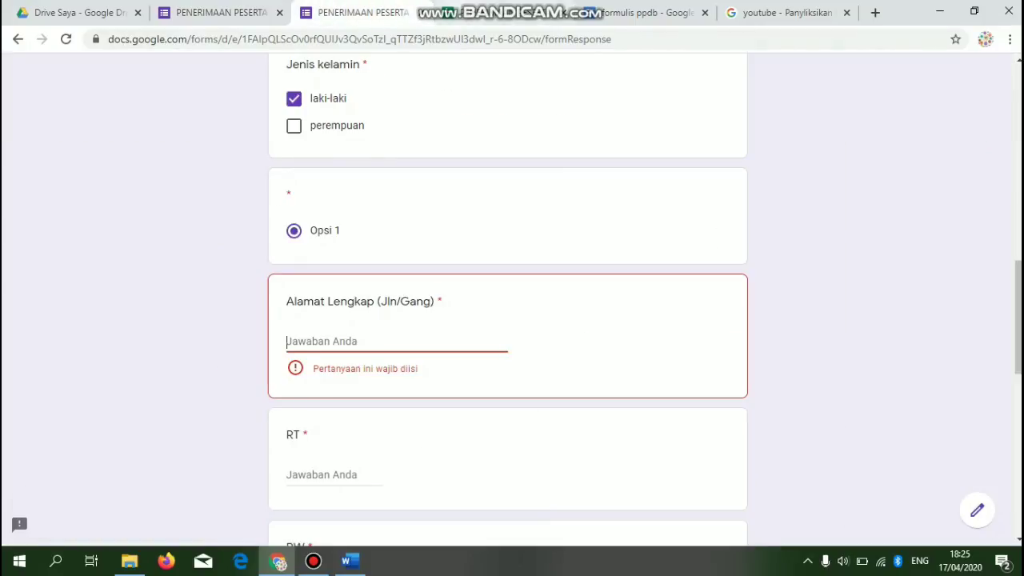
pyautogui.scroll(12, 508, 296)
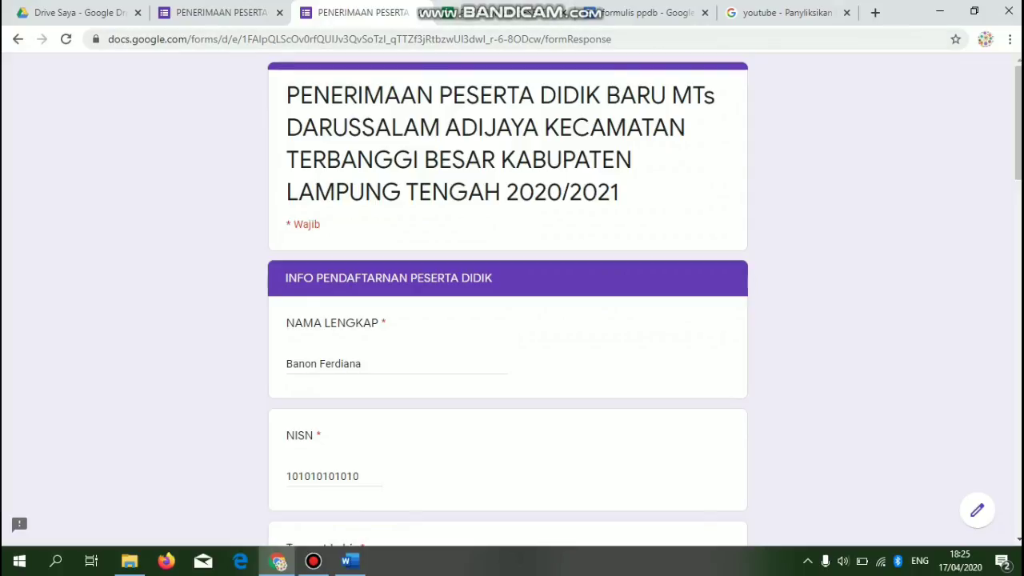
pyautogui.click(220, 12)
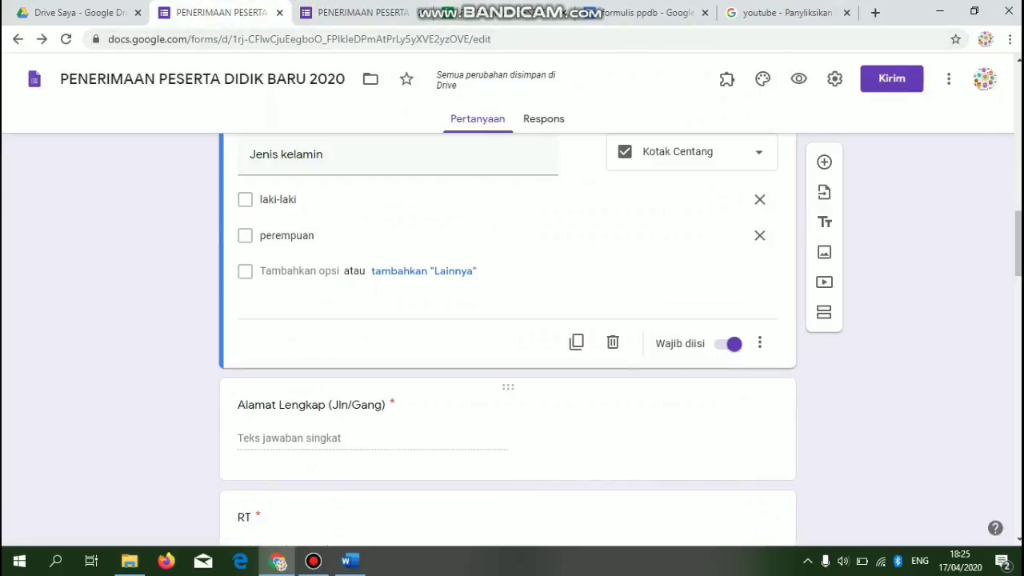
pyautogui.click(824, 162)
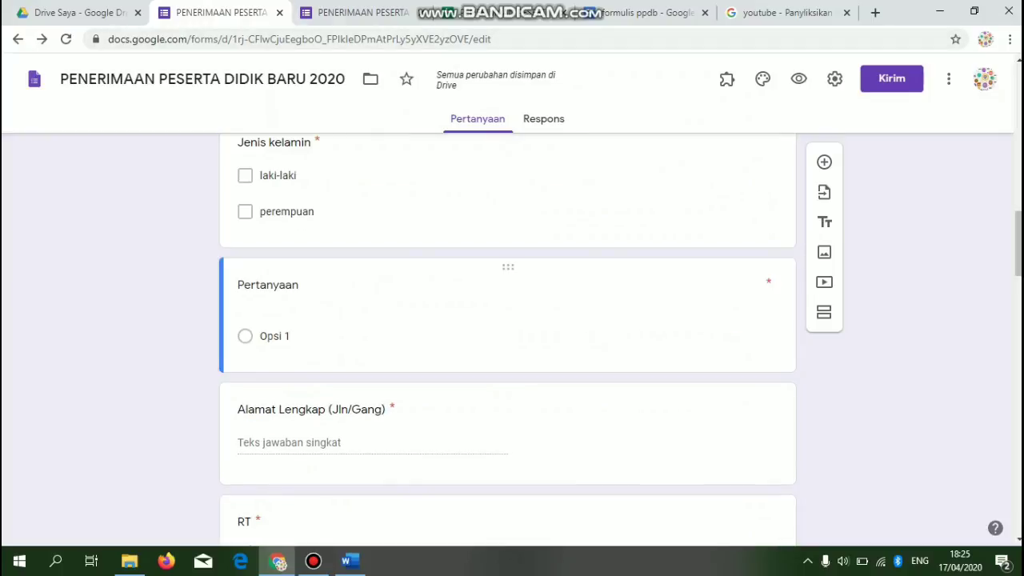
pyautogui.click(304, 285)
pyautogui.click(361, 12)
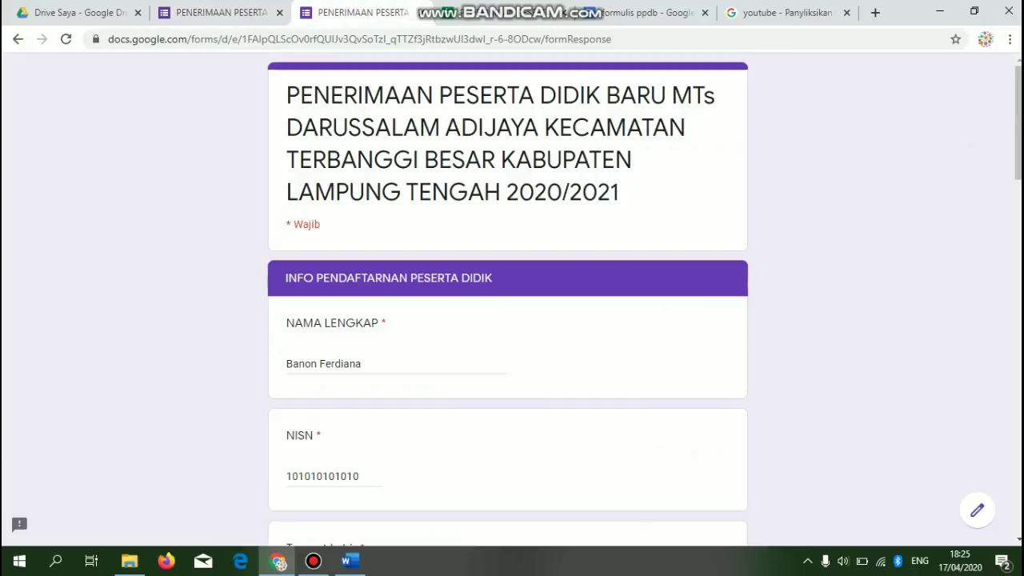
# - Fill in the registrant's street address, RT and RW answers
pyautogui.scroll(-9, 508, 304)
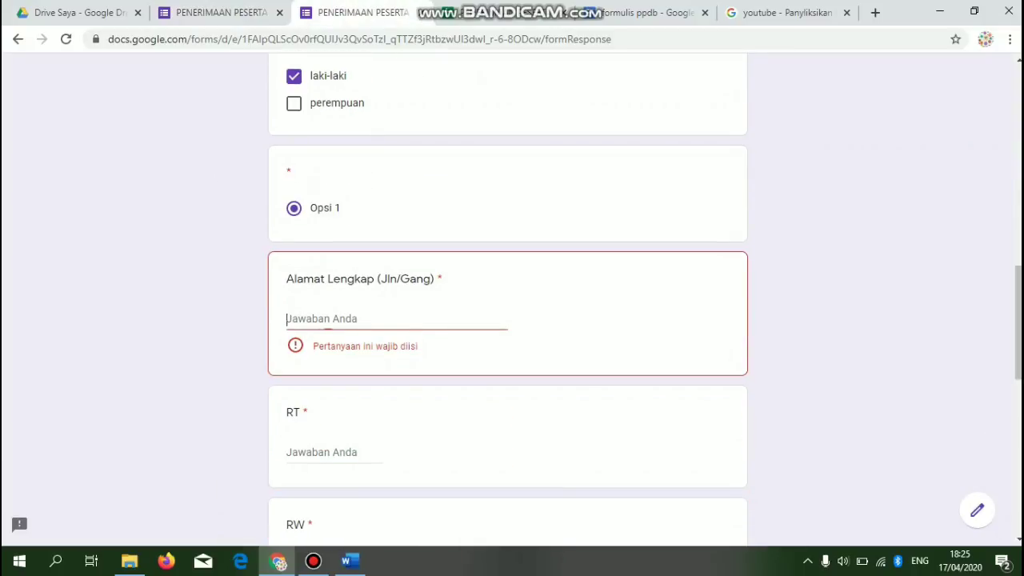
pyautogui.write('Jln Utamja')
pyautogui.press('BackSpace')
pyautogui.press('BackSpace')
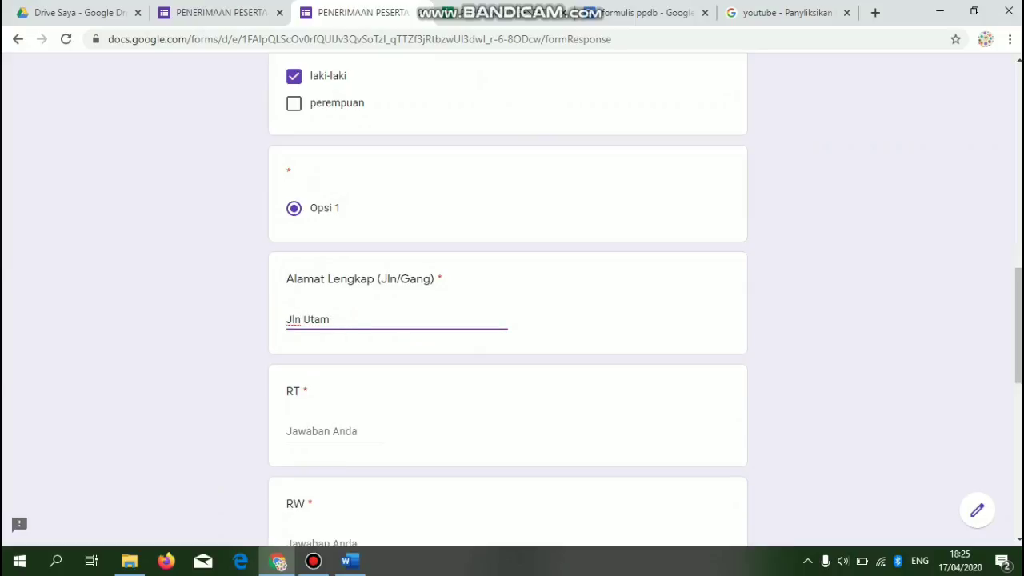
pyautogui.write('ama')
pyautogui.press('BackSpace')
pyautogui.press('BackSpace')
pyautogui.press('Tab')
pyautogui.write('01')
pyautogui.press('Tab')
pyautogui.write('02')
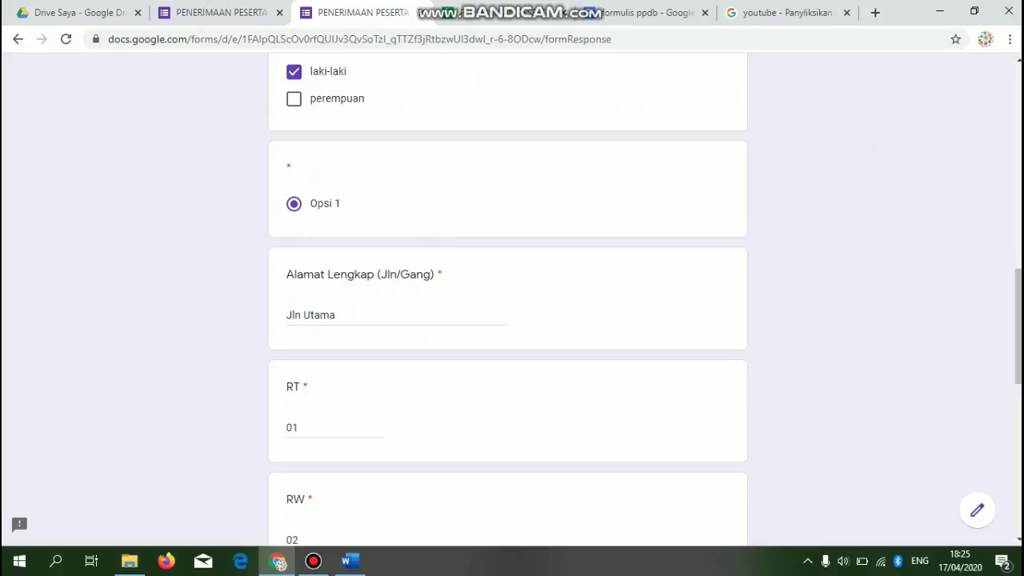
pyautogui.moveTo(1019, 327); pyautogui.dragTo(1019, 423)
# - Choose Terbanggi Besar as Kecamatan, enter the Desa, and tick Lampung Tengah as Kabupaten
pyautogui.click(353, 359)
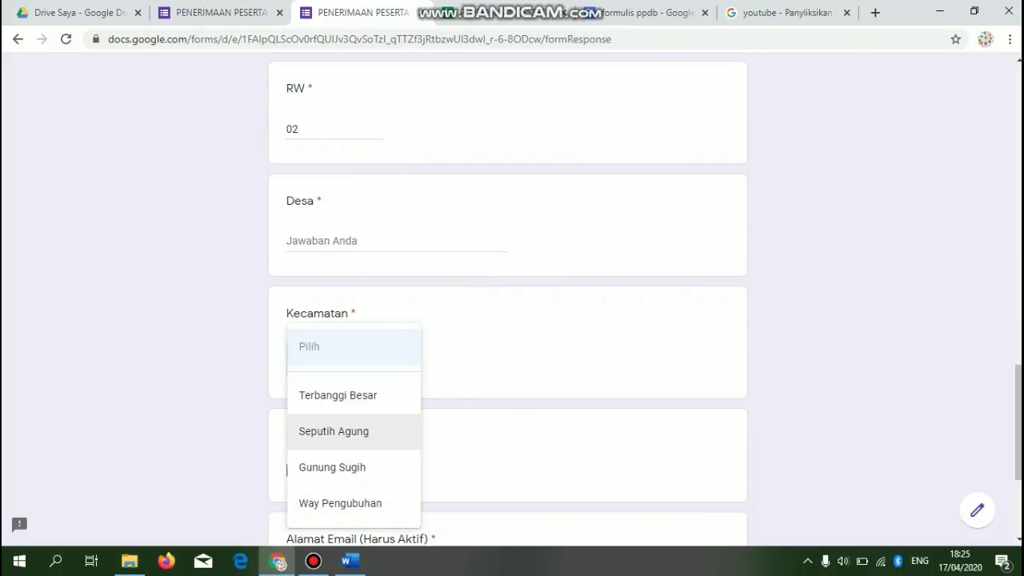
pyautogui.click(338, 396)
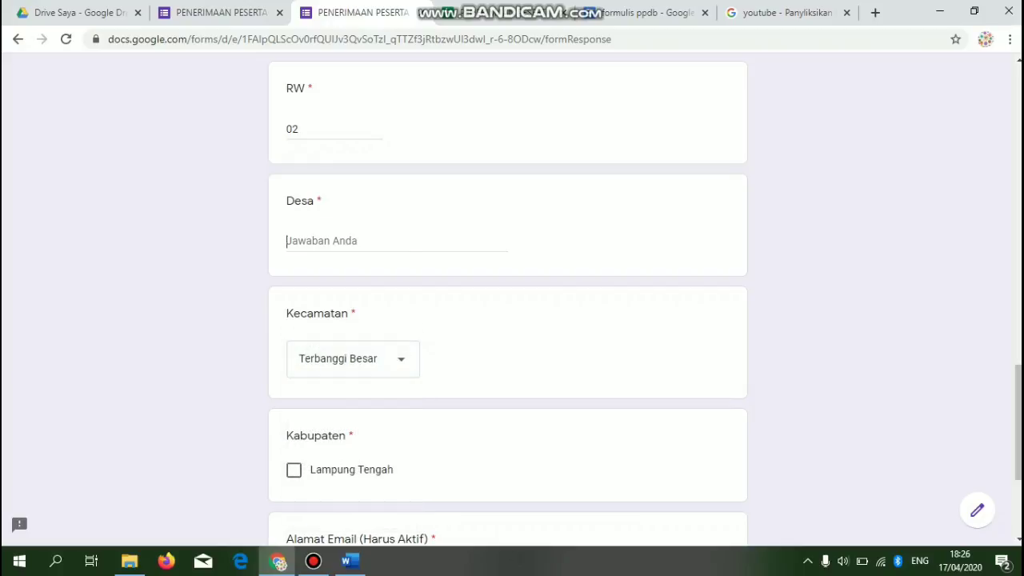
pyautogui.write('Tulung Singkip')
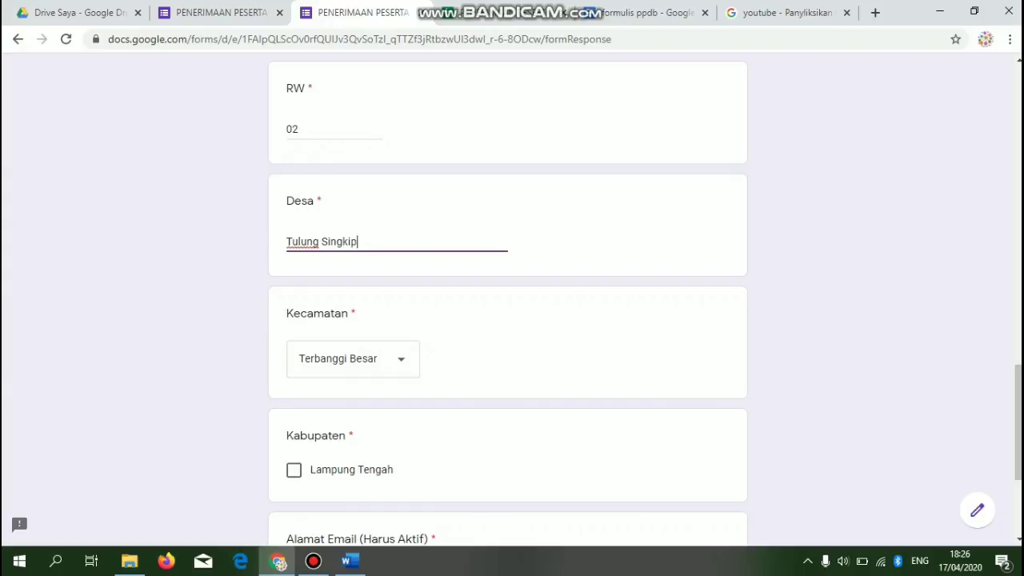
pyautogui.click(293, 470)
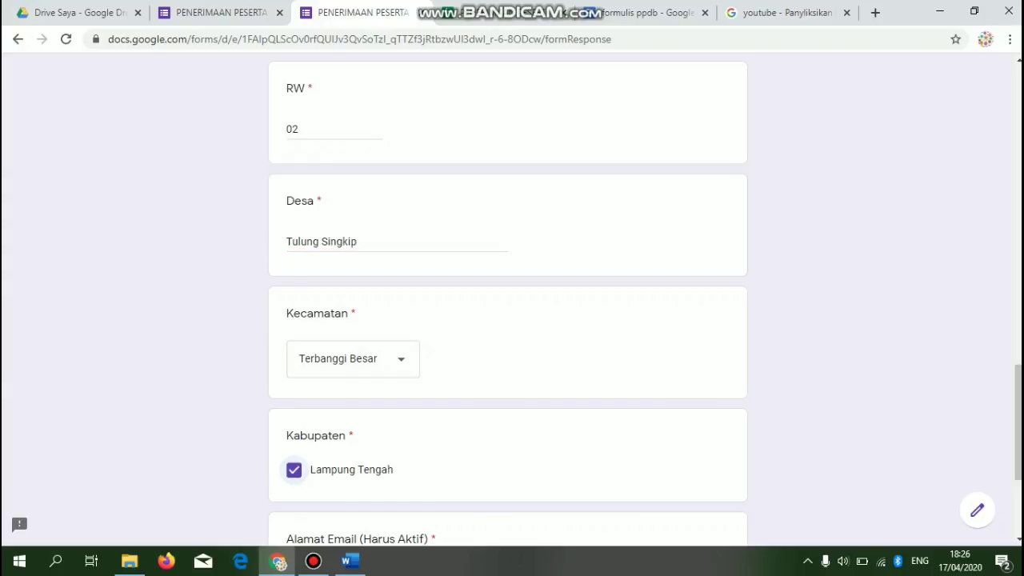
# - Enter the registrant's e-mail address, go to the next section and submit the form
pyautogui.scroll(-3, 508, 304)
pyautogui.click(395, 354)
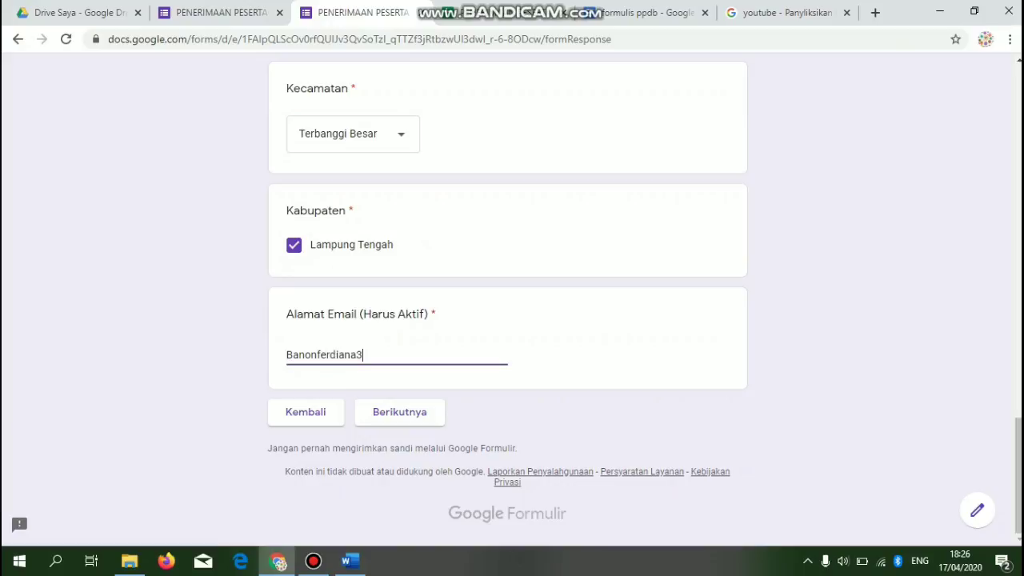
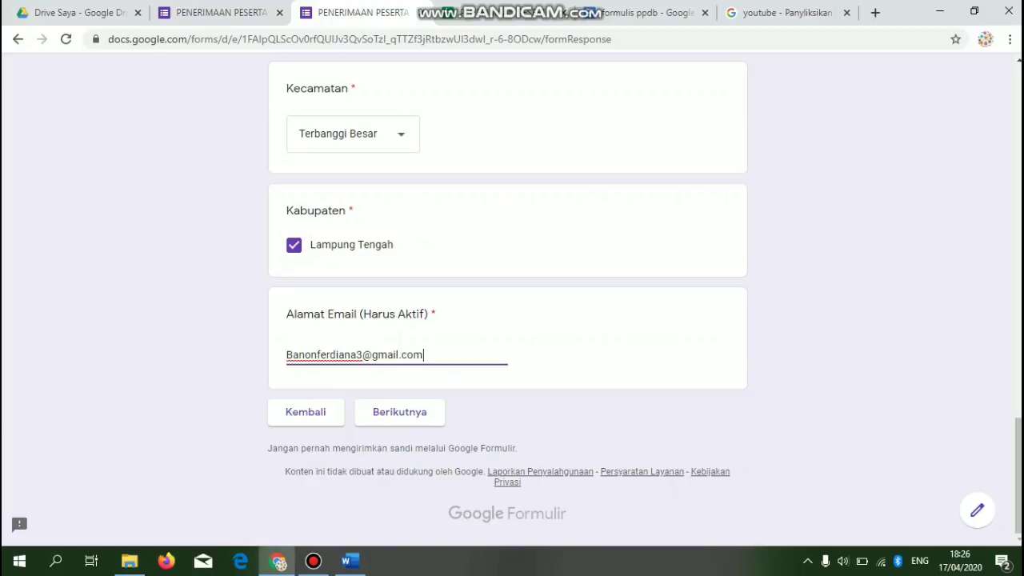
pyautogui.click(364, 415)
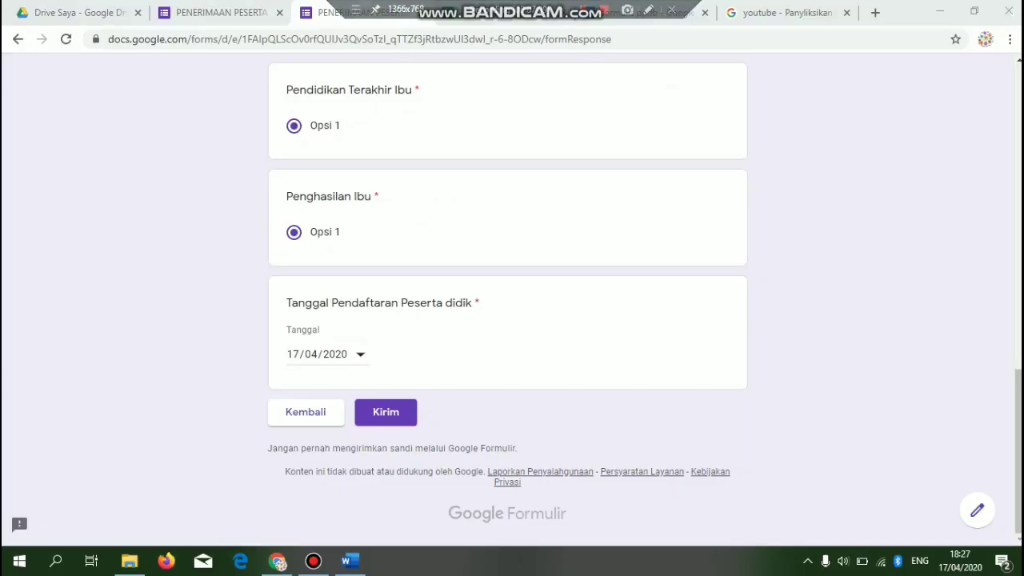
pyautogui.click(385, 413)
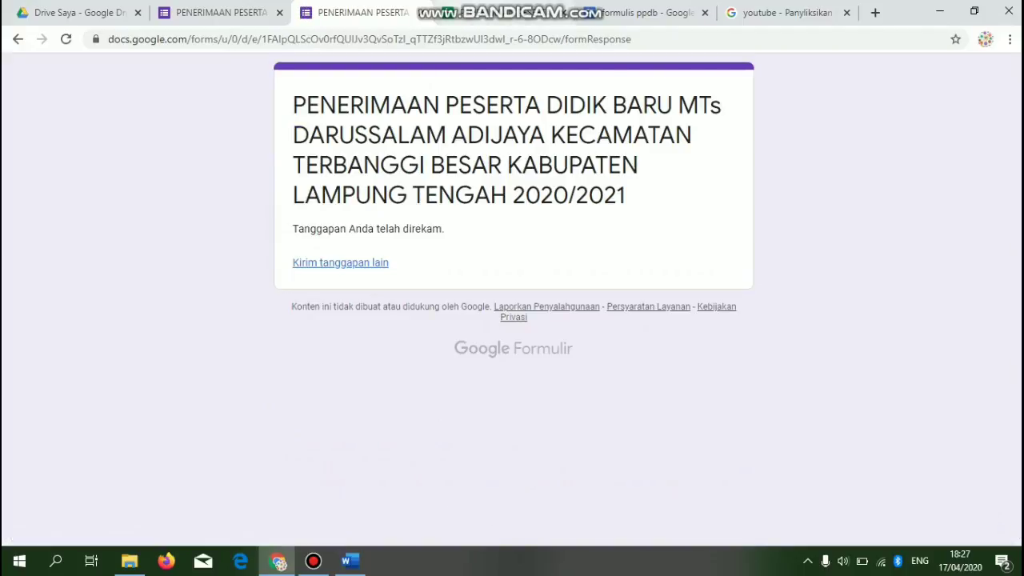
# - Check the new response row's address and Autocrat merged-document columns in the Respons sheet
pyautogui.click(497, 13)
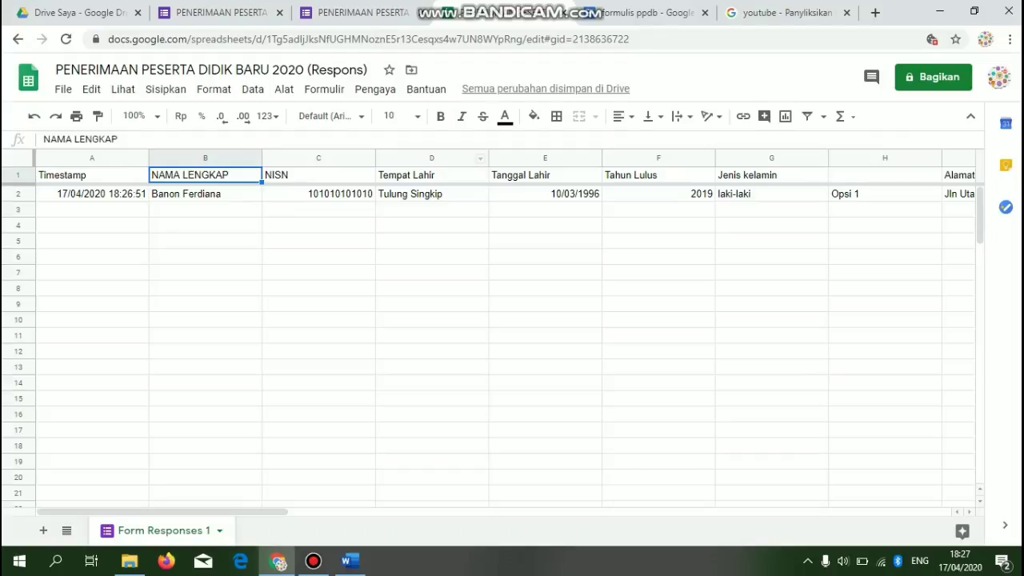
pyautogui.press('Right')
pyautogui.press('Right')
pyautogui.press('Right')
pyautogui.press('Right')
pyautogui.press('Right')
pyautogui.press('Right')
pyautogui.press('Right')
pyautogui.press('Right')
pyautogui.press('Right')
pyautogui.press('Right')
pyautogui.press('Right')
pyautogui.press('Right')
pyautogui.press('Right')
pyautogui.press('Right')
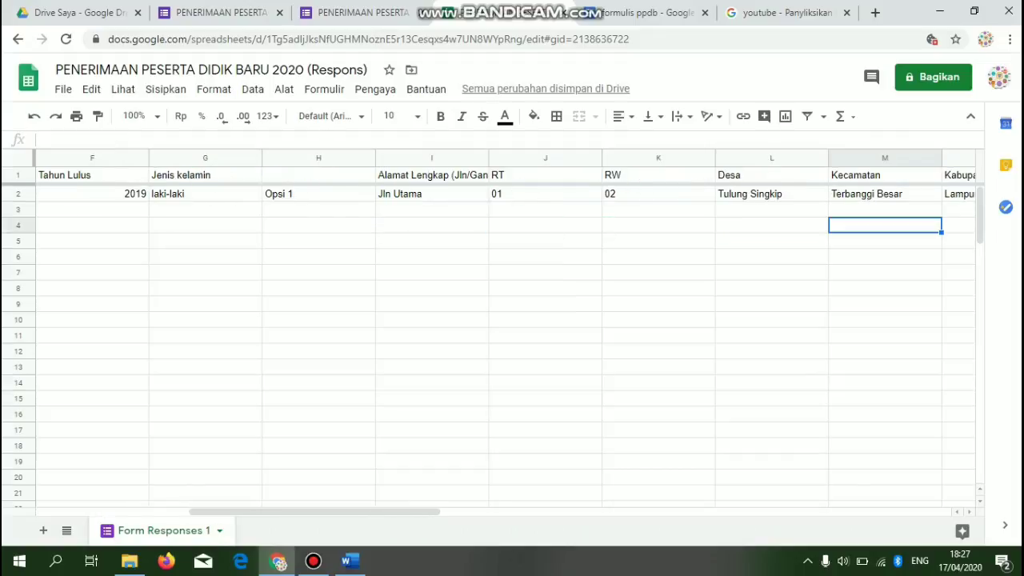
pyautogui.press('Right')
pyautogui.press('Right')
pyautogui.press('Right')
pyautogui.press('Right')
pyautogui.press('Right')
pyautogui.press('Right')
pyautogui.press('Right')
pyautogui.press('Right')
pyautogui.press('Right')
pyautogui.press('Right')
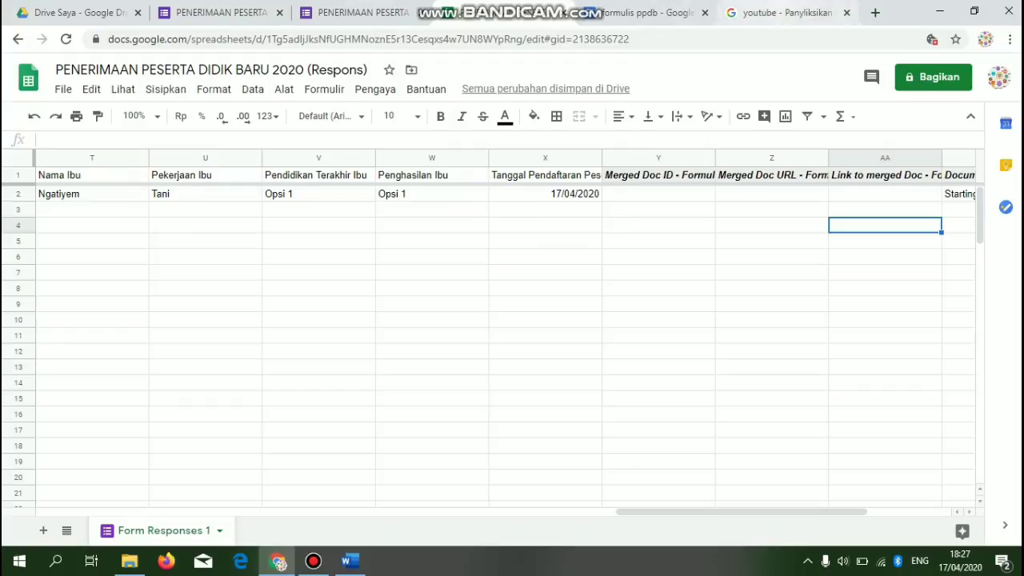
# - Open Gmail in the other browser tab
pyautogui.click(787, 13)
pyautogui.click(736, 40)
pyautogui.write('gmail')
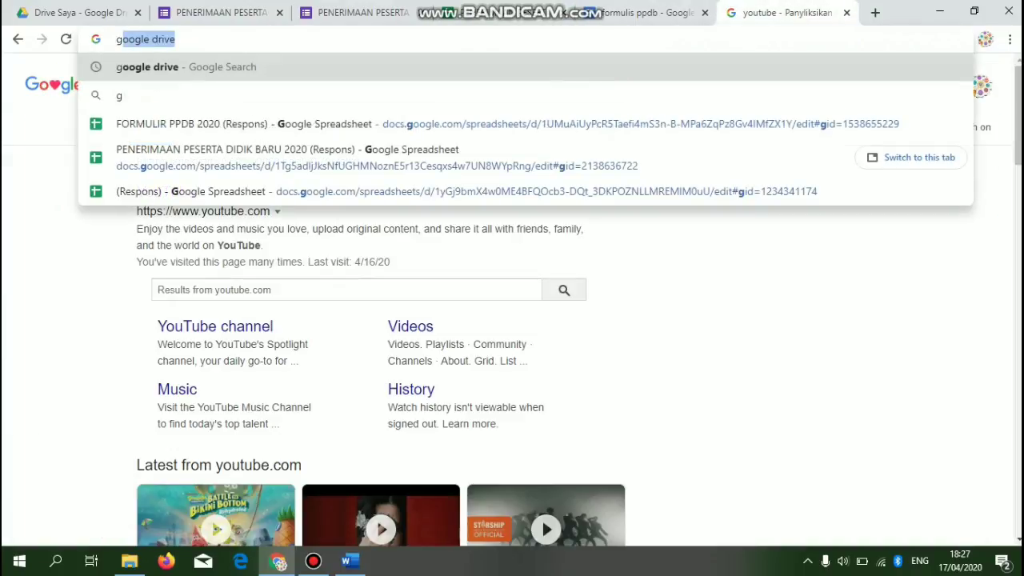
pyautogui.press('Return')
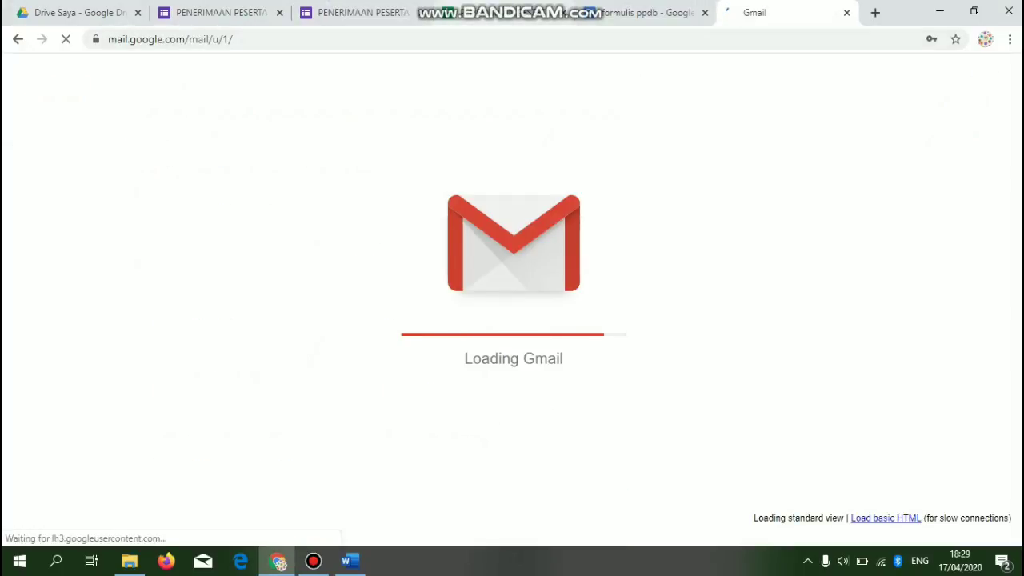
# - Recheck response row 2 from the first columns through to the e-mail column
pyautogui.click(498, 13)
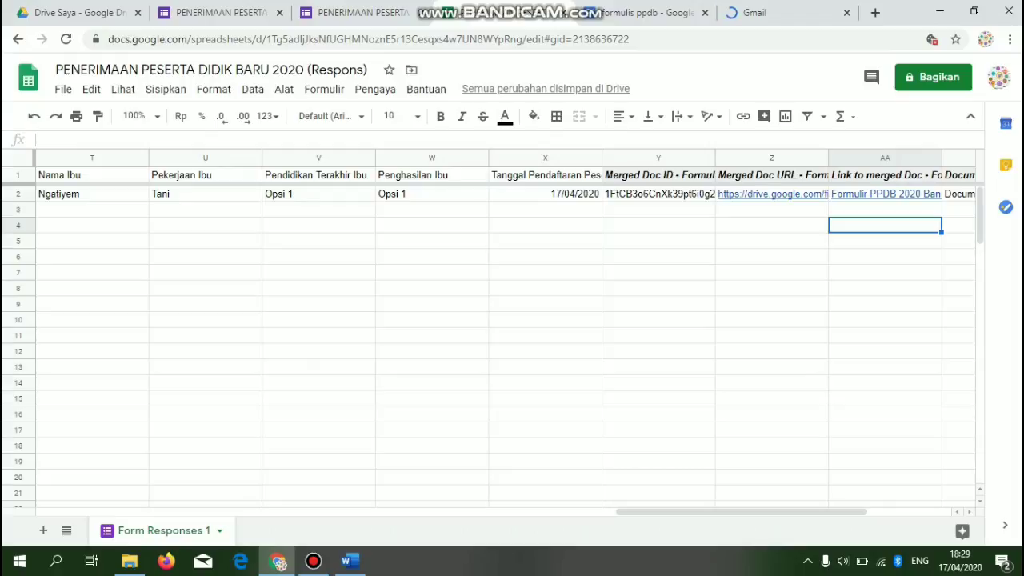
pyautogui.click(318, 209)
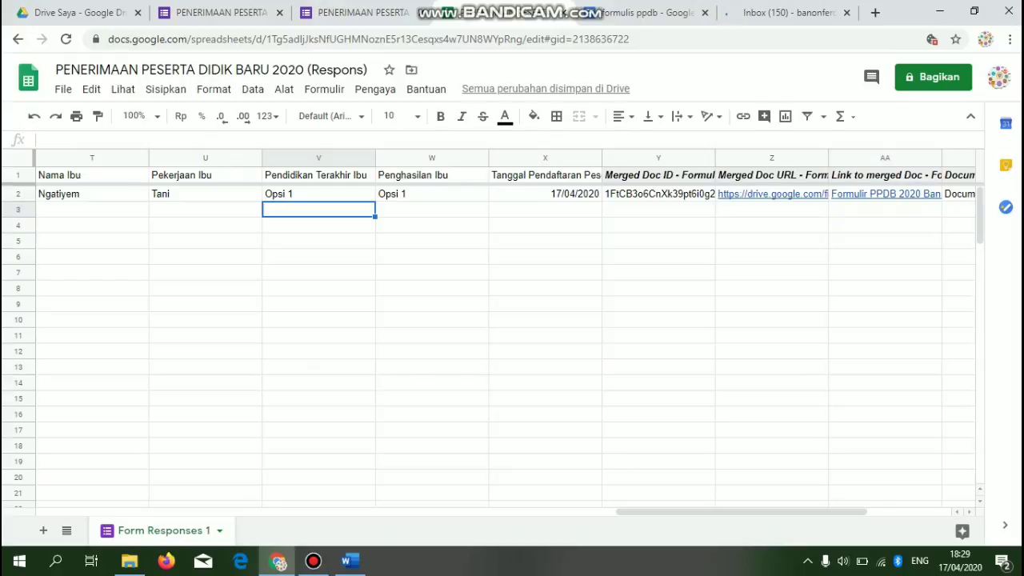
pyautogui.press('Left')
pyautogui.press('Left')
pyautogui.press('Left')
pyautogui.press('Left')
pyautogui.press('Left')
pyautogui.press('Left')
pyautogui.press('Left')
pyautogui.press('Left')
pyautogui.press('Left')
pyautogui.press('Left')
pyautogui.press('Left')
pyautogui.press('Left')
pyautogui.press('Left')
pyautogui.press('Left')
pyautogui.press('Left')
pyautogui.press('Left')
pyautogui.press('Left')
pyautogui.press('Left')
pyautogui.press('Left')
pyautogui.press('Left')
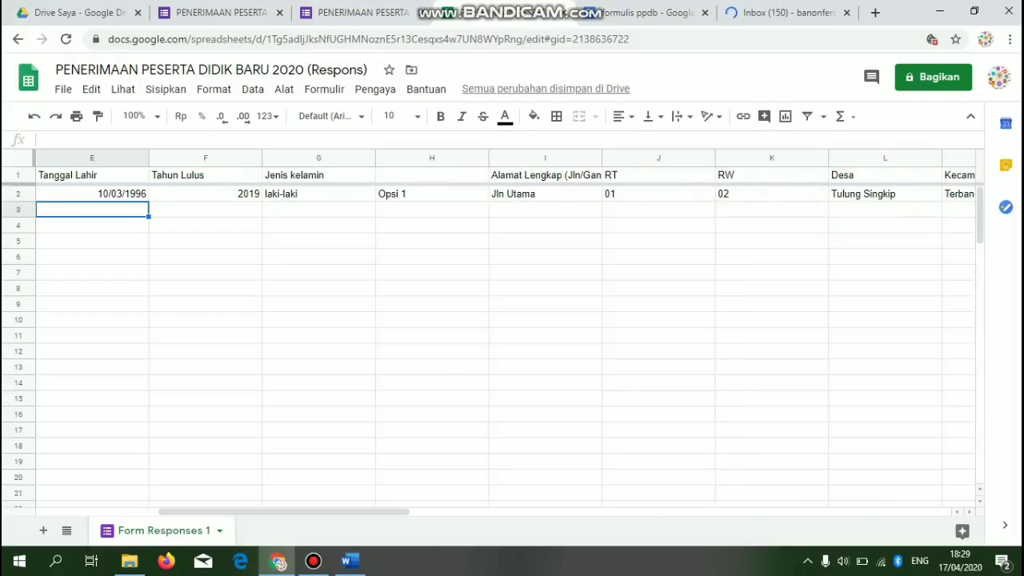
pyautogui.press('Right')
pyautogui.press('Right')
pyautogui.press('Right')
pyautogui.press('Right')
pyautogui.press('Right')
pyautogui.press('Right')
pyautogui.press('Right')
pyautogui.press('Right')
pyautogui.press('Right')
pyautogui.press('Right')
pyautogui.press('Right')
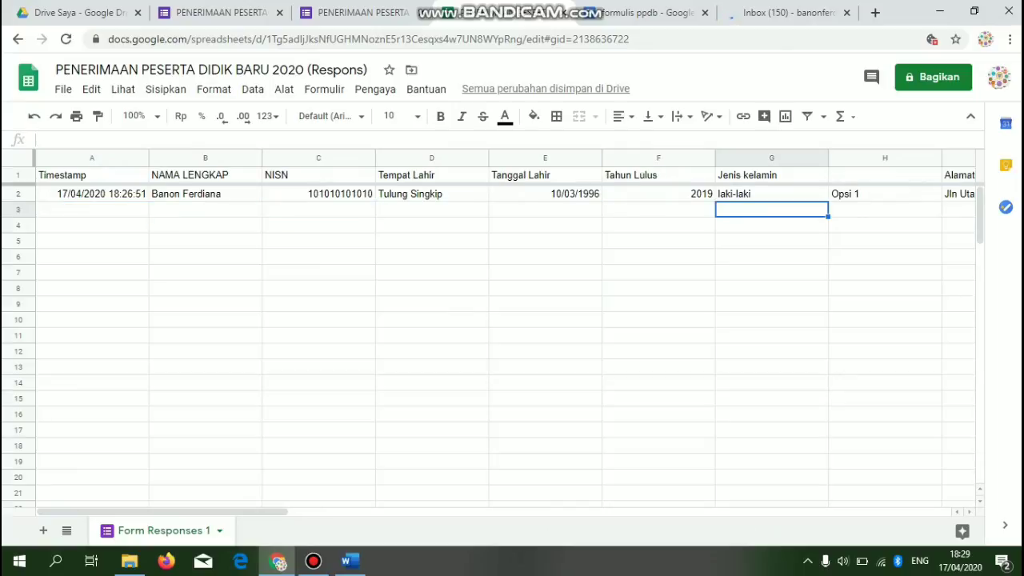
pyautogui.press('Right')
pyautogui.press('Right')
pyautogui.press('Right')
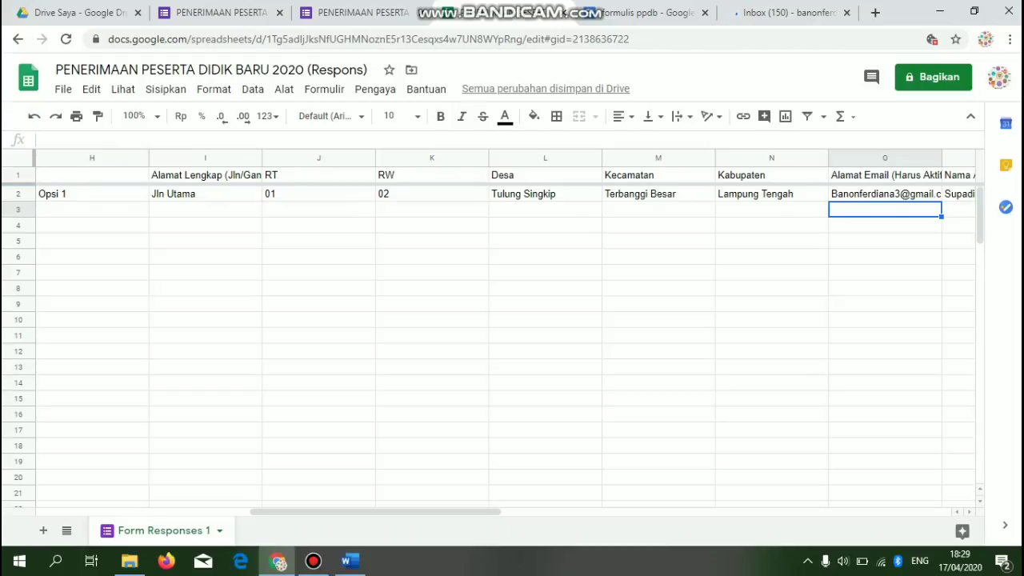
pyautogui.click(801, 12)
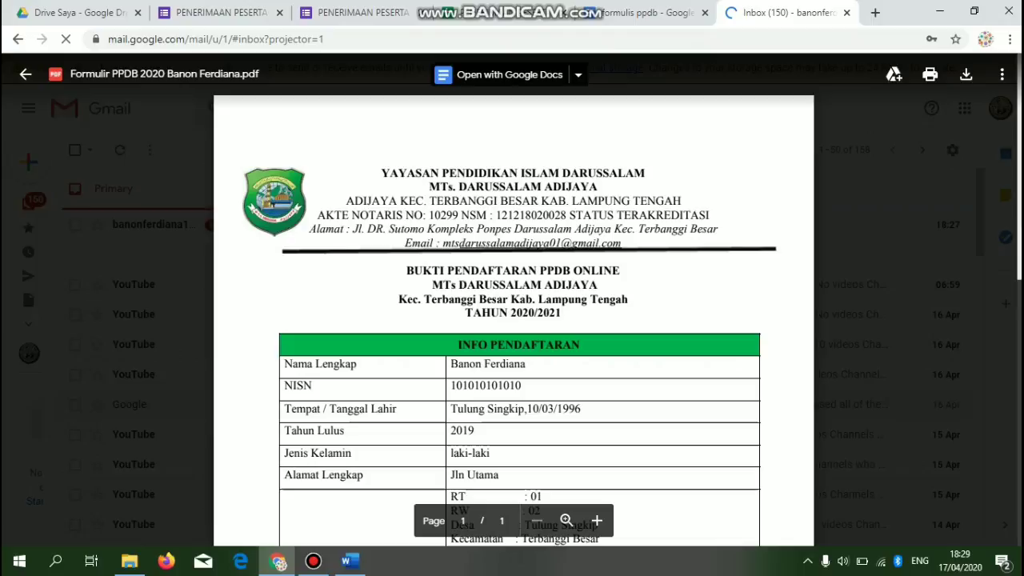
# - Scroll through the Formulir PPDB 2020 PDF preview to verify the registrant's details
pyautogui.scroll(-5, 518, 321)
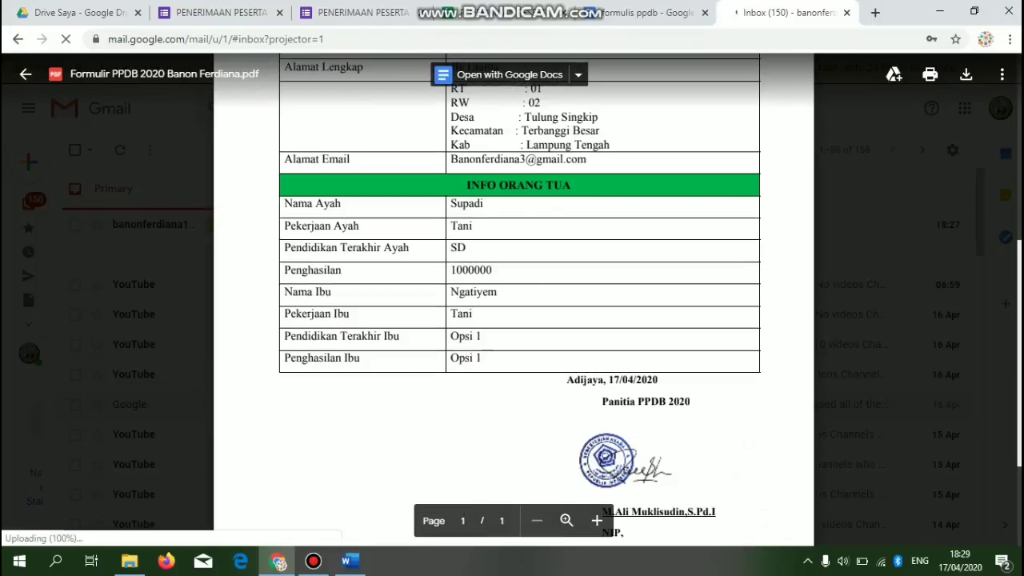
pyautogui.scroll(5, 518, 320)
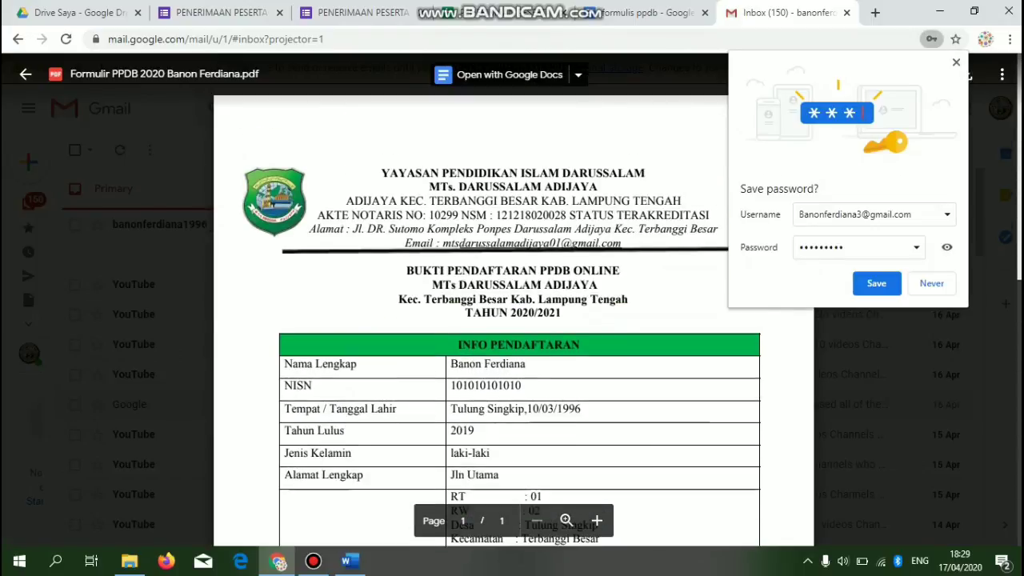
pyautogui.click(221, 13)
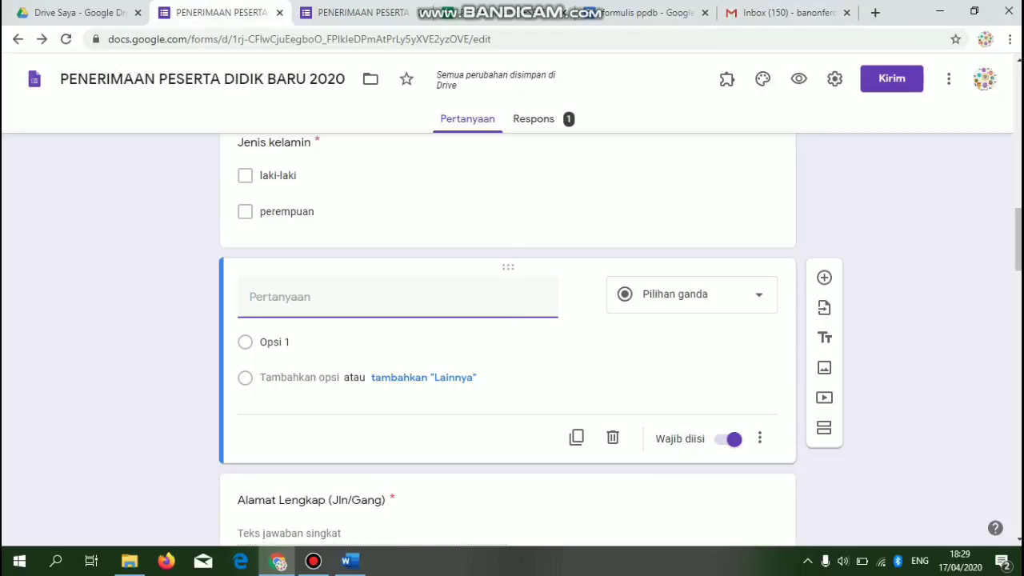
pyautogui.click(375, 12)
pyautogui.click(481, 12)
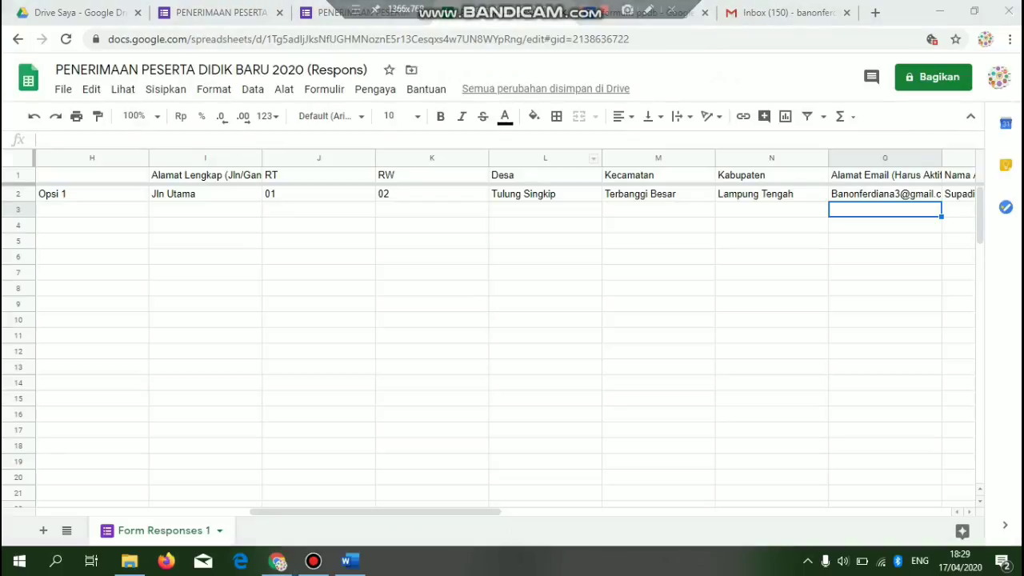
pyautogui.click(784, 13)
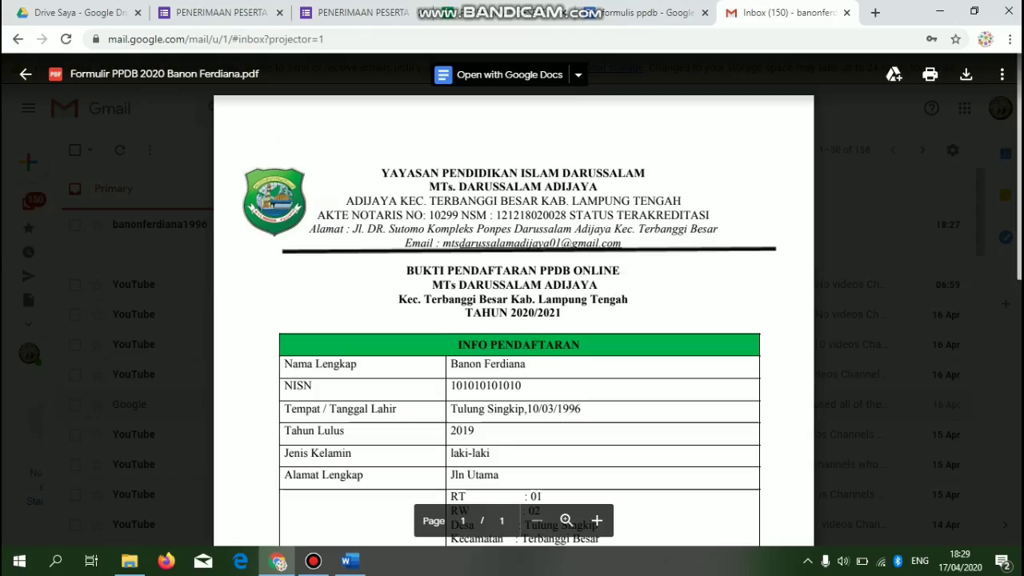